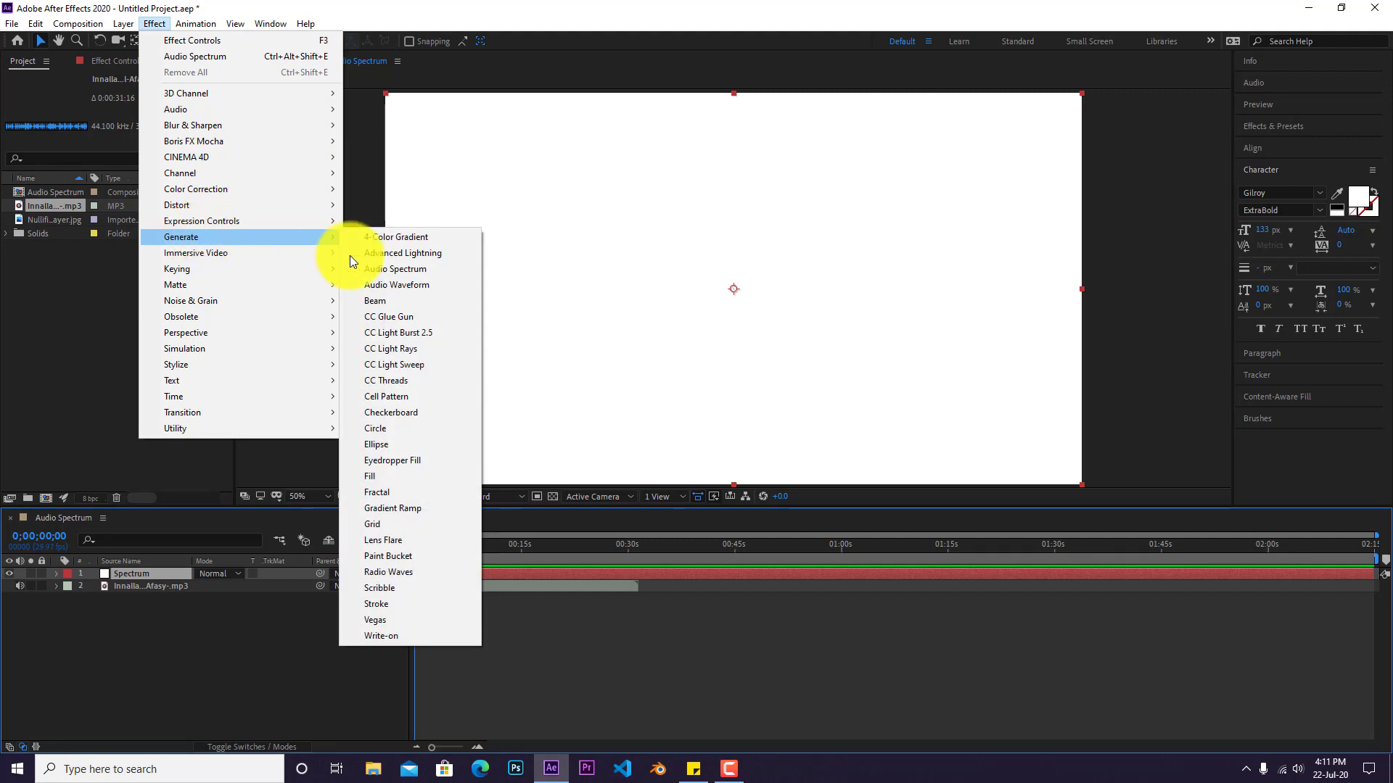
Apply the Audio Spectrum effect to the Spectrum layer and use the MP3 layer as its audio layer.
left_click(416, 267)
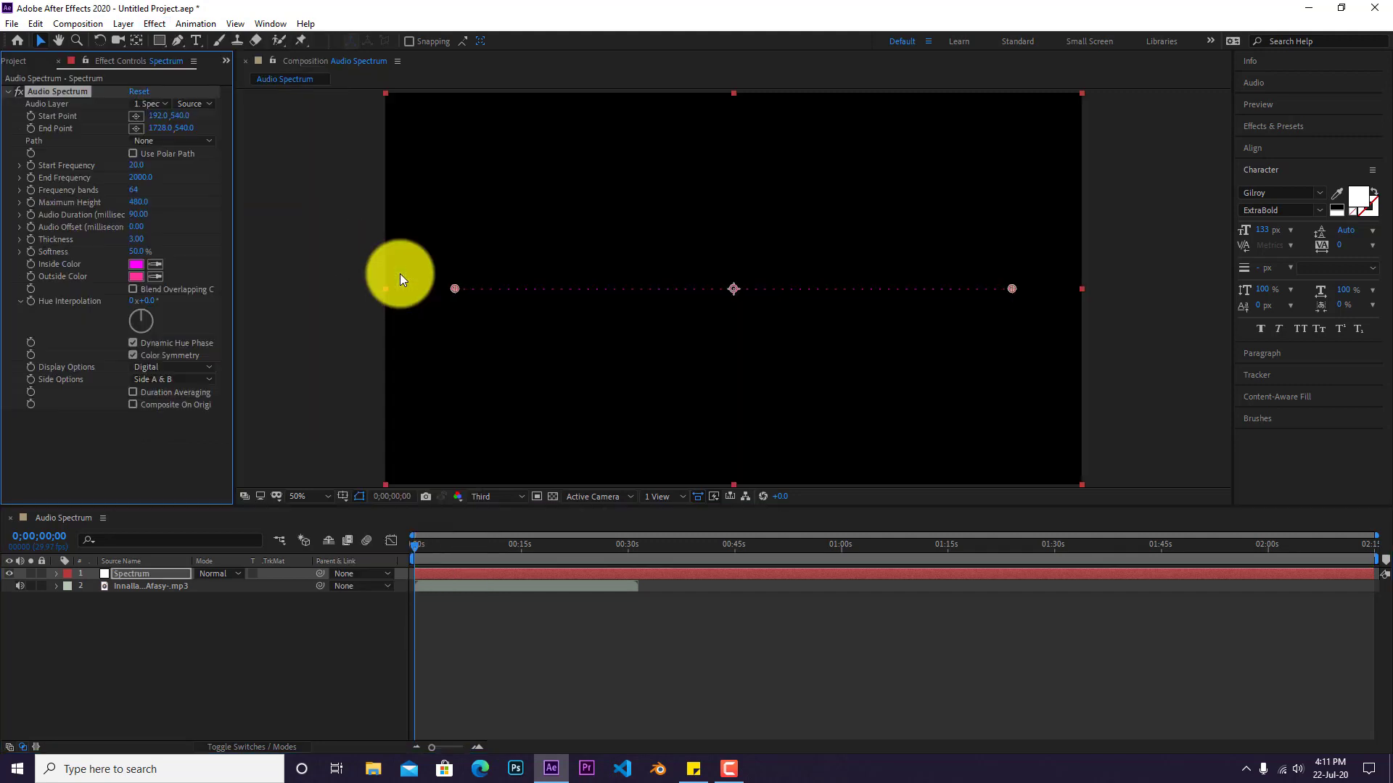
left_click(142, 103)
left_click(164, 161)
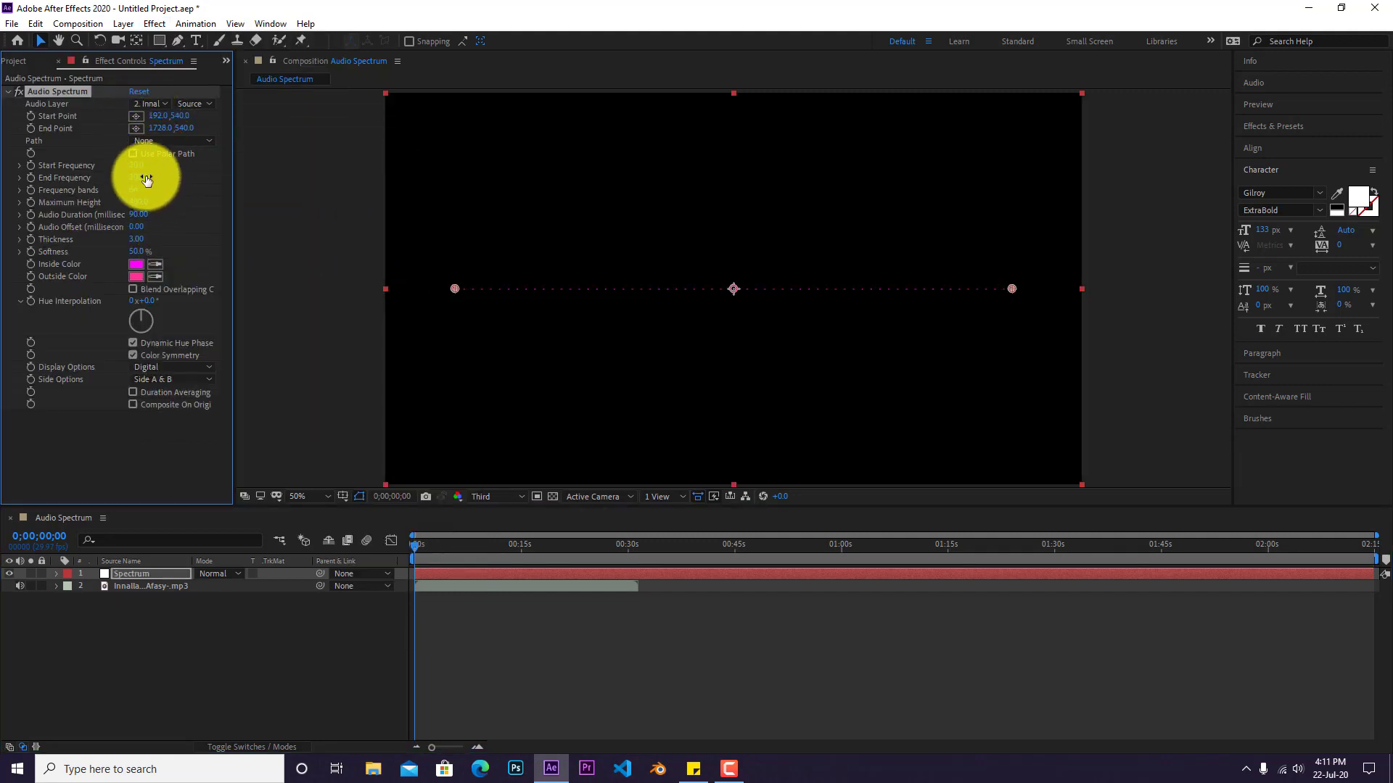
Set the spectrum's start frequency to 901 and its end frequency to 1.
left_click(136, 166)
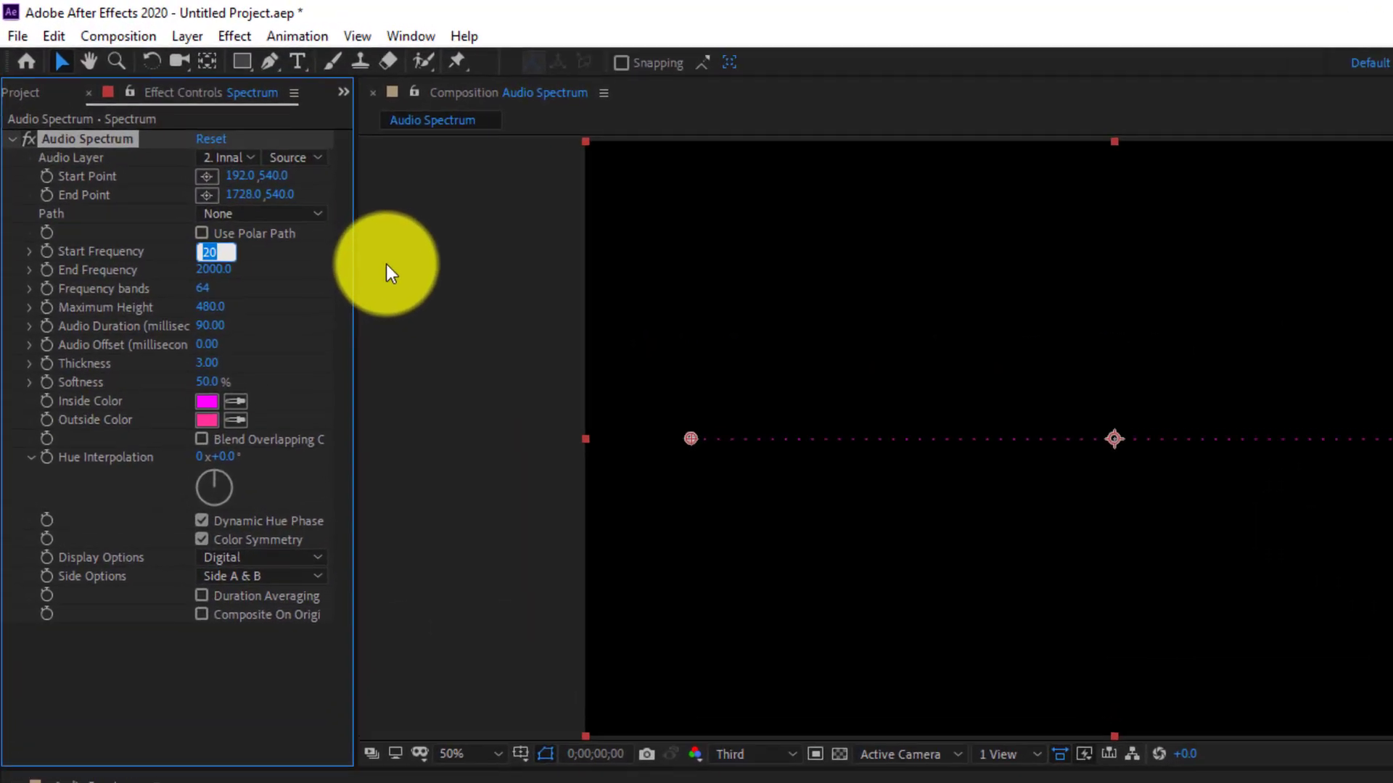
type("901")
key("Return")
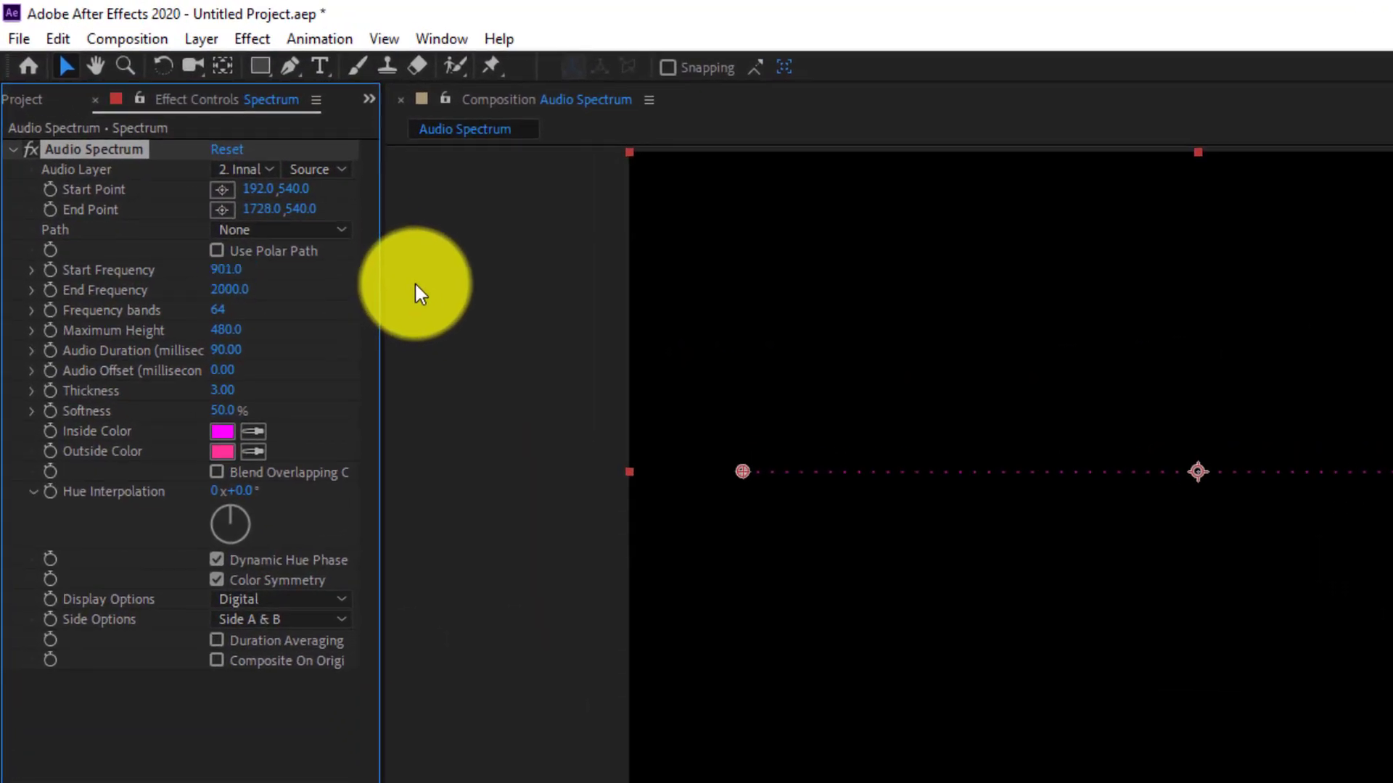
left_click(223, 290)
type("1")
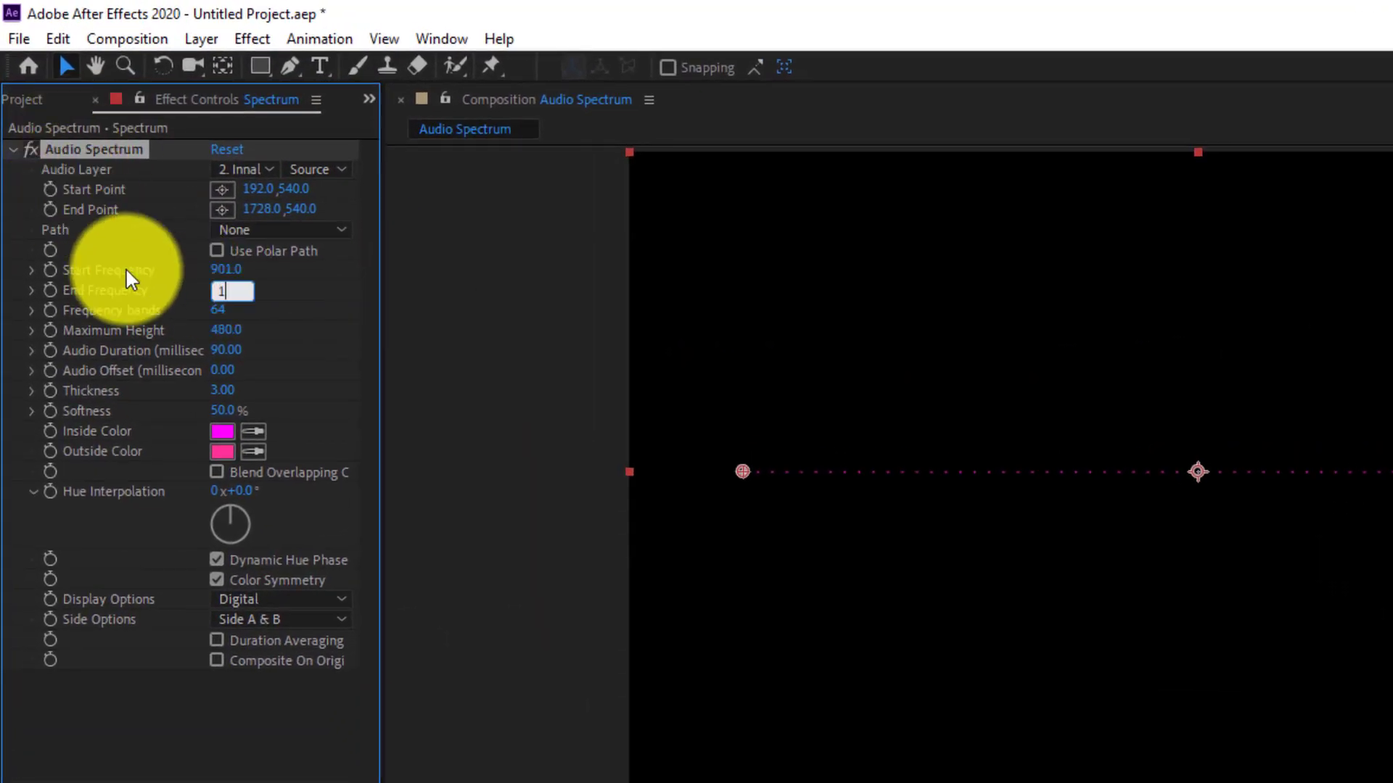
key("Return")
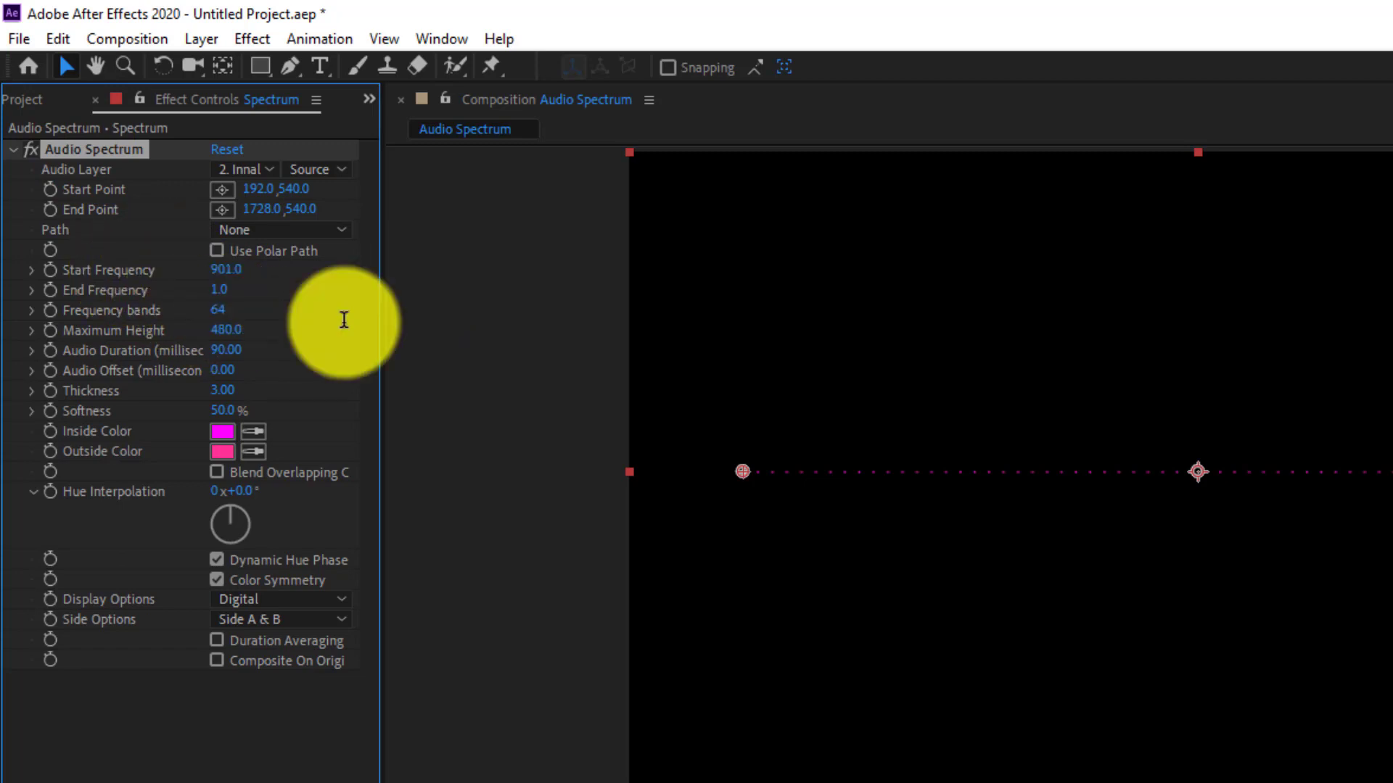
Set the spectrum's frequency bands to 91 and its maximum height to 1130.
key("Tab")
type("91")
key("Return")
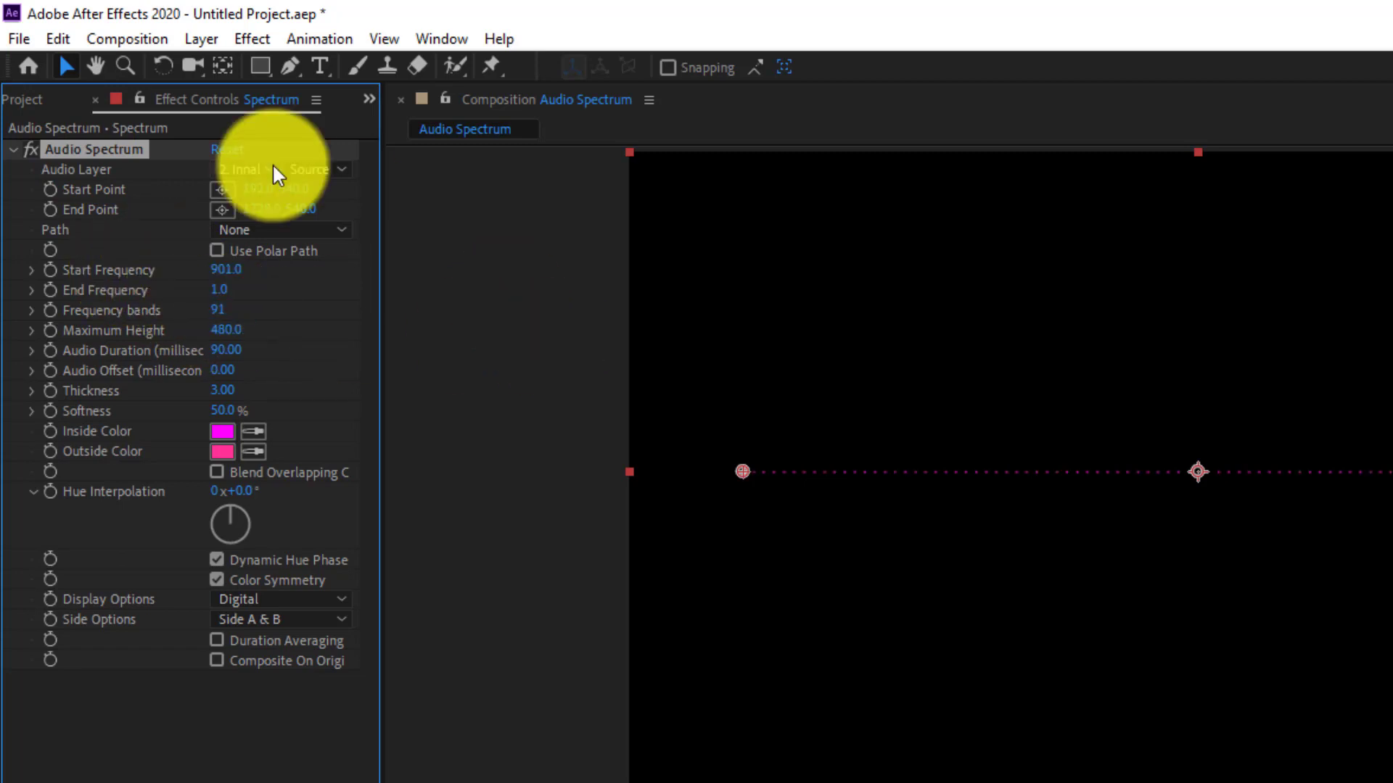
left_click(226, 330)
type("113")
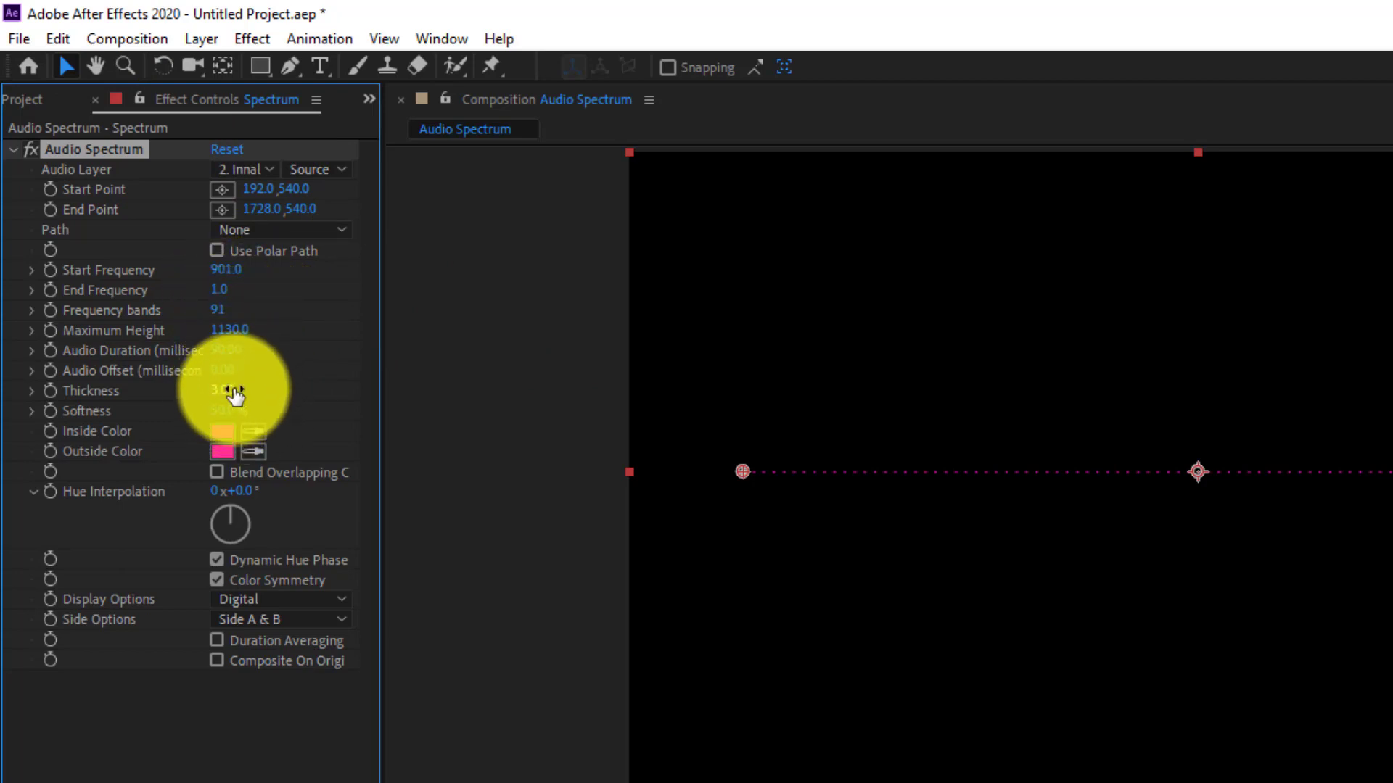
Set the spectrum's thickness to 9.60 and softness to 0%, previewing it at about 11 seconds.
left_click_drag(234, 393, 307, 385)
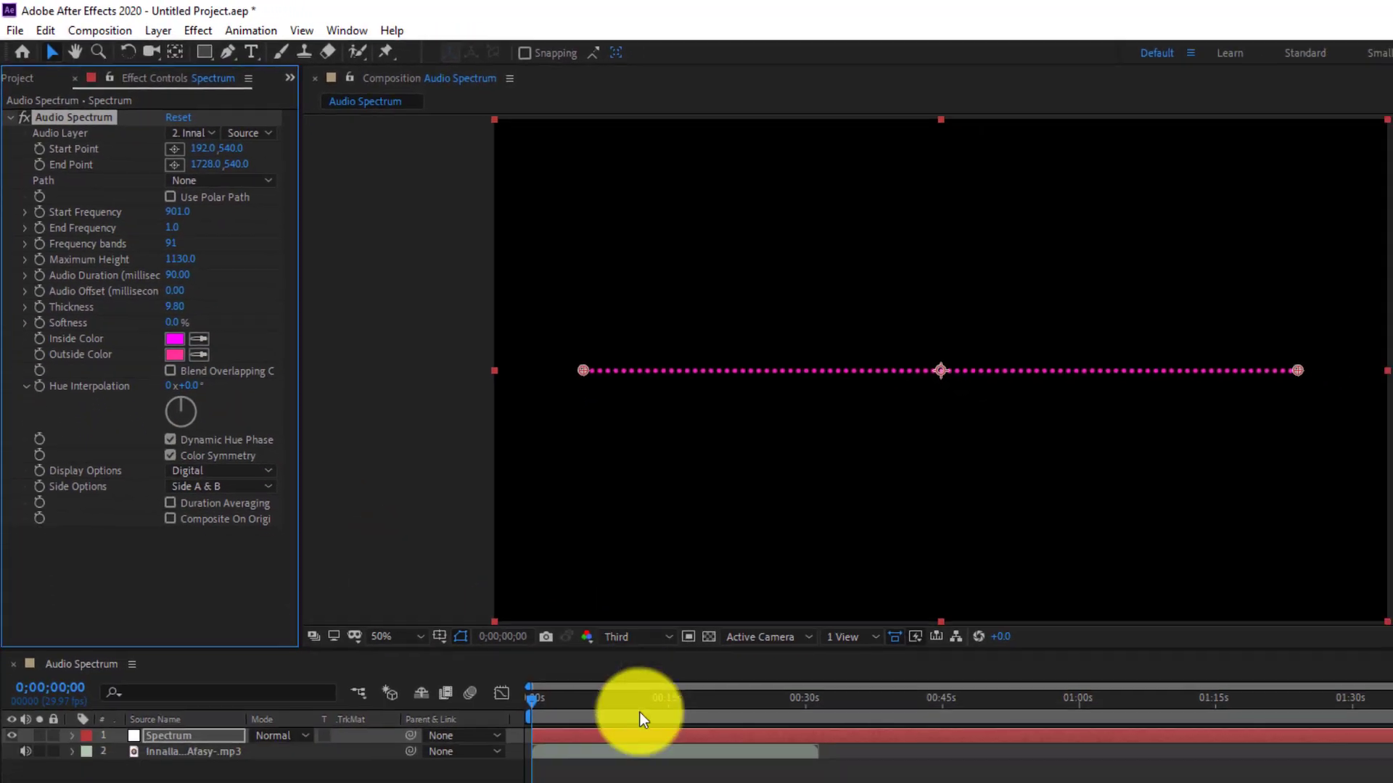
left_click(633, 716)
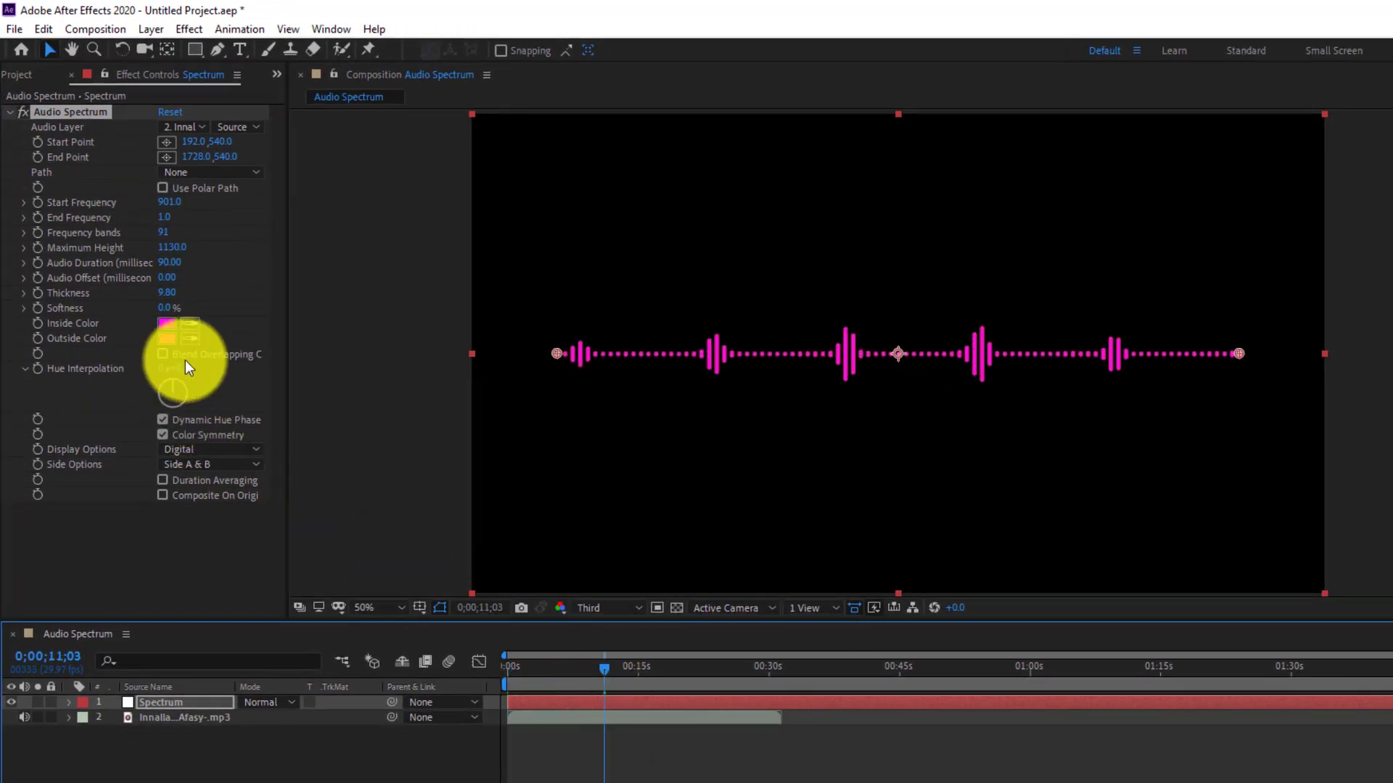
left_click_drag(177, 295, 171, 369)
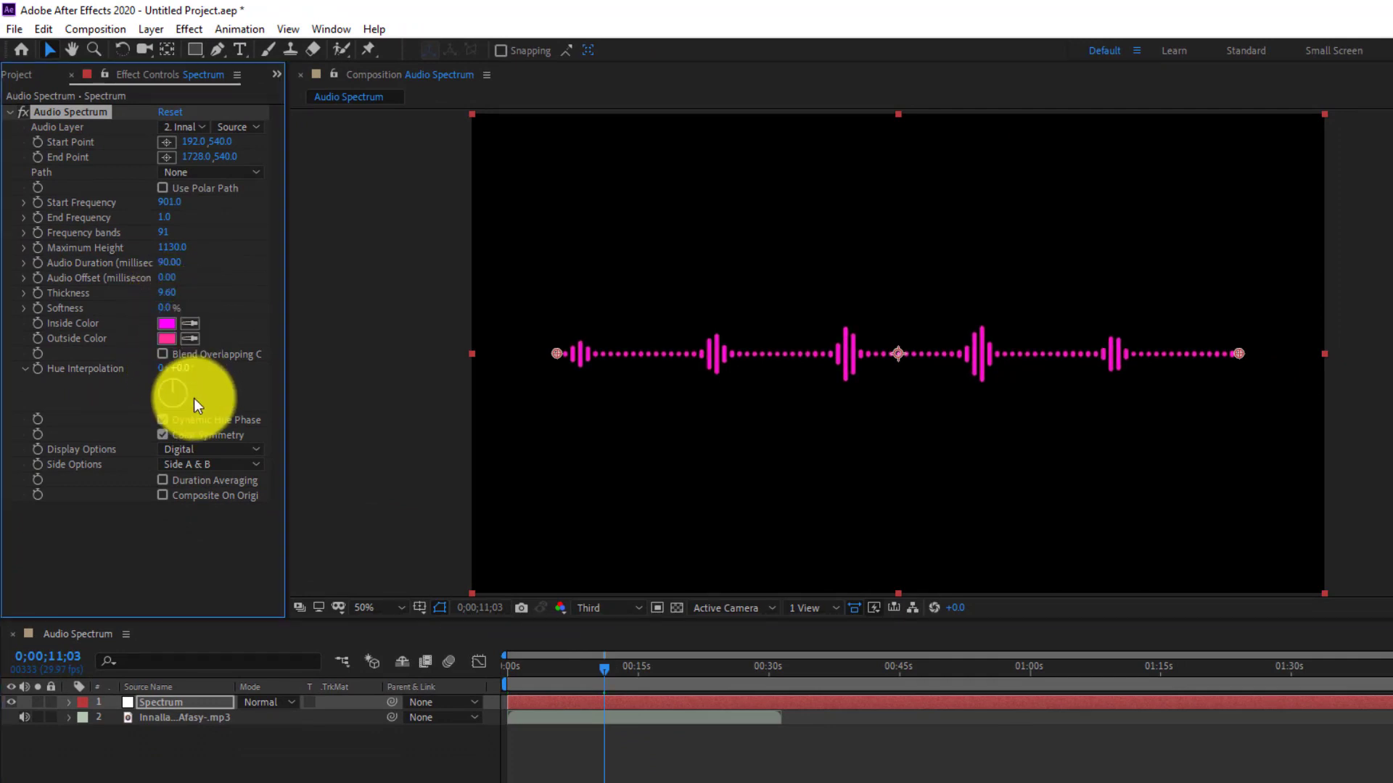
Show only Side A of the spectrum and preview it at 0;00;13;23.
left_click(207, 449)
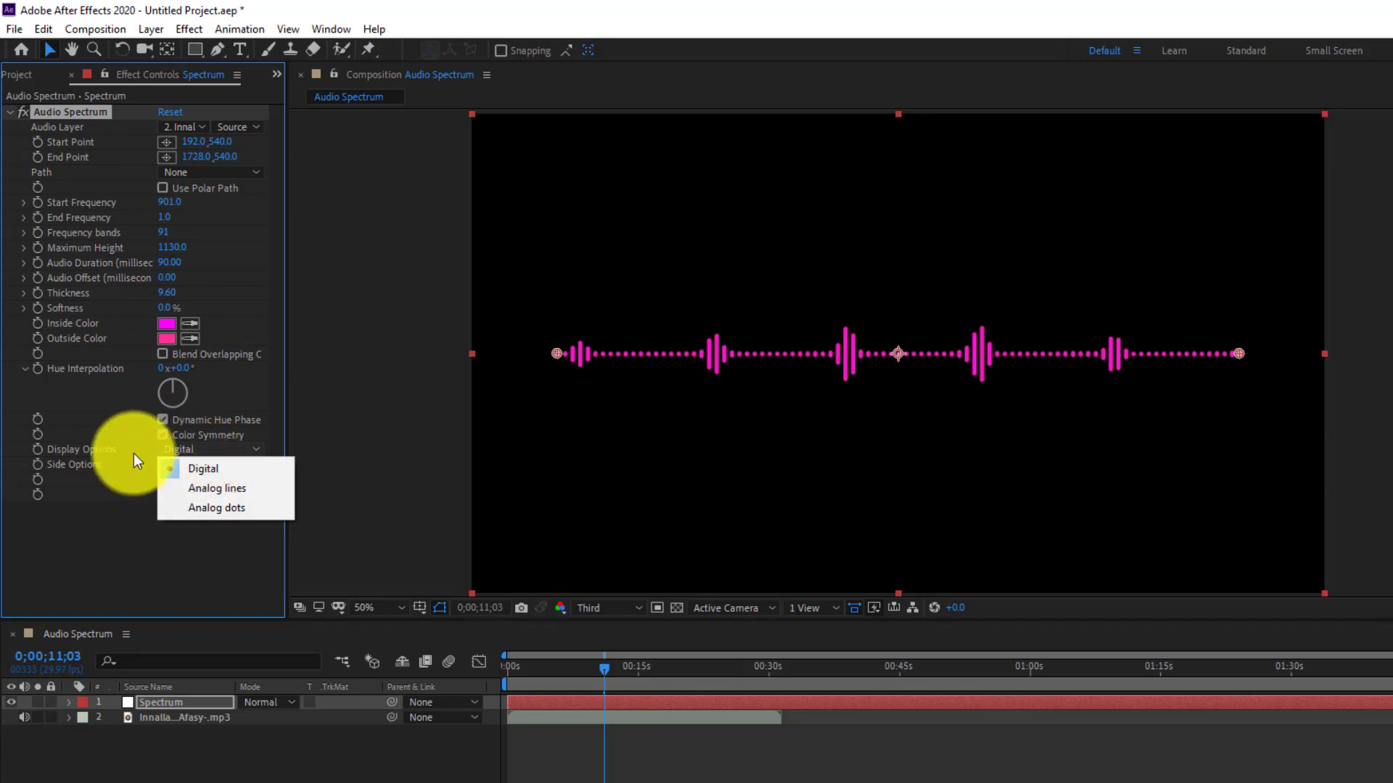
left_click(129, 569)
left_click(197, 465)
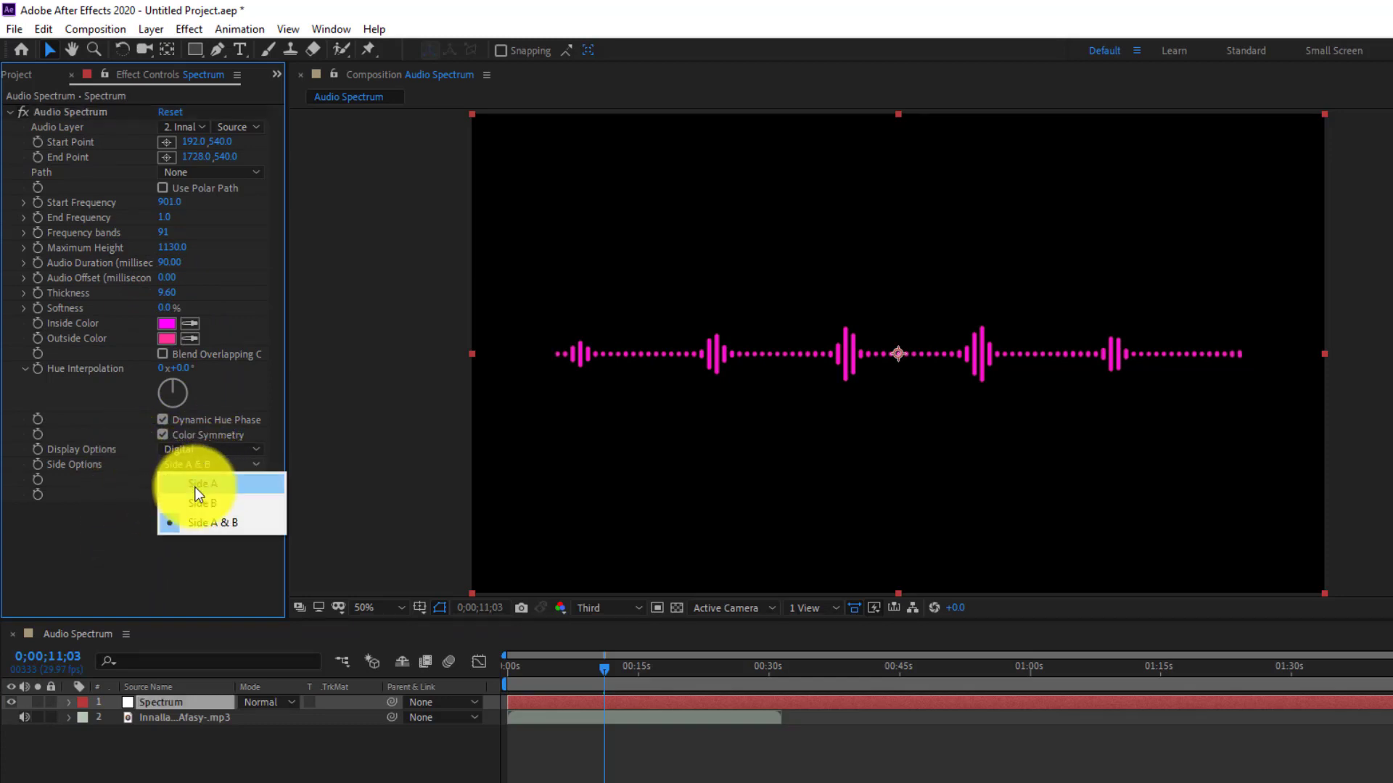
left_click(194, 484)
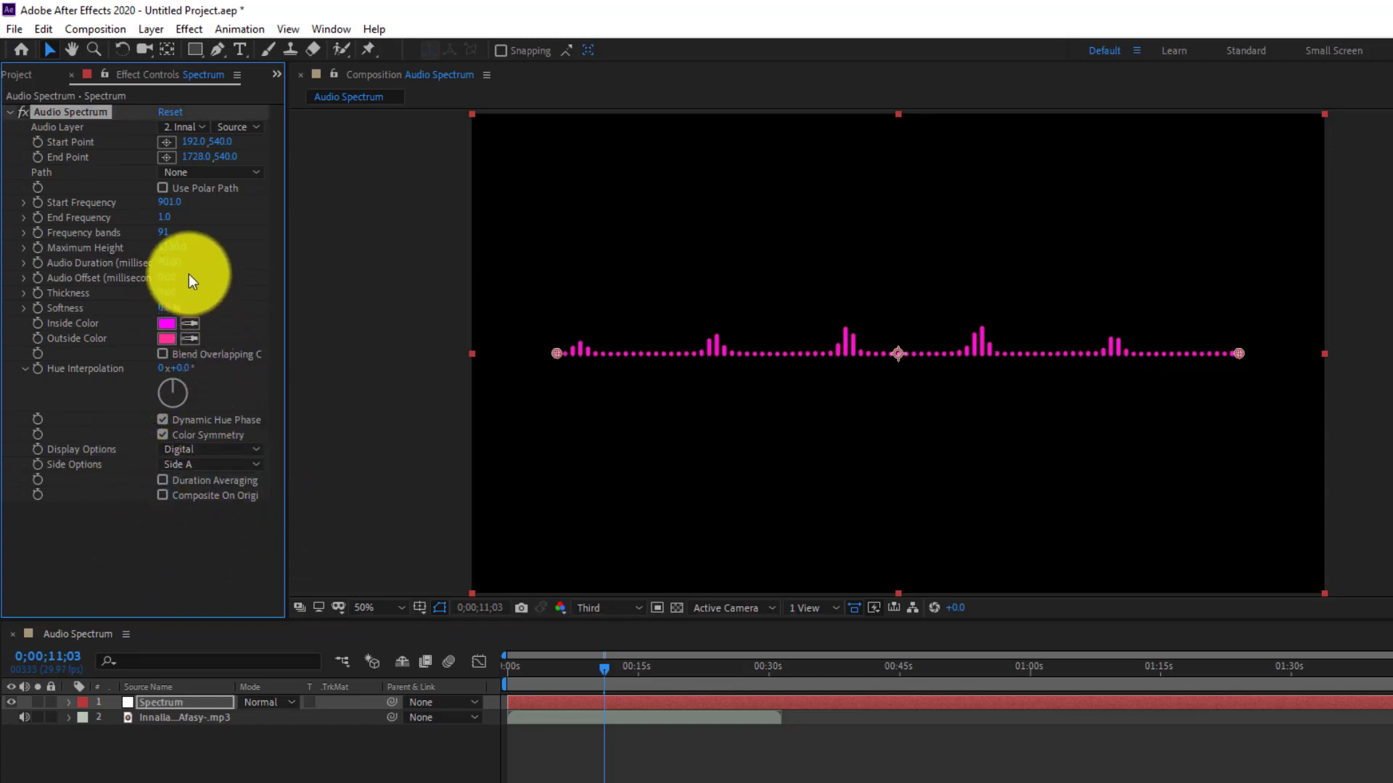
left_click_drag(604, 667, 629, 667)
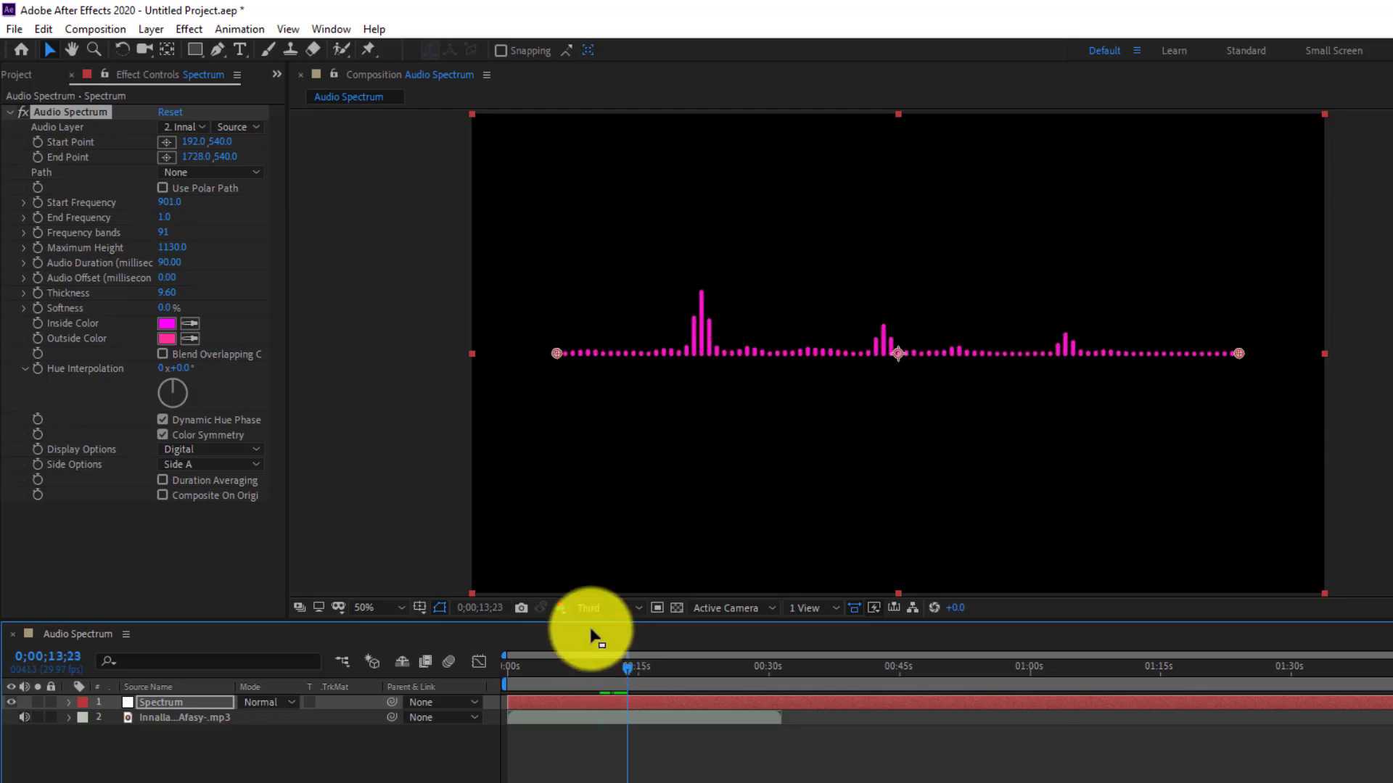
Set both the inside and outside colors of the spectrum to white.
left_click(177, 326)
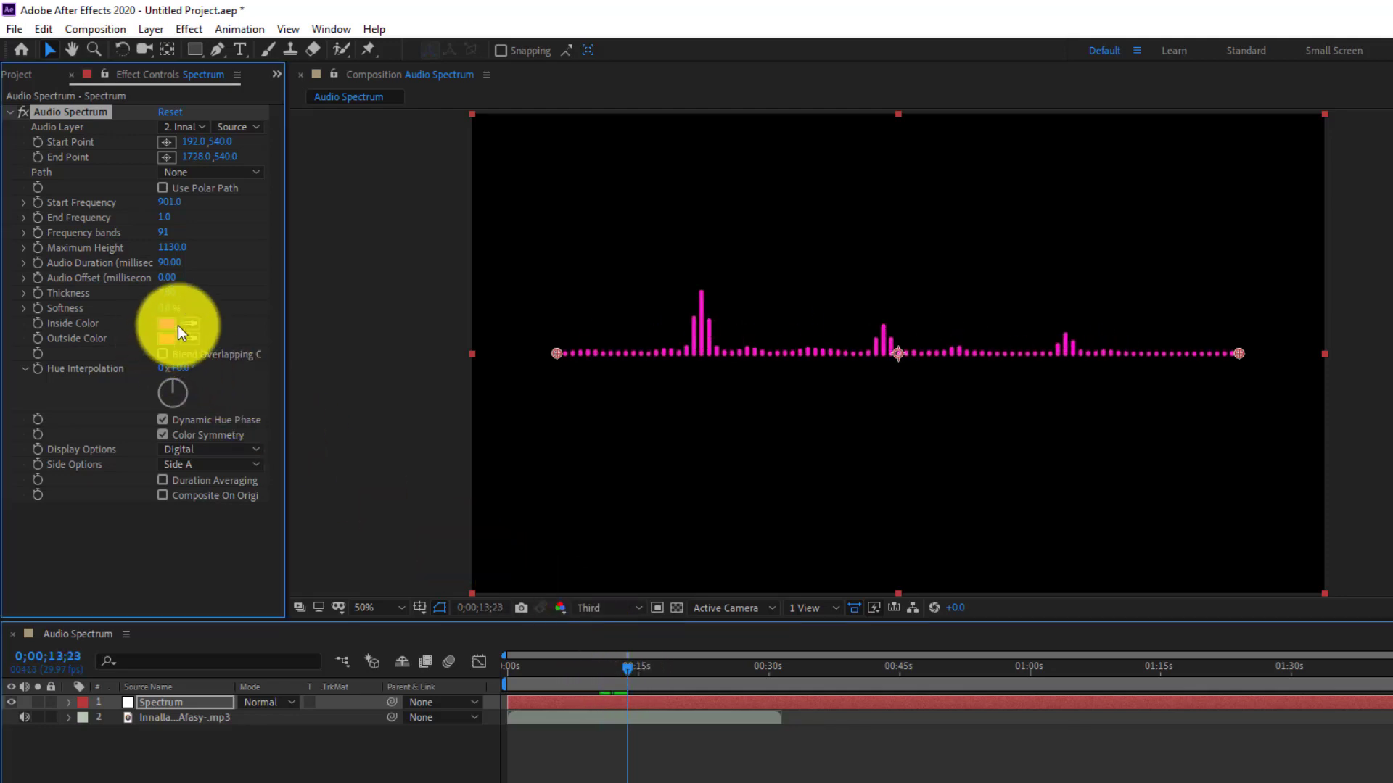
left_click(170, 328)
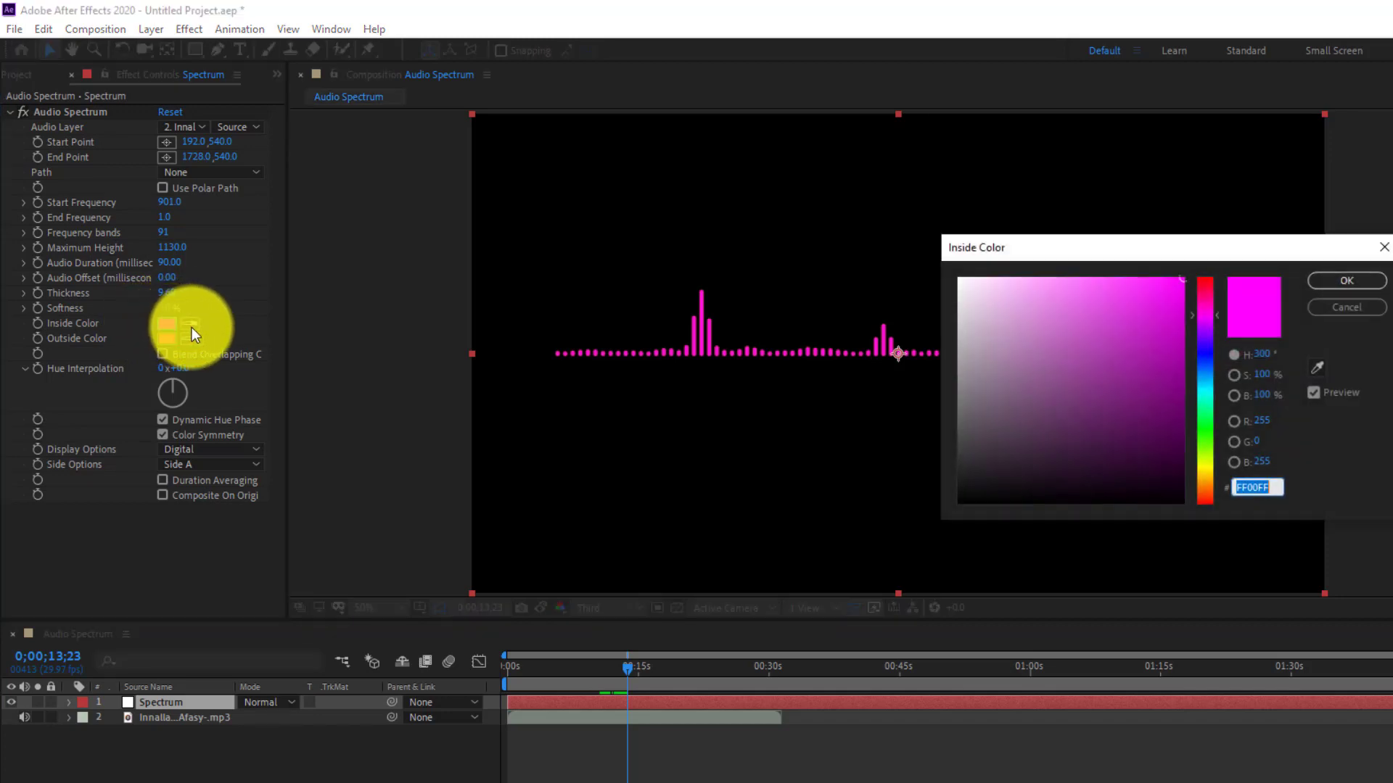
left_click_drag(1060, 335, 813, 207)
left_click(1346, 280)
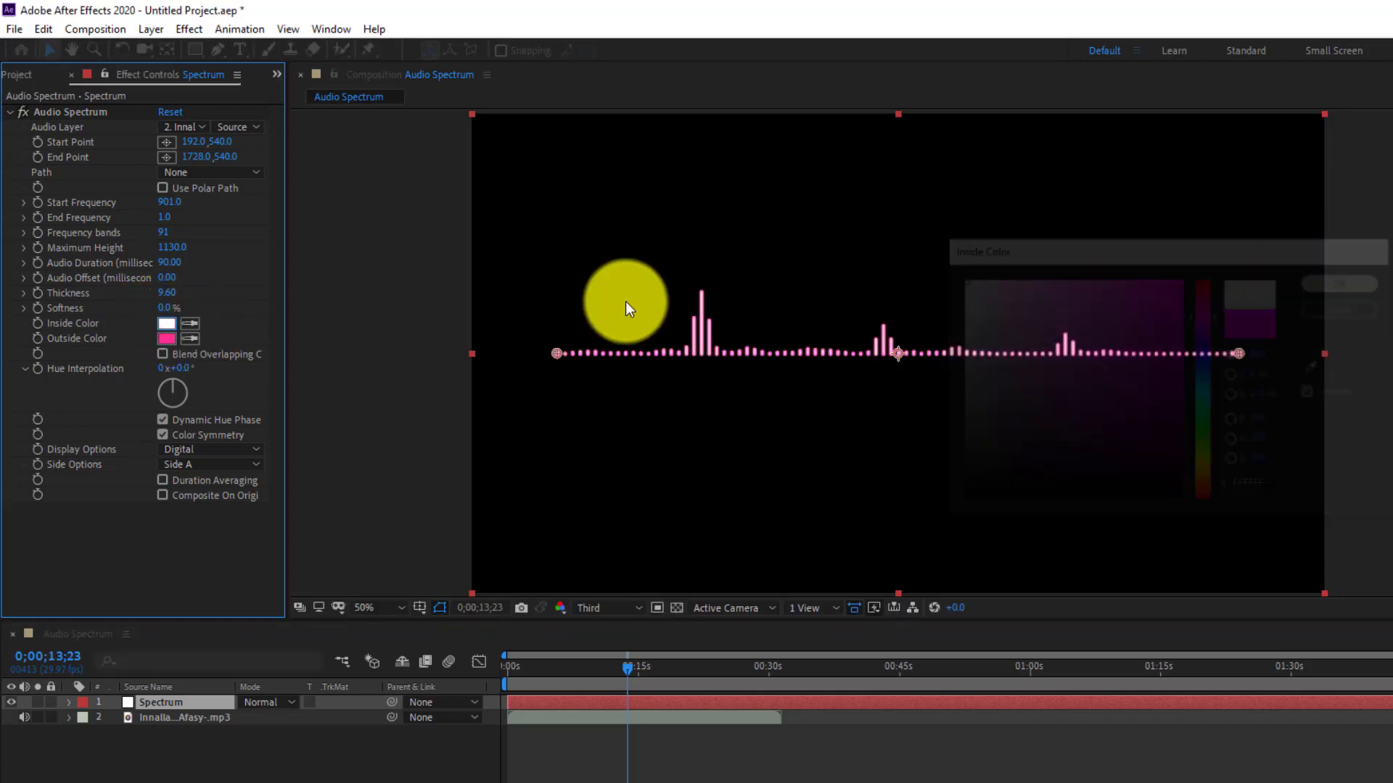
left_click(169, 338)
left_click_drag(998, 305, 839, 119)
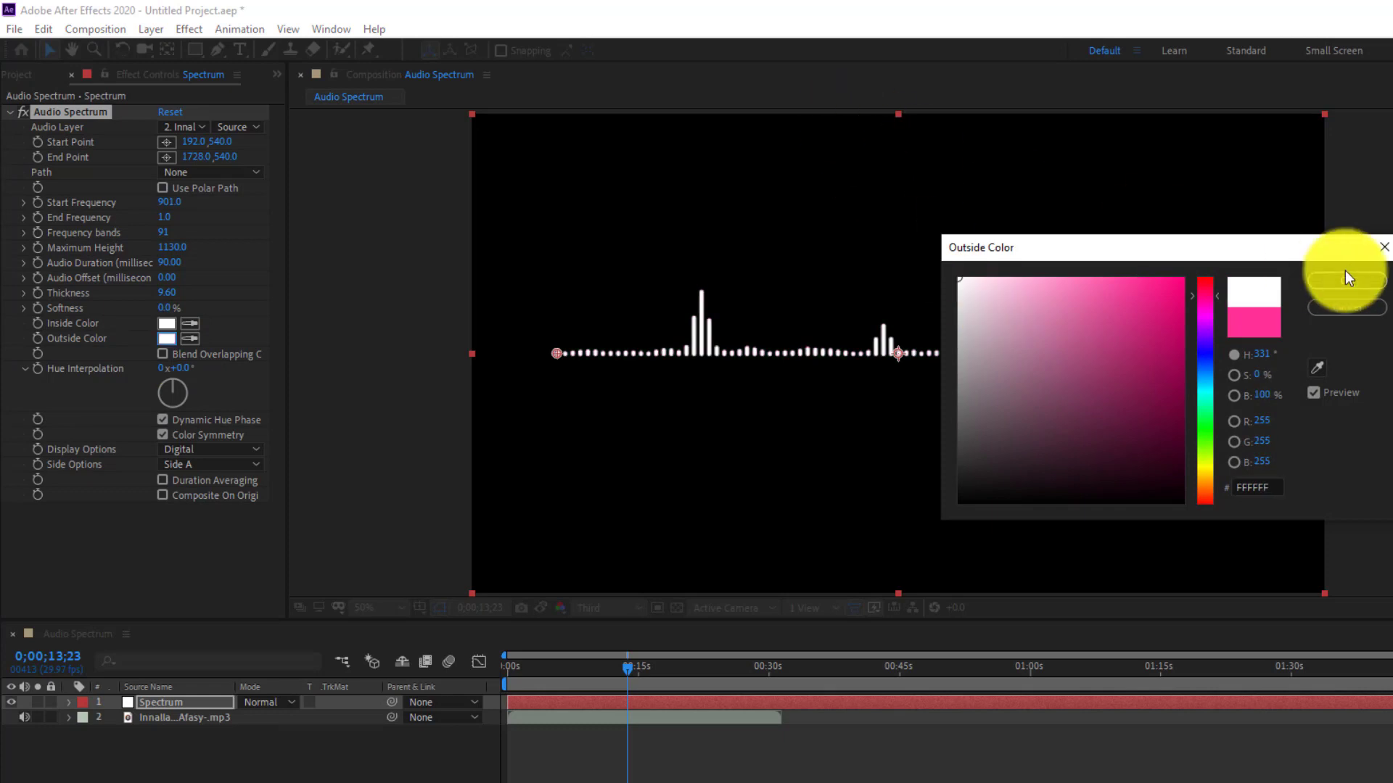
left_click(1346, 280)
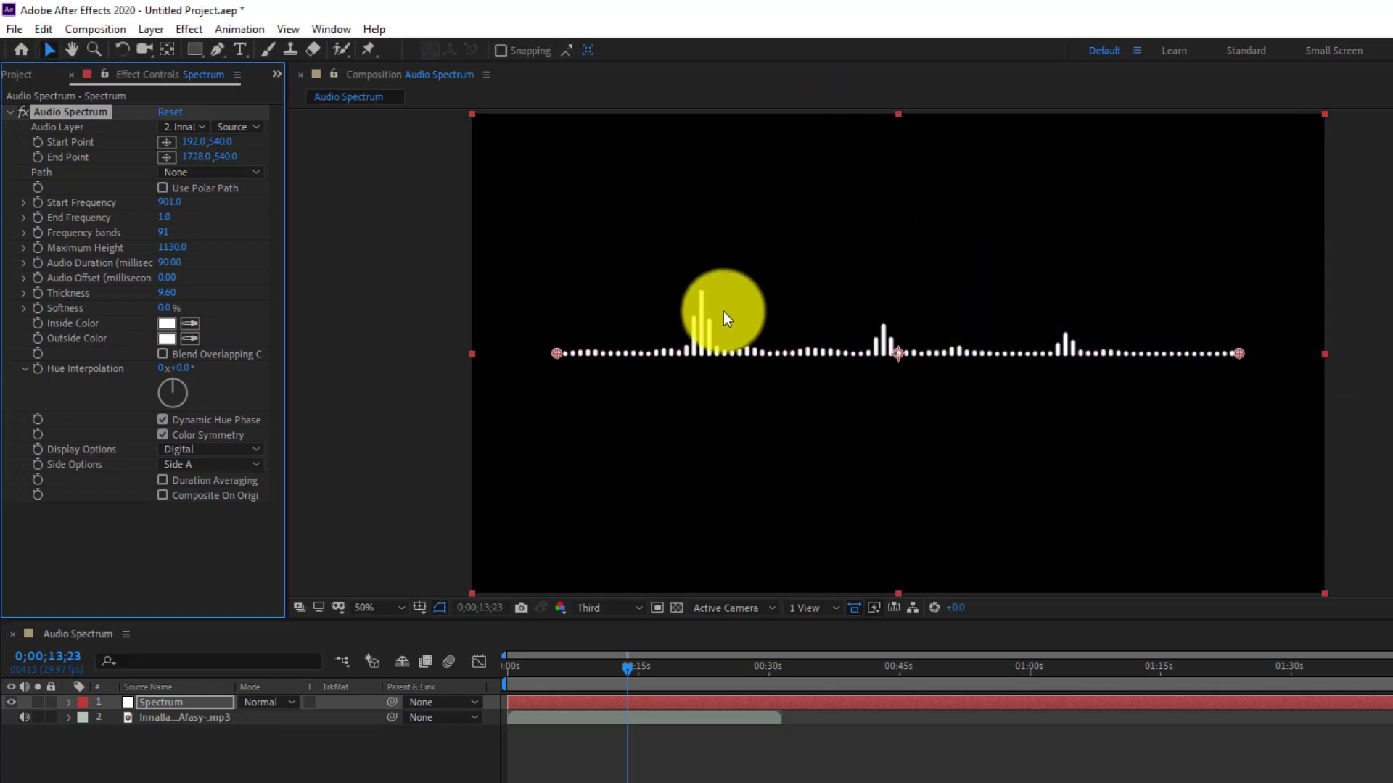
Lower the Spectrum layer to position 960, 701, then collapse its properties and show the project's files.
left_click(193, 699)
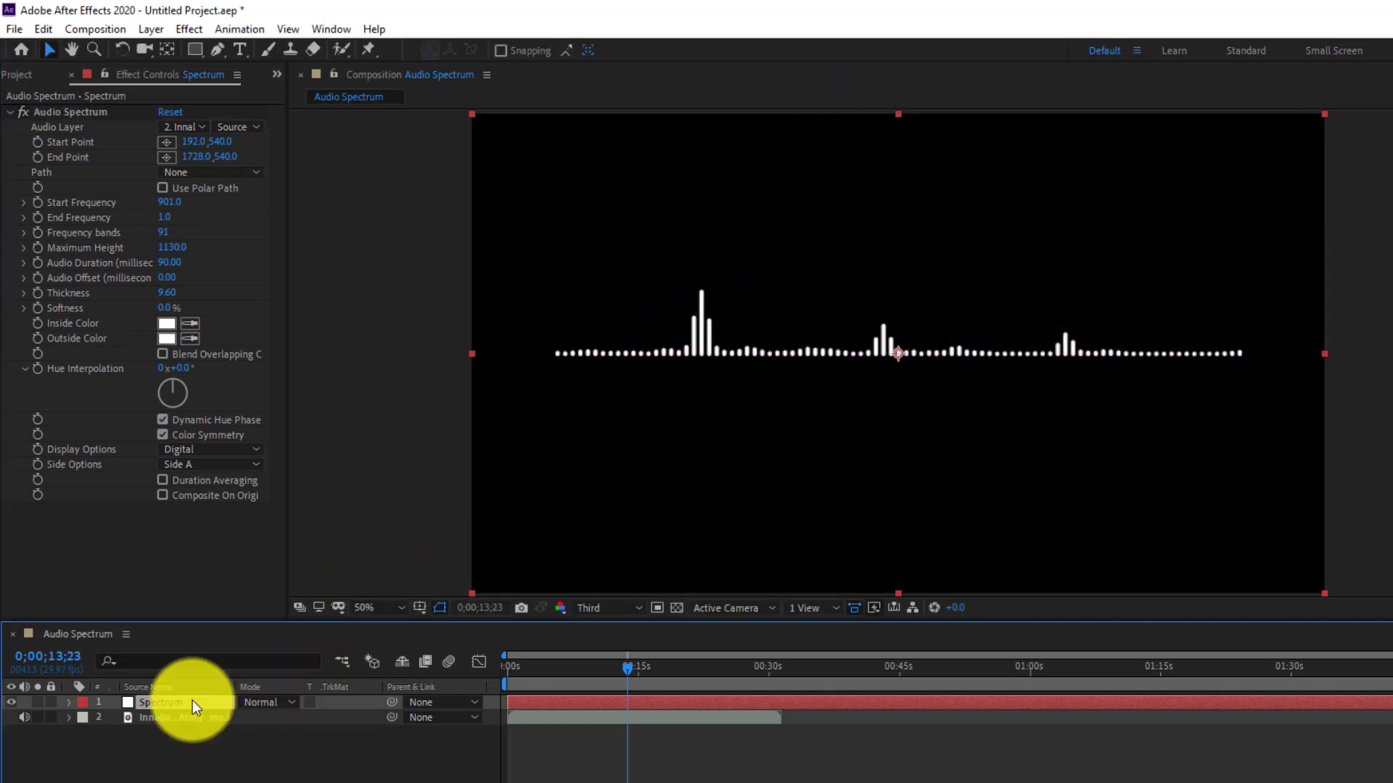
left_click(67, 702)
left_click(86, 732)
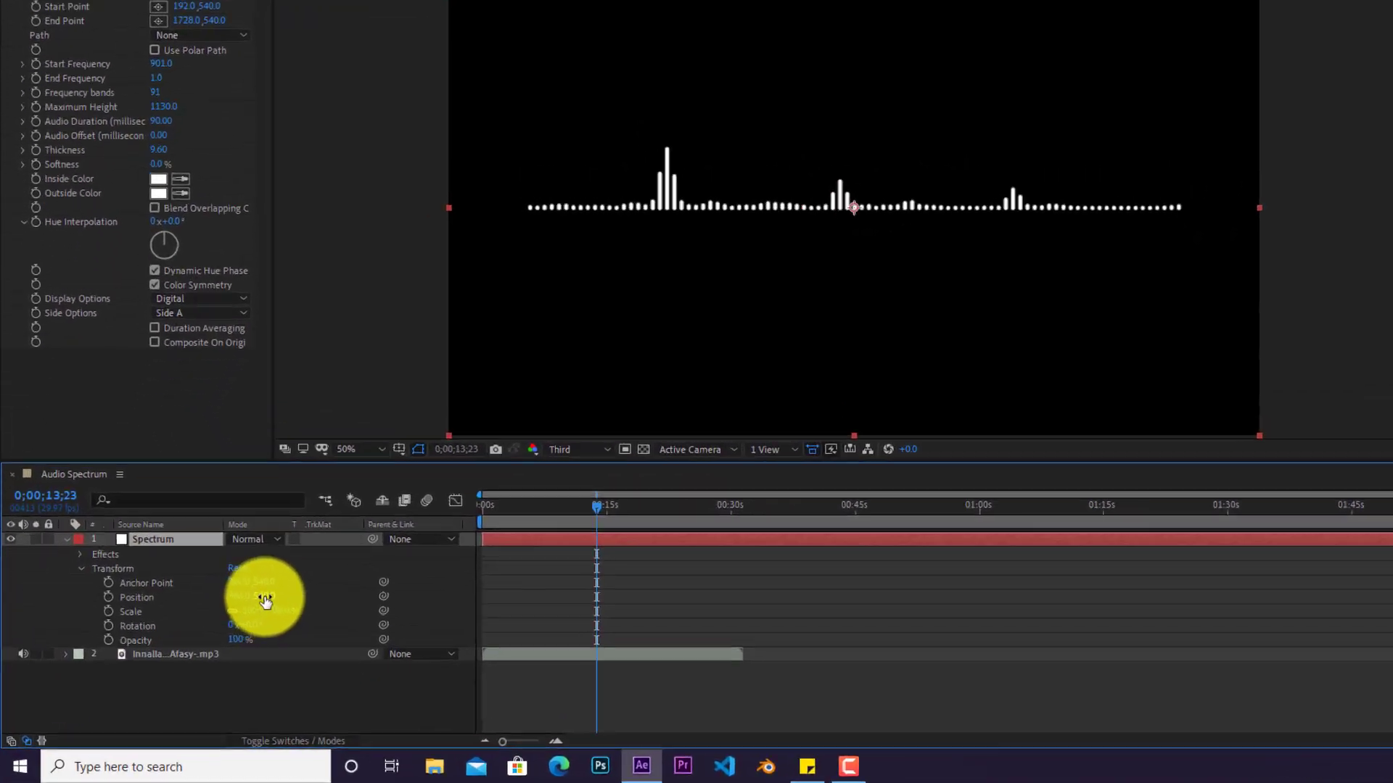
left_click_drag(265, 600, 383, 595)
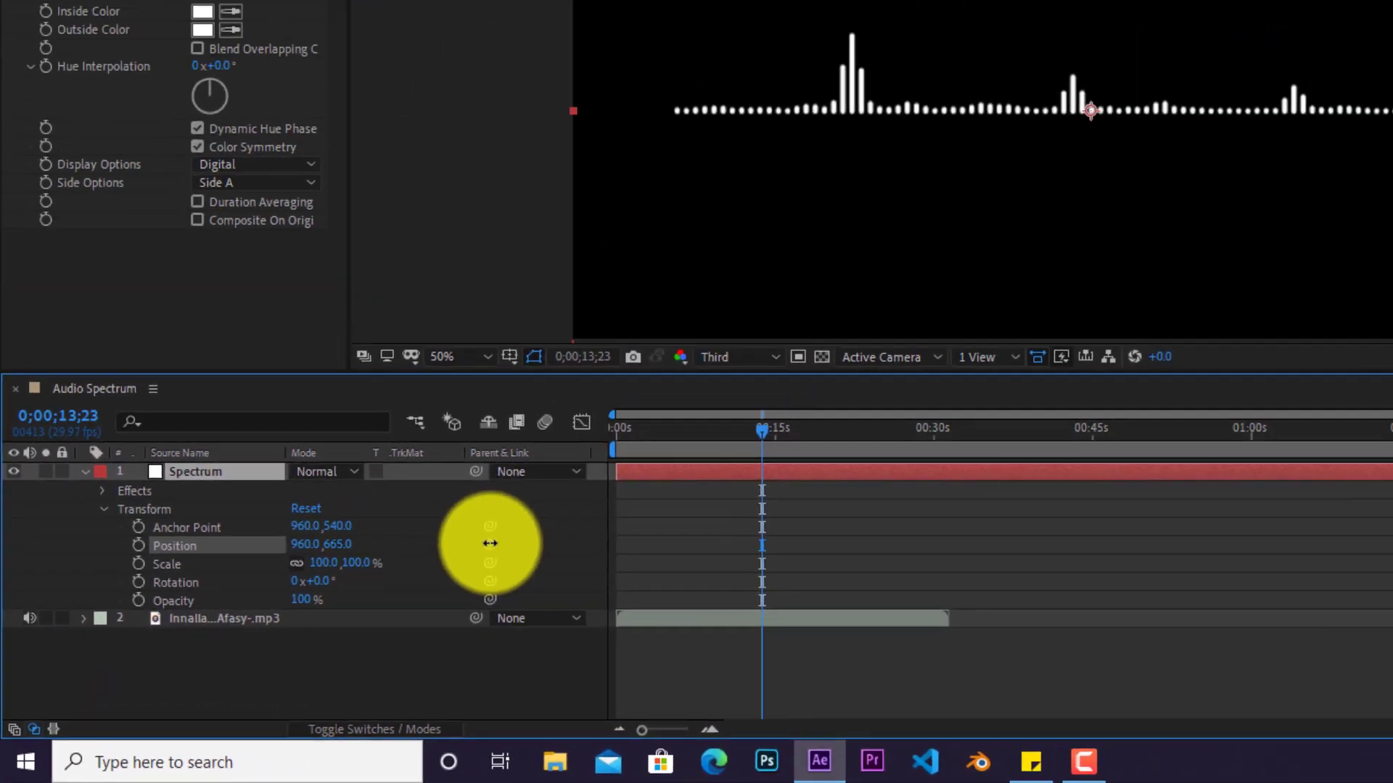
left_click_drag(491, 543, 527, 541)
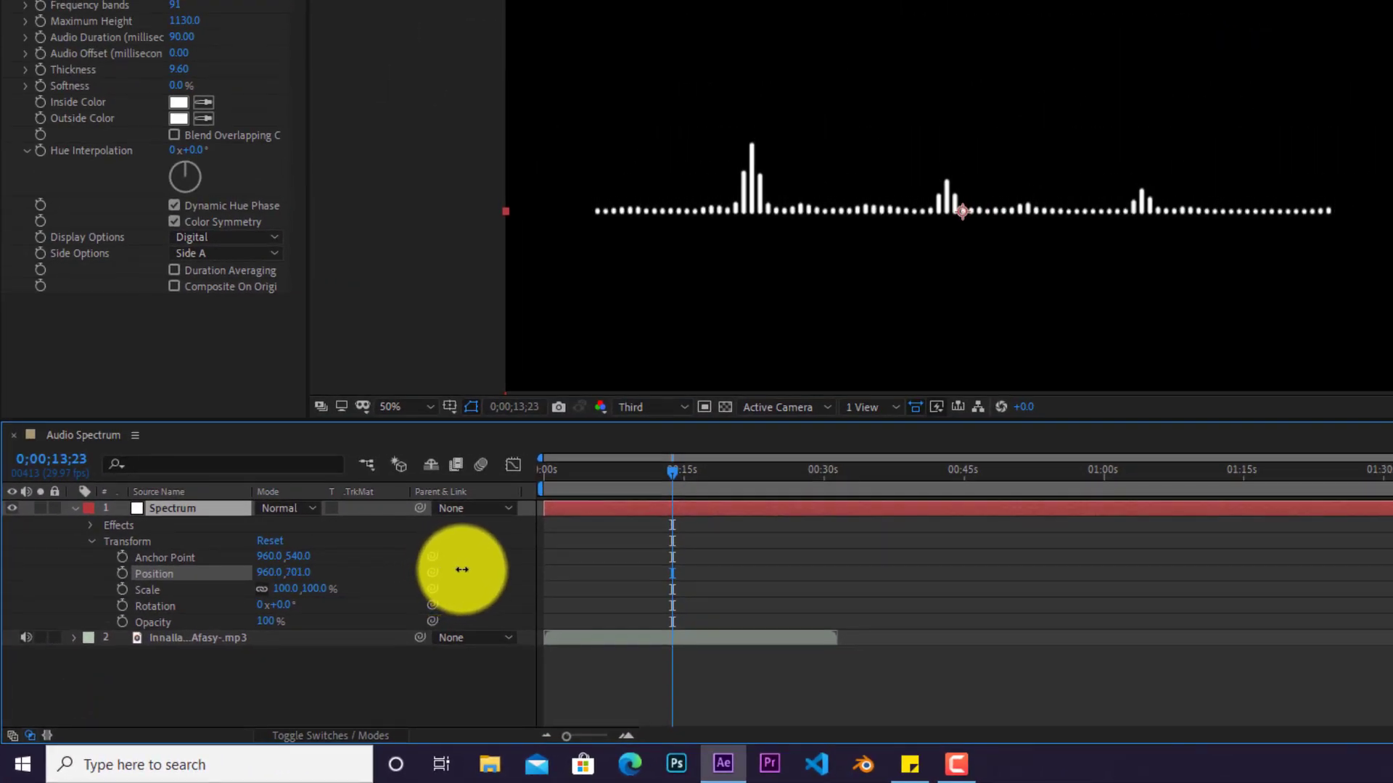
left_click(36, 0)
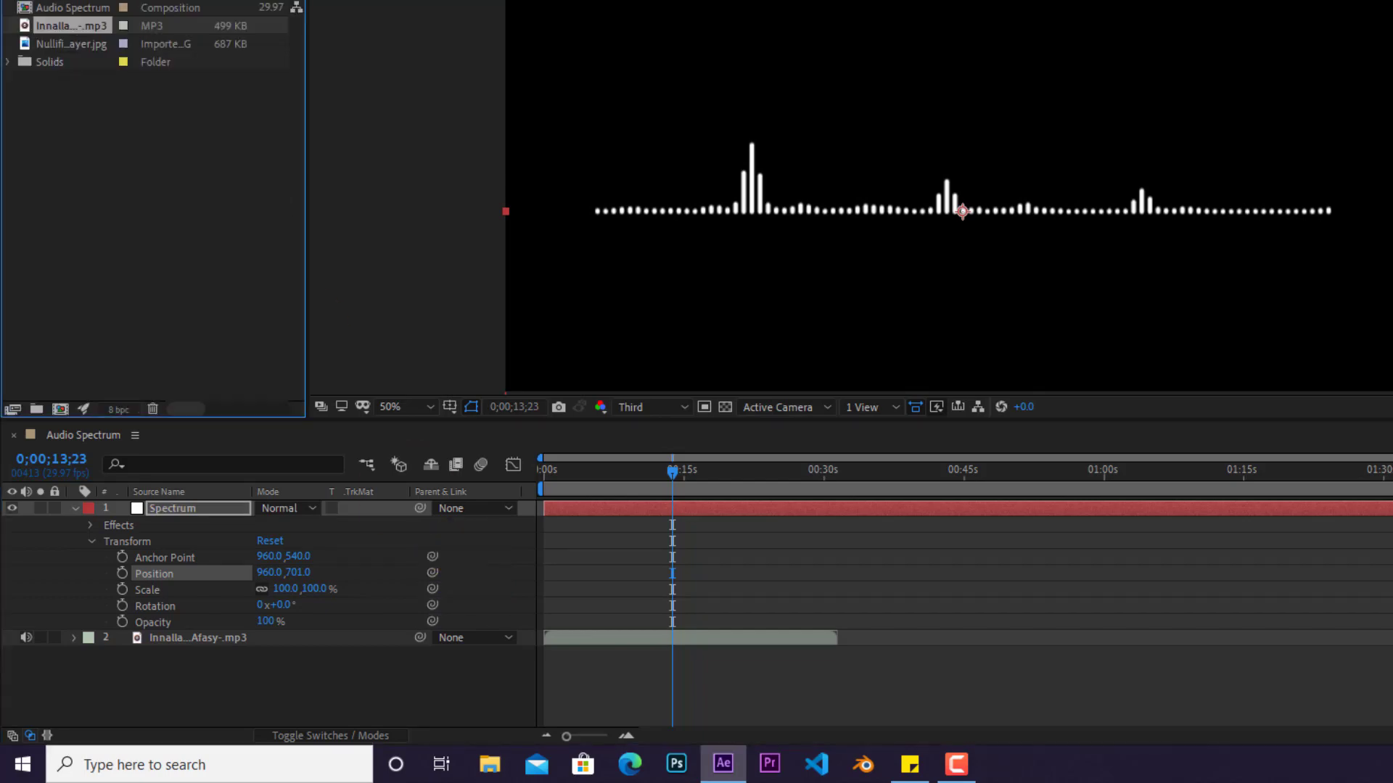
left_click(74, 508)
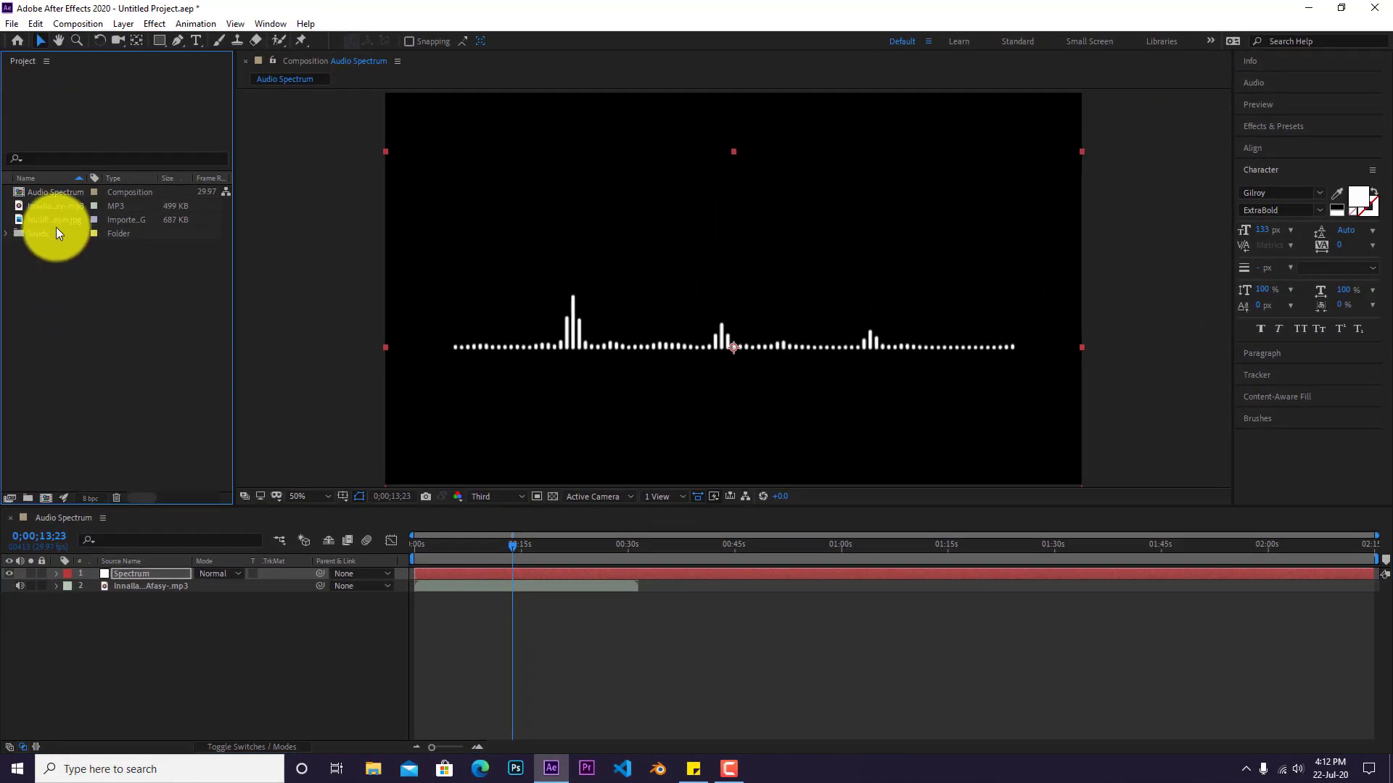
Add Nullifiers-of-Prayer.jpg to the composition beneath all other layers and scale it to 135%.
left_click_drag(54, 219, 144, 594)
key("s")
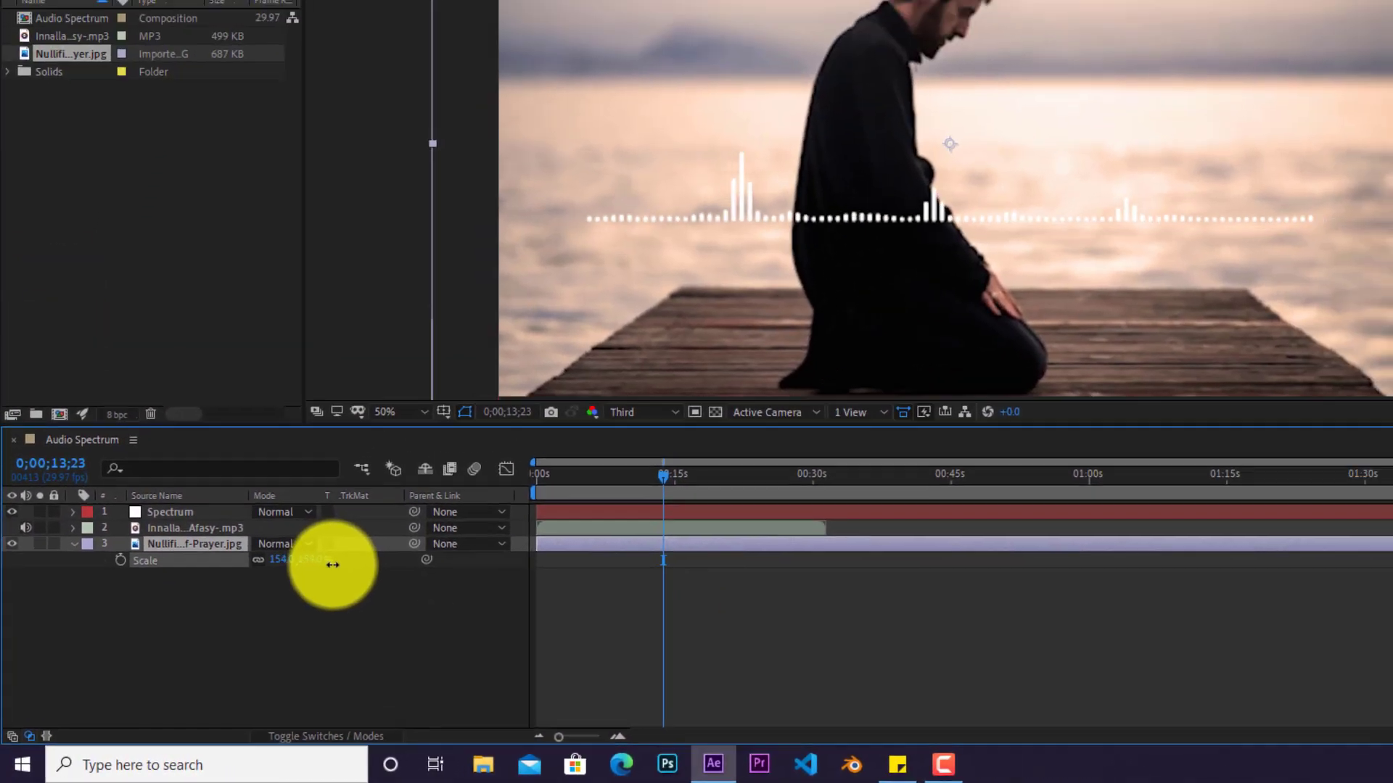
left_click_drag(332, 564, 262, 600)
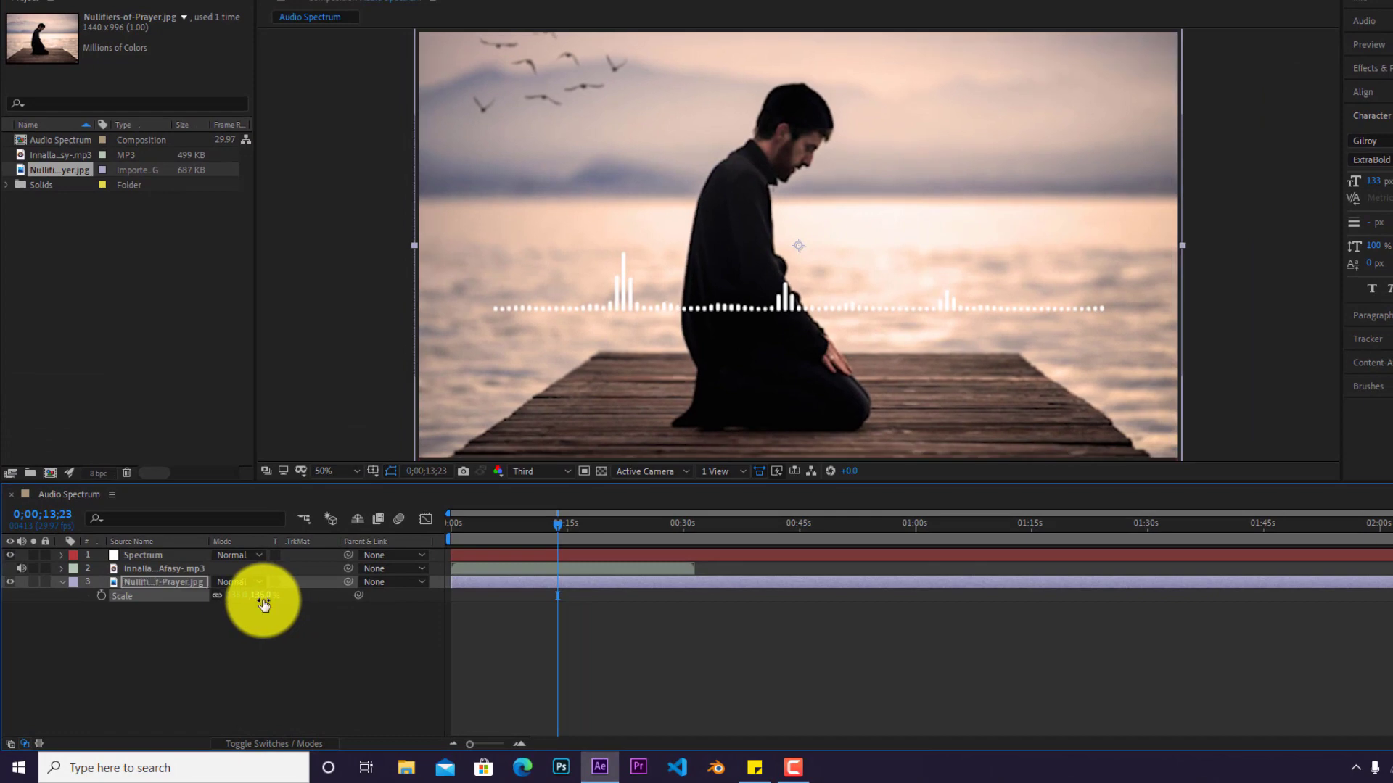
Draw a black rectangle covering the whole frame and place its shape layer directly above the background image.
left_click(239, 663)
key("comma")
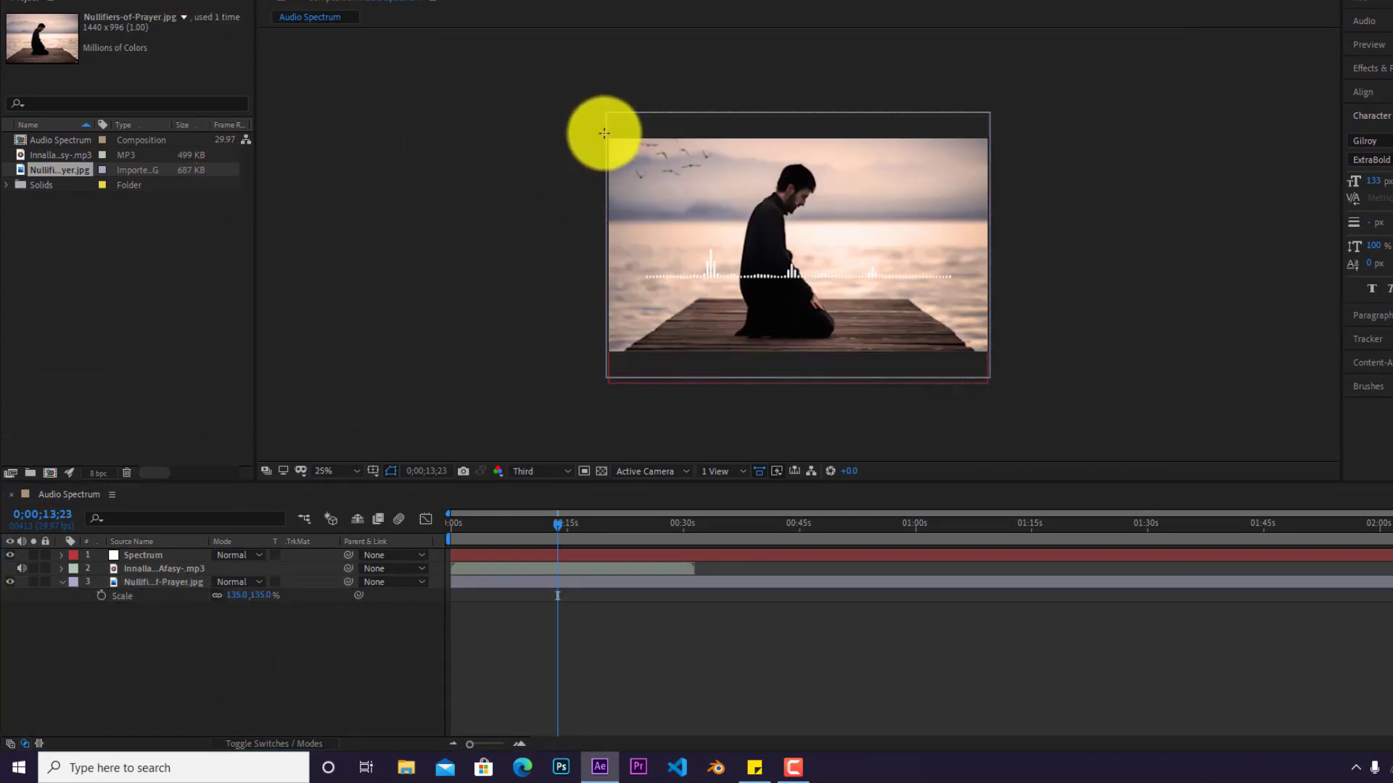
left_click_drag(604, 133, 993, 356)
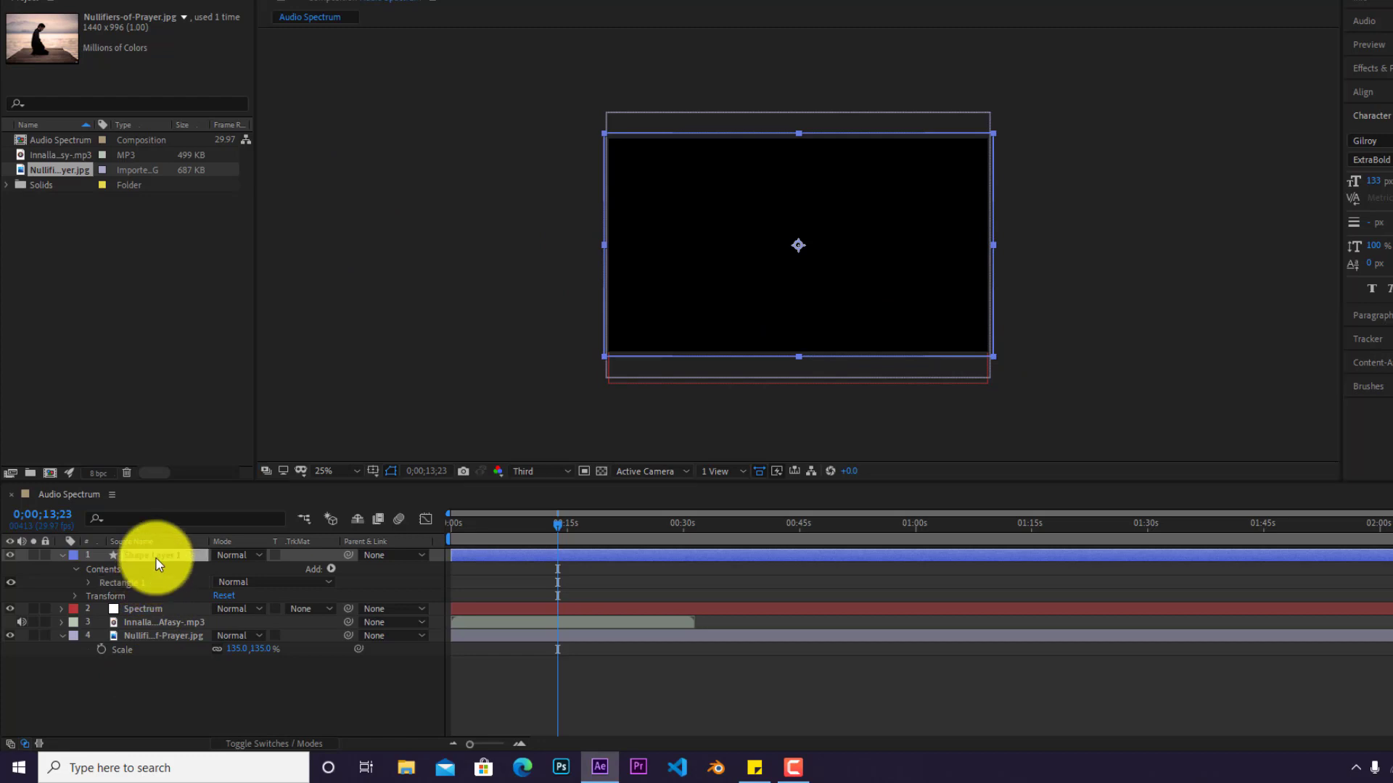
left_click_drag(155, 555, 165, 628)
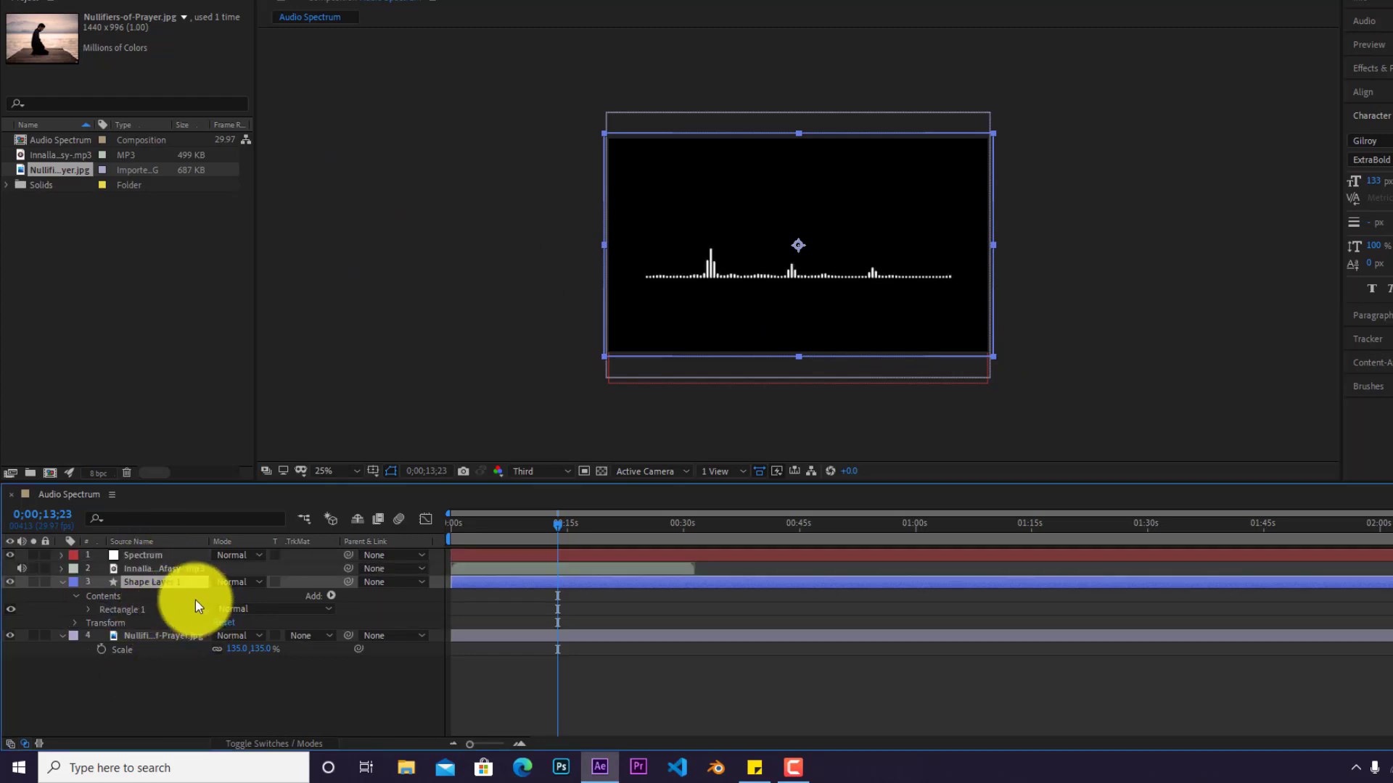
left_click(64, 582)
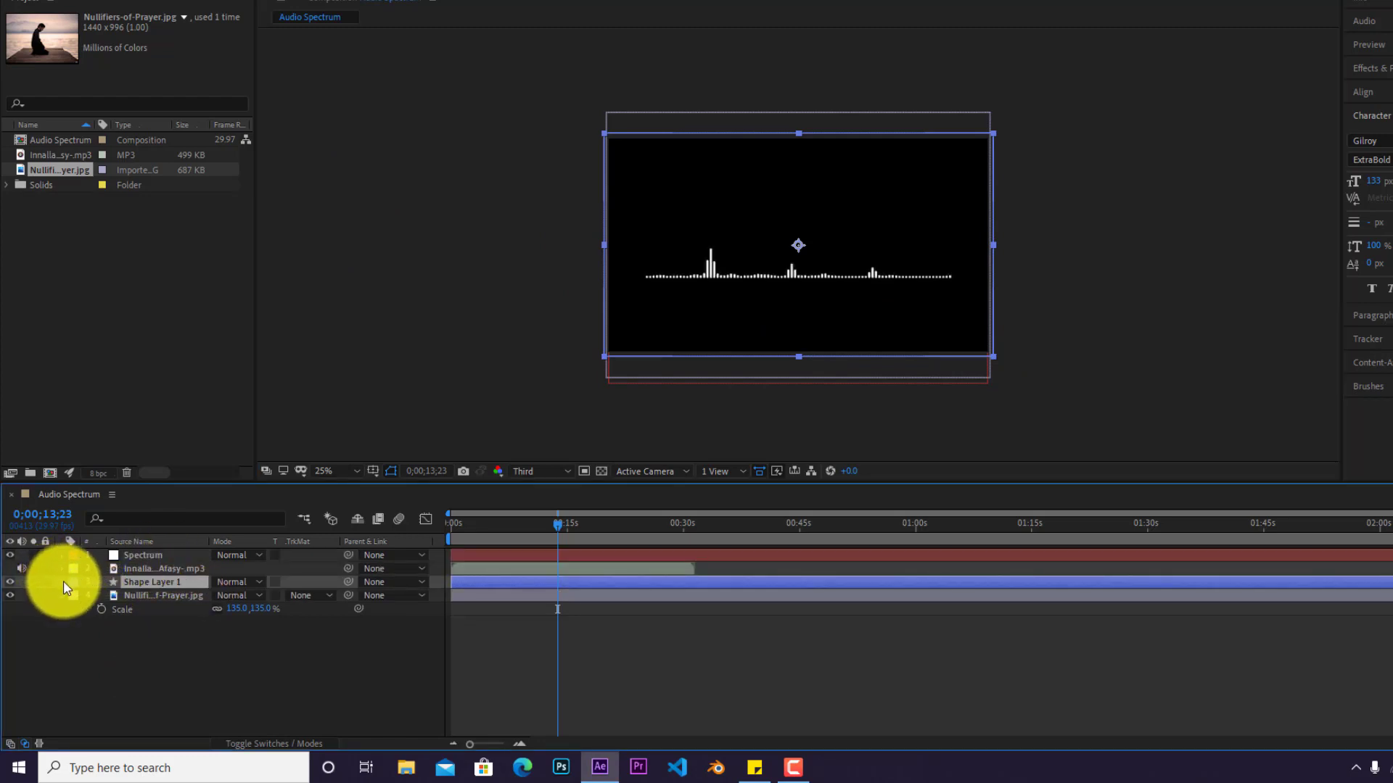
Reduce the opacity of Shape Layer 1 so the background image shows through darkened, and collapse its properties.
left_click(63, 583)
left_click(77, 623)
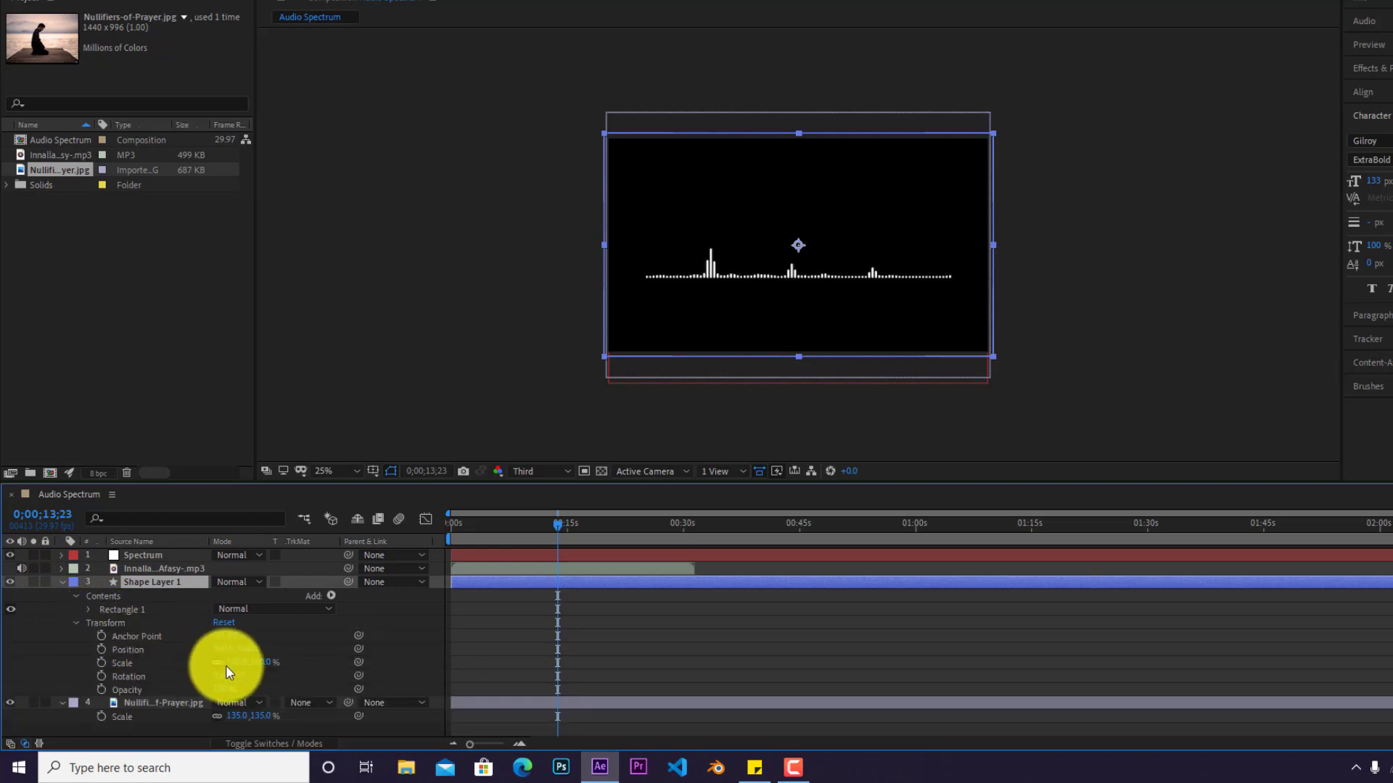
left_click_drag(211, 690, 199, 687)
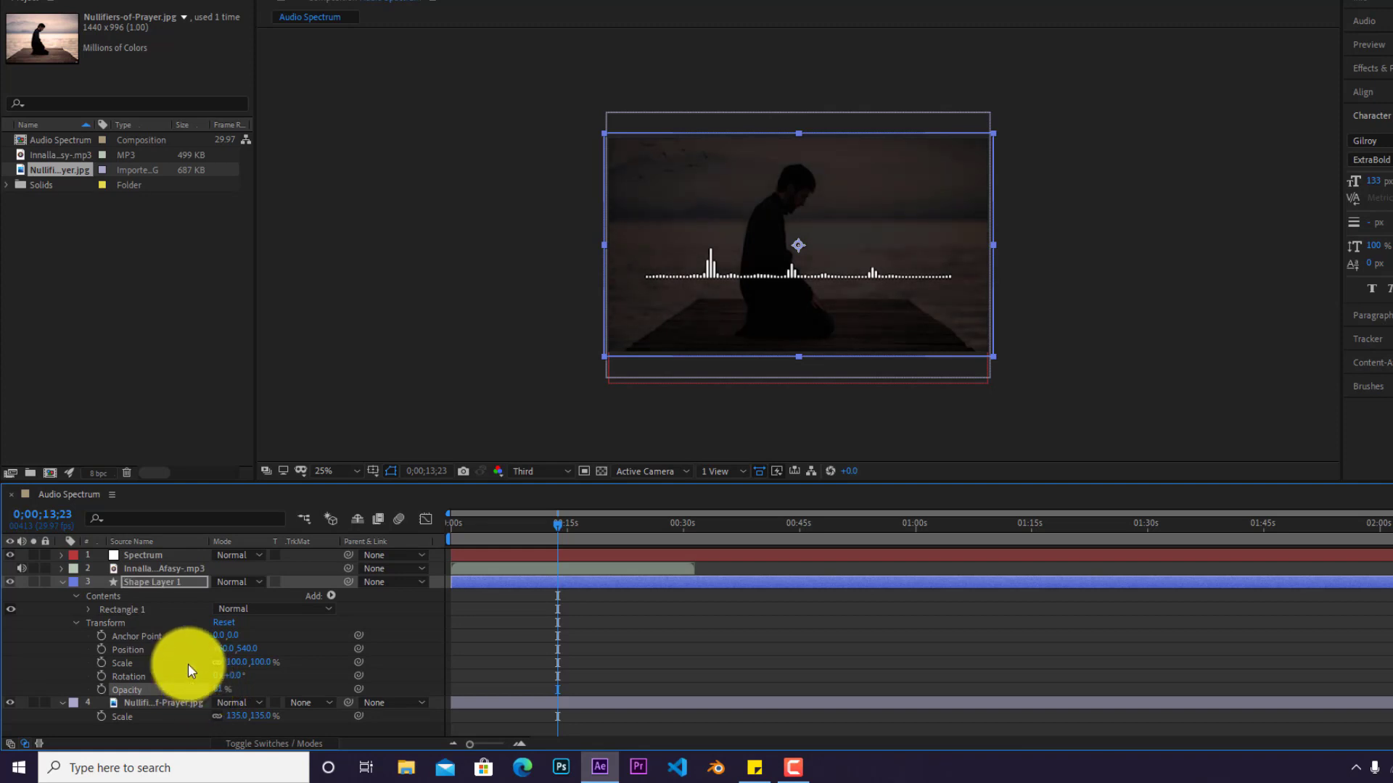
left_click(61, 583)
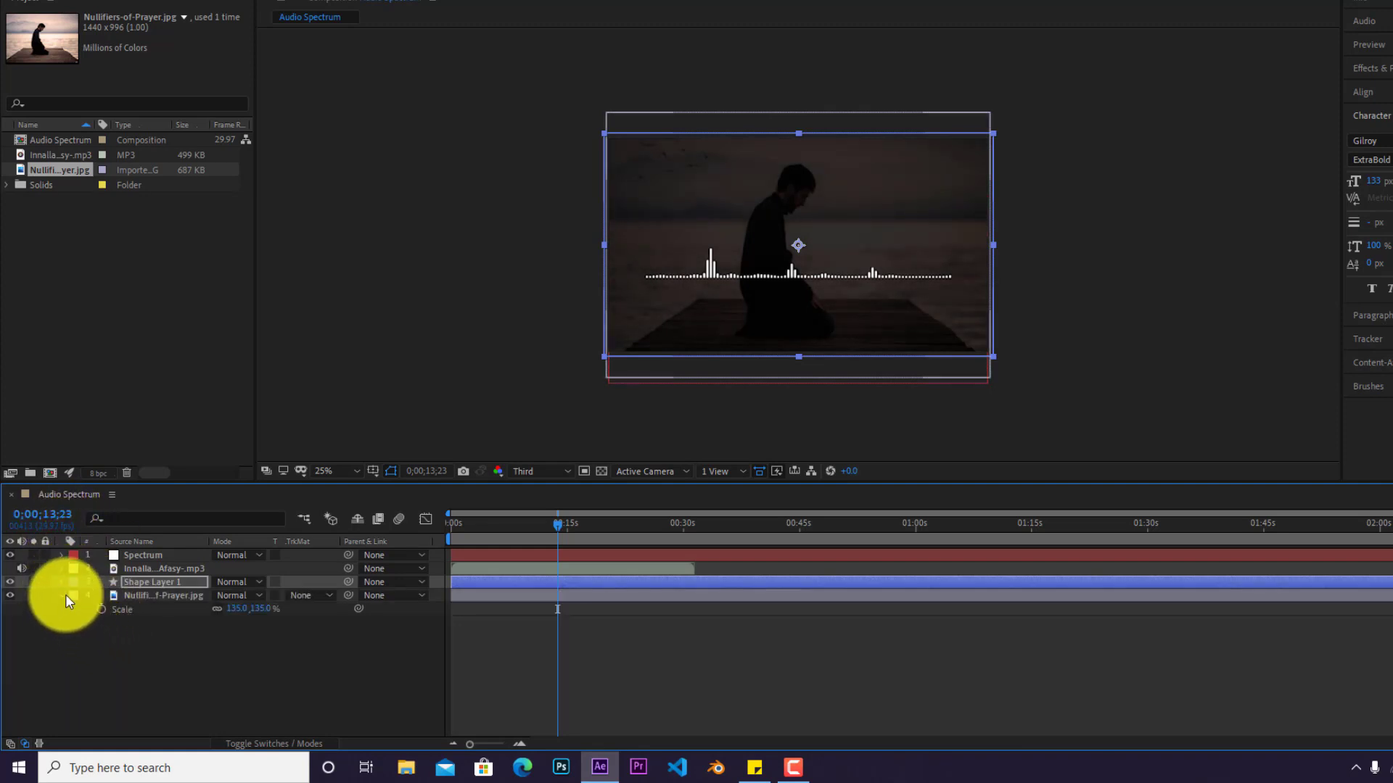
Collapse the background image layer's properties and set the composition view magnification to 50%.
left_click(62, 595)
left_click(105, 626)
left_click(351, 471)
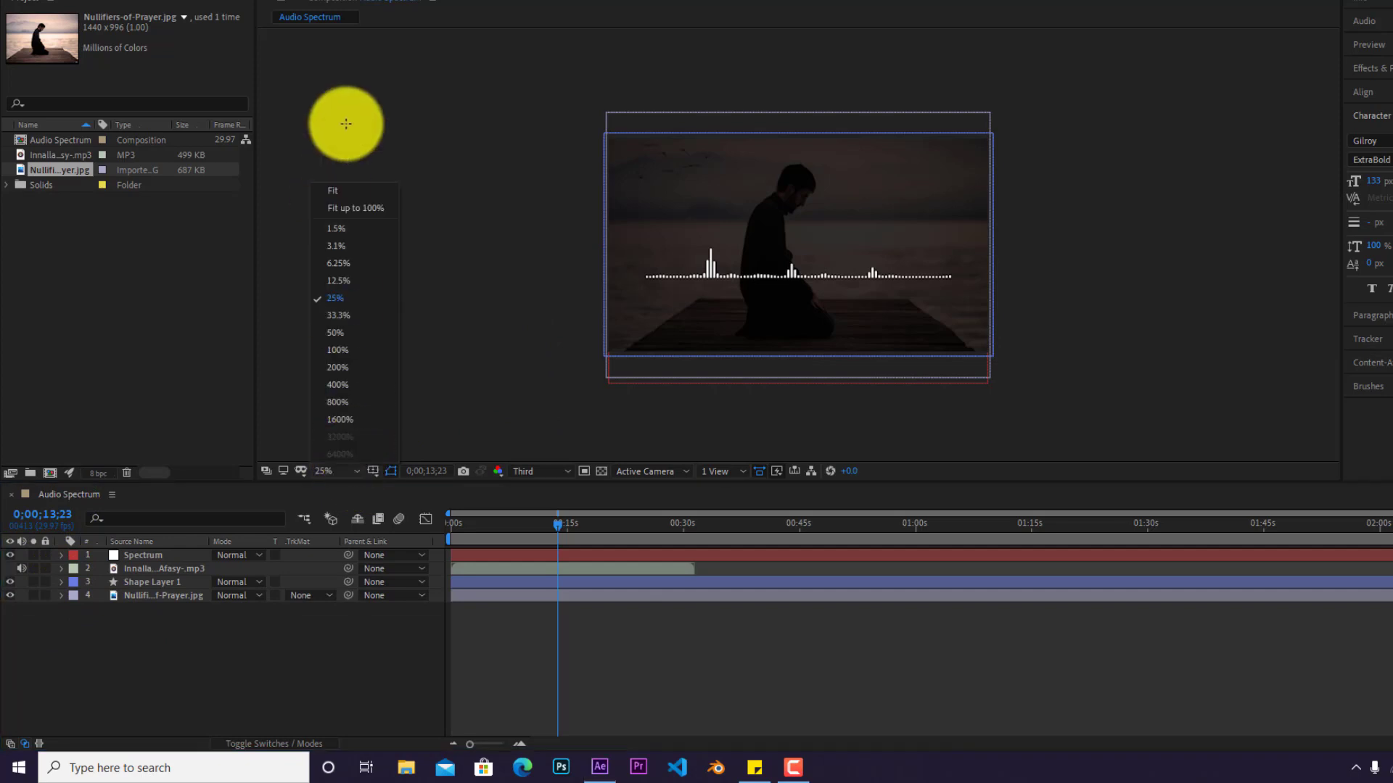
left_click(341, 204)
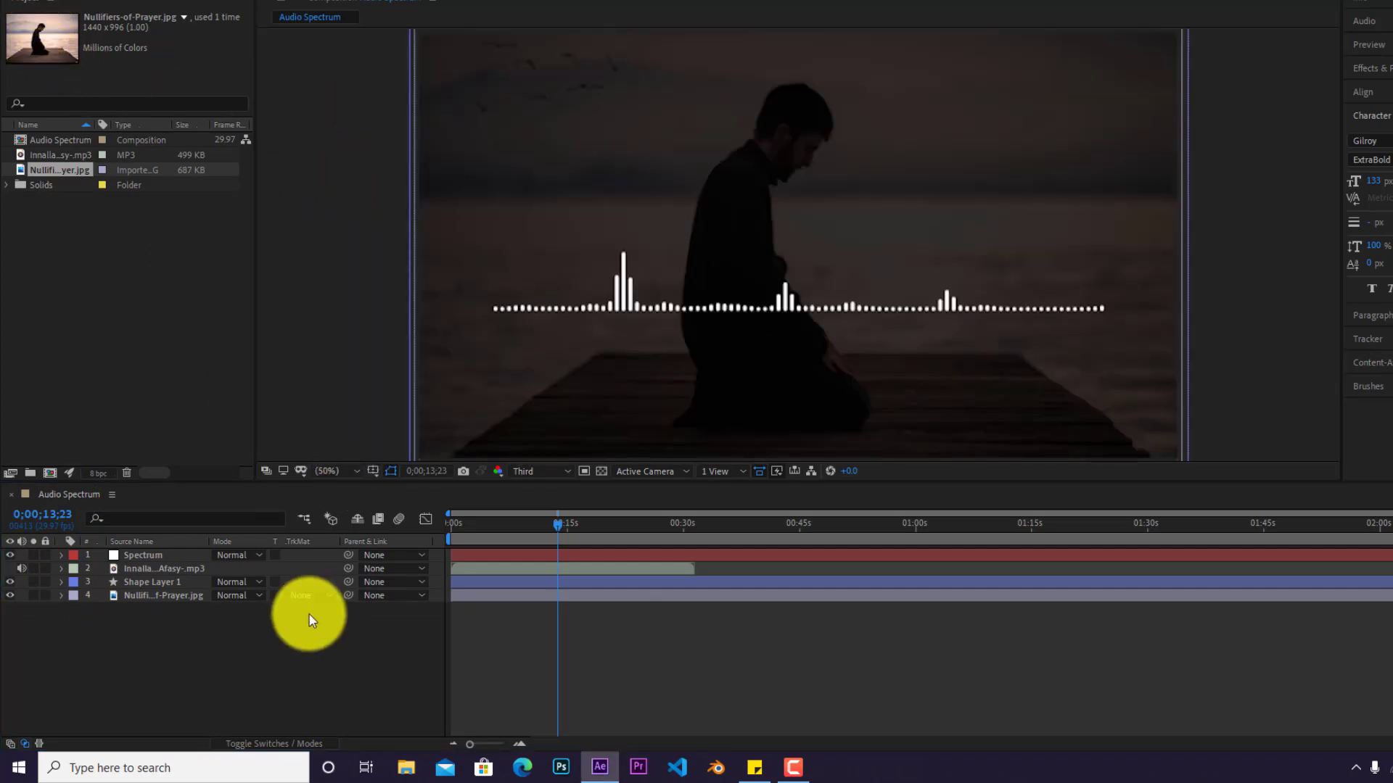
left_click(270, 676)
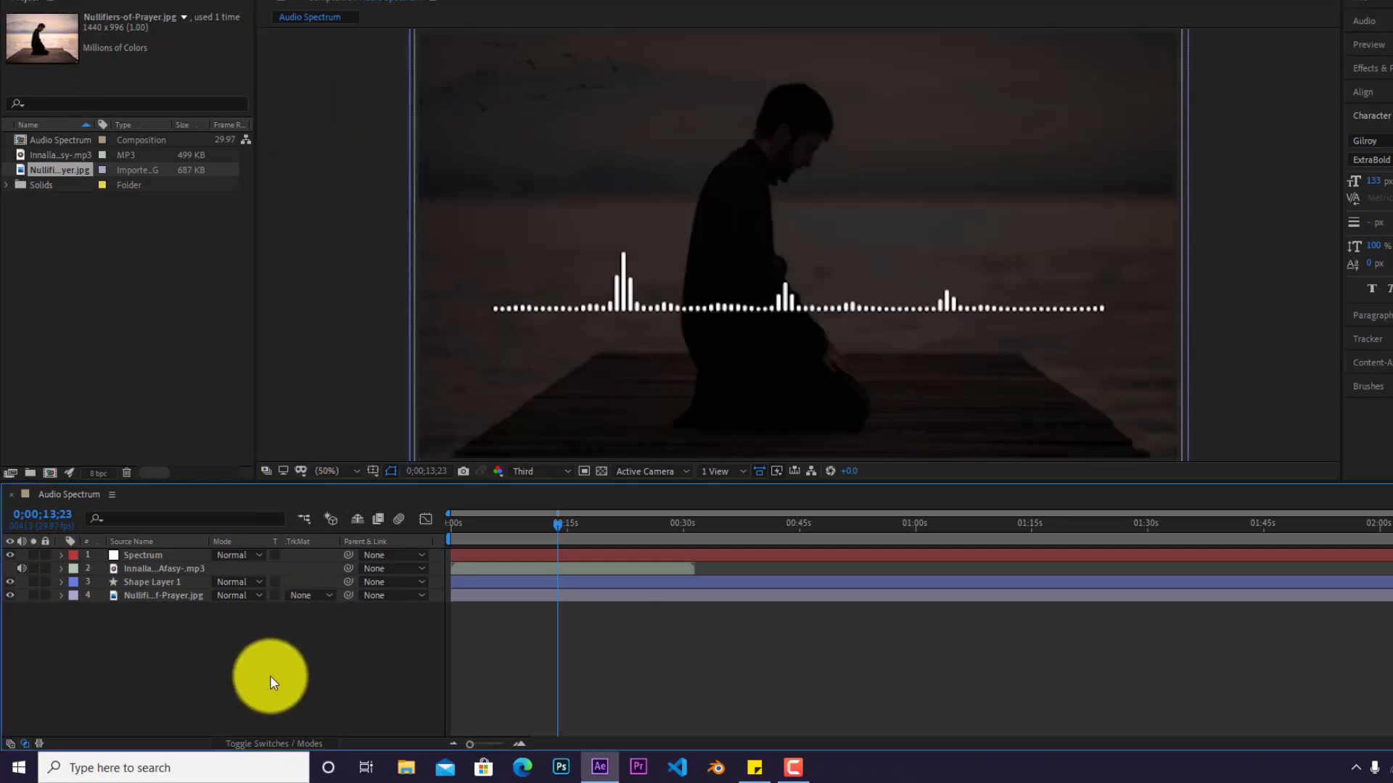
Move the Spectrum layer to position 992, 728, collapse its properties, and set the preview resolution to Full.
left_click(167, 555)
key("p")
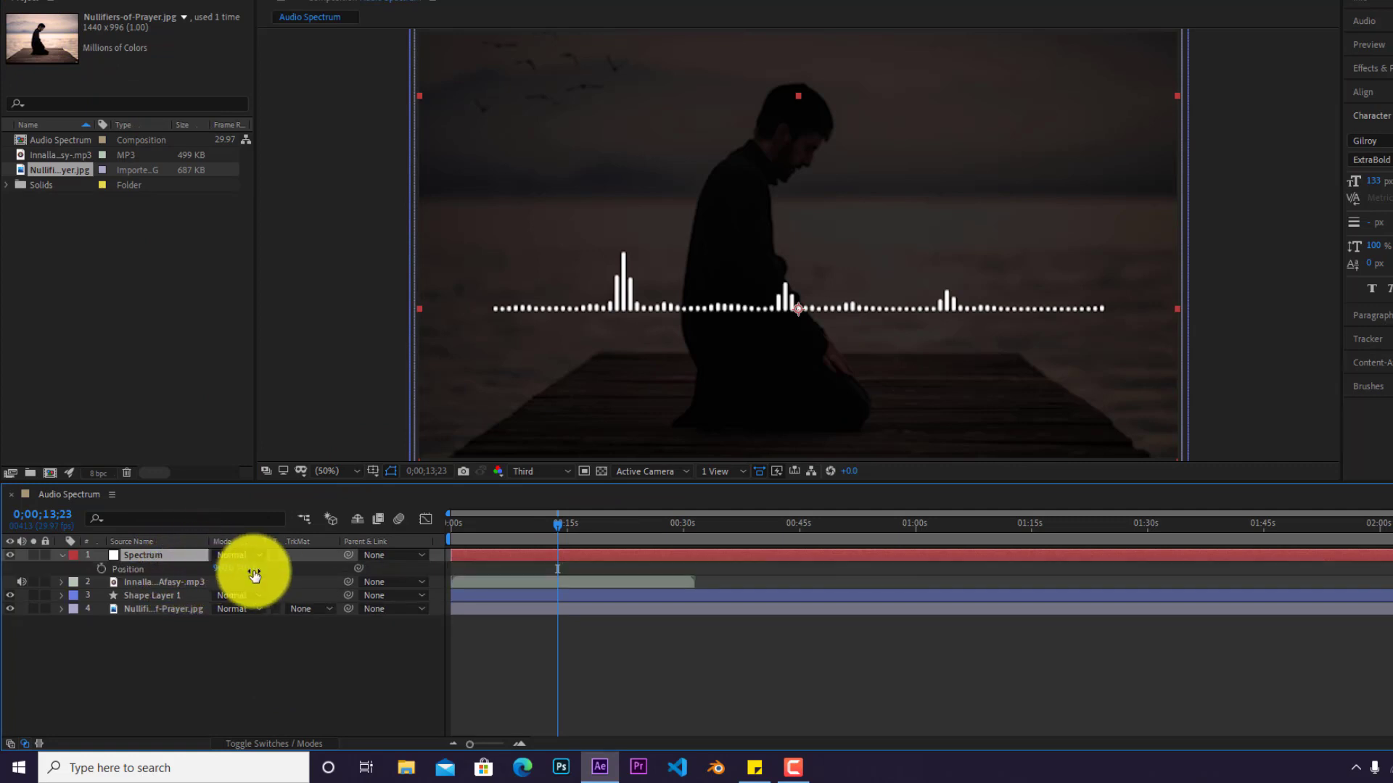
left_click(63, 555)
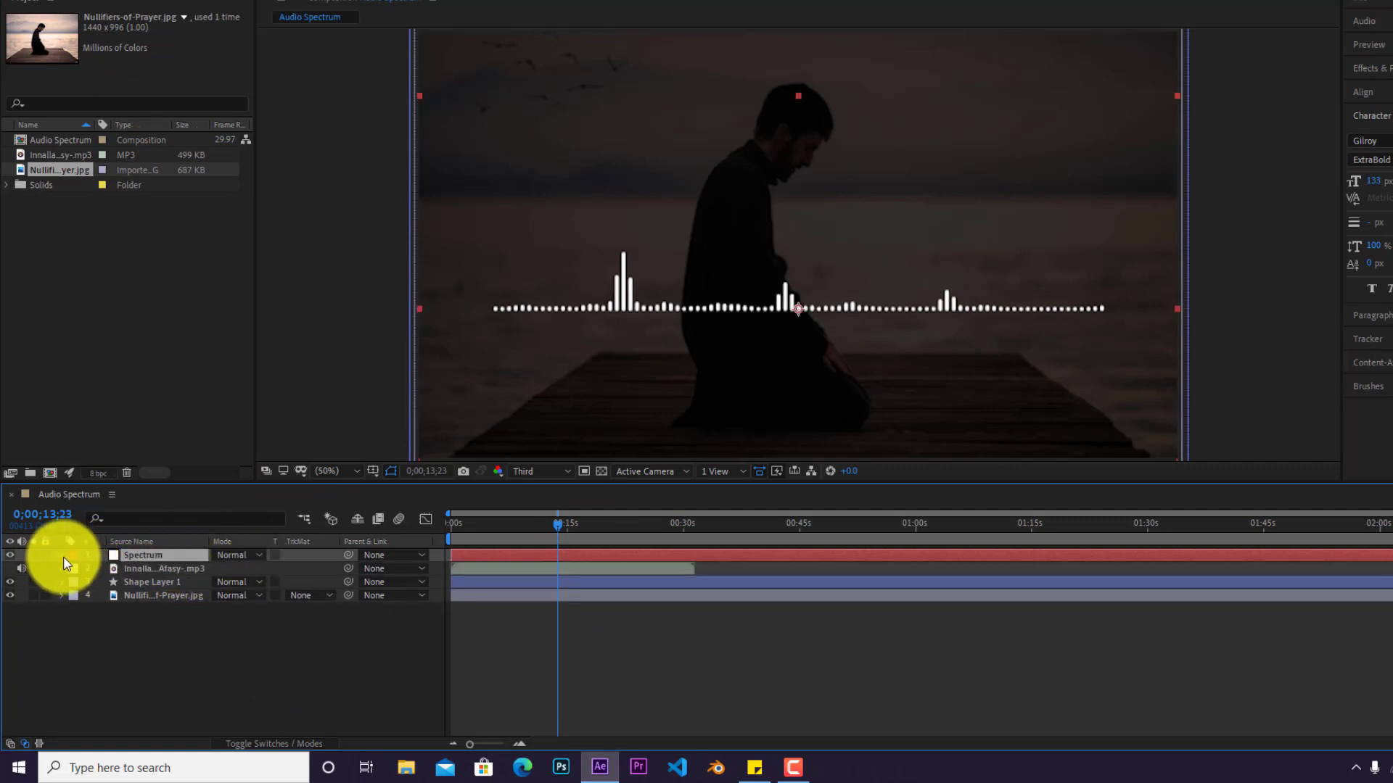
left_click(77, 583)
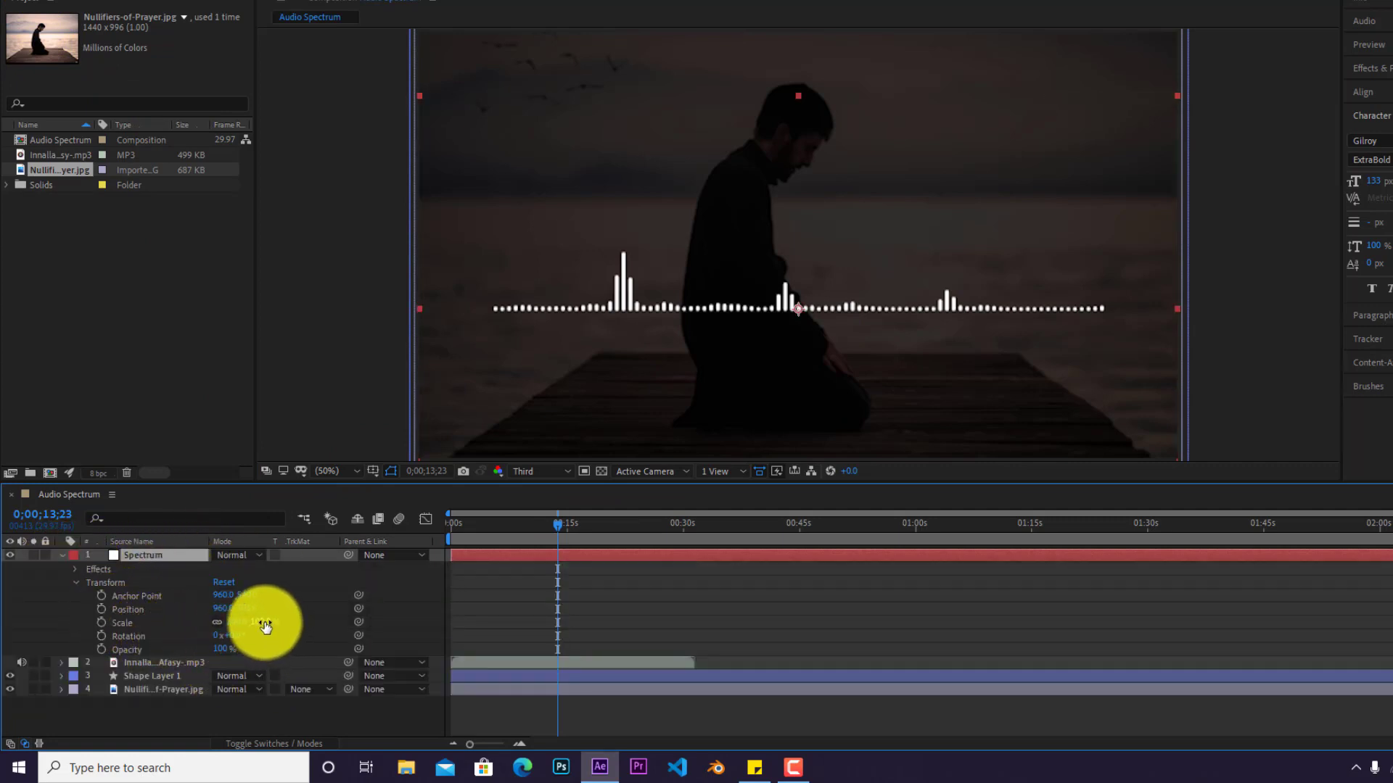
mouse_move(255, 610)
left_mouse_down()
mouse_move(267, 610)
mouse_move(218, 609)
mouse_move(244, 607)
left_mouse_up()
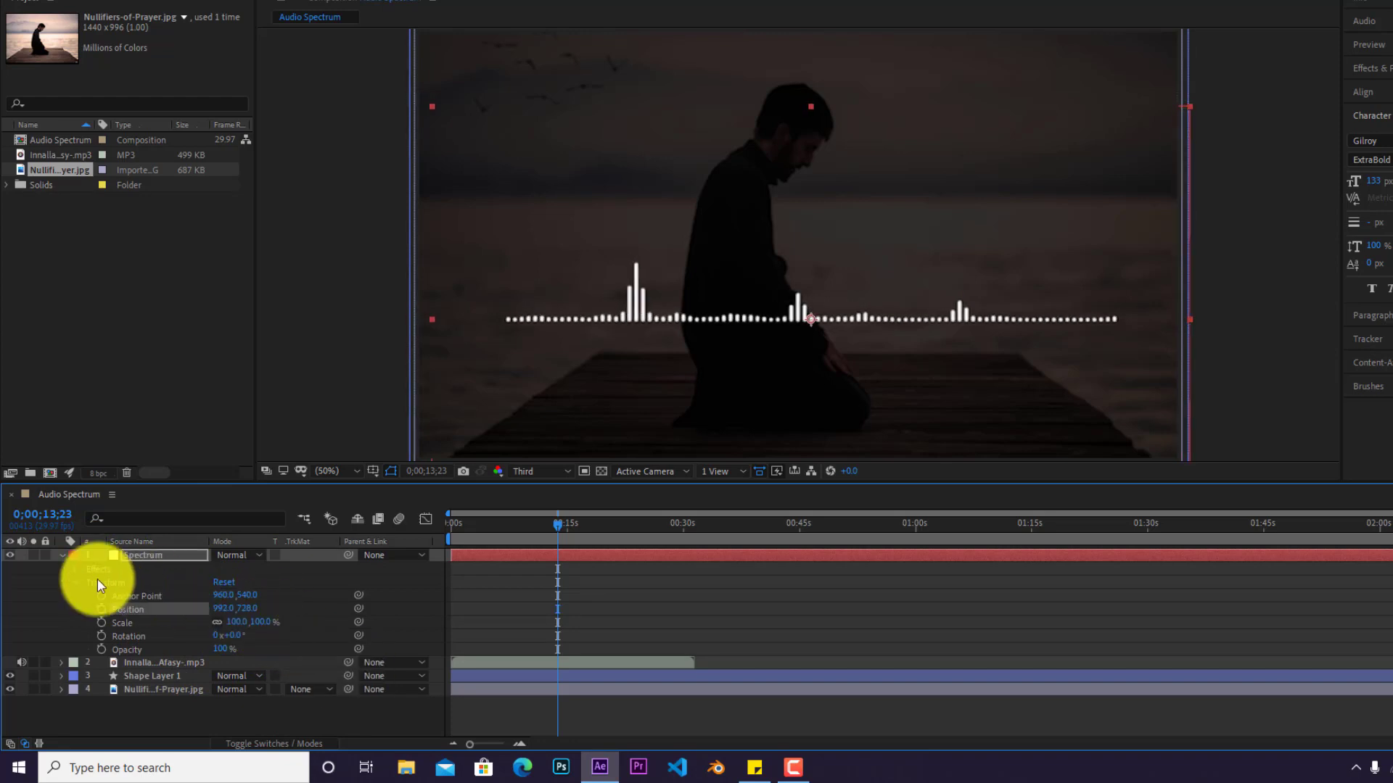
left_click(61, 556)
left_click(204, 650)
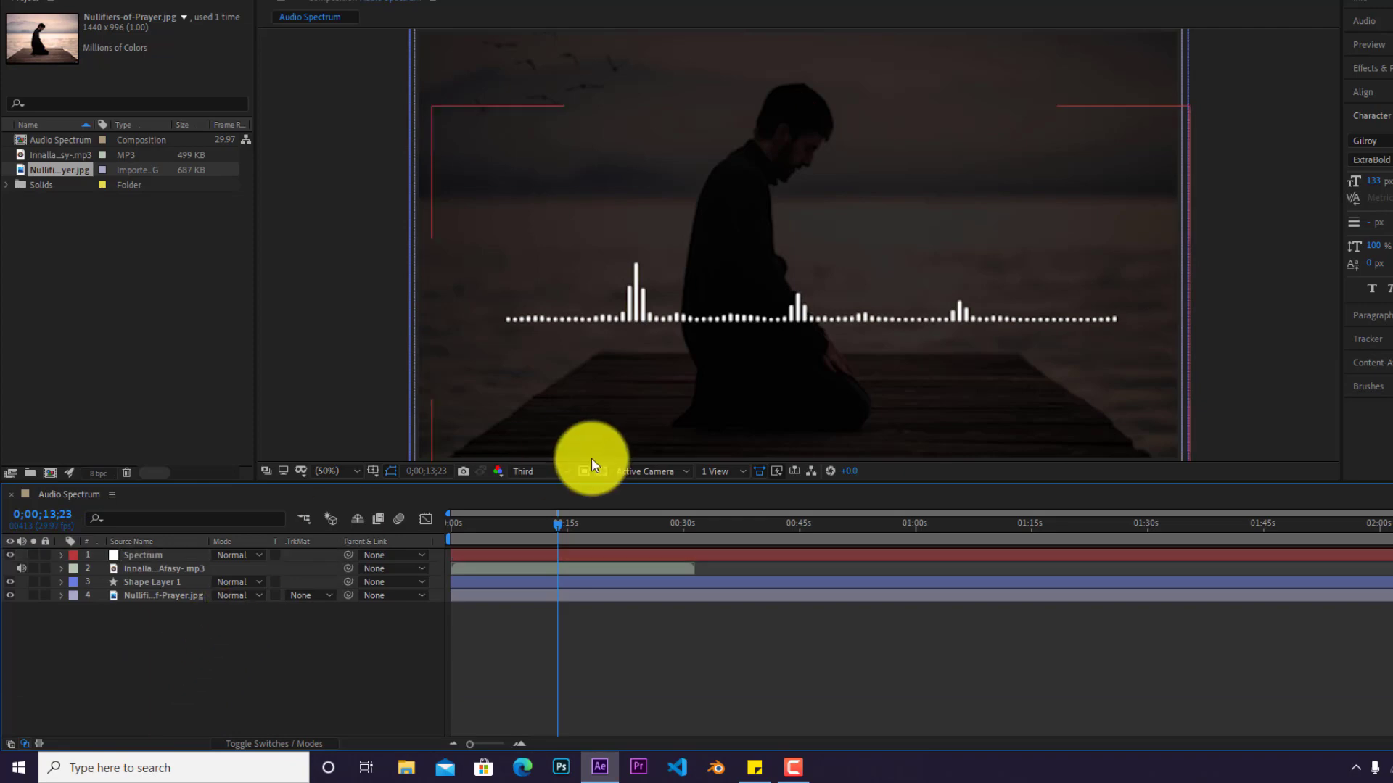
left_click(544, 472)
left_click(548, 510)
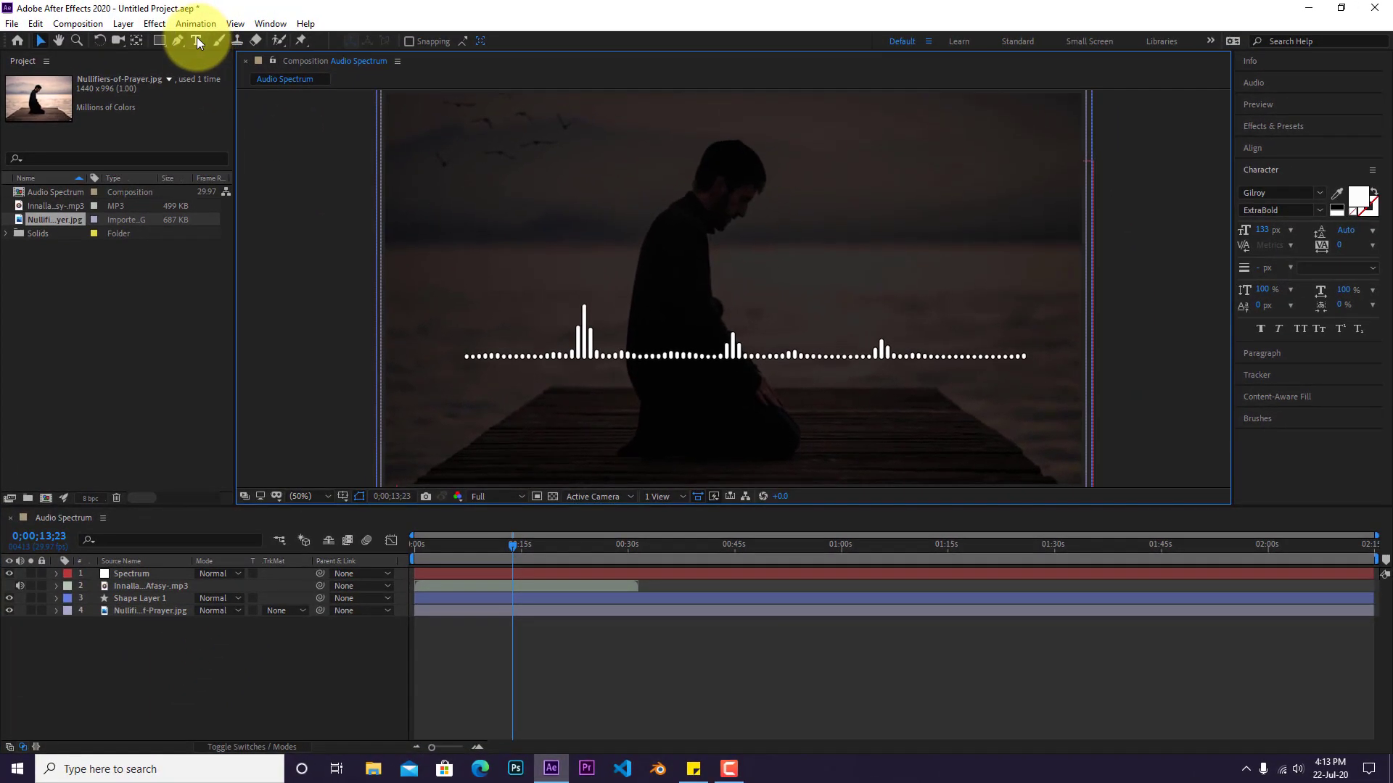
Add a text layer reading "QUR'AN AUDIO SPECTRUM" in the lower part of the composition.
left_click(196, 40)
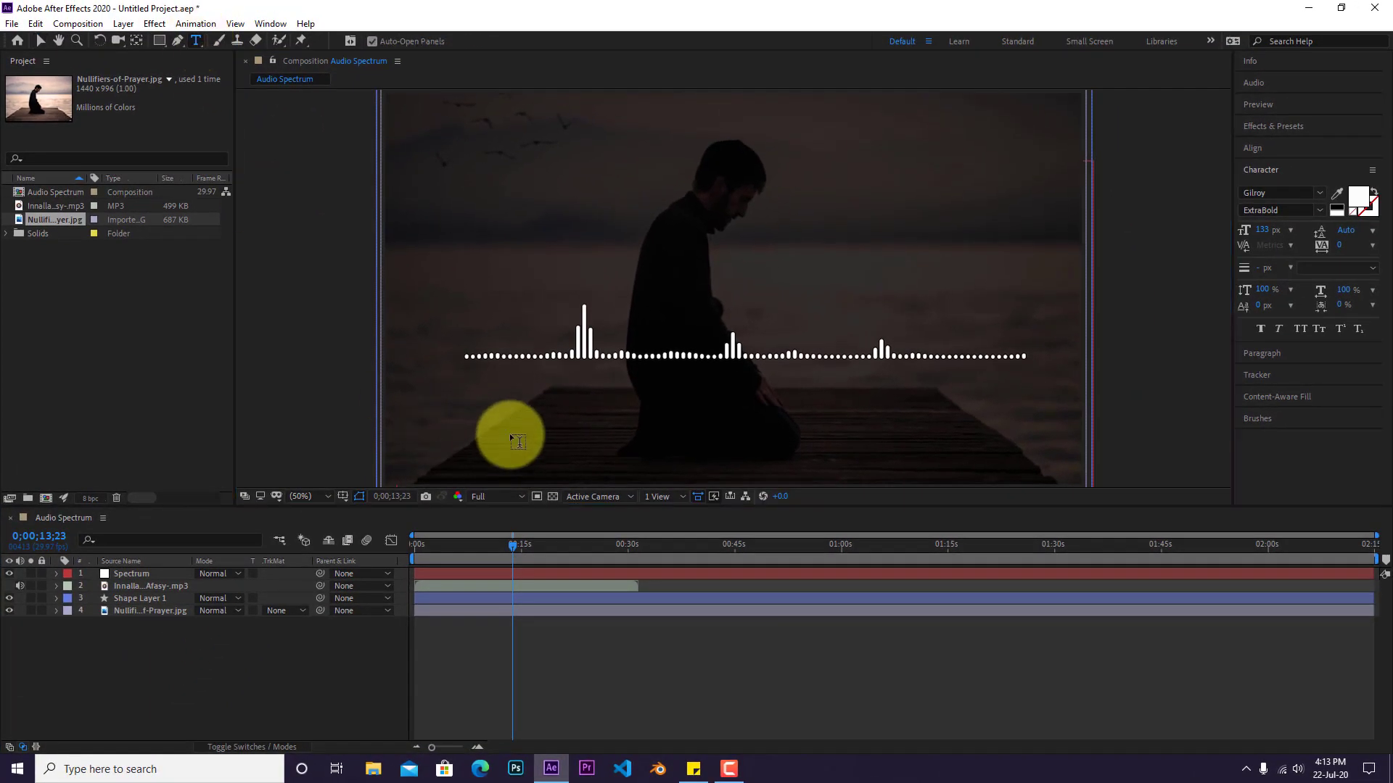
left_click(480, 401)
type("QUR'AN")
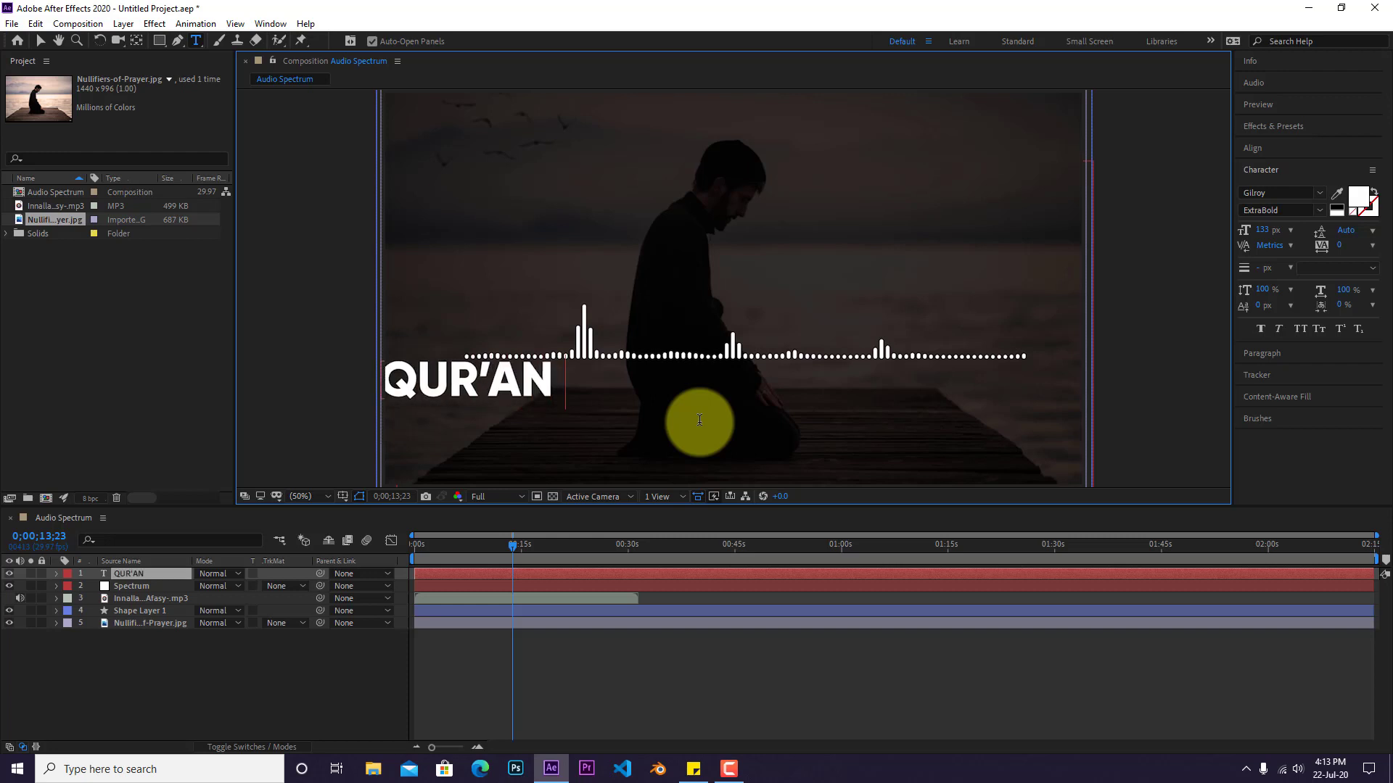
type(" AUDIO SPE")
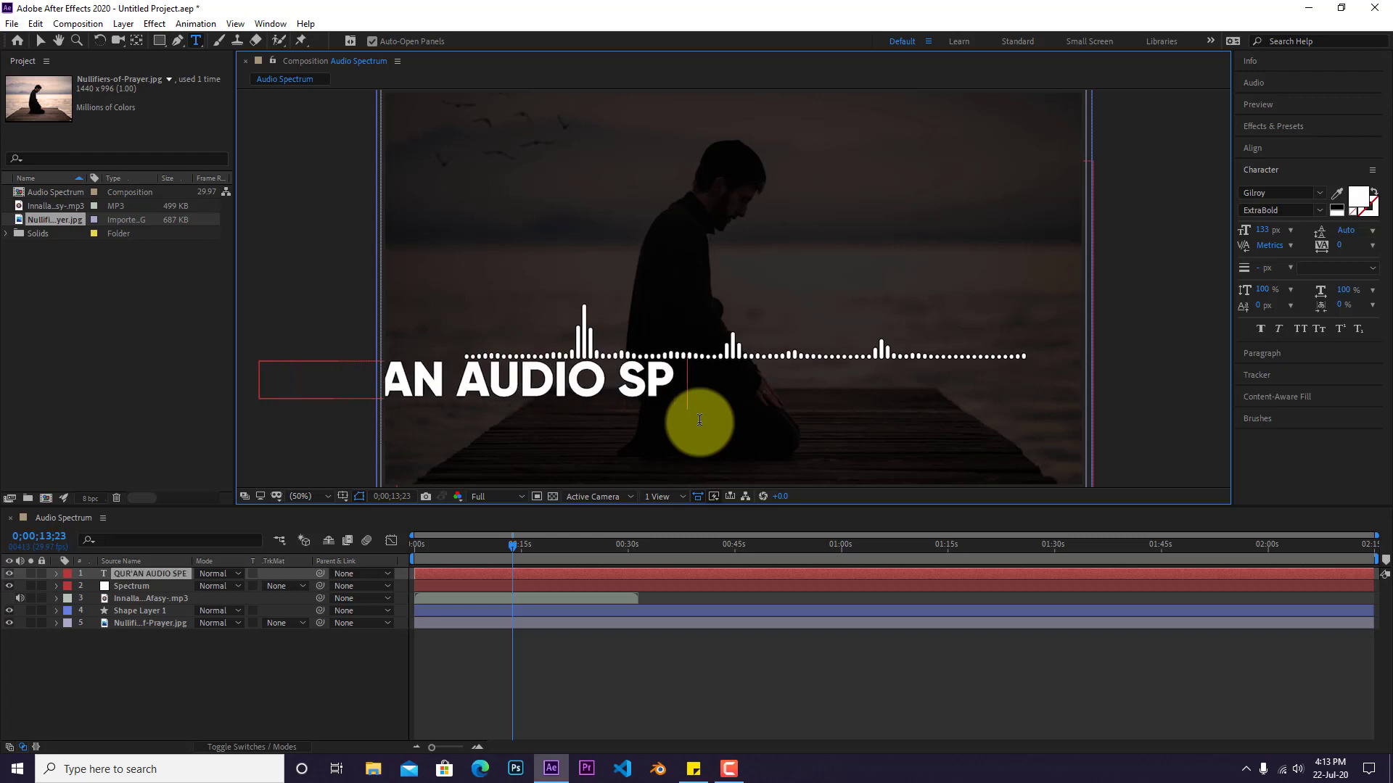
type("CTRU")
key("BackSpace")
type("RUM")
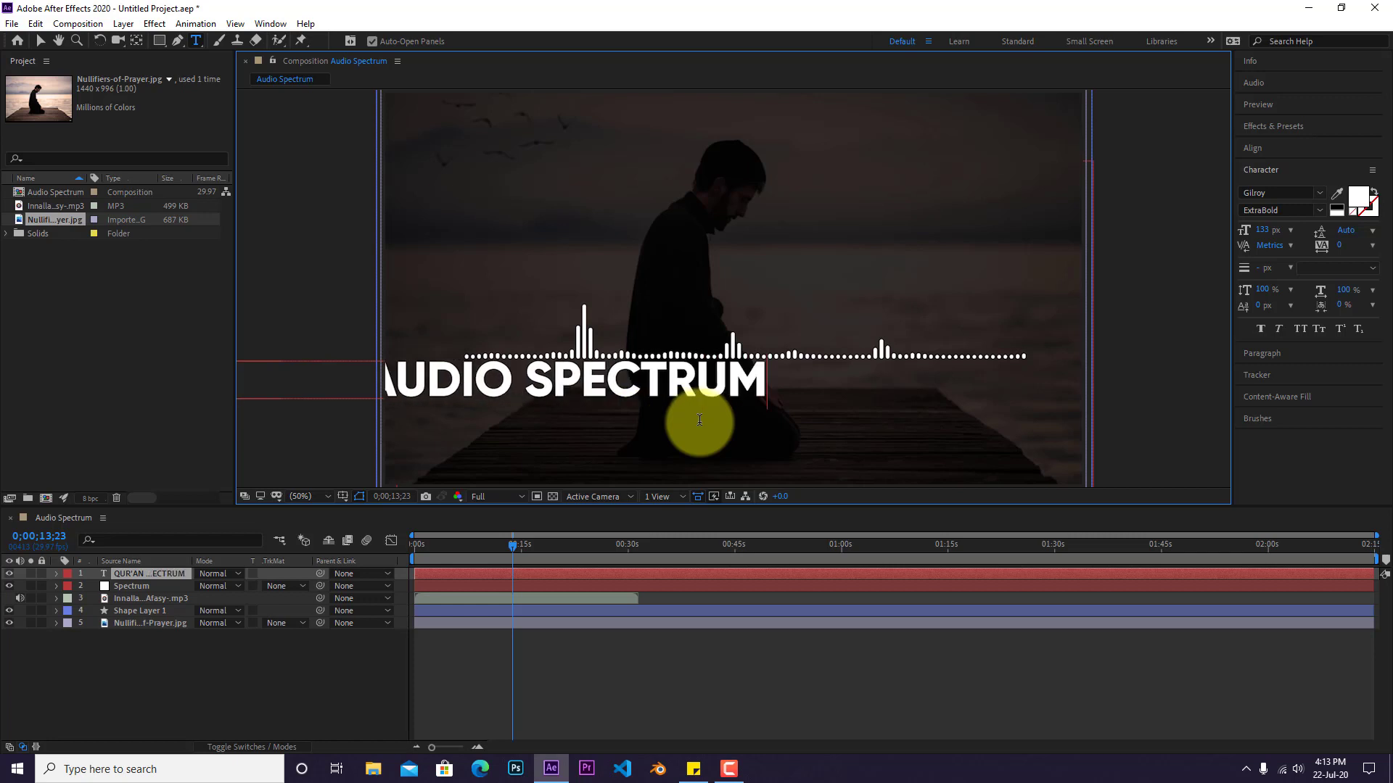
left_click(40, 41)
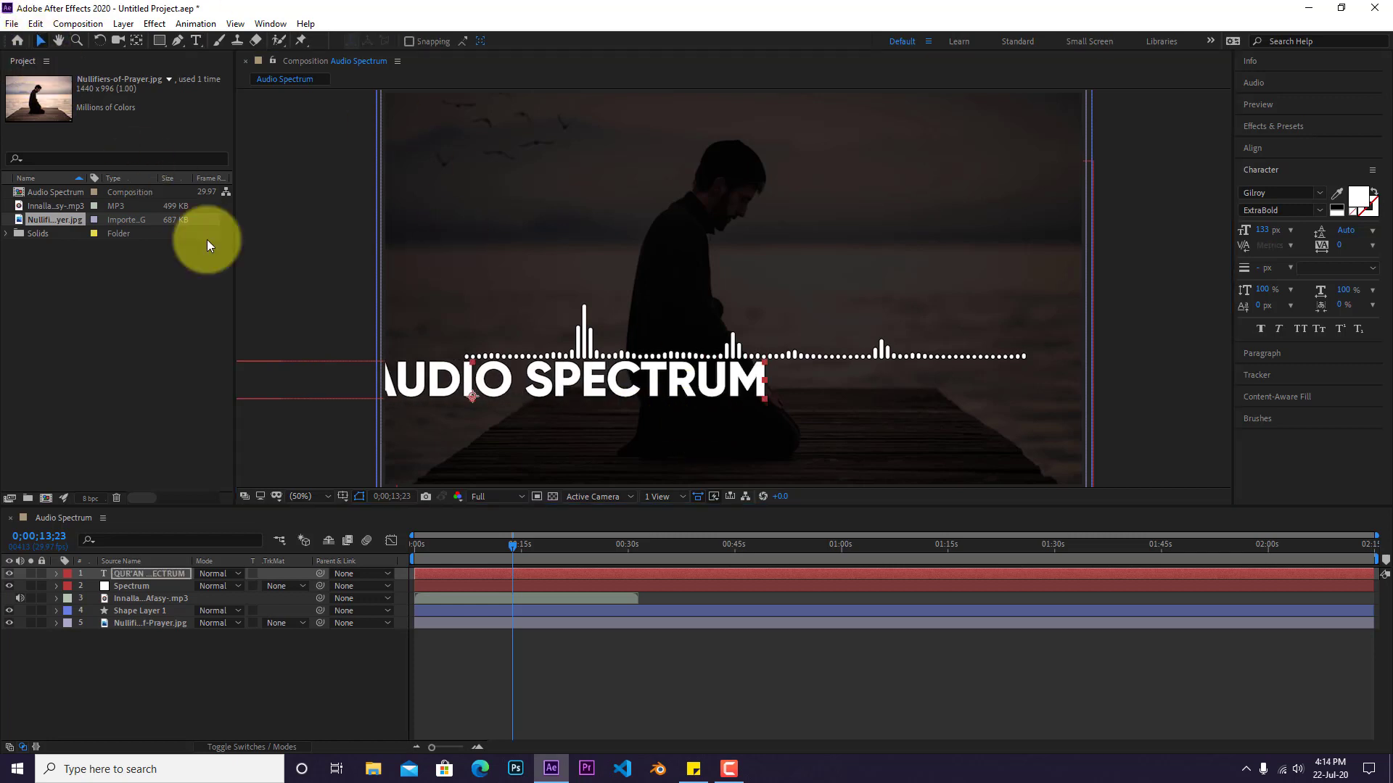
Center the QUR'AN AUDIO SPECTRUM text just below the spectrum bars and reduce its font size to 119 px.
left_click_drag(519, 376, 795, 390)
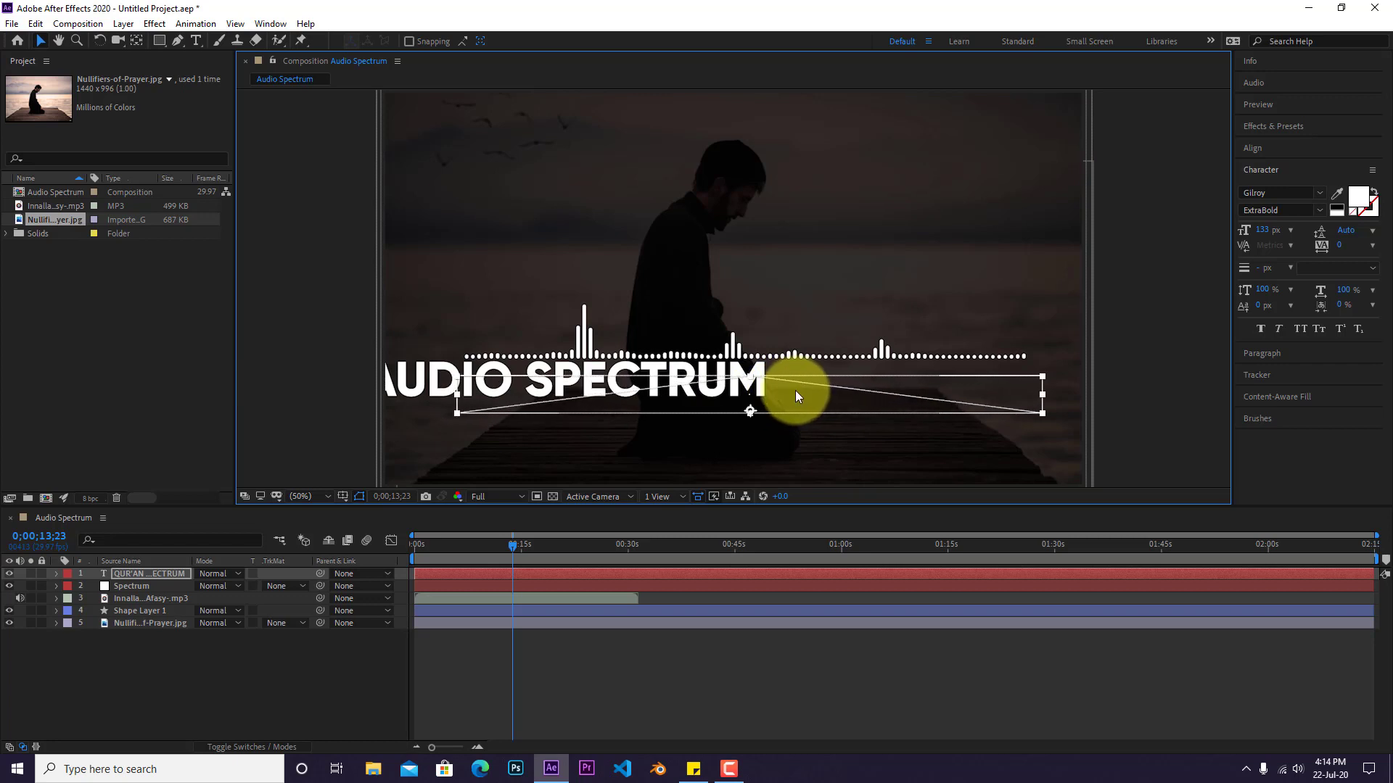
key("Caps_Lock")
left_click_drag(1263, 229, 1250, 227)
key("Caps_Lock")
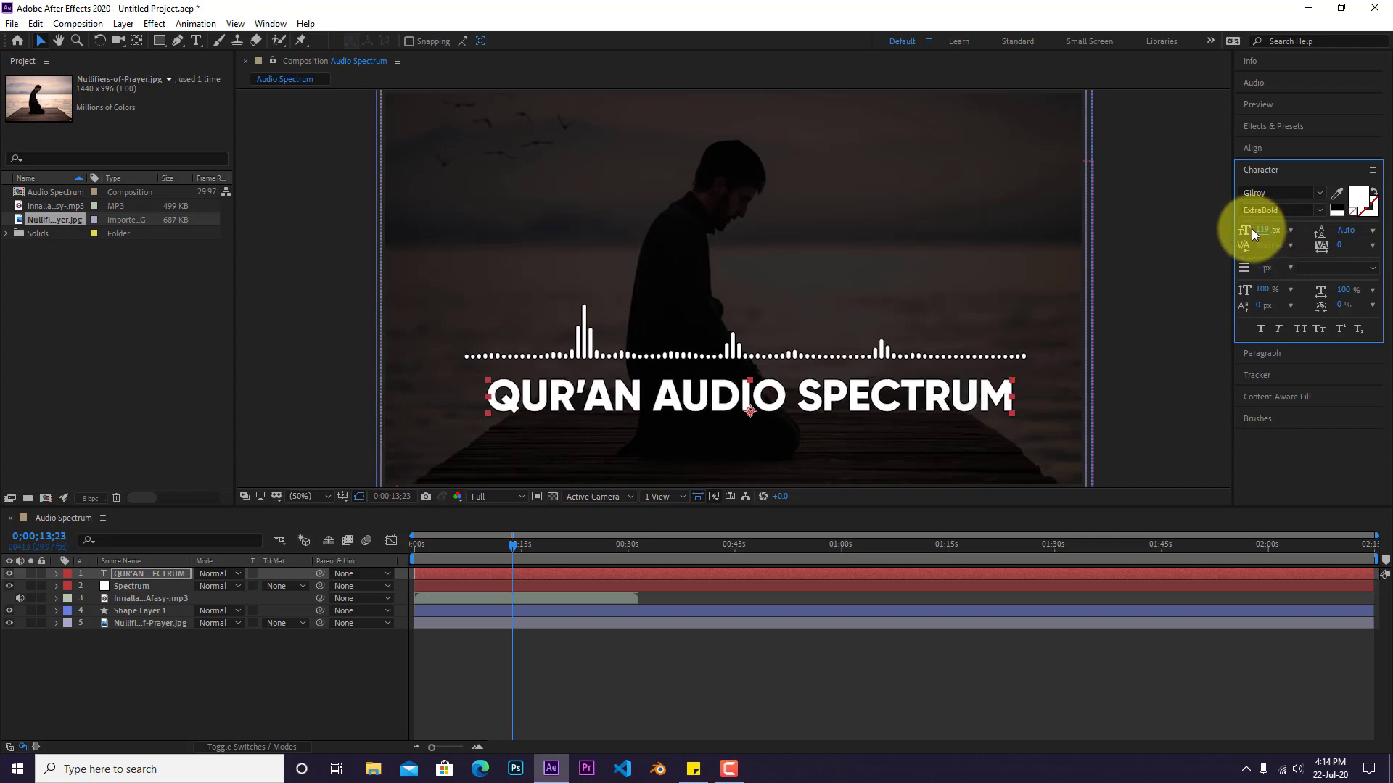
left_click(638, 732)
left_click_drag(697, 382, 691, 383)
Center the text layer's anchor point within the text.
left_click(136, 40)
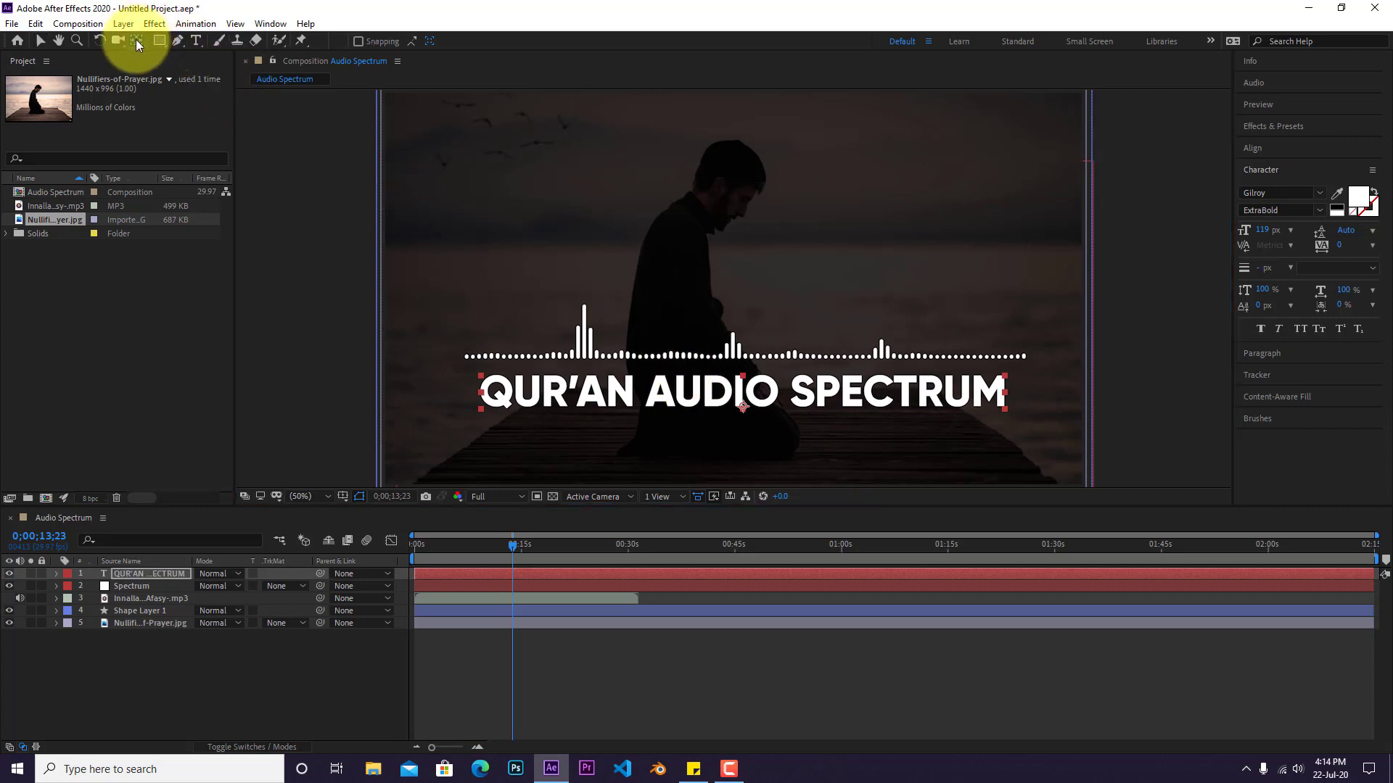
left_click(41, 40)
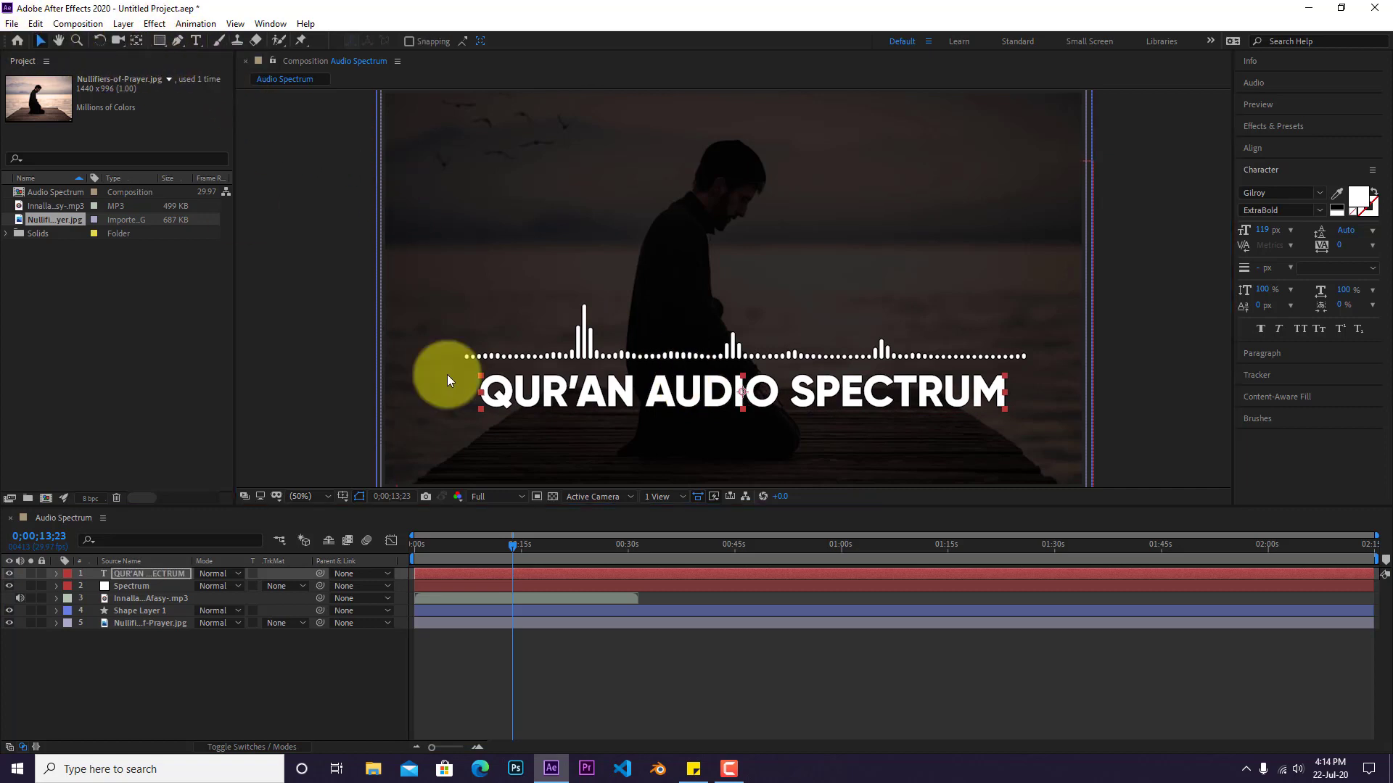
left_click(865, 644)
Set the words "AUDIO SPECTRUM" in the title to the Gilroy Light font style.
double_click(798, 394)
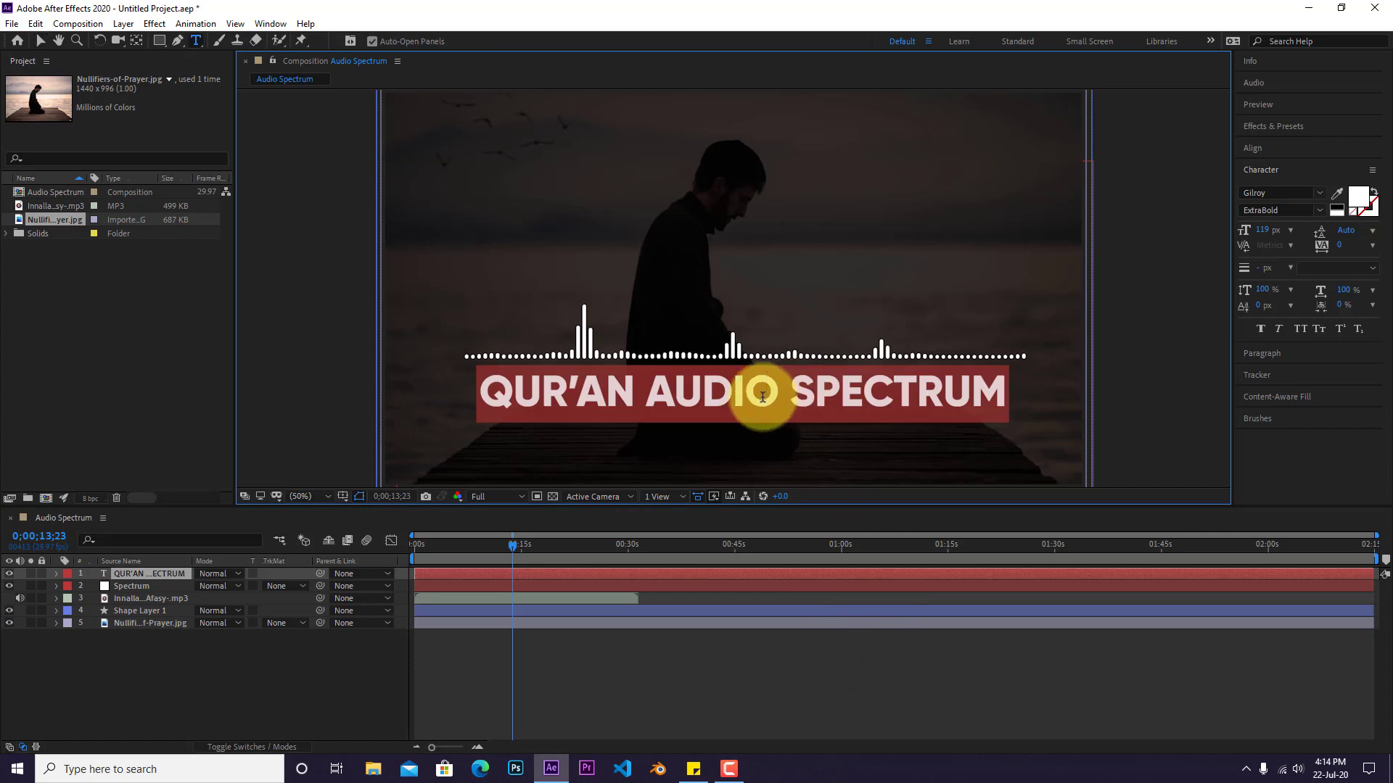
left_click_drag(641, 395, 1048, 395)
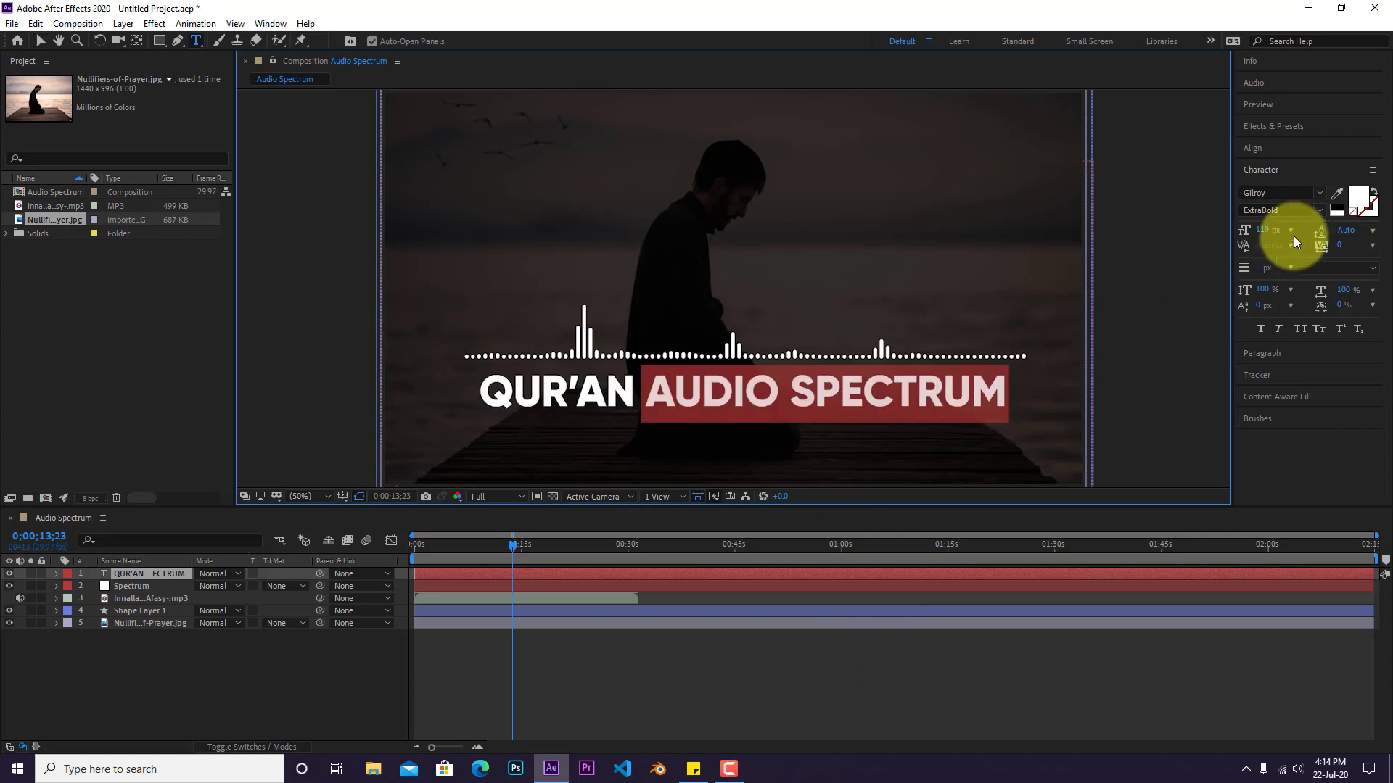
left_click(1321, 210)
left_click(1125, 356)
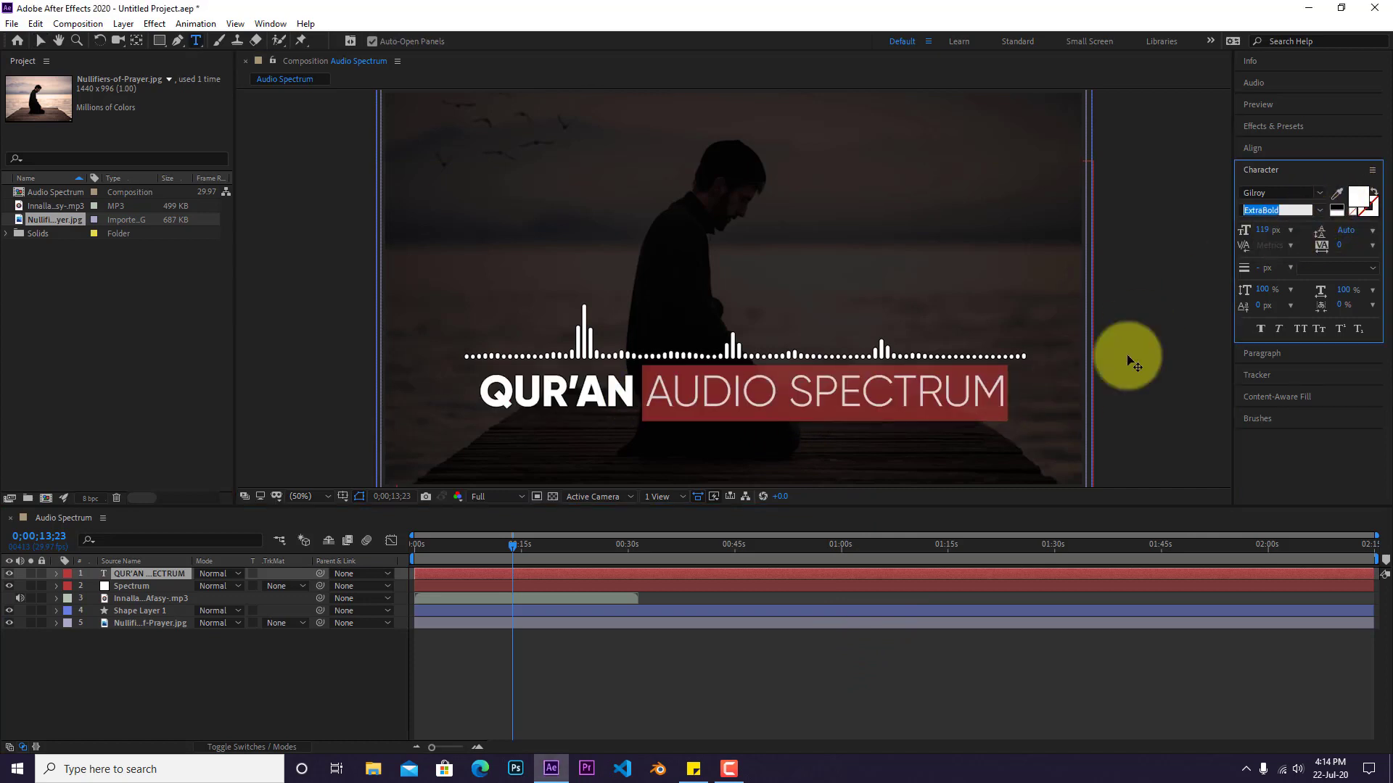
left_click(834, 694)
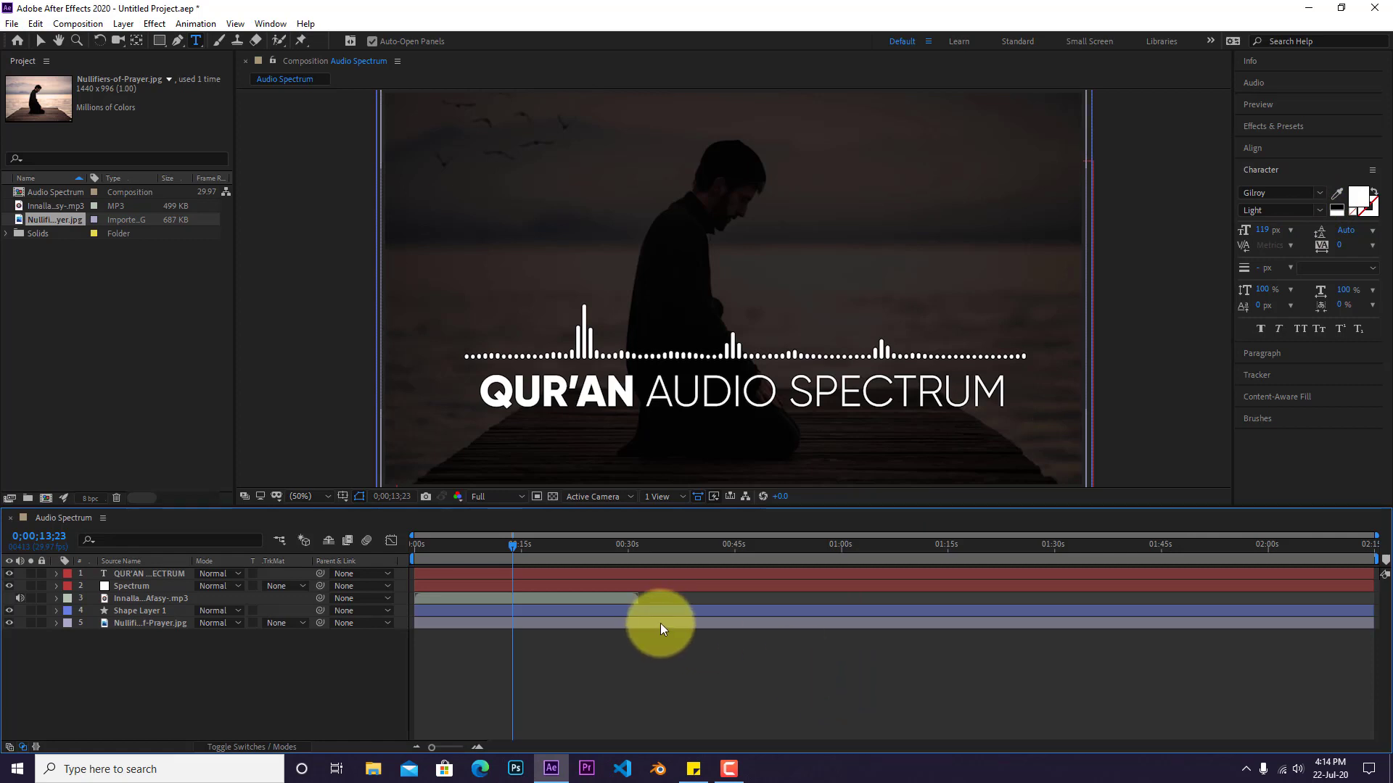
Add a 100% Opacity keyframe to the Spectrum layer at 0;00;02;10.
left_click(143, 587)
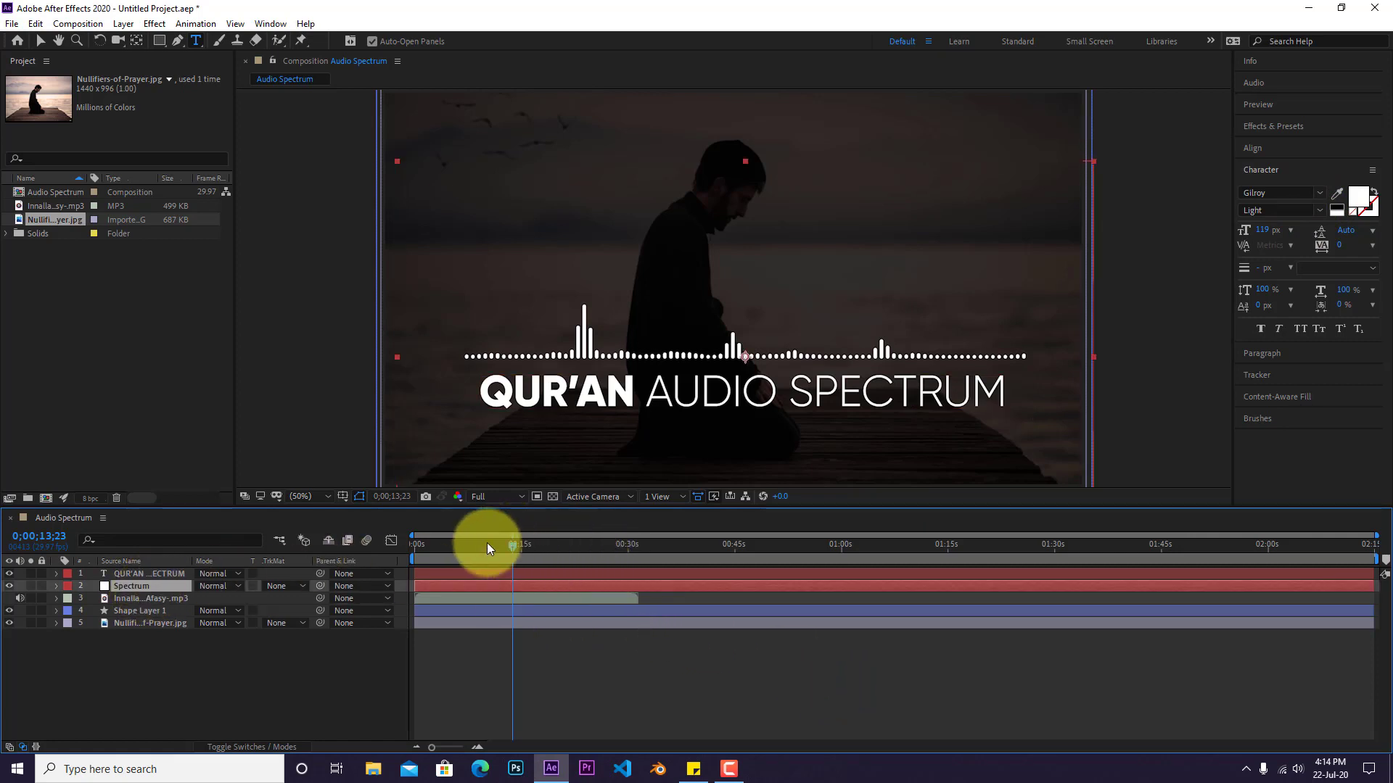
left_click_drag(486, 545, 355, 551)
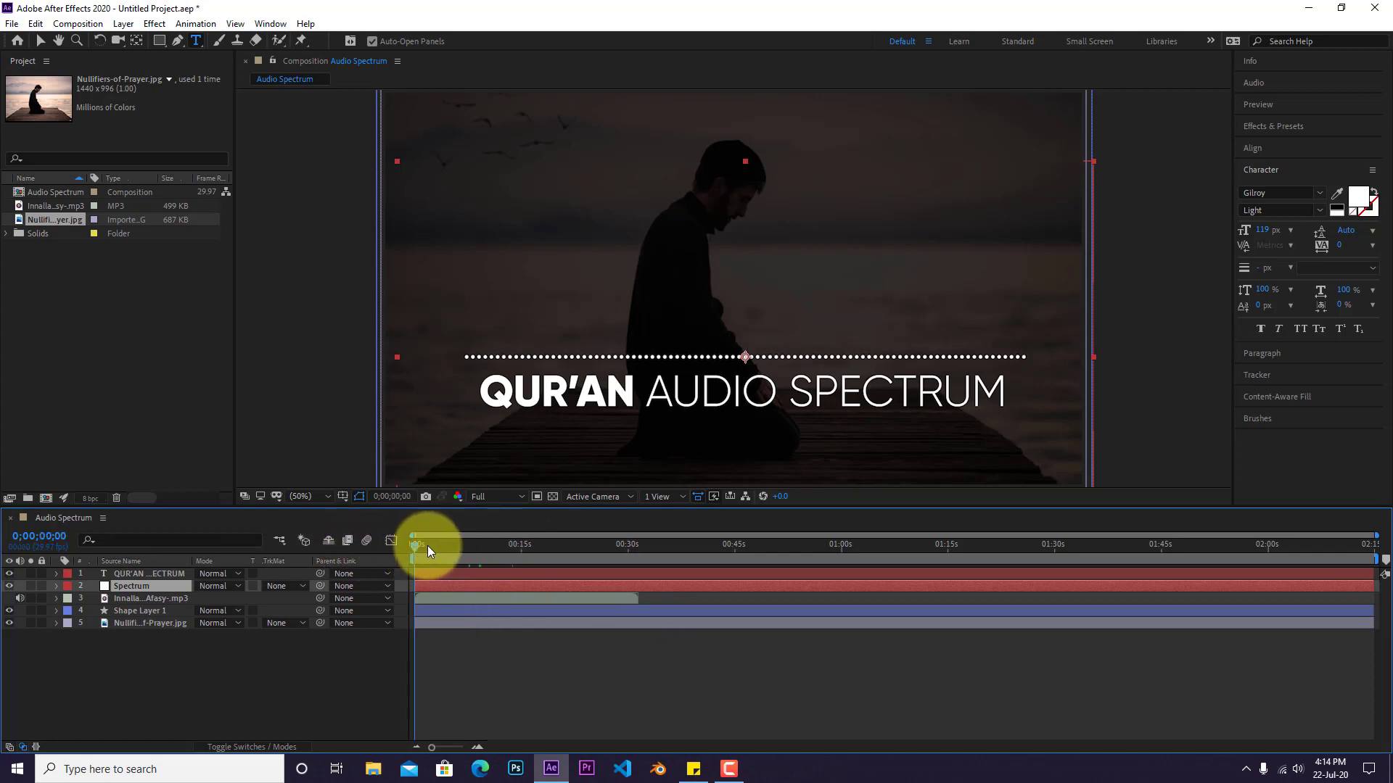
left_click(429, 545)
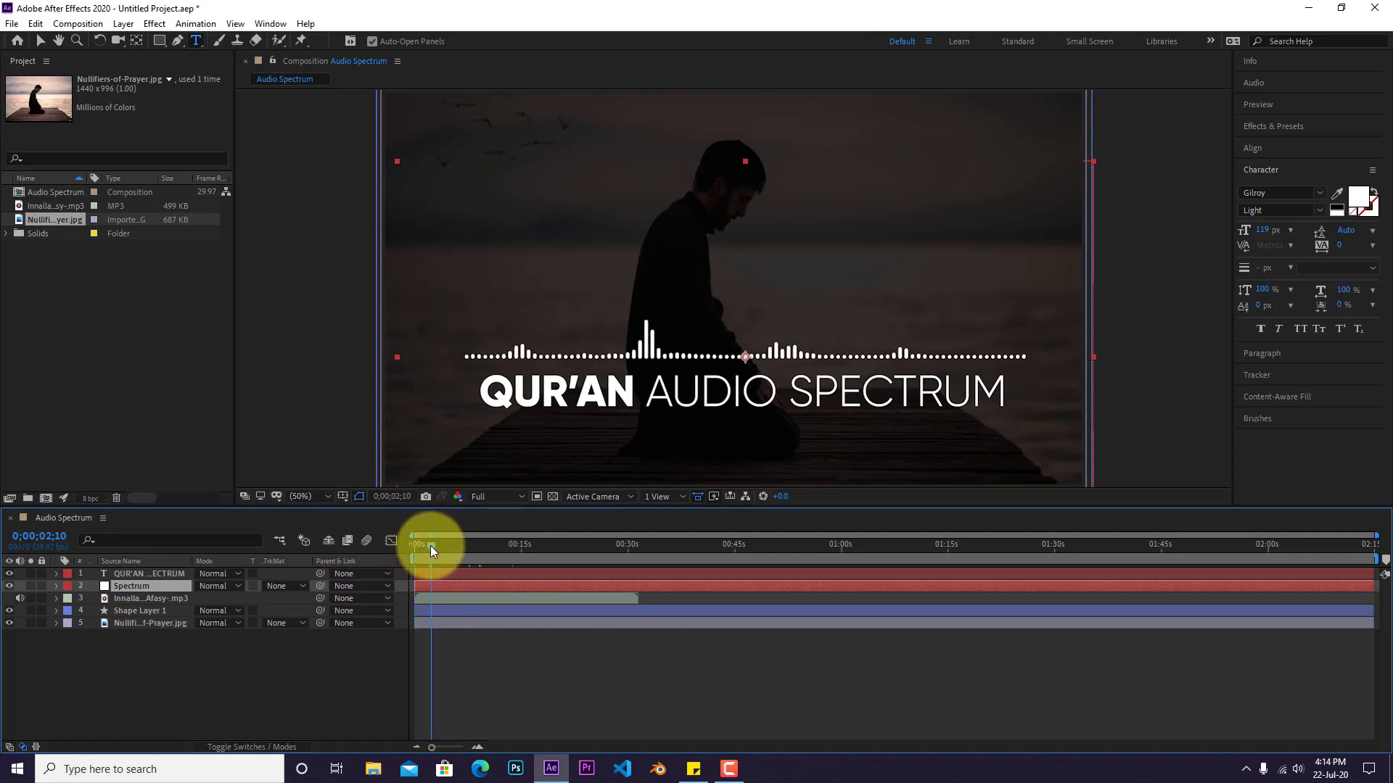
key("t")
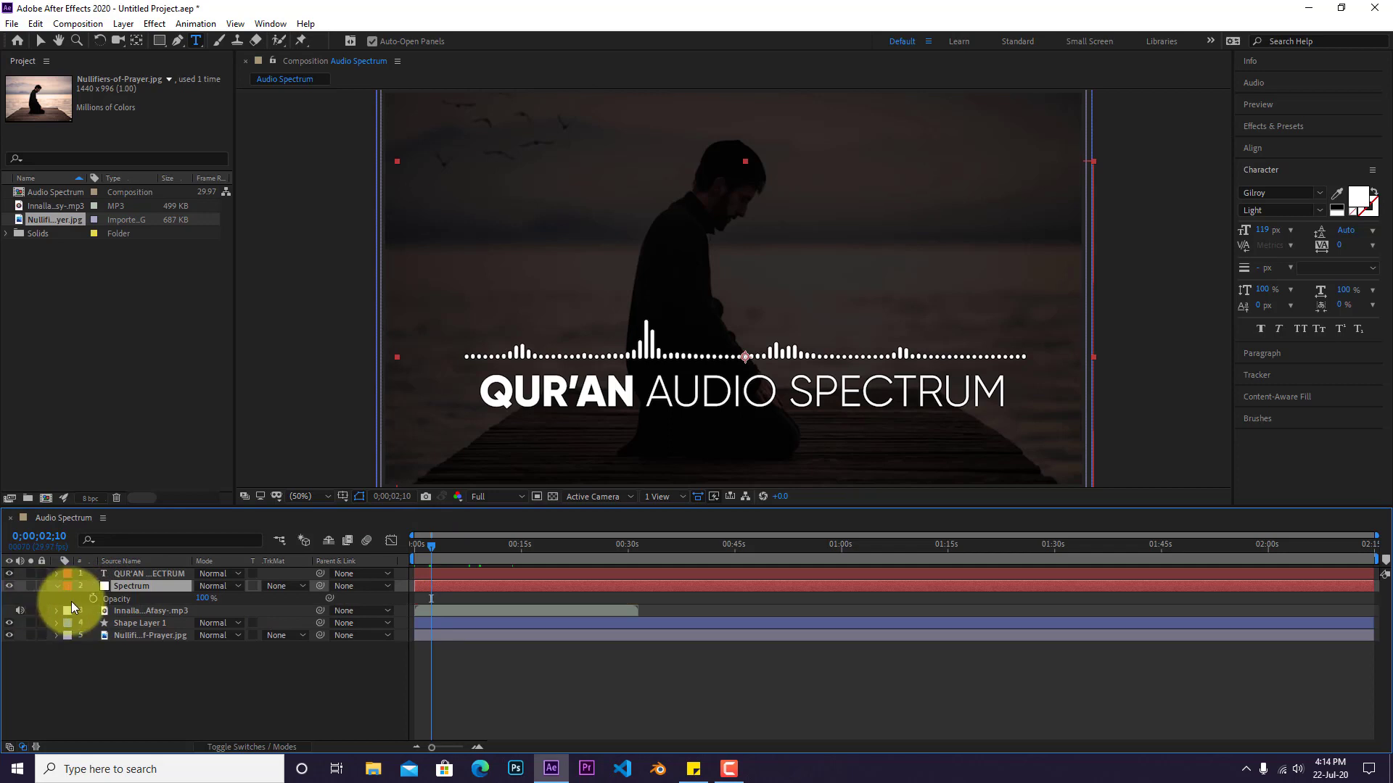
left_click(93, 599)
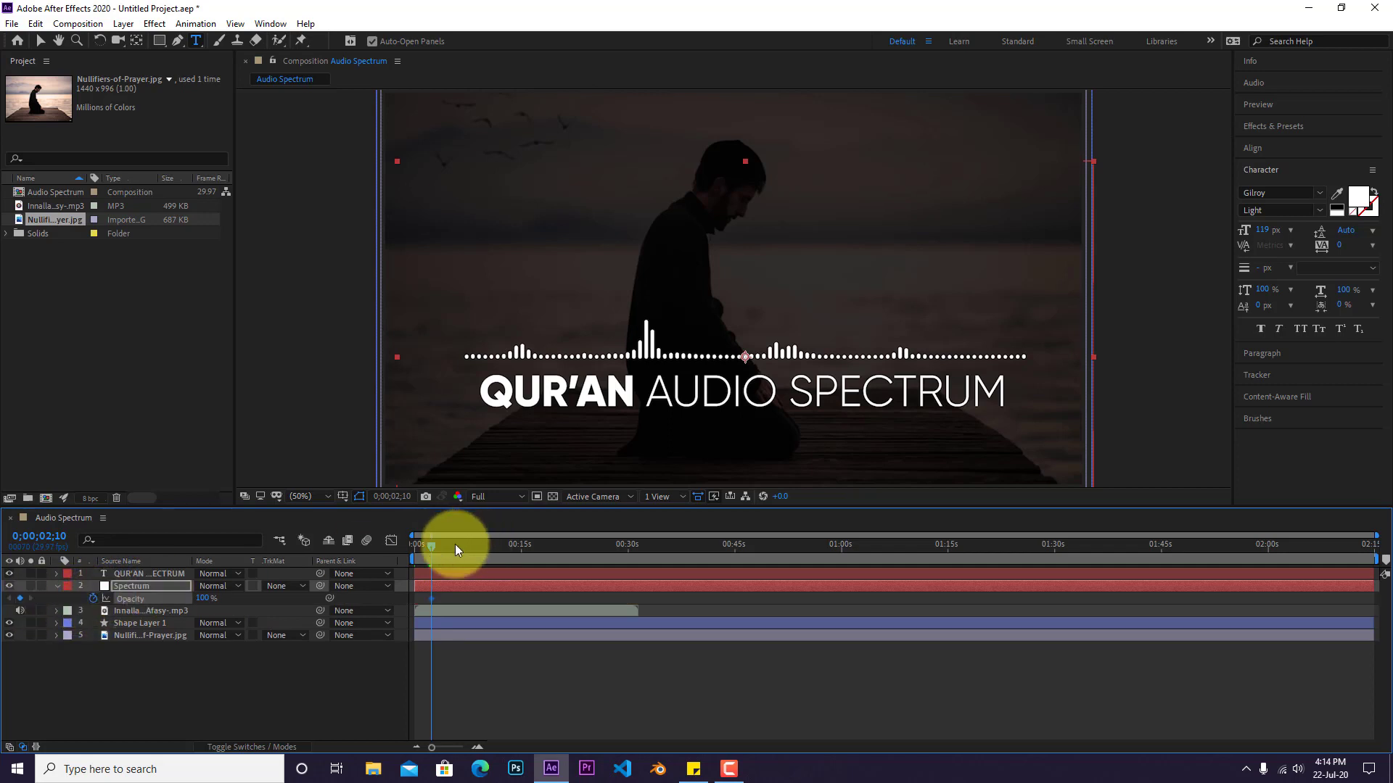
Set the Spectrum layer's opacity to 0% at 0;00;00;00 and scrub through the start of the fade-in.
left_click_drag(433, 548, 332, 577)
left_click(203, 598)
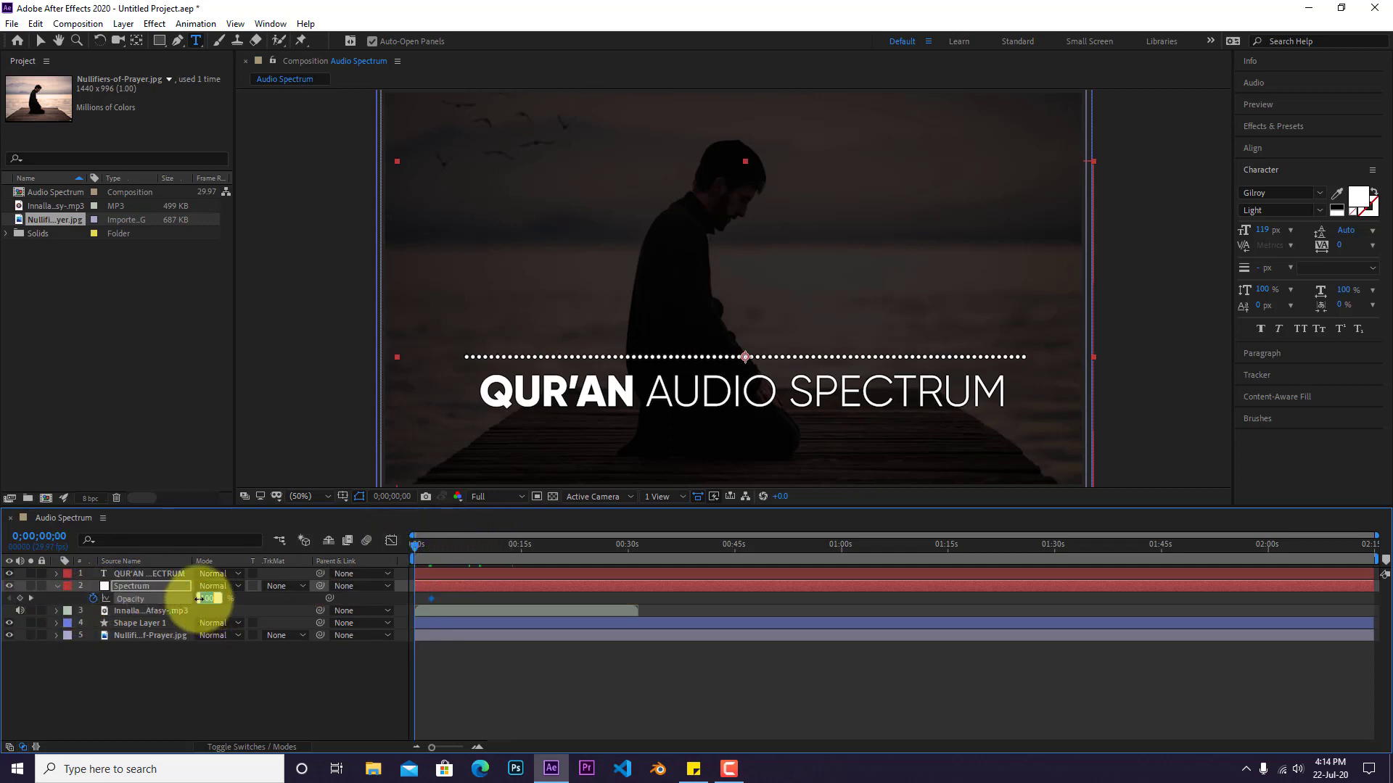
type("0")
key("Return")
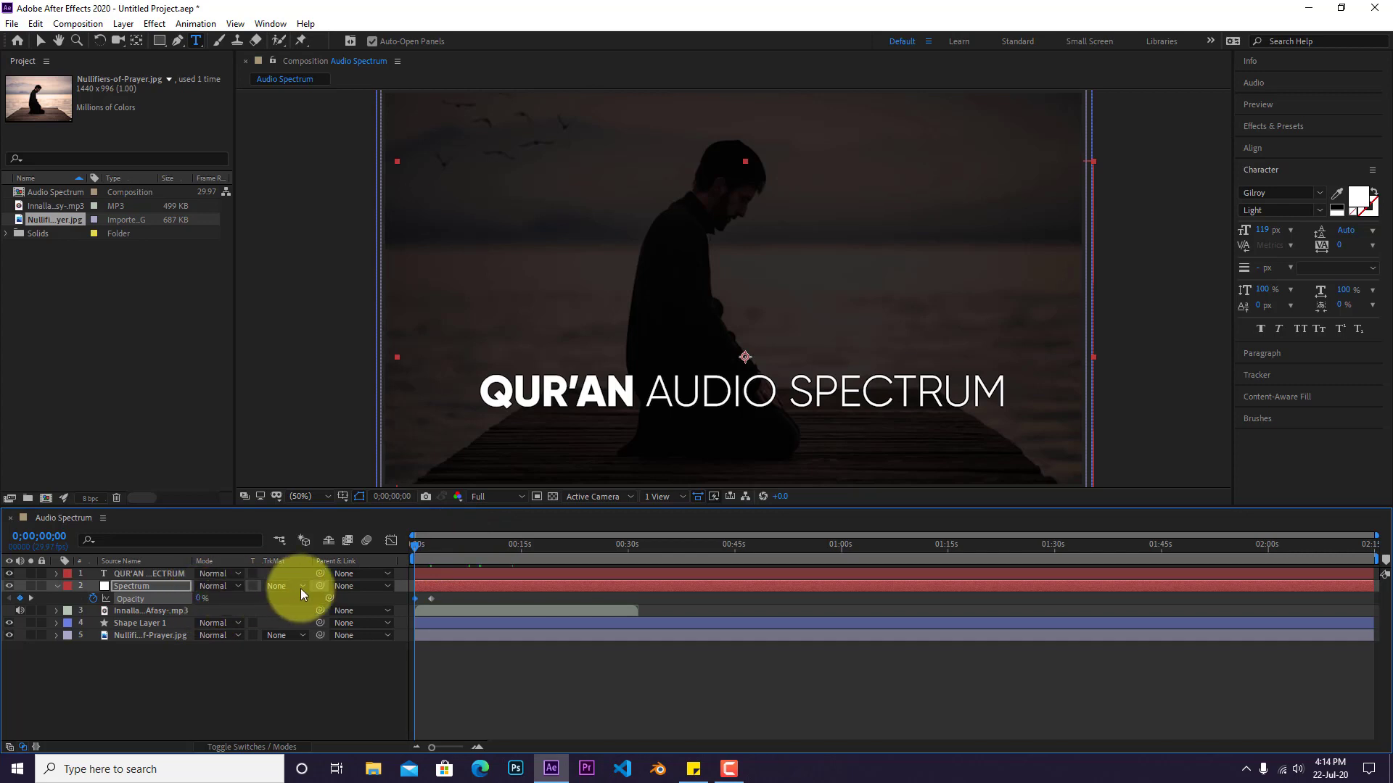
left_click_drag(415, 545, 424, 542)
Select the QUR'AN AUDIO SPECTRUM title layer and reveal its full set of transform properties.
left_click(433, 572)
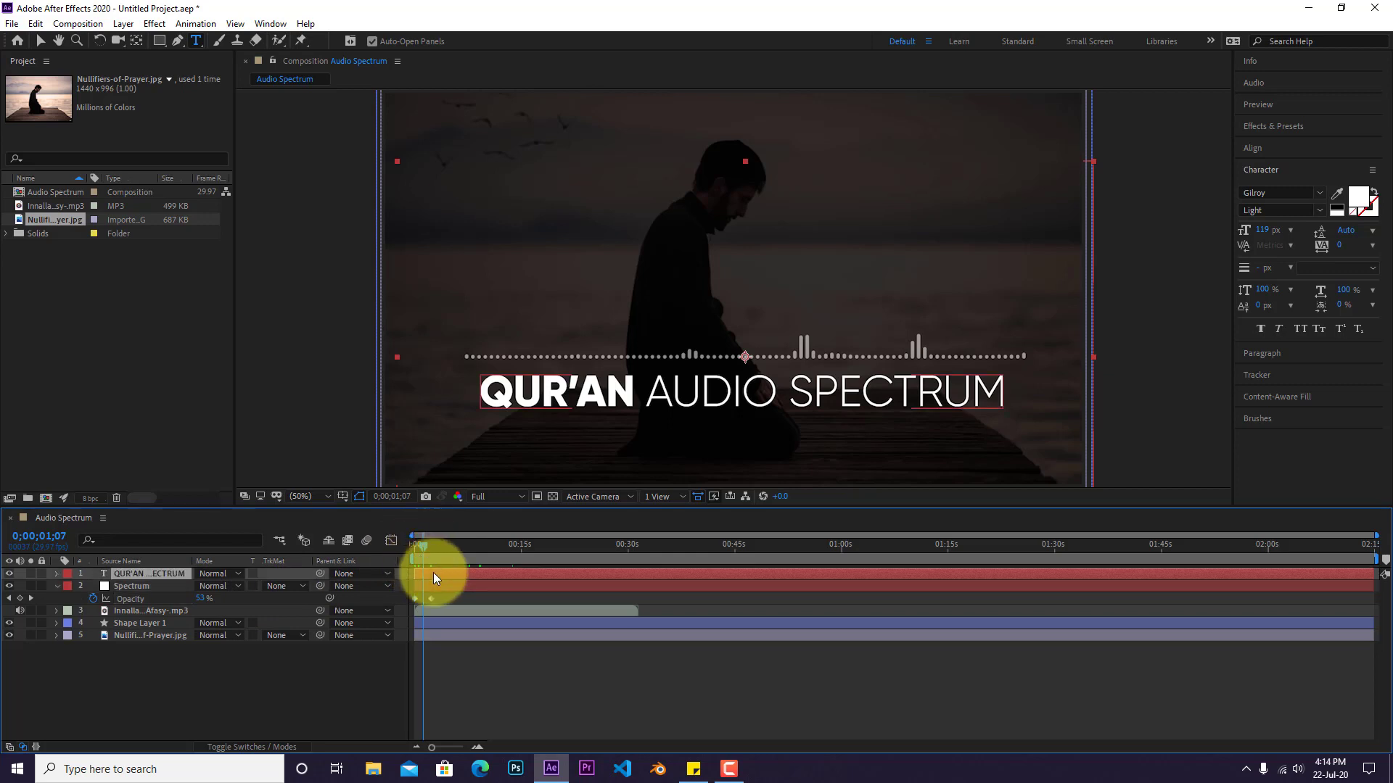
key("s")
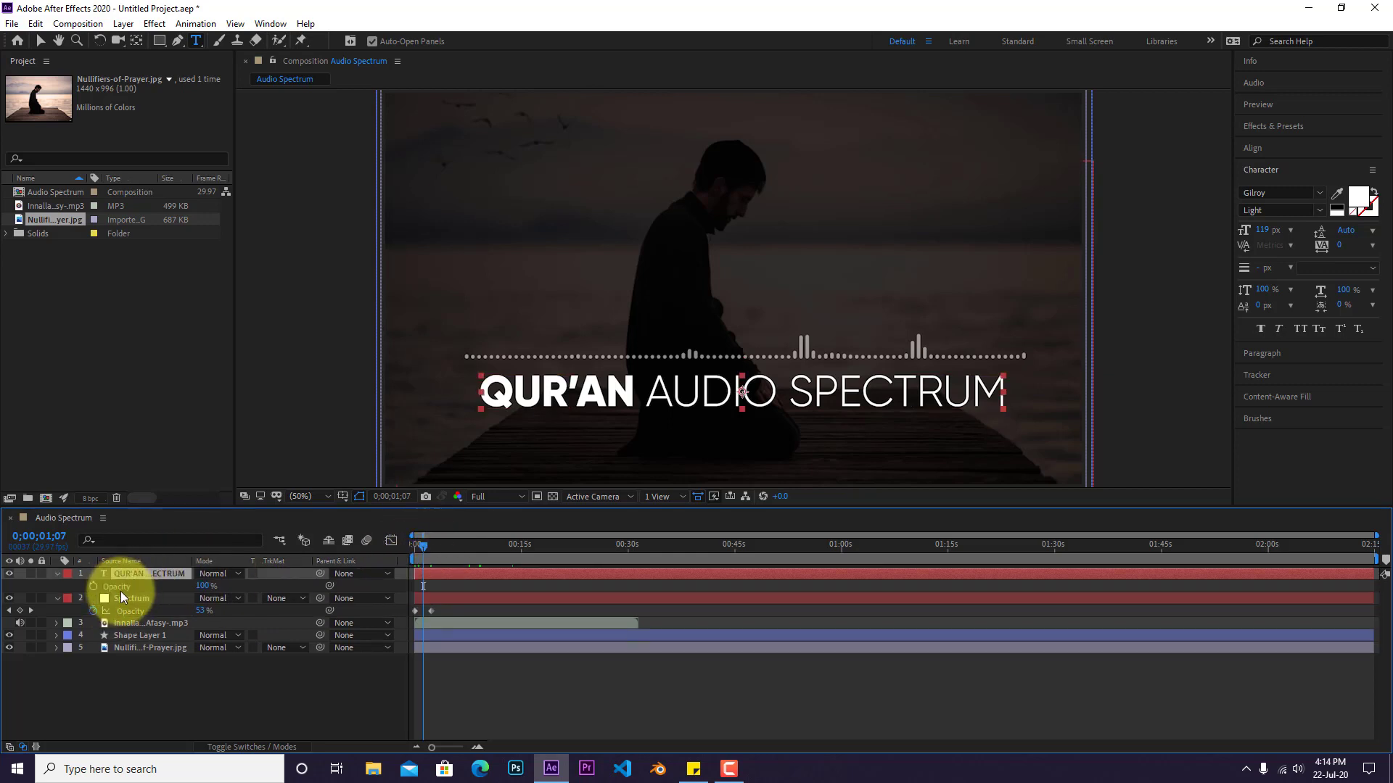
left_click(58, 574)
left_click(58, 574)
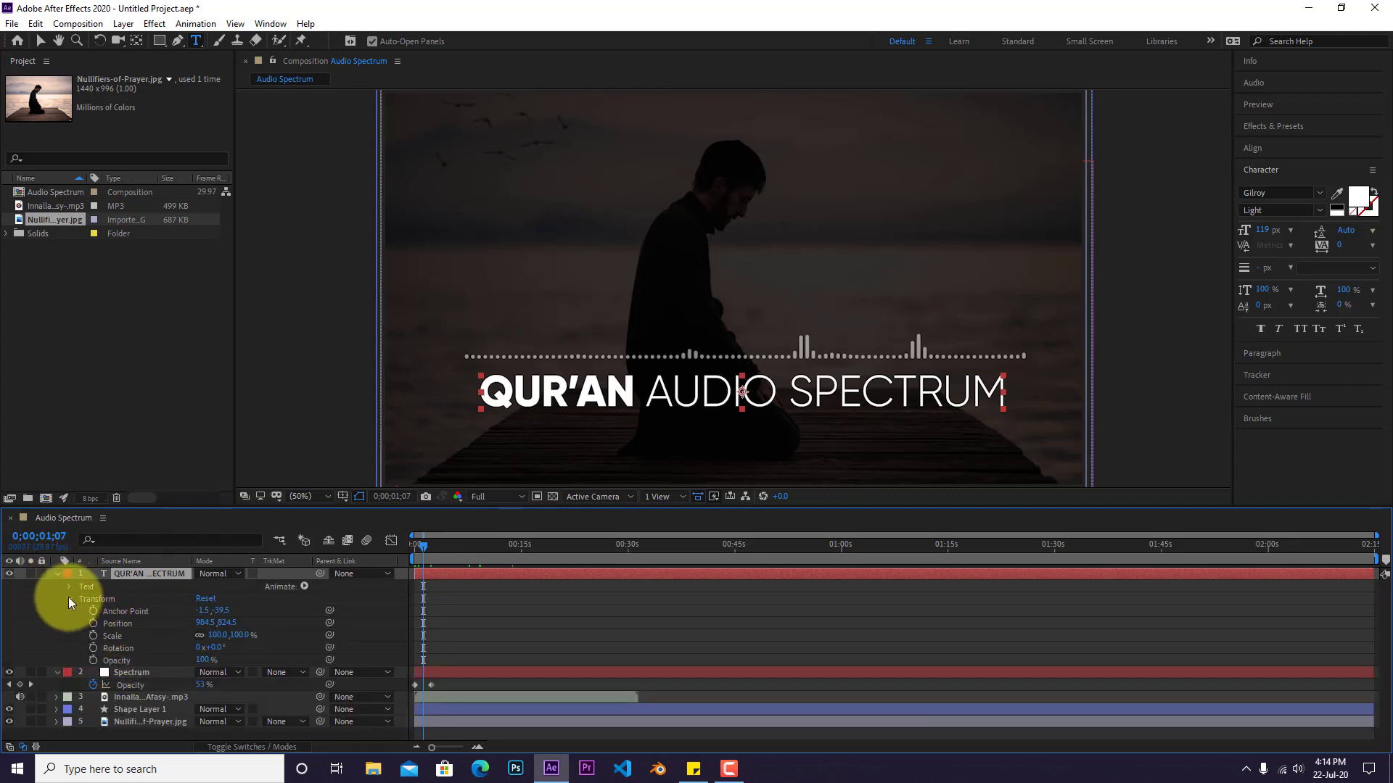
left_click(69, 598)
left_click(69, 599)
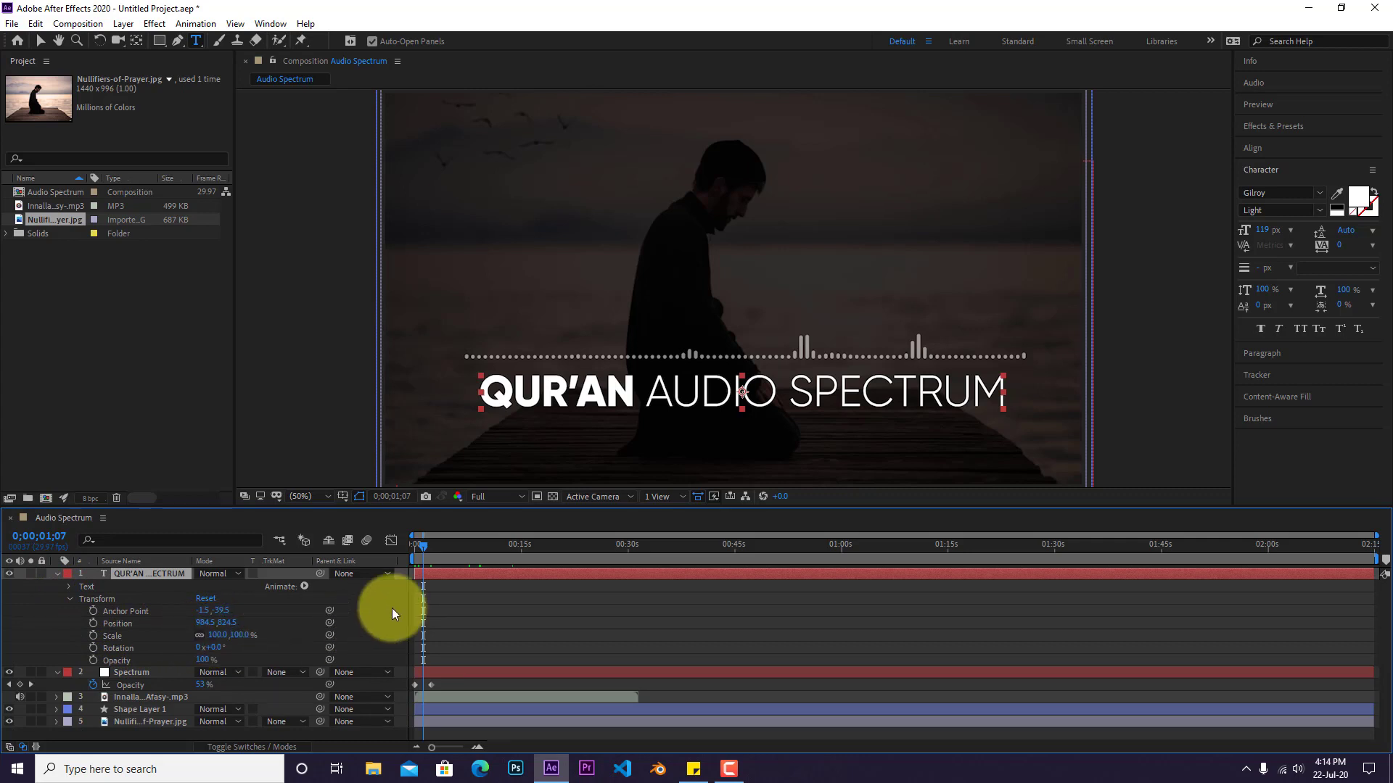
Animate the title layer's scale from 0% at 0;00;00;28 to 100% at 0;00;02;29 and preview it from the start.
left_click_drag(425, 544, 436, 545)
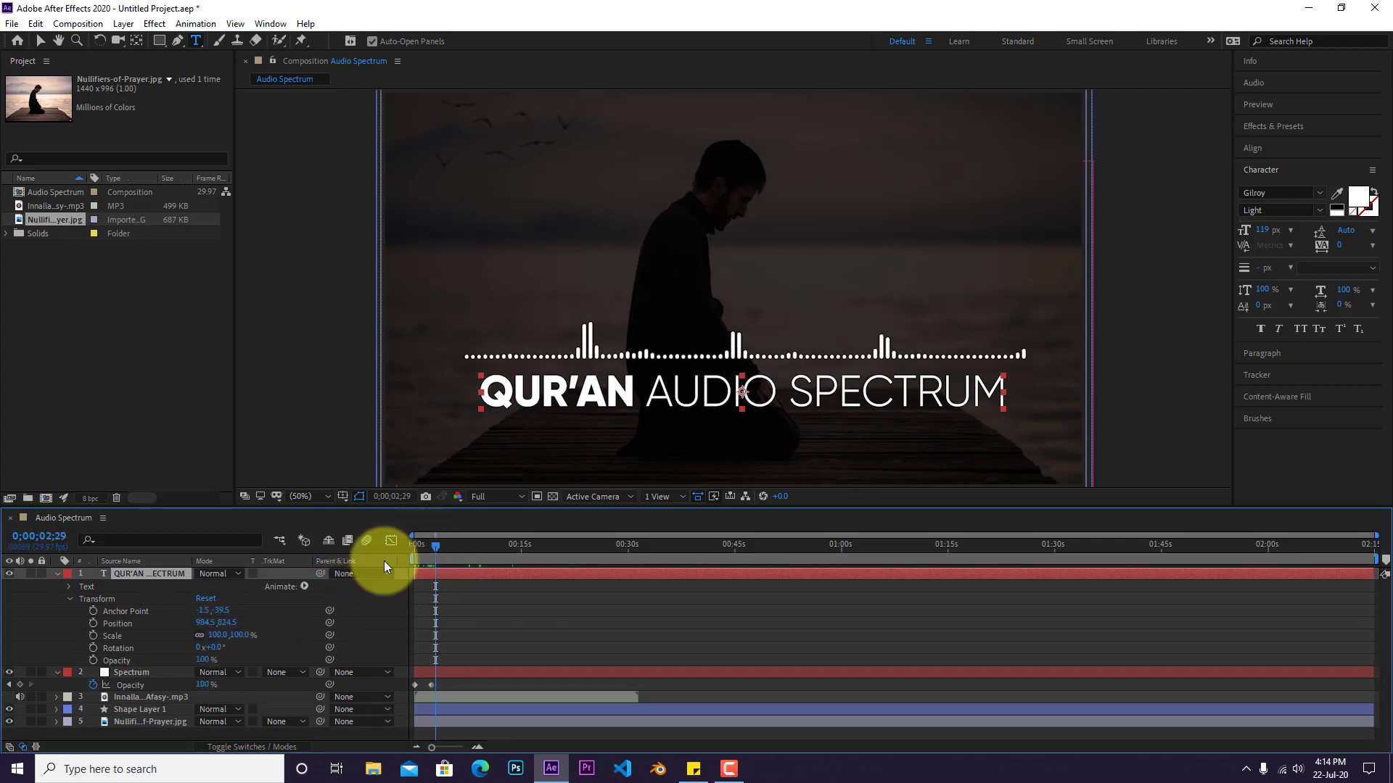
left_click(93, 636)
left_click_drag(437, 546, 423, 545)
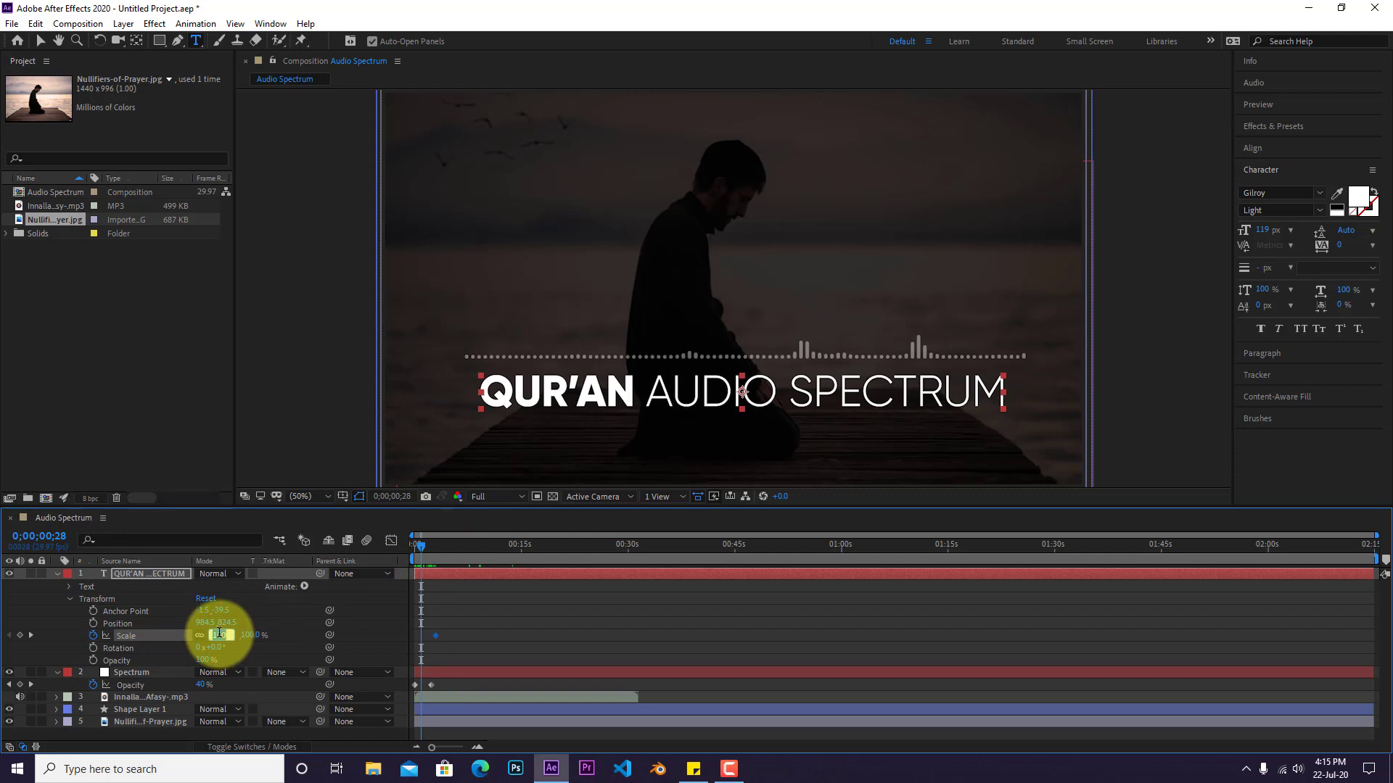
key("Return")
left_click(468, 636)
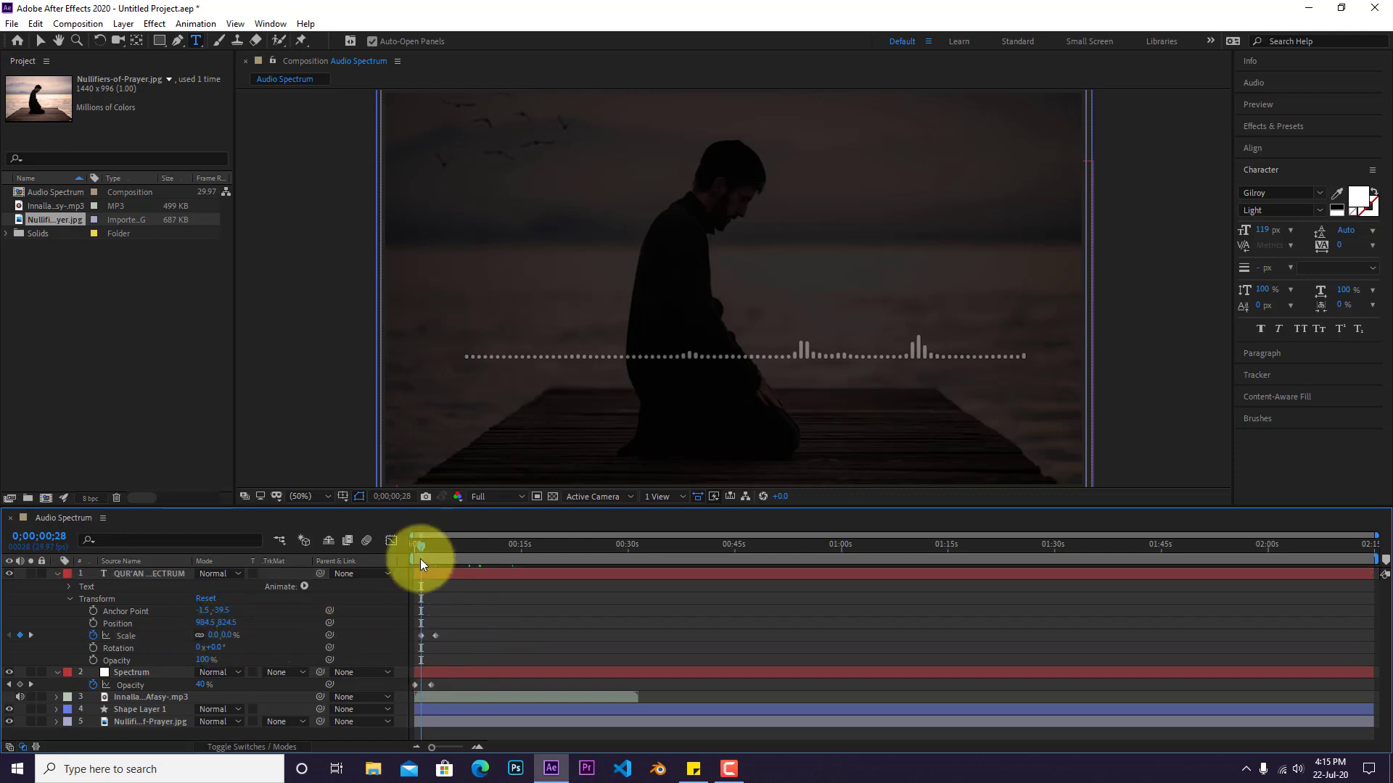
key("Home")
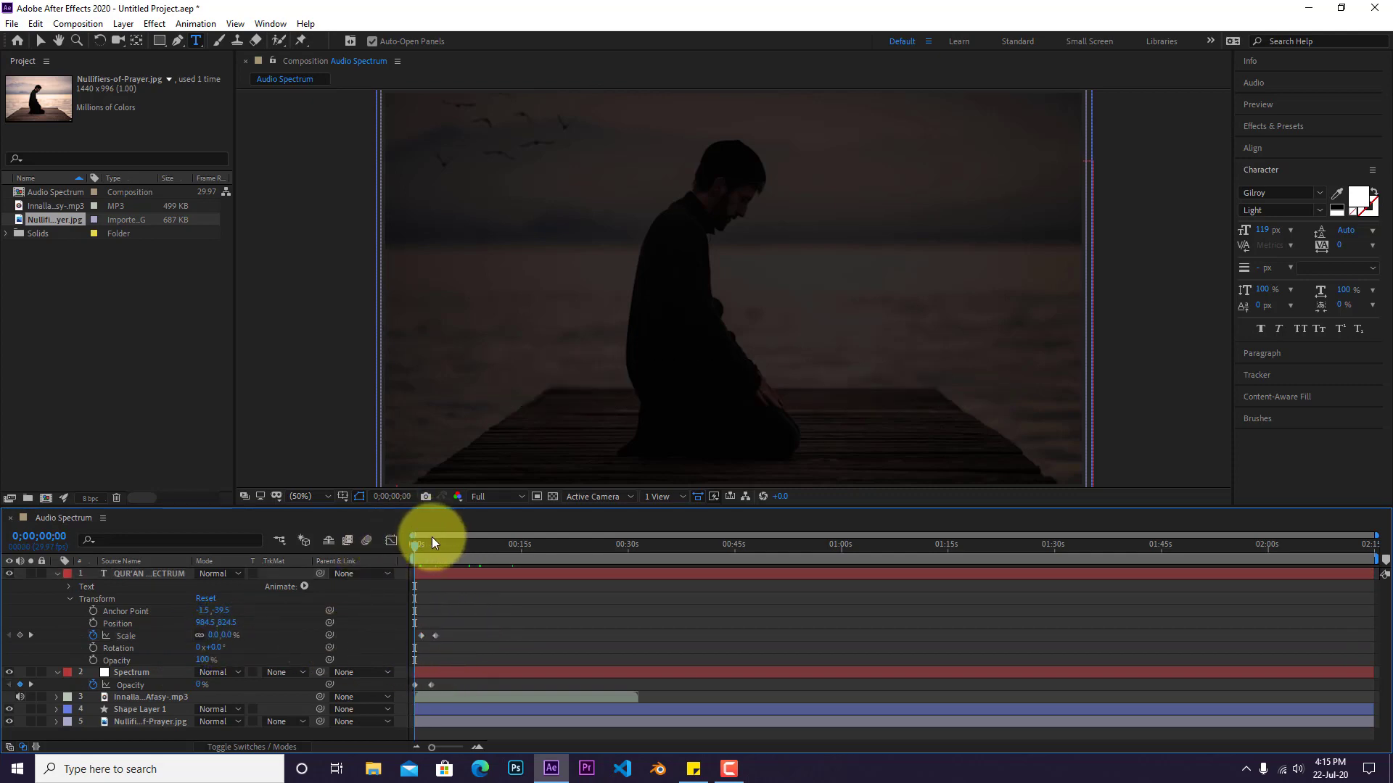
key("space")
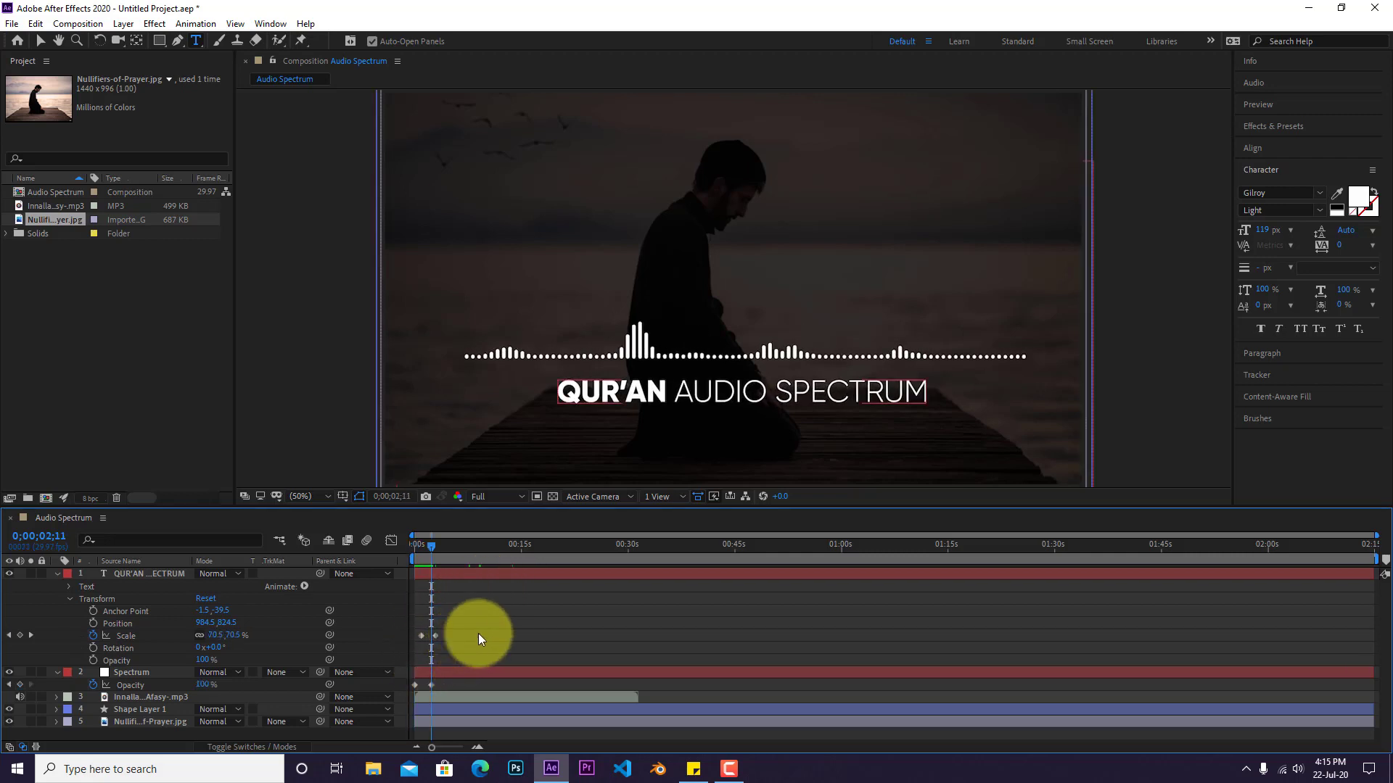
Apply Easy Ease to both Scale keyframes of the title layer.
left_click_drag(477, 629, 402, 633)
right_click(433, 632)
mouse_move(507, 622)
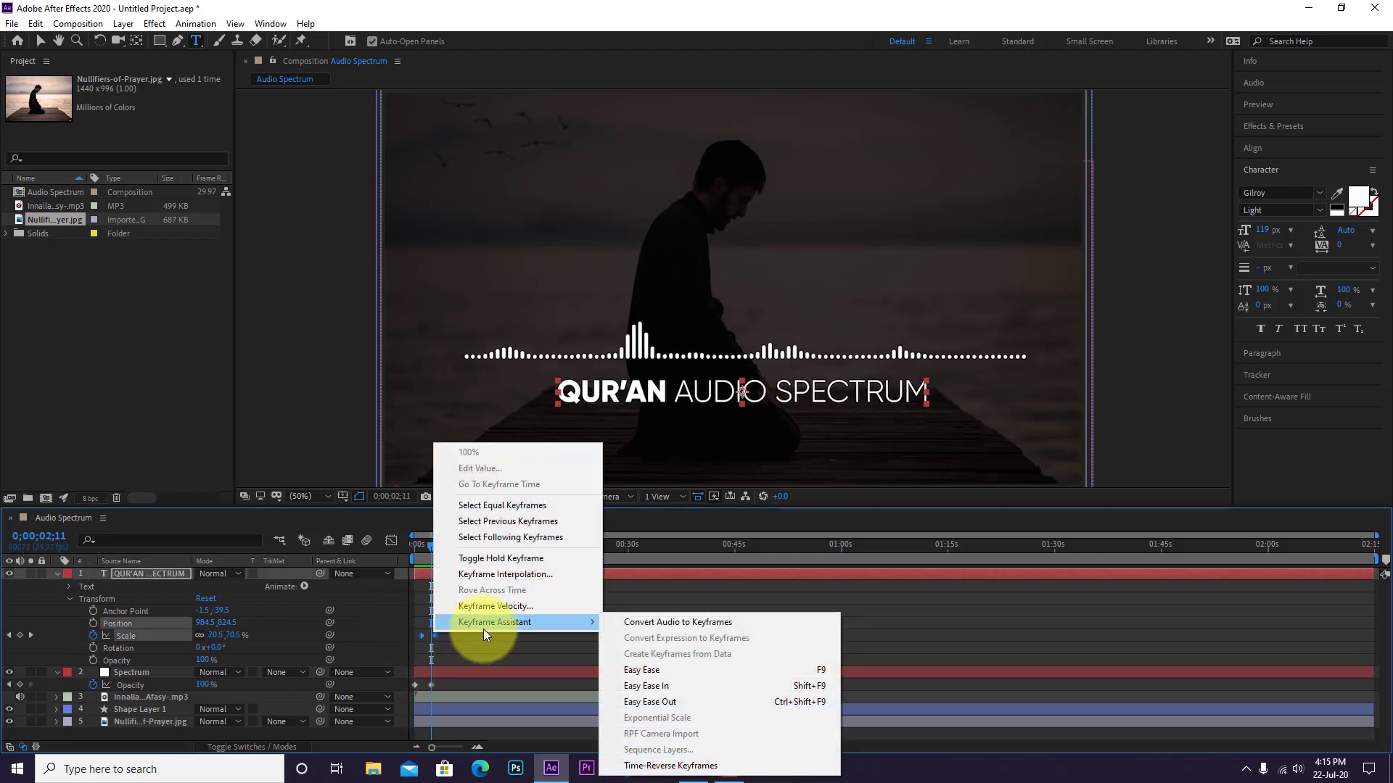
left_click(657, 670)
Apply Easy Ease to both Opacity keyframes of the Spectrum layer.
left_click_drag(443, 686, 409, 686)
right_click(434, 685)
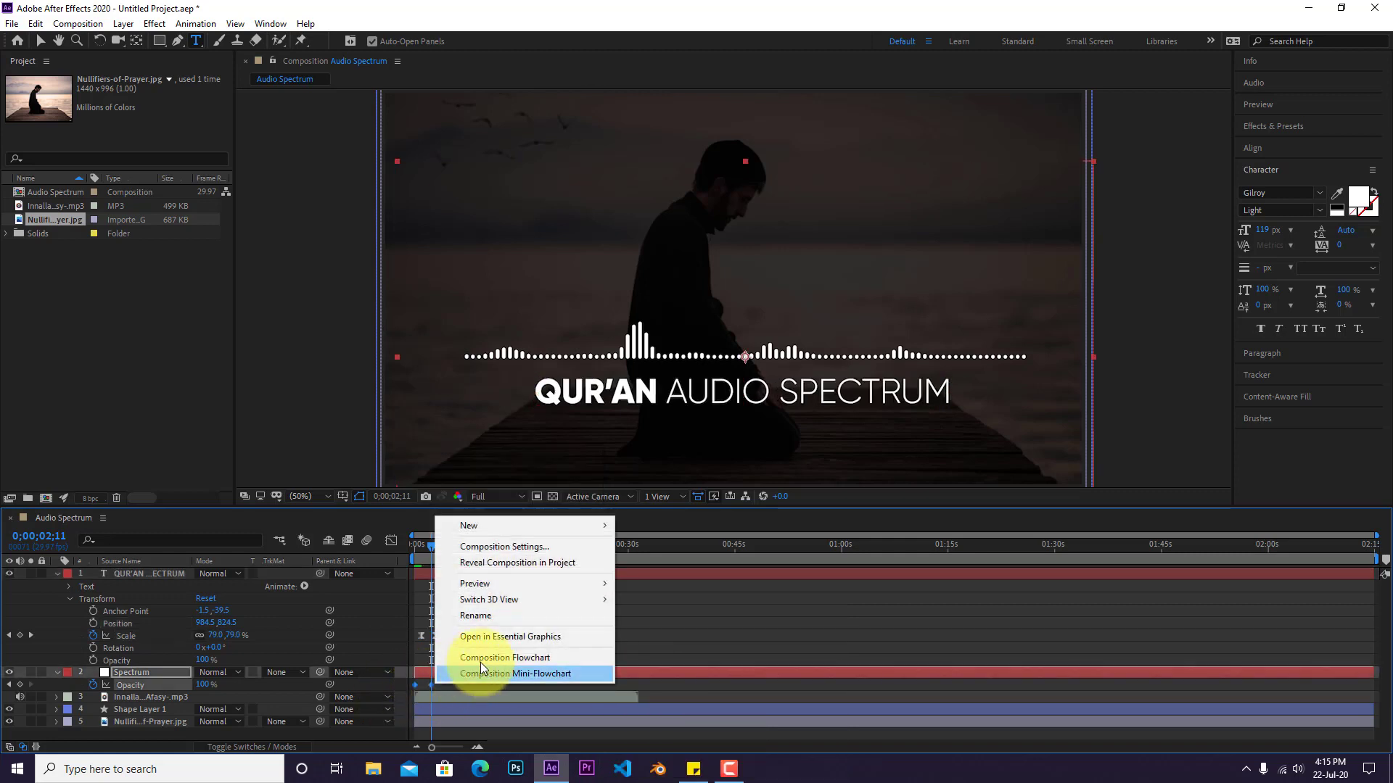
right_click(431, 685)
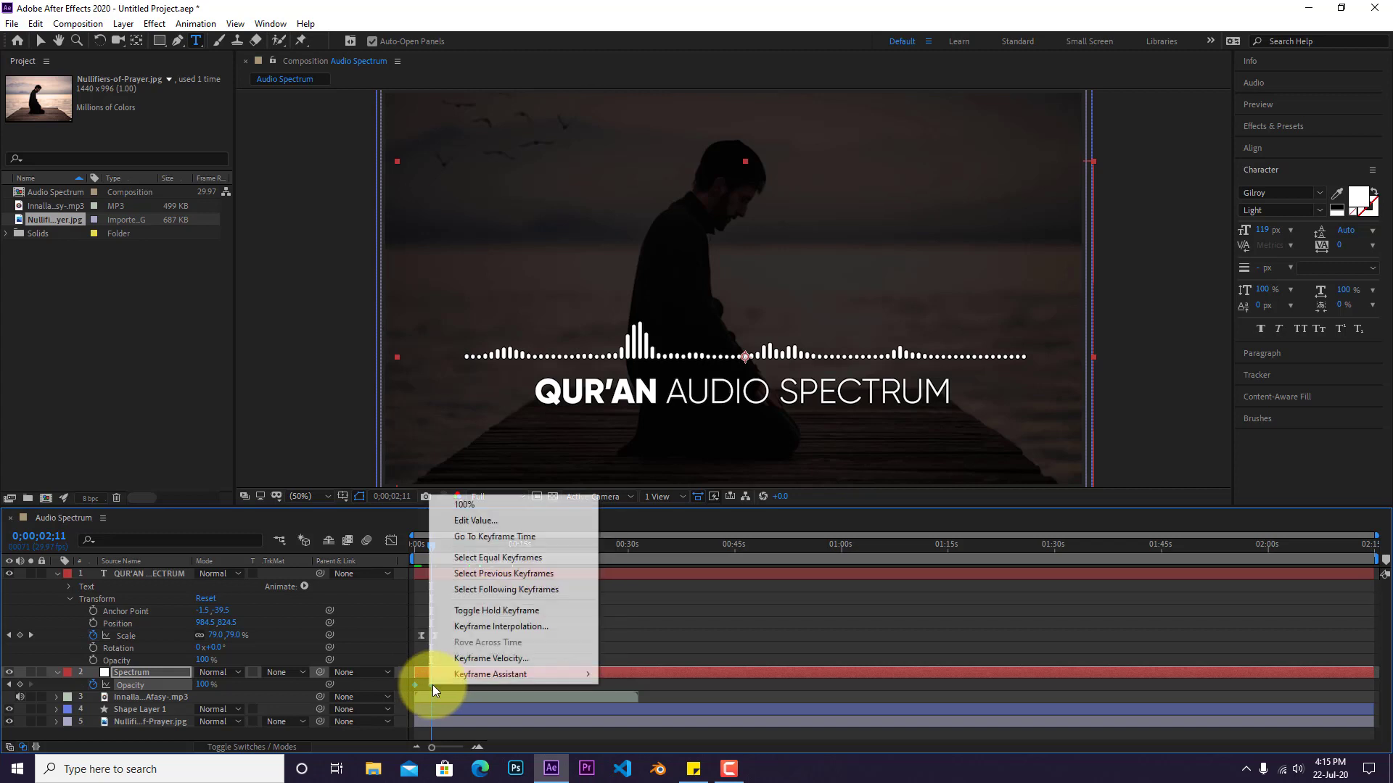
mouse_move(473, 675)
left_click(617, 577)
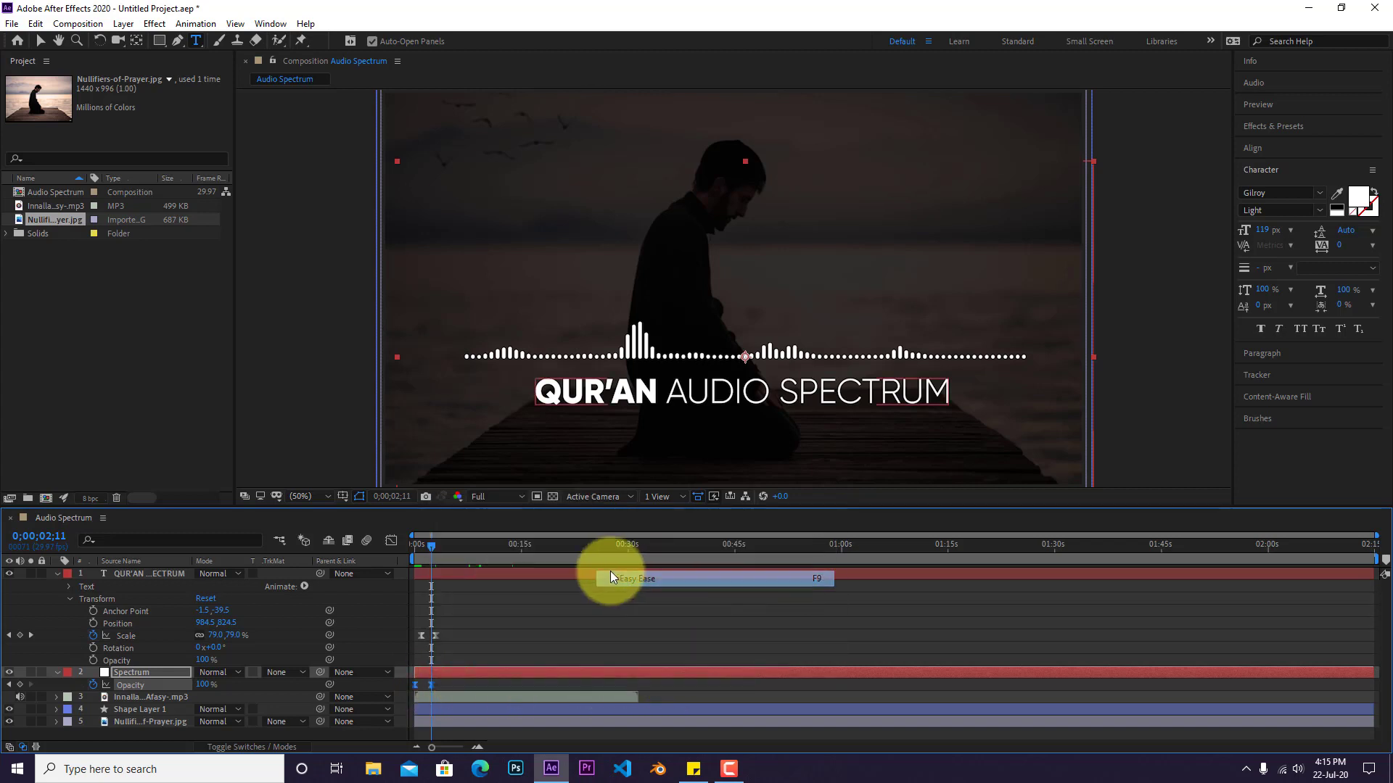
Set the keyframe velocity influence to 75% for the title layer's two Scale keyframes.
left_click(499, 636)
left_click(421, 636)
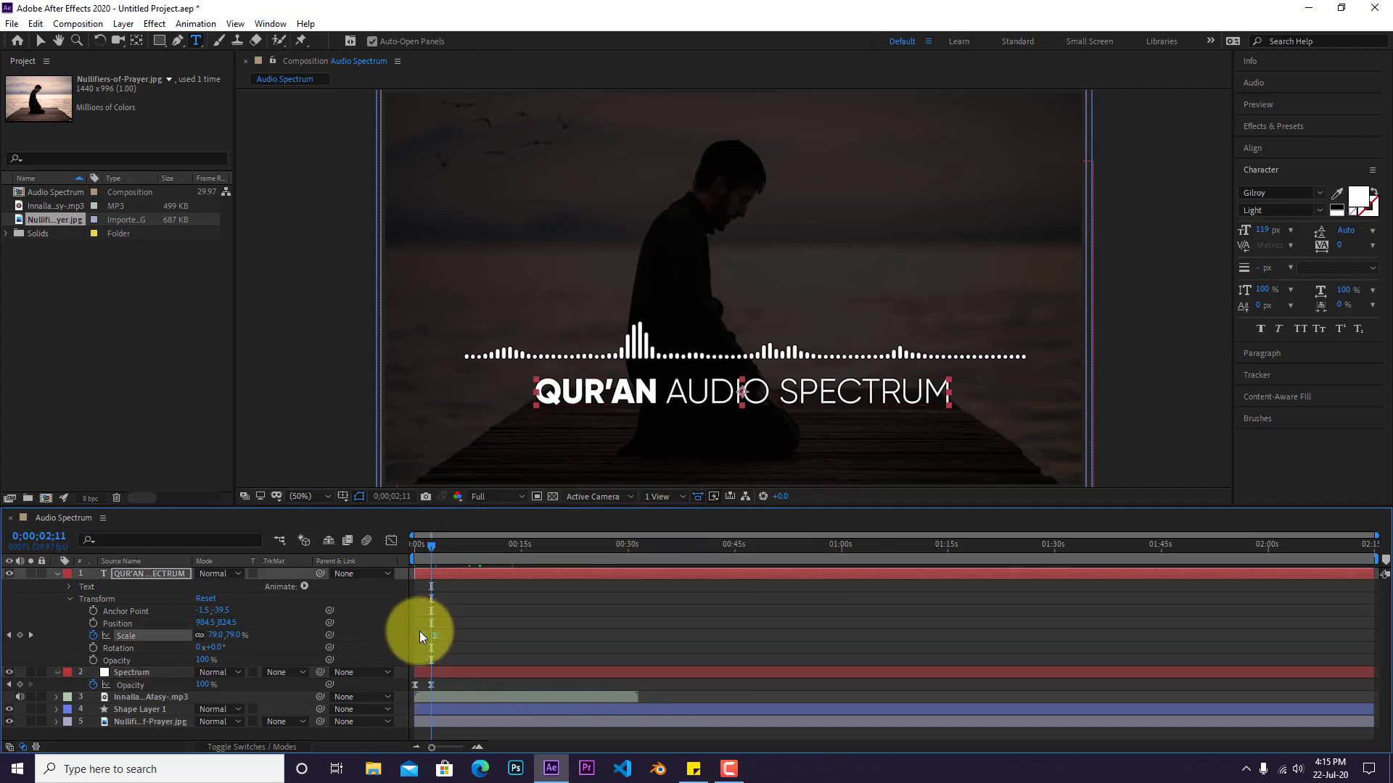
right_click(420, 633)
left_click(470, 611)
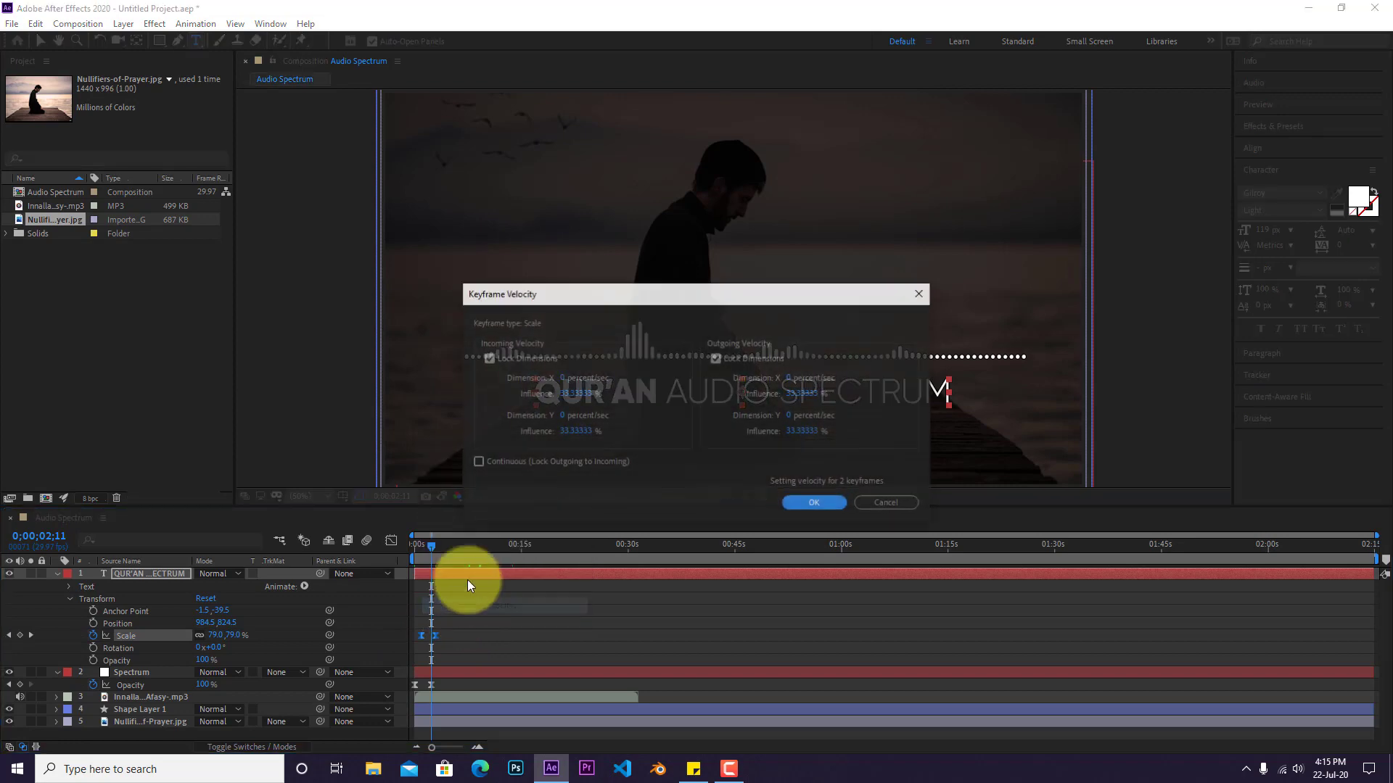
left_click(567, 393)
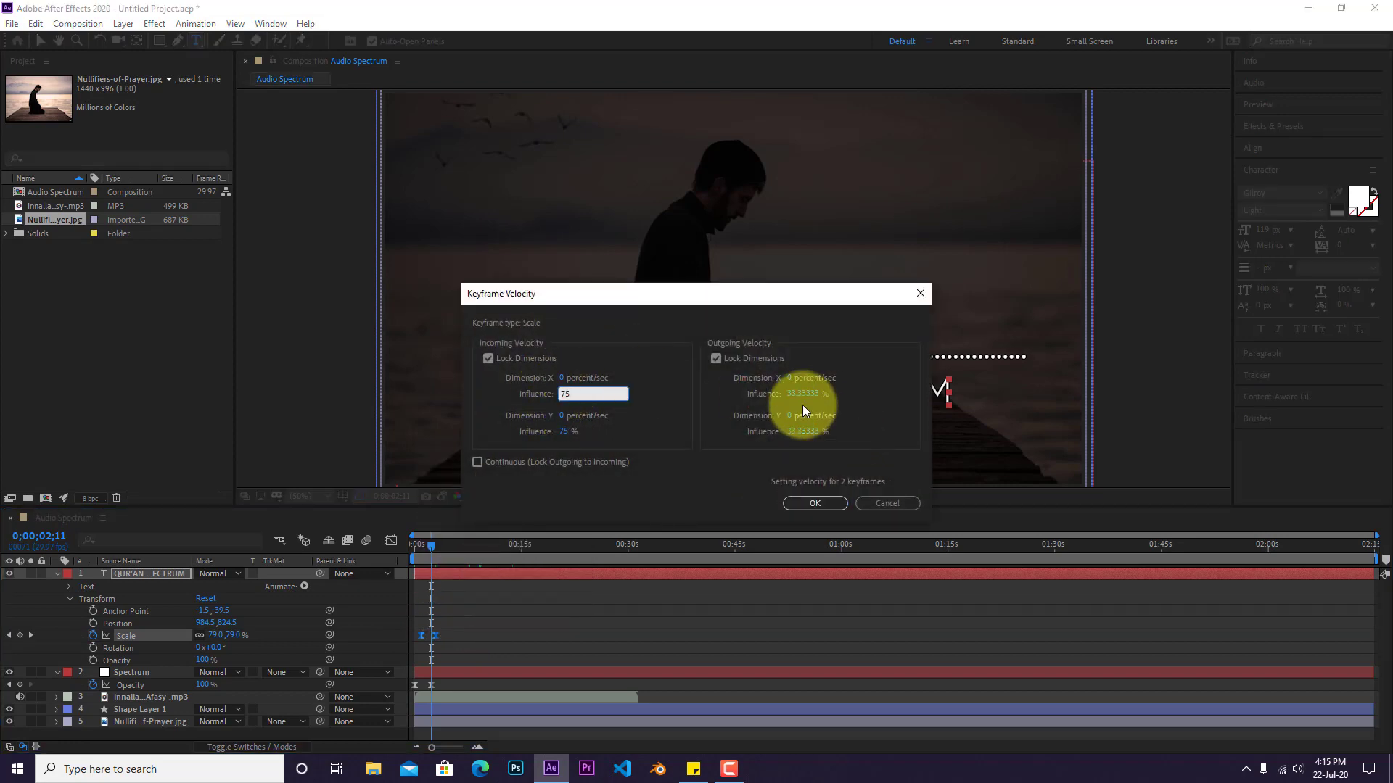
left_click(825, 493)
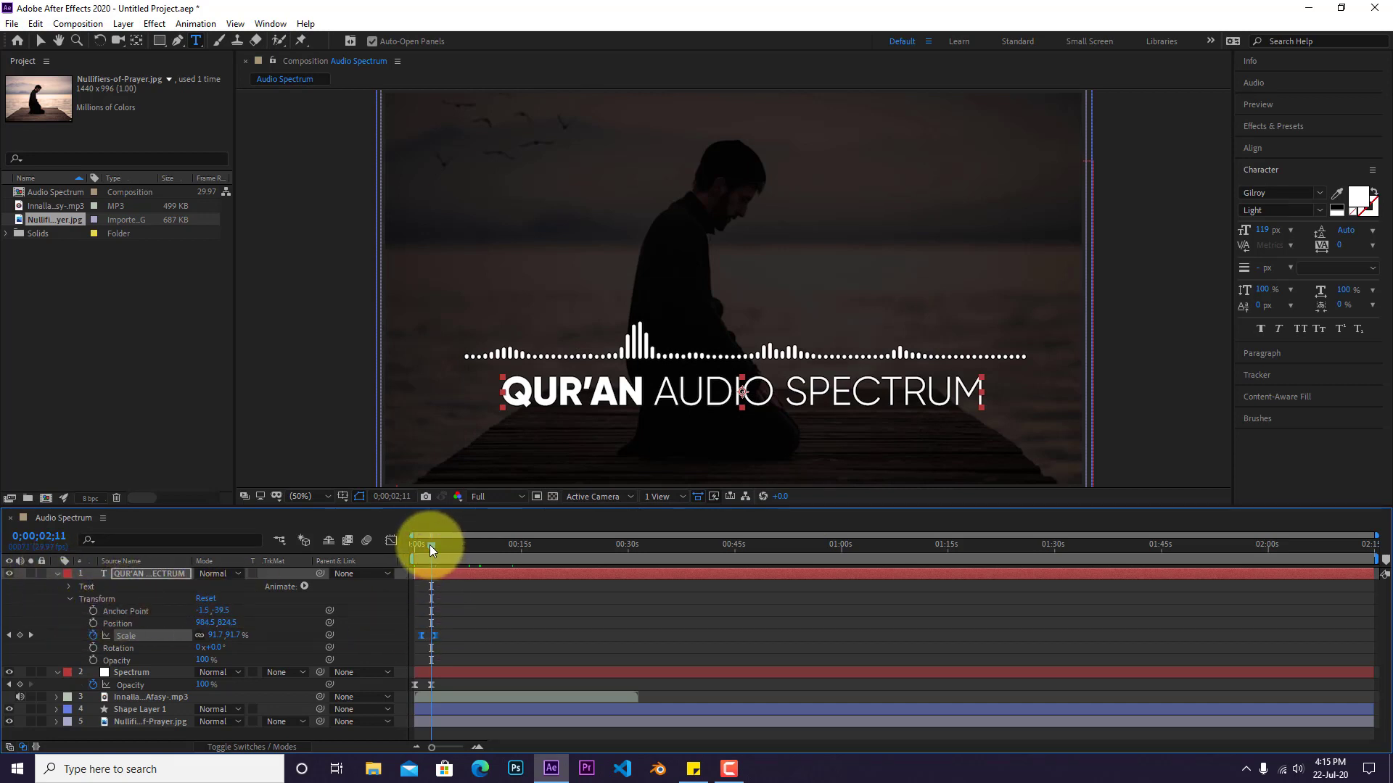
Add a 0% Opacity keyframe to the title layer at 0;00;01;19.
left_click_drag(429, 546, 425, 546)
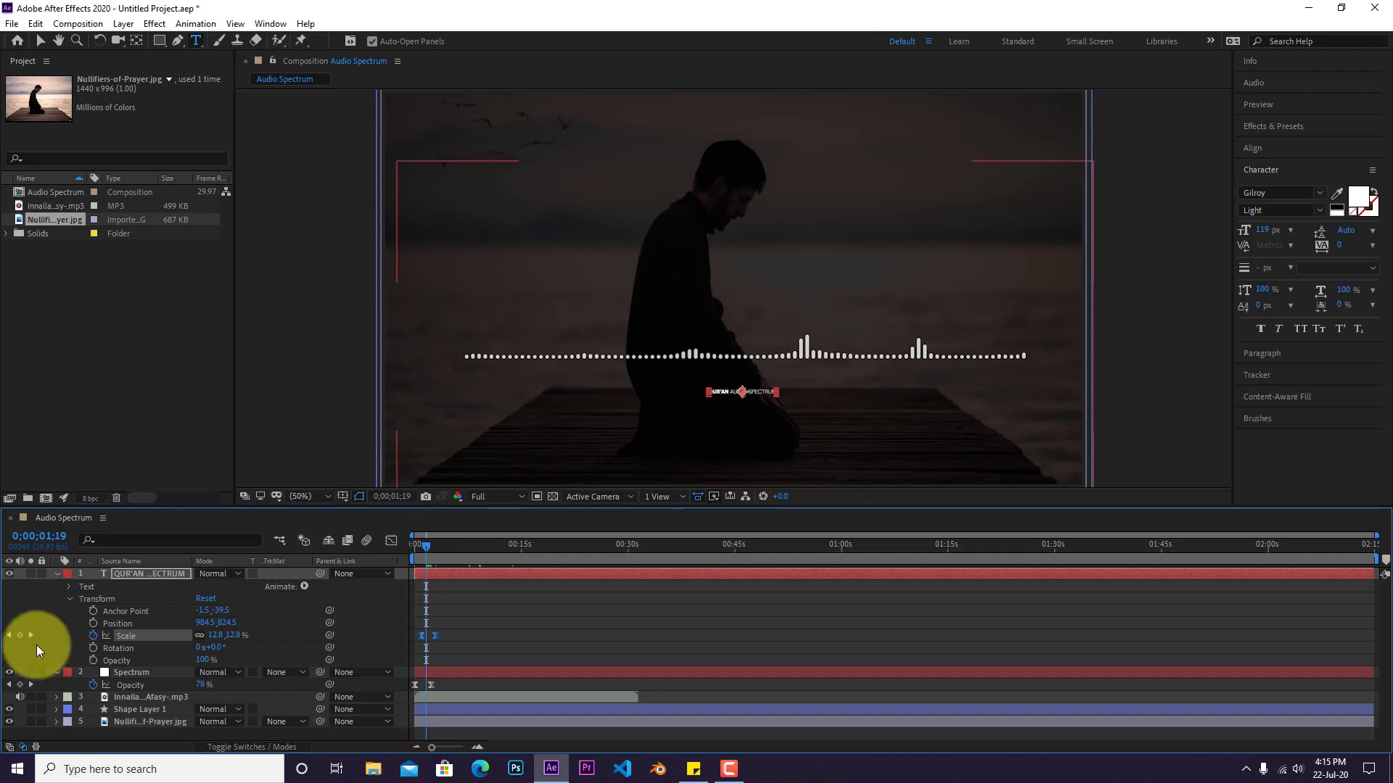
left_click(93, 660)
left_click(200, 660)
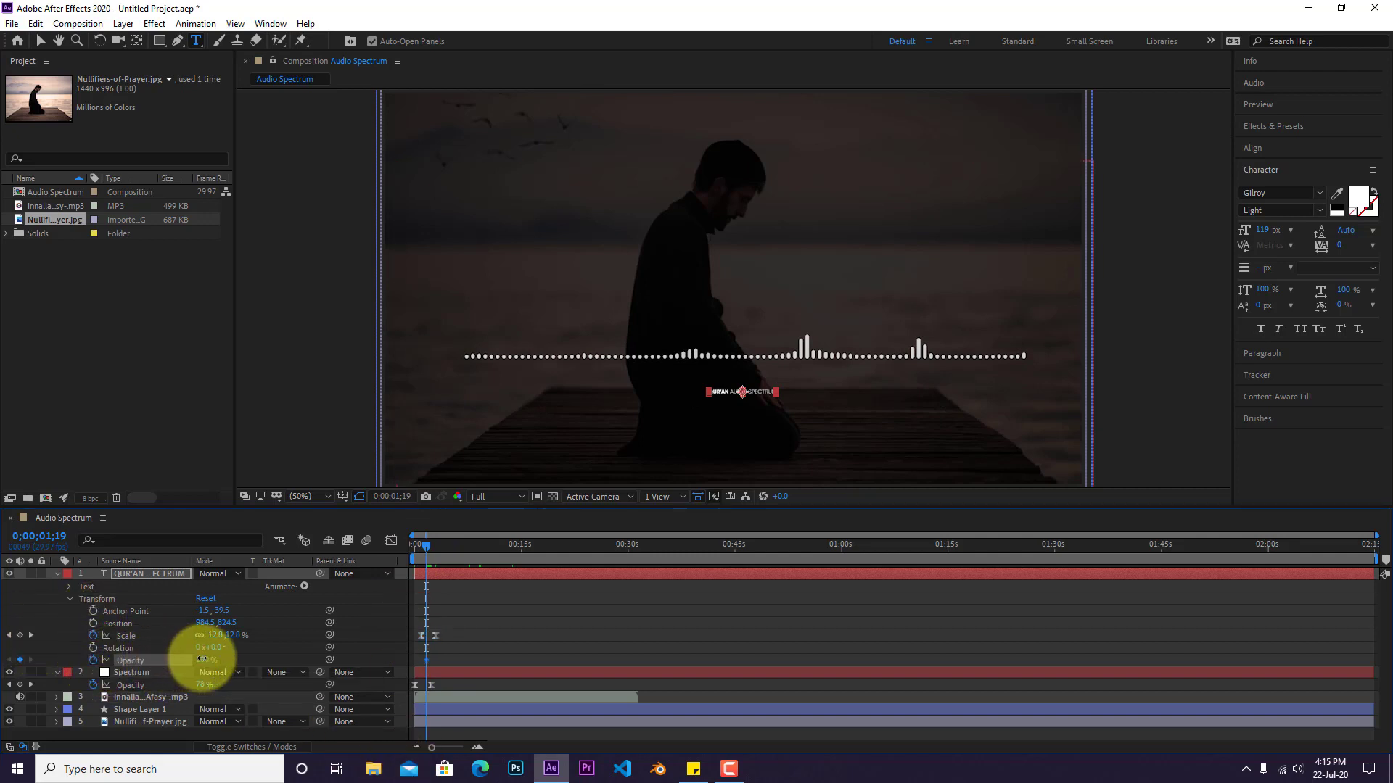
key("Return")
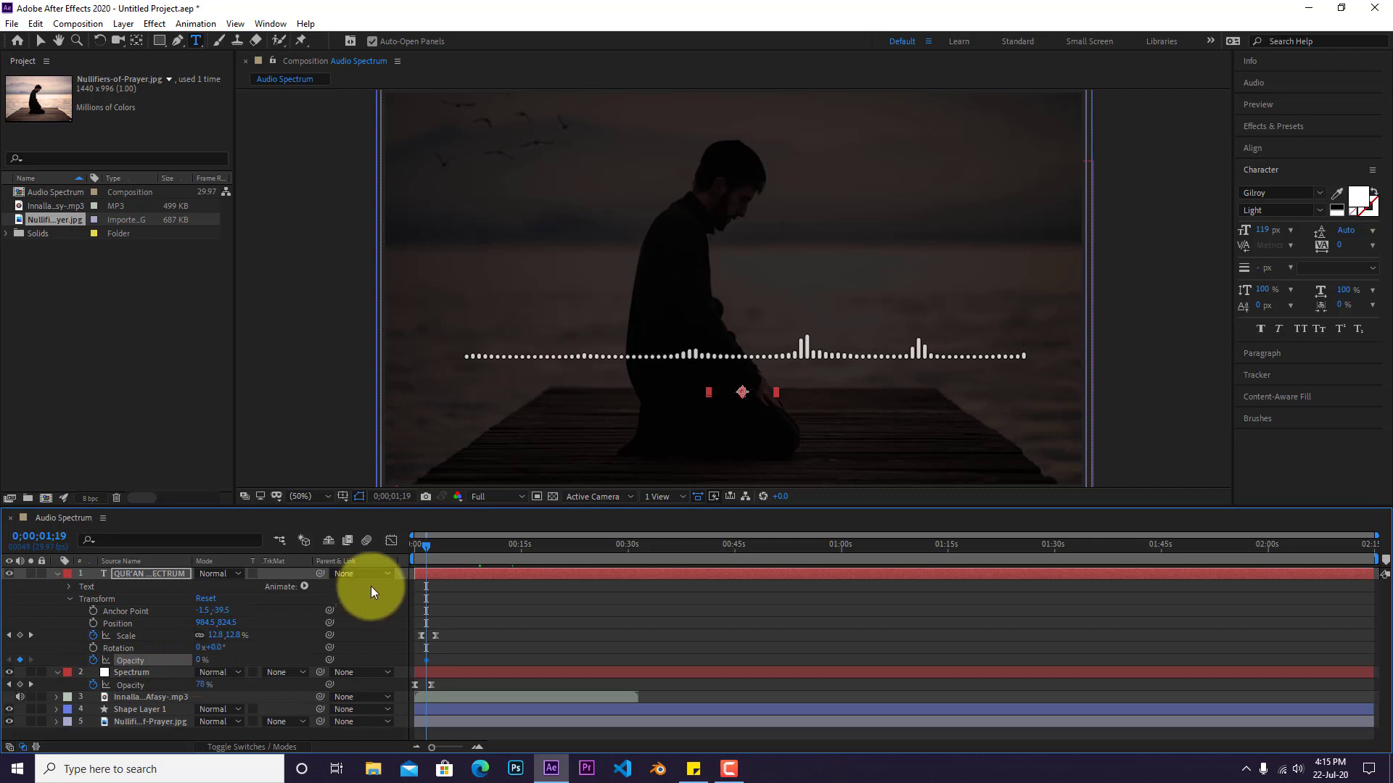
Shift the title's 0% Opacity keyframe to just before the two-second mark and add a 100% Opacity keyframe at 0;00;02;07.
left_click(450, 745)
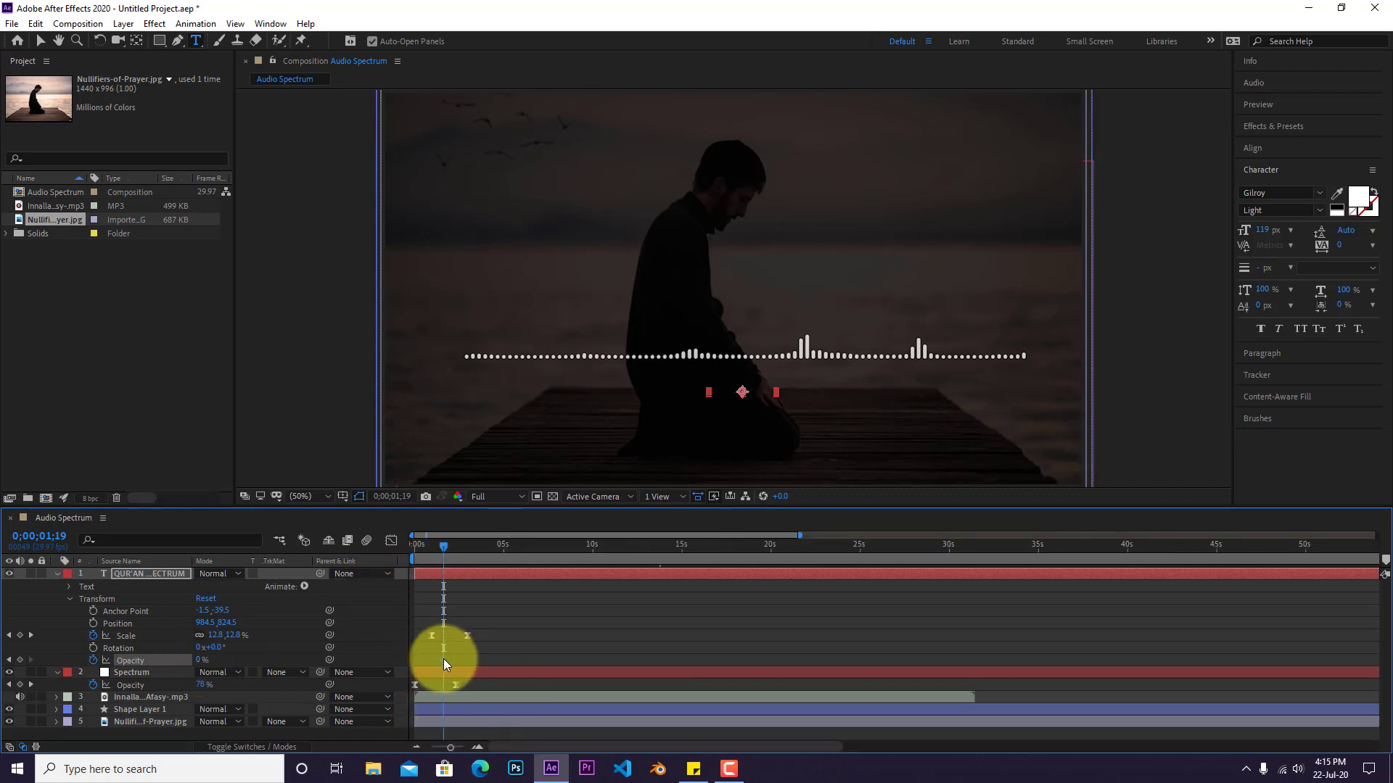
left_click_drag(443, 659, 448, 660)
left_click_drag(444, 546, 460, 547)
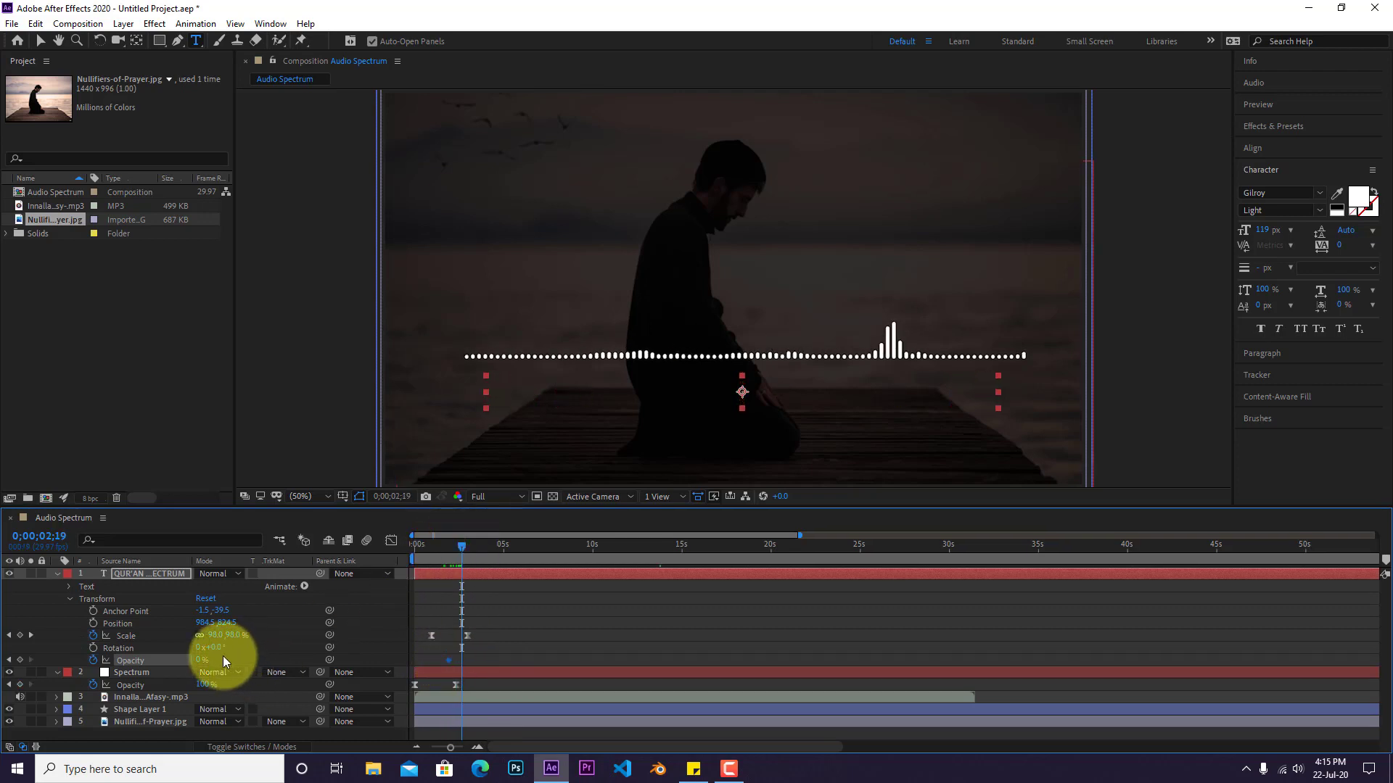
left_click(459, 549)
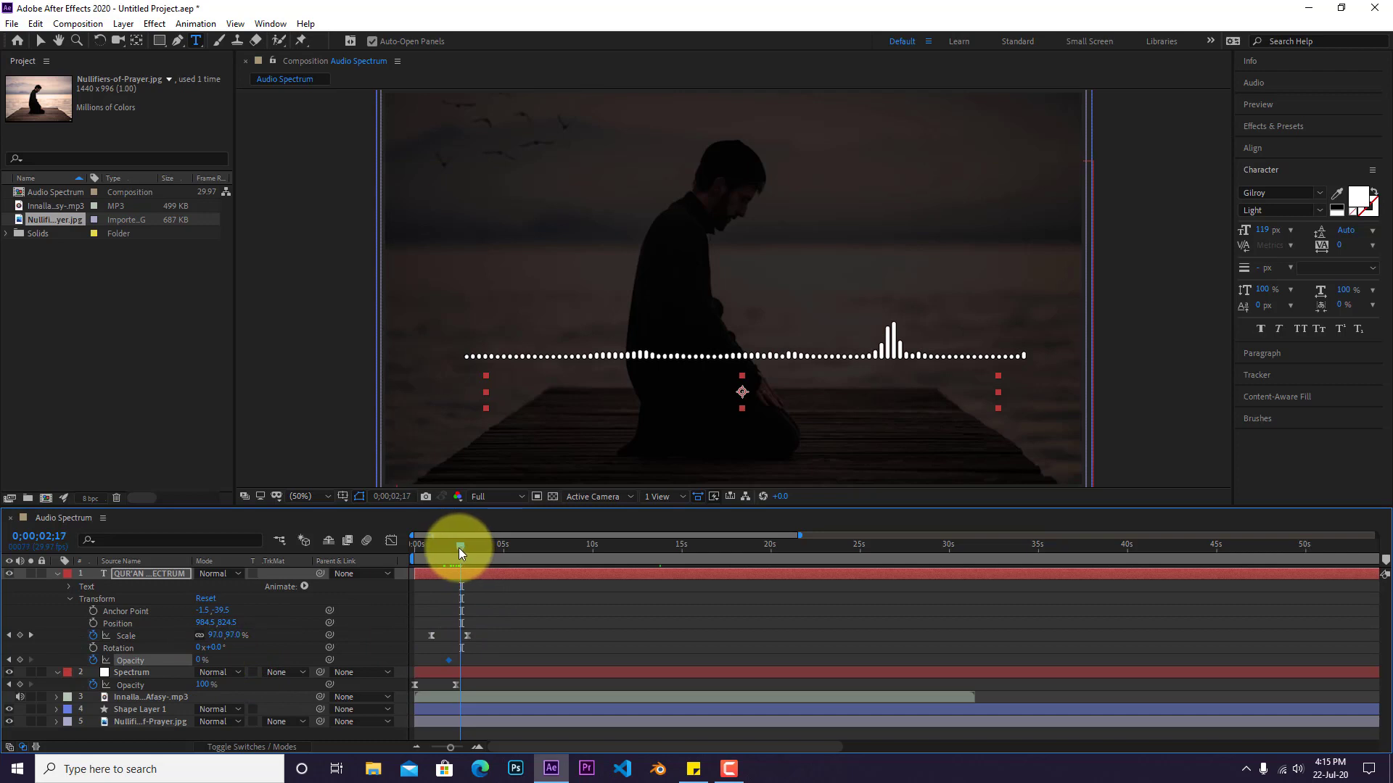
left_click_drag(460, 553, 454, 547)
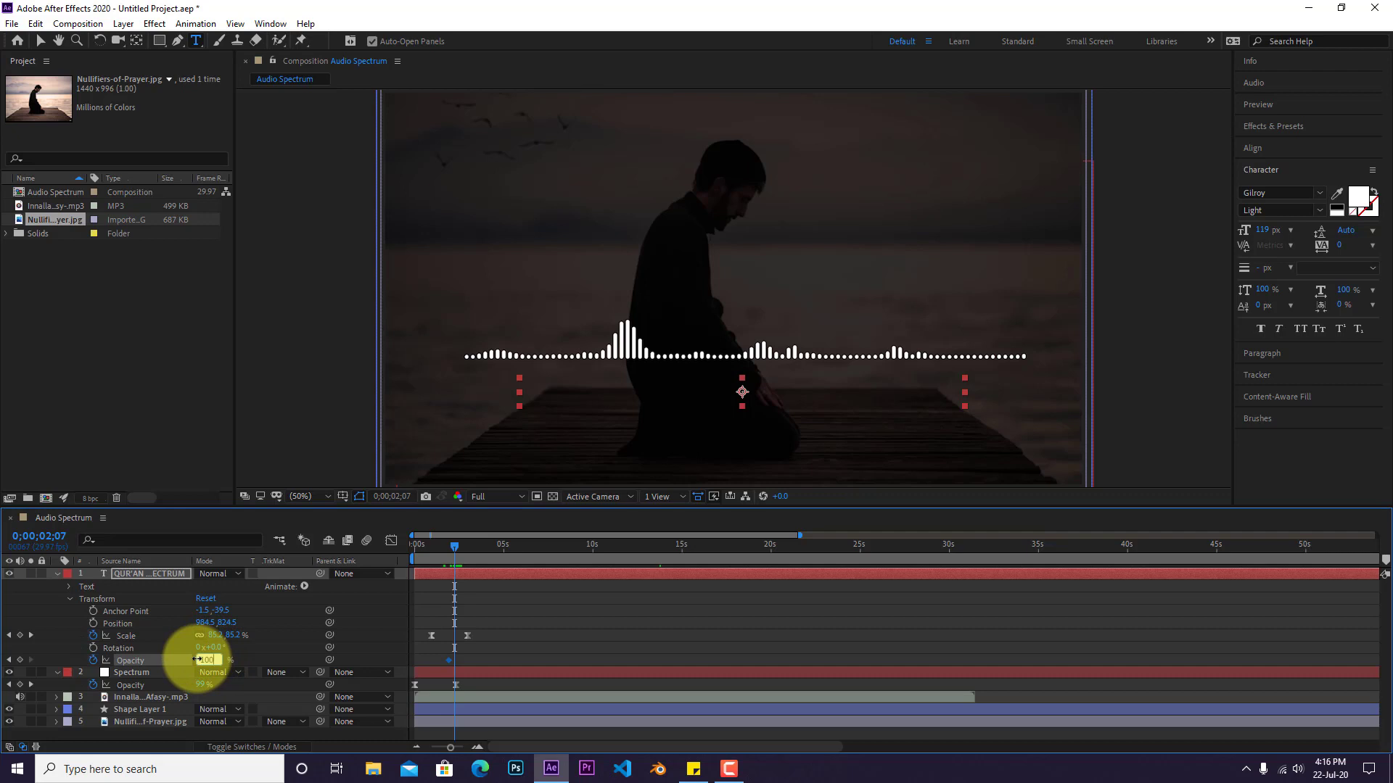
key("Return")
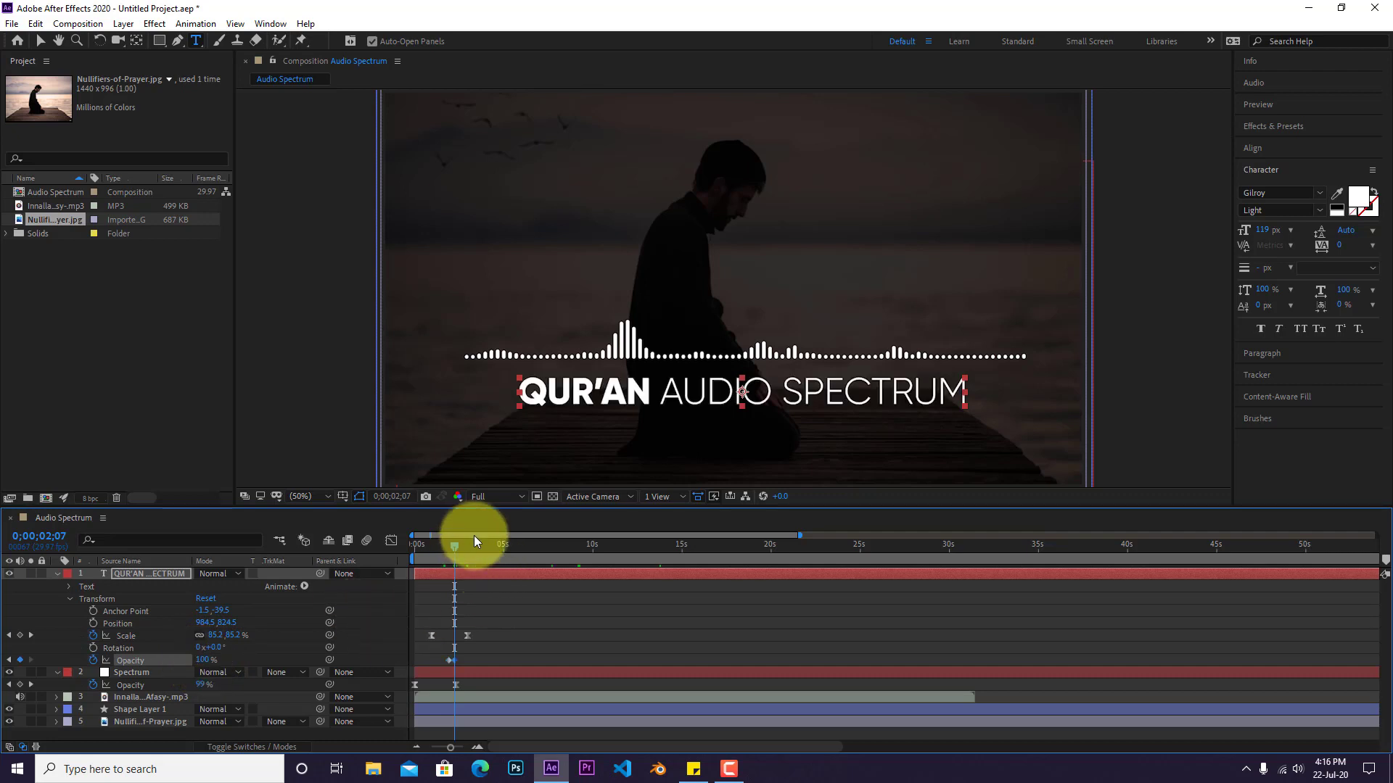
Lower the composition preview resolution to Third and play the title and spectrum animation from the start.
left_click(482, 498)
left_click(493, 552)
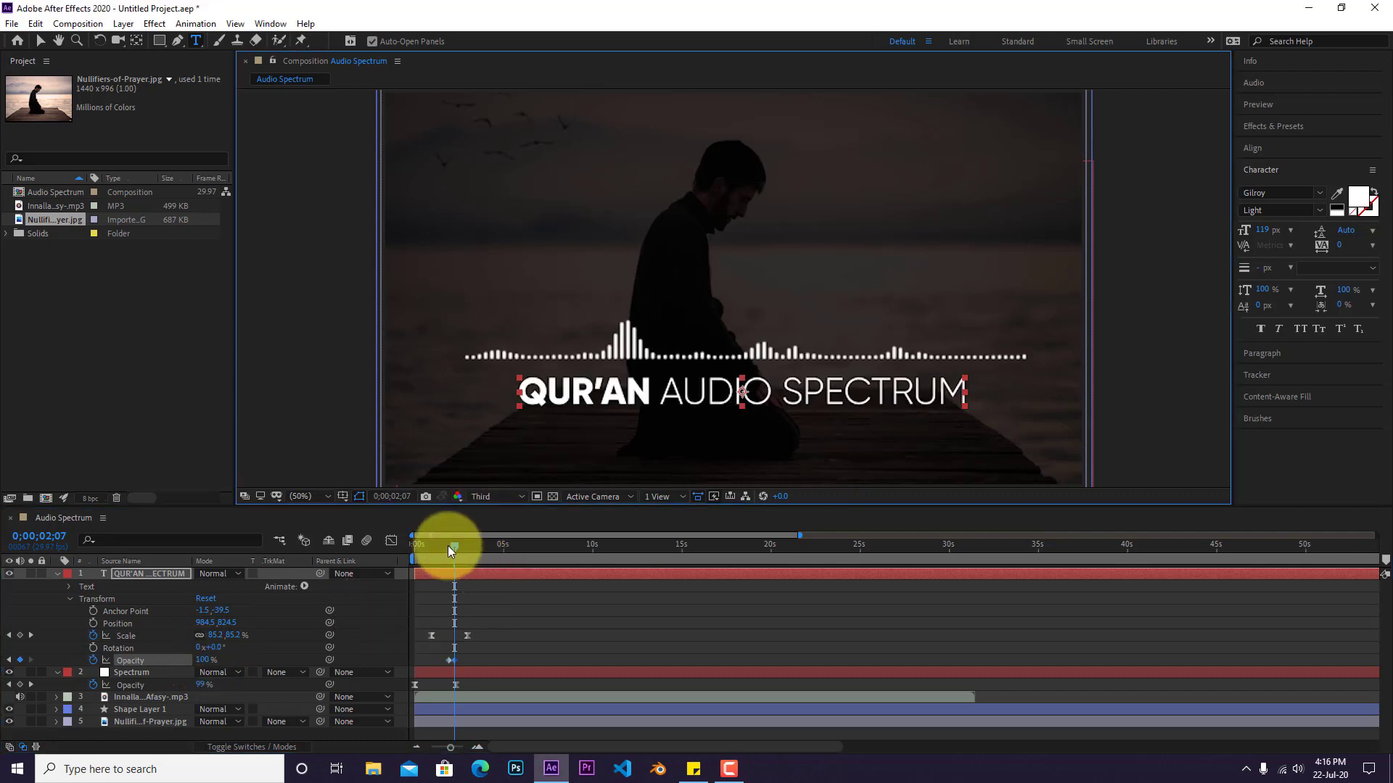
key("Home")
key("space")
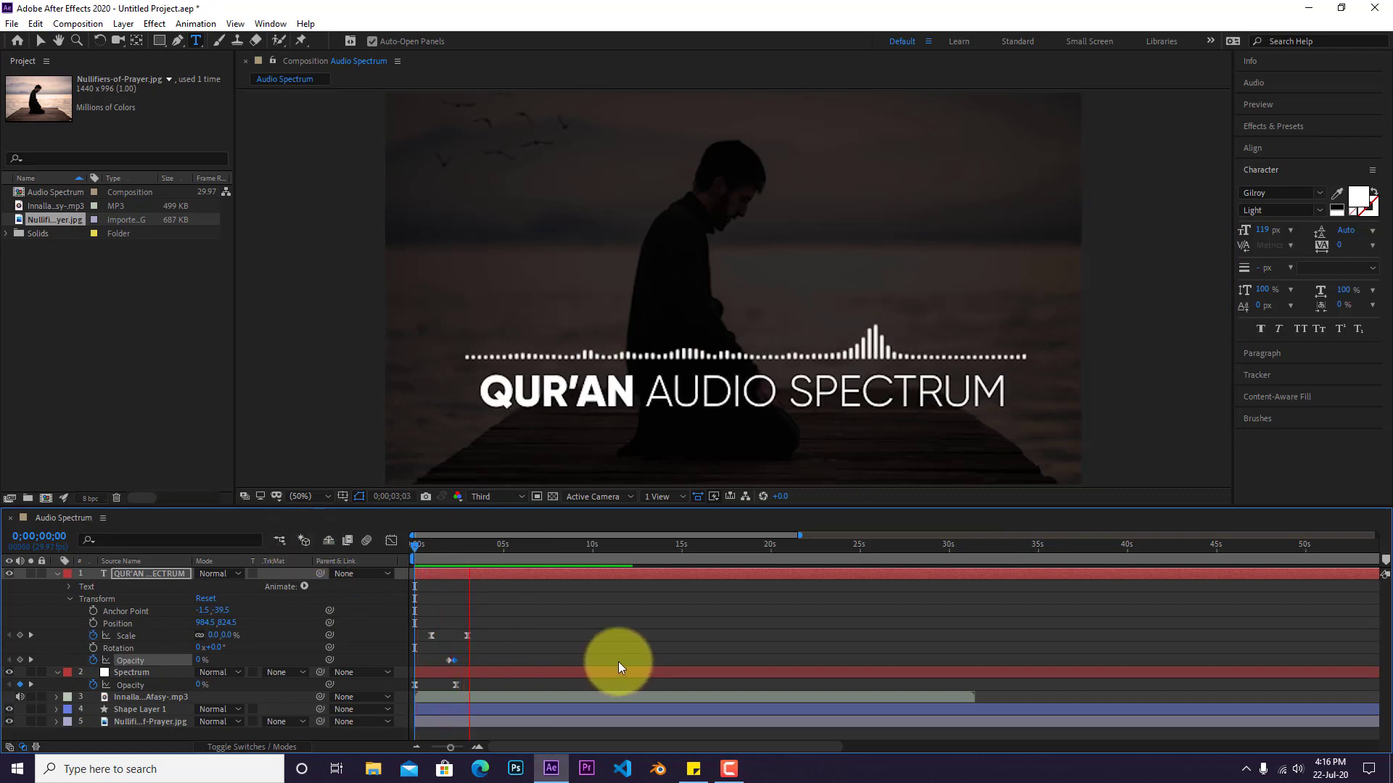
key("space")
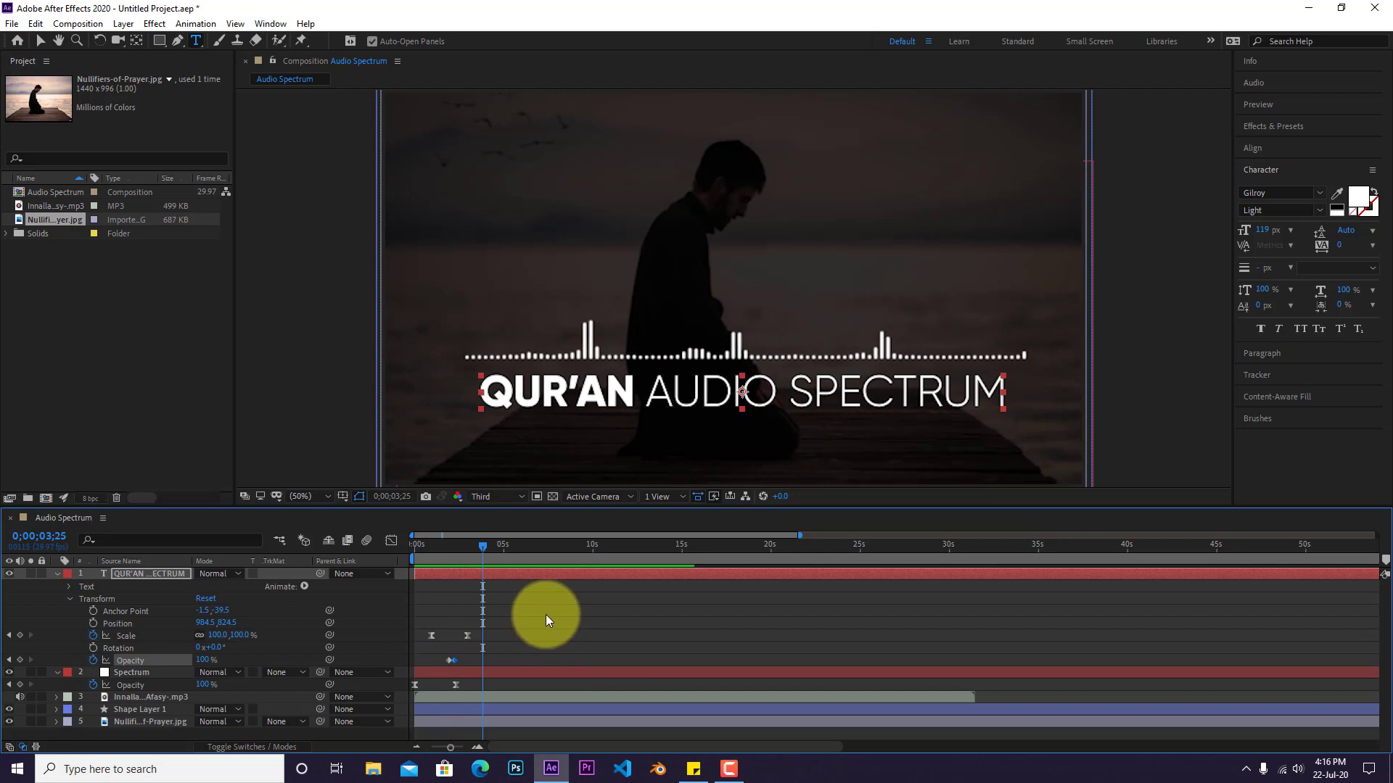
key("space")
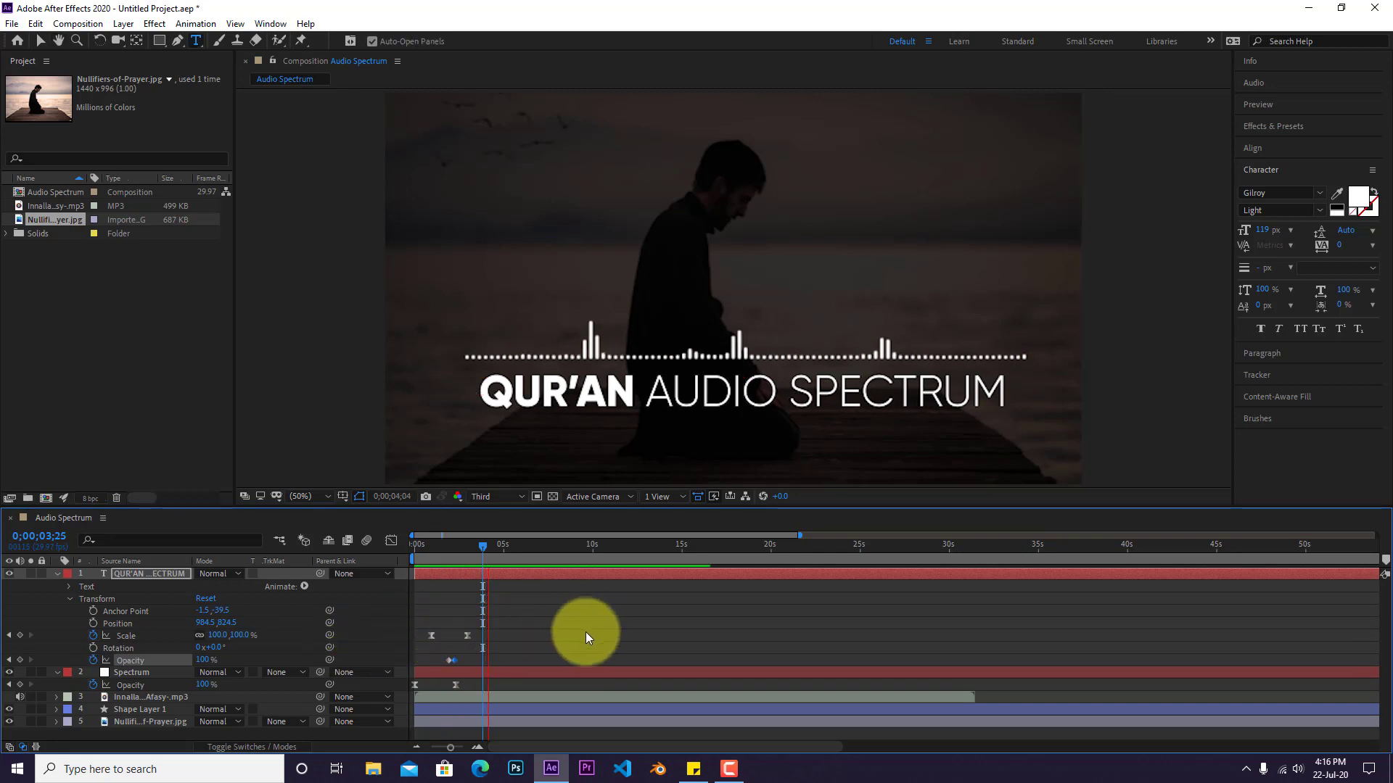
Add title Scale keyframes of 102% at 0;00;04;16 and 100% at 0;00;06;21.
key("space")
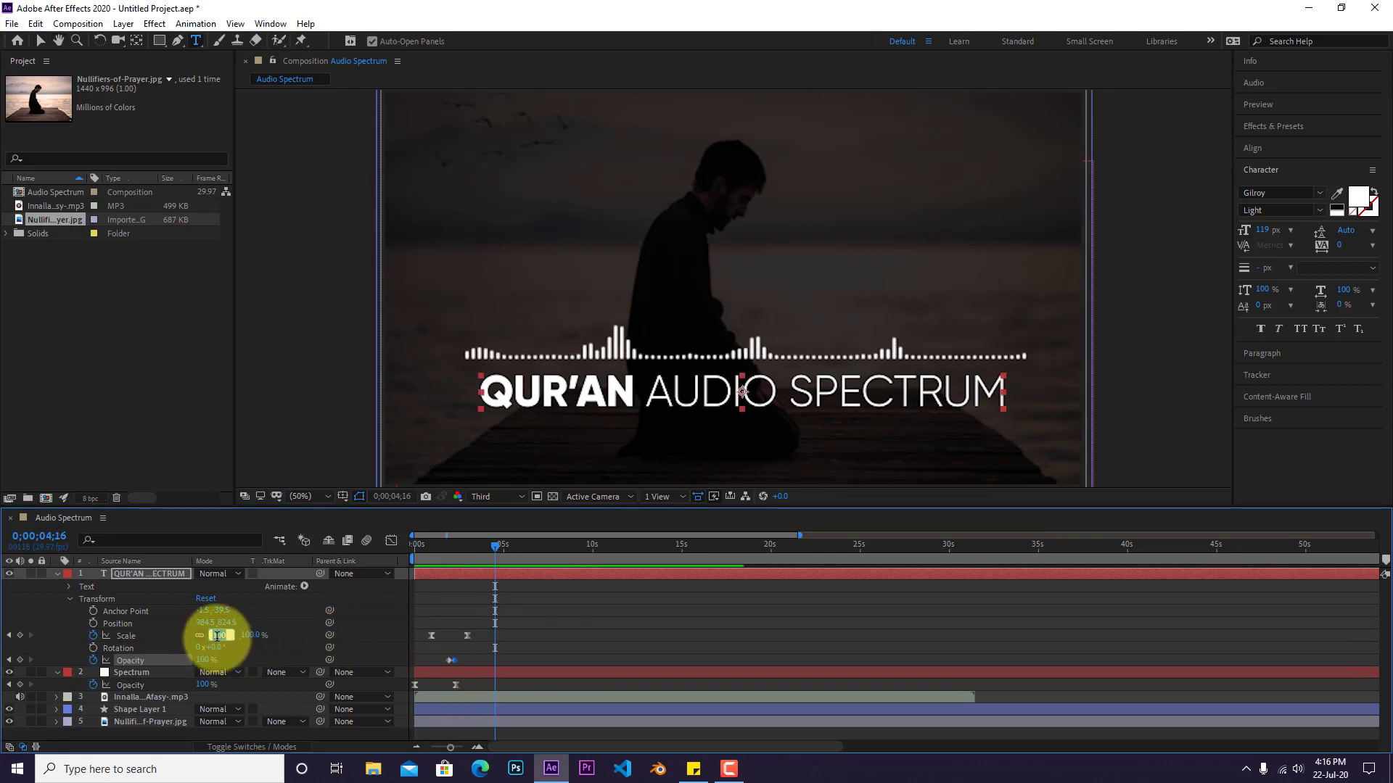
type("102")
key("Return")
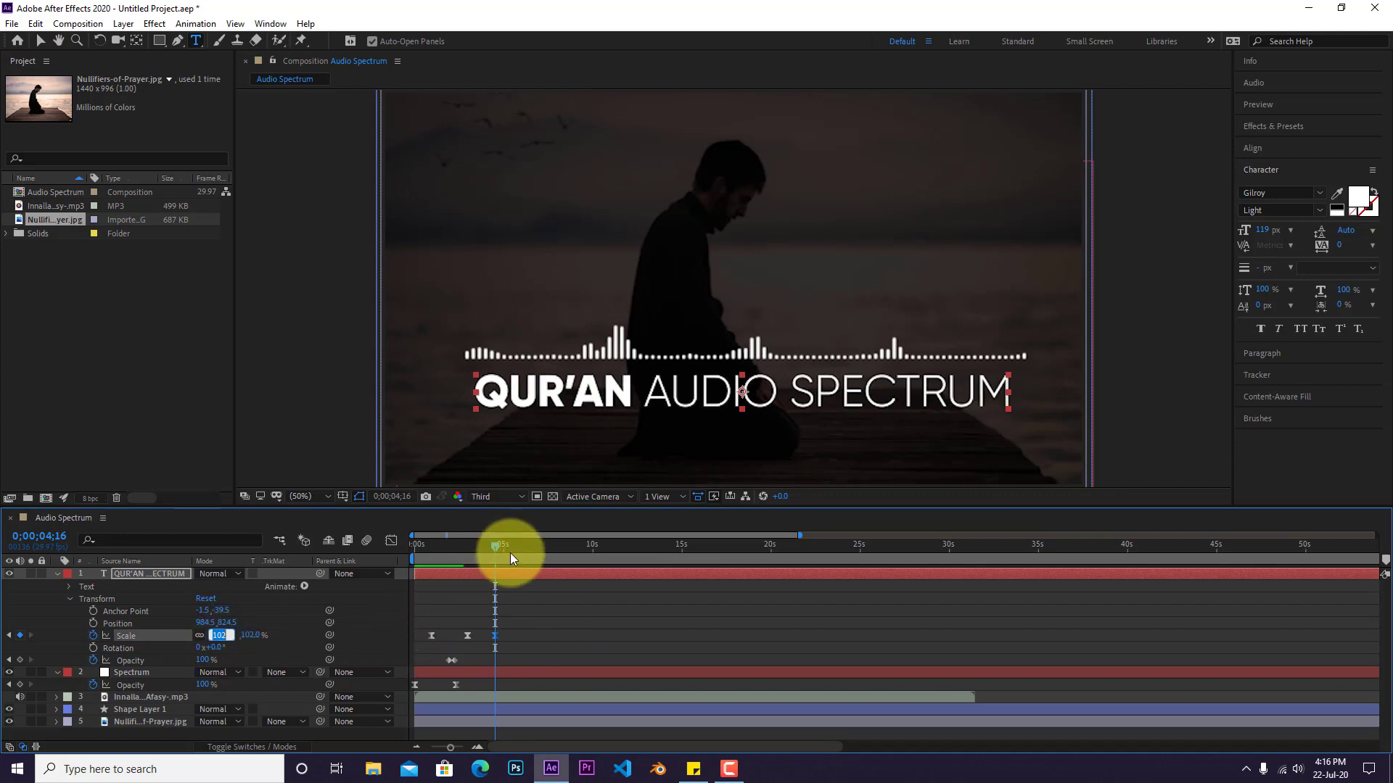
left_click_drag(491, 550, 531, 554)
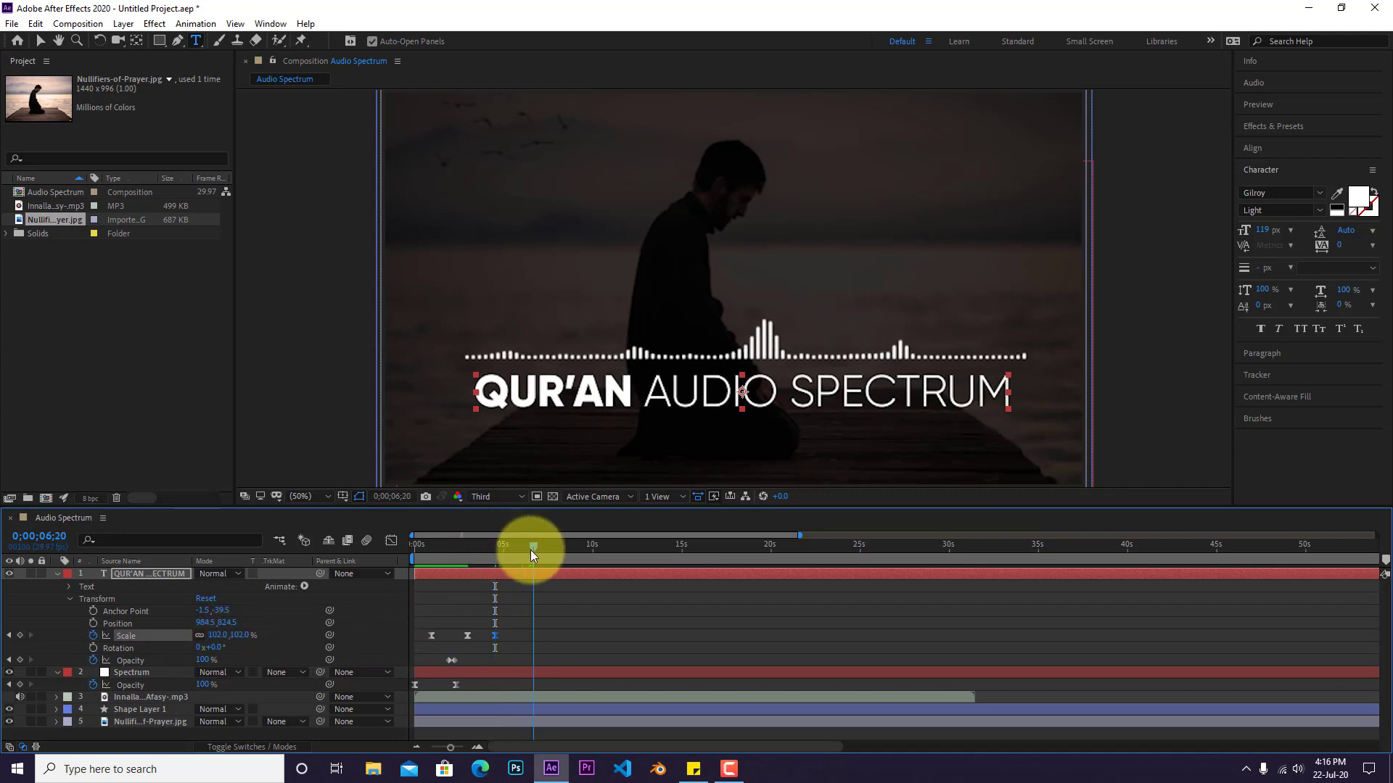
left_click(211, 635)
type("100")
key("Return")
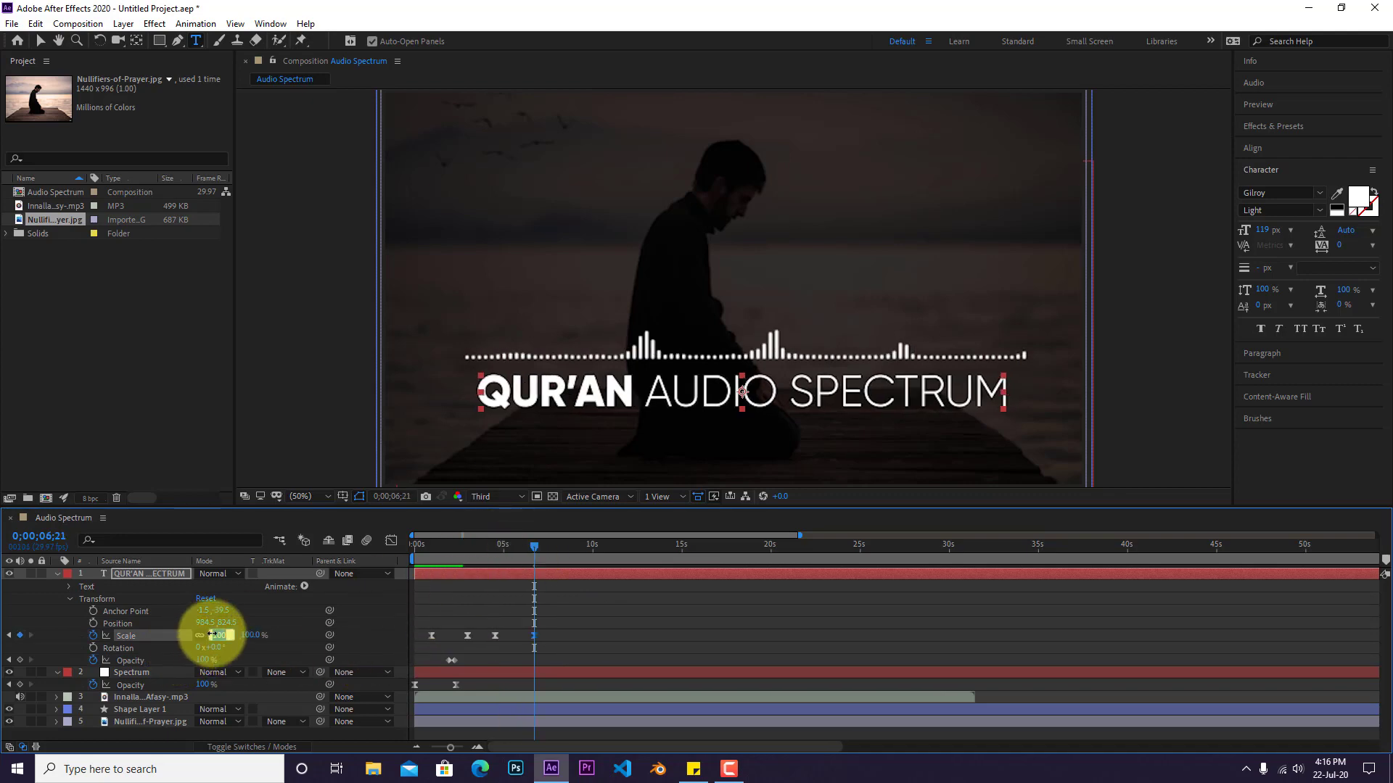
left_click(615, 662)
Preview the title's scale animation from the start and move its last Scale keyframe to just past the eight-second mark.
left_click_drag(472, 546, 341, 555)
key("space")
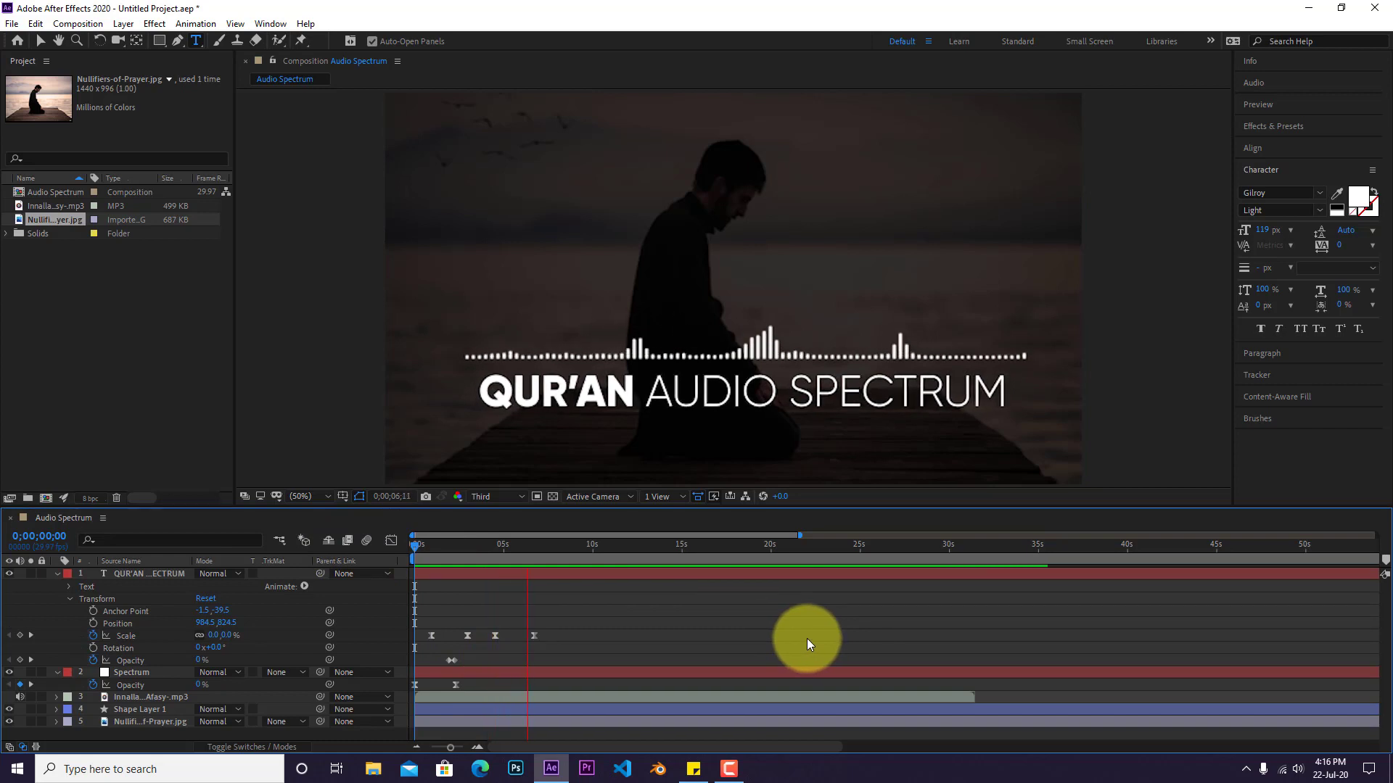
key("space")
left_click_drag(535, 637, 563, 637)
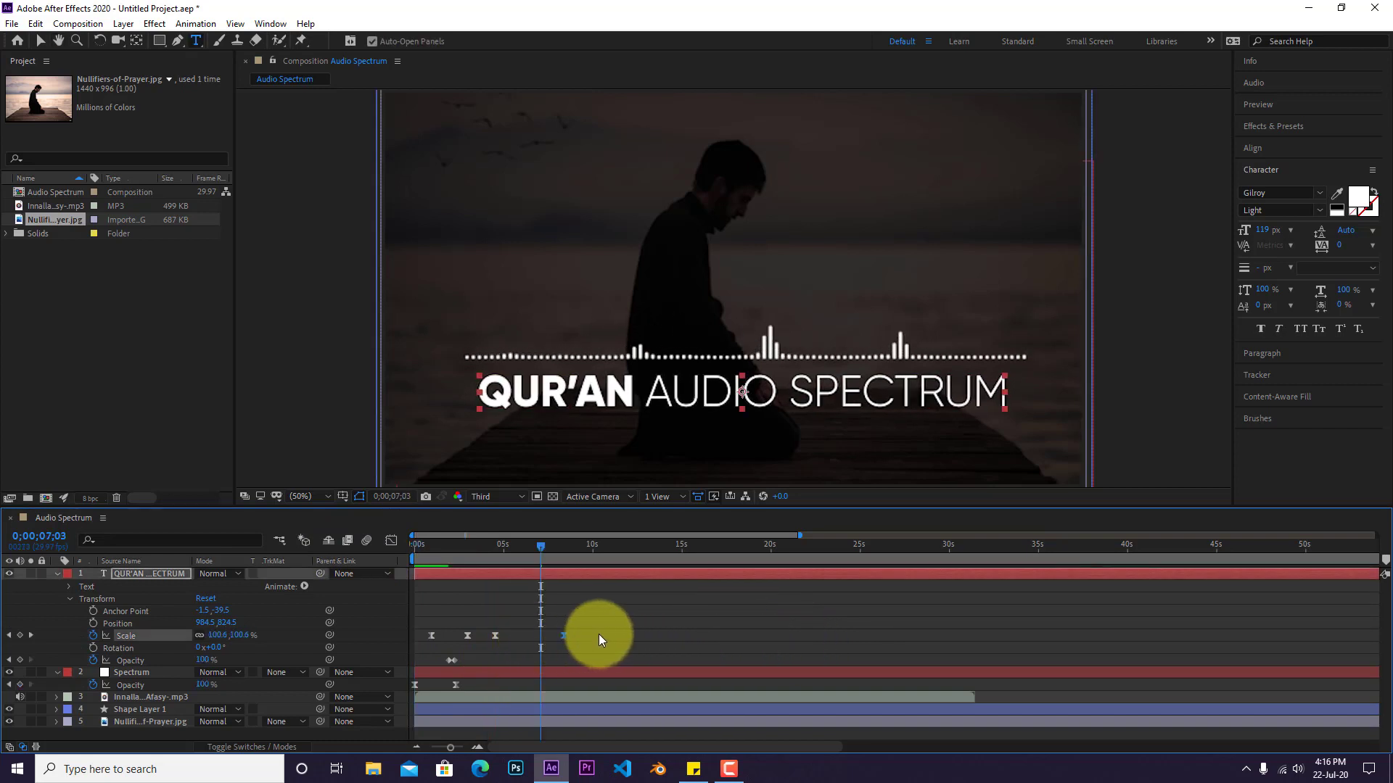
Collapse the title and Spectrum layer properties while playing the composition from the start to 0;00;26;16.
left_click(70, 599)
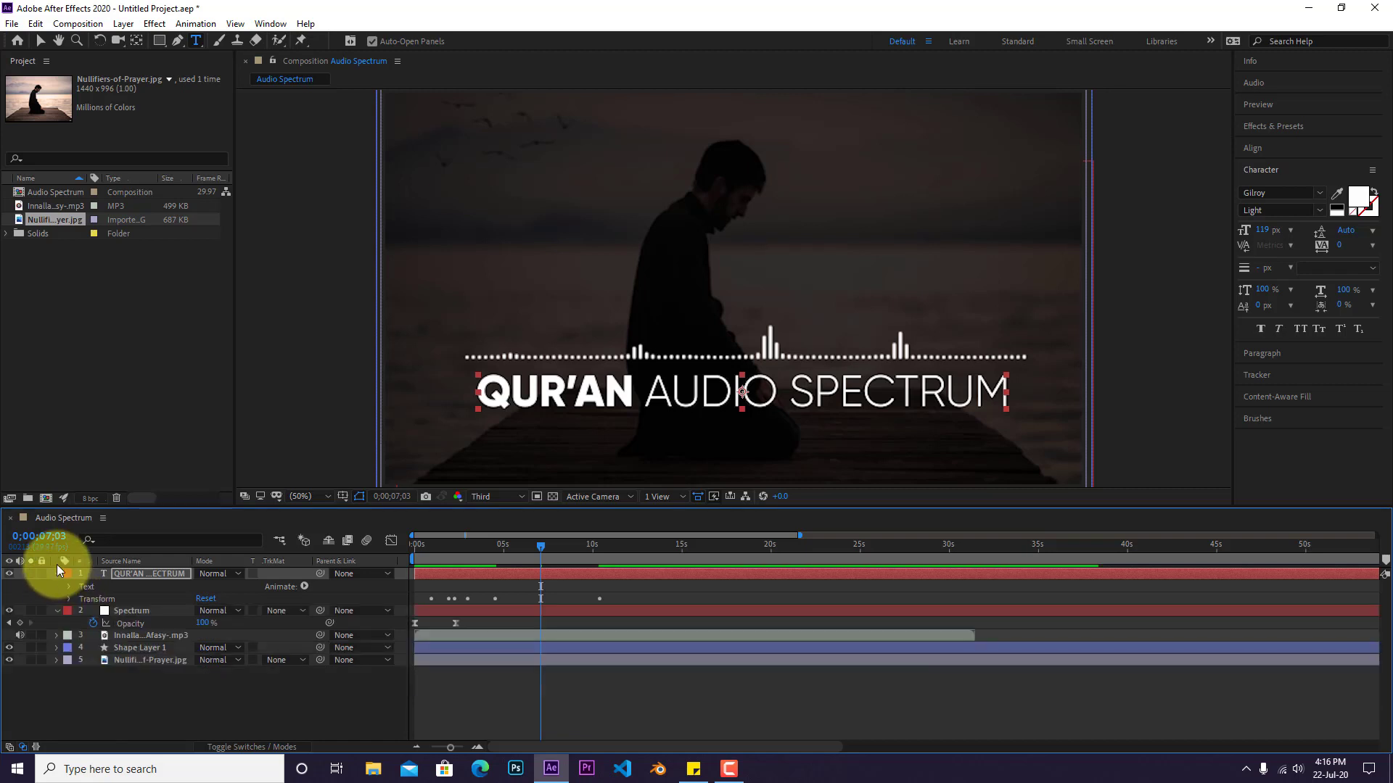
left_click(57, 573)
left_click_drag(540, 546, 311, 560)
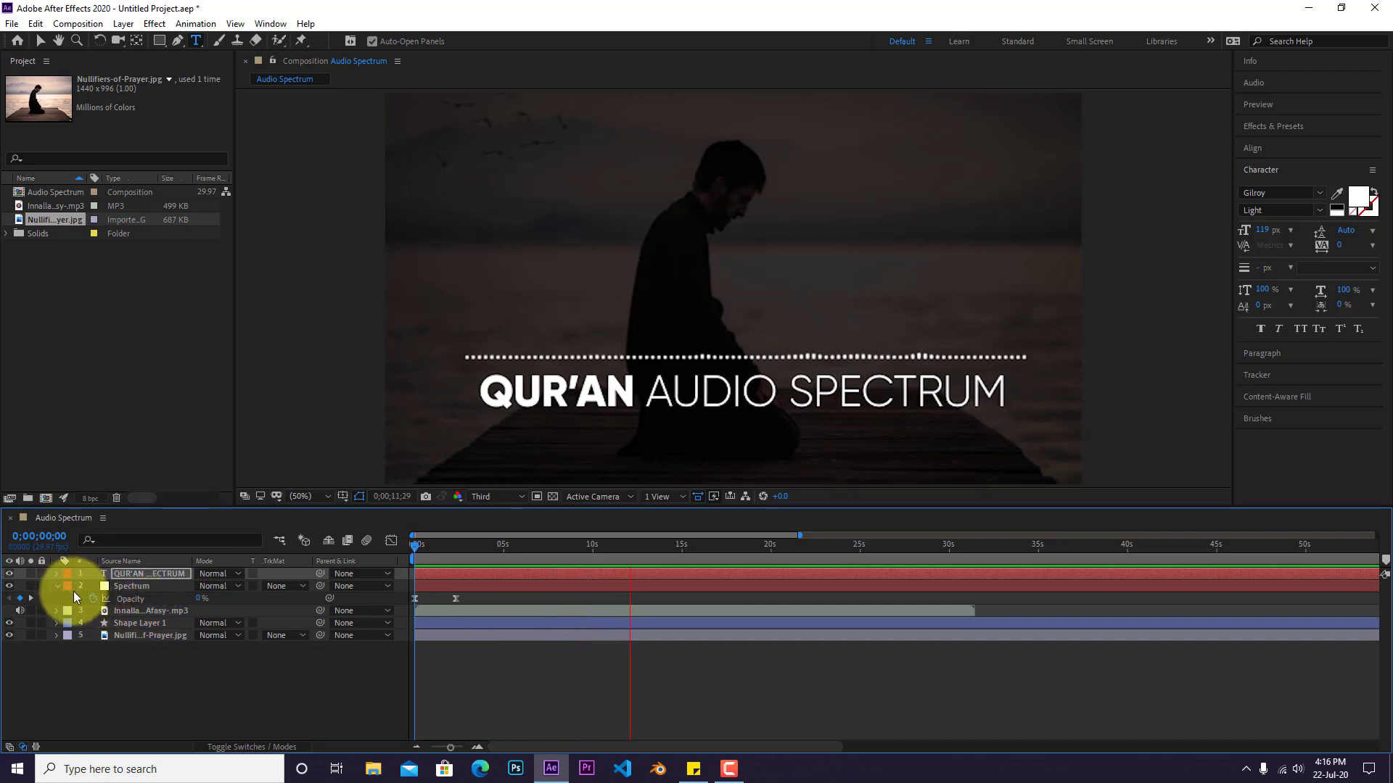
key("space")
key("space")
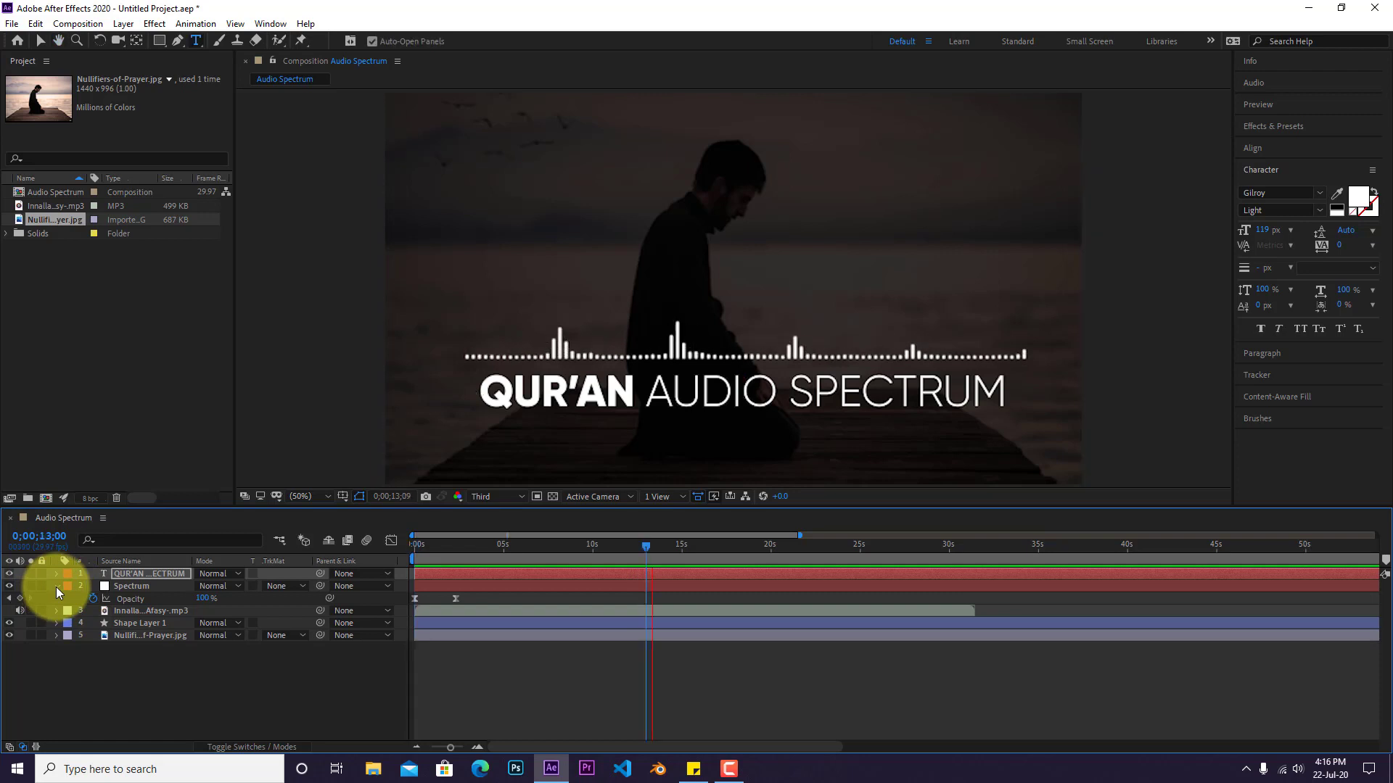
left_click(57, 586)
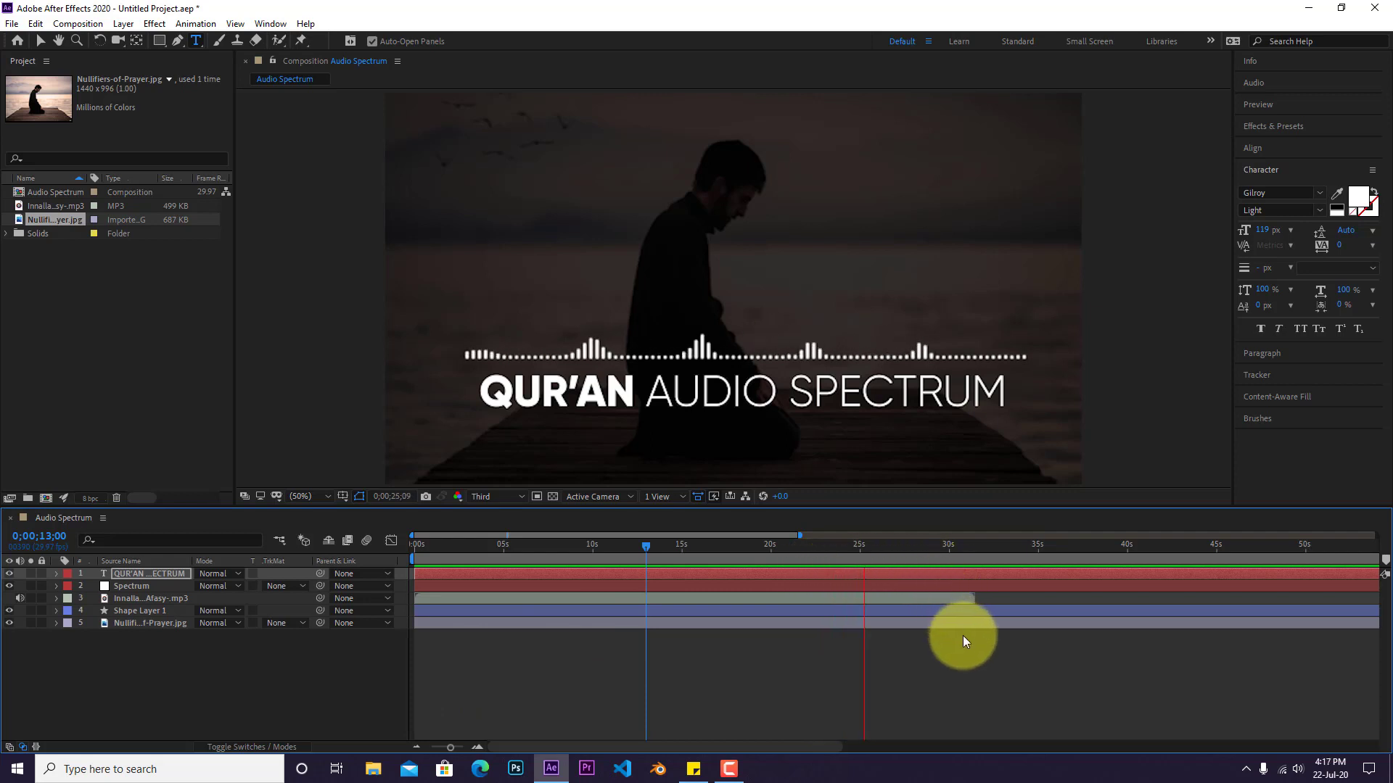
key("space")
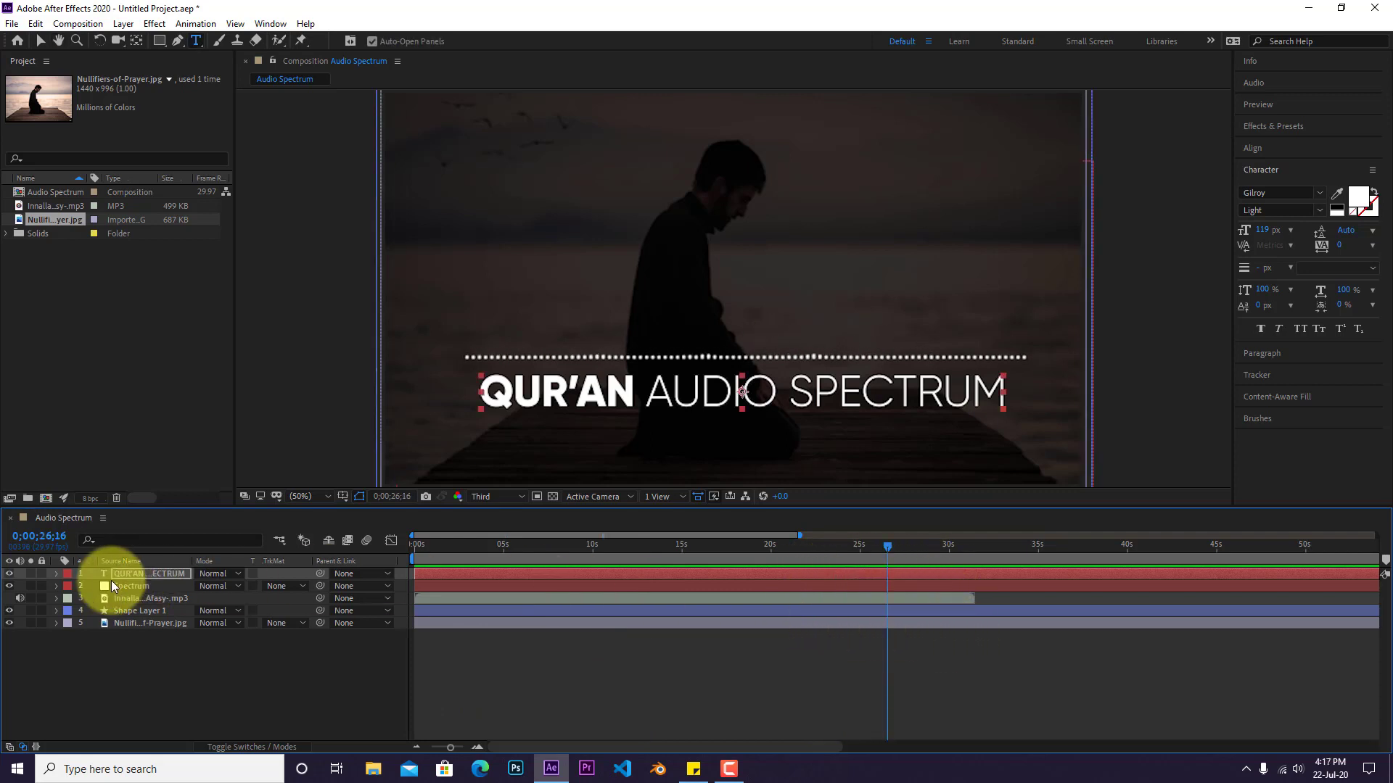
Add Spectrum layer Opacity keyframes of 100% at 0;00;26;16 and 0% at 0;00;28;00, and move the last one to 0;00;27;15.
left_click(168, 586)
key("t")
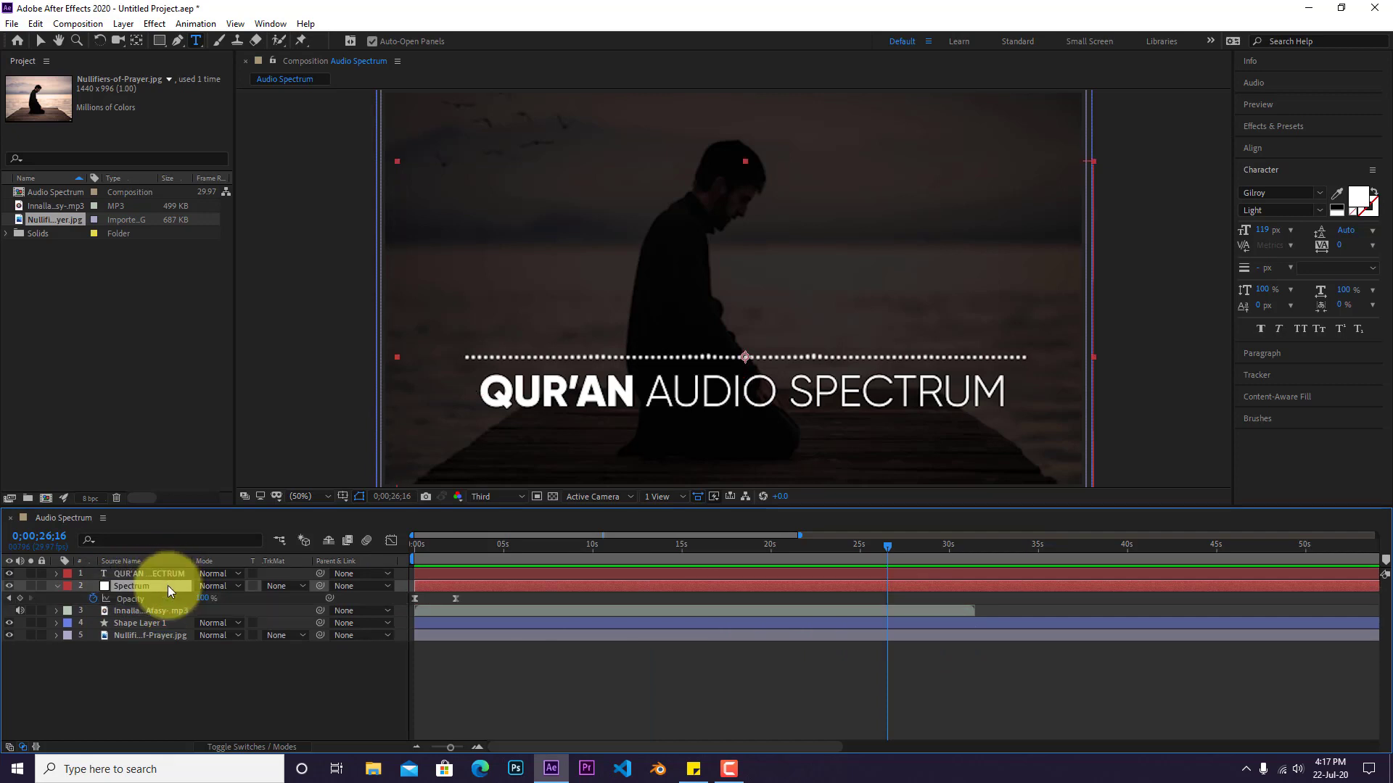
left_click(56, 588)
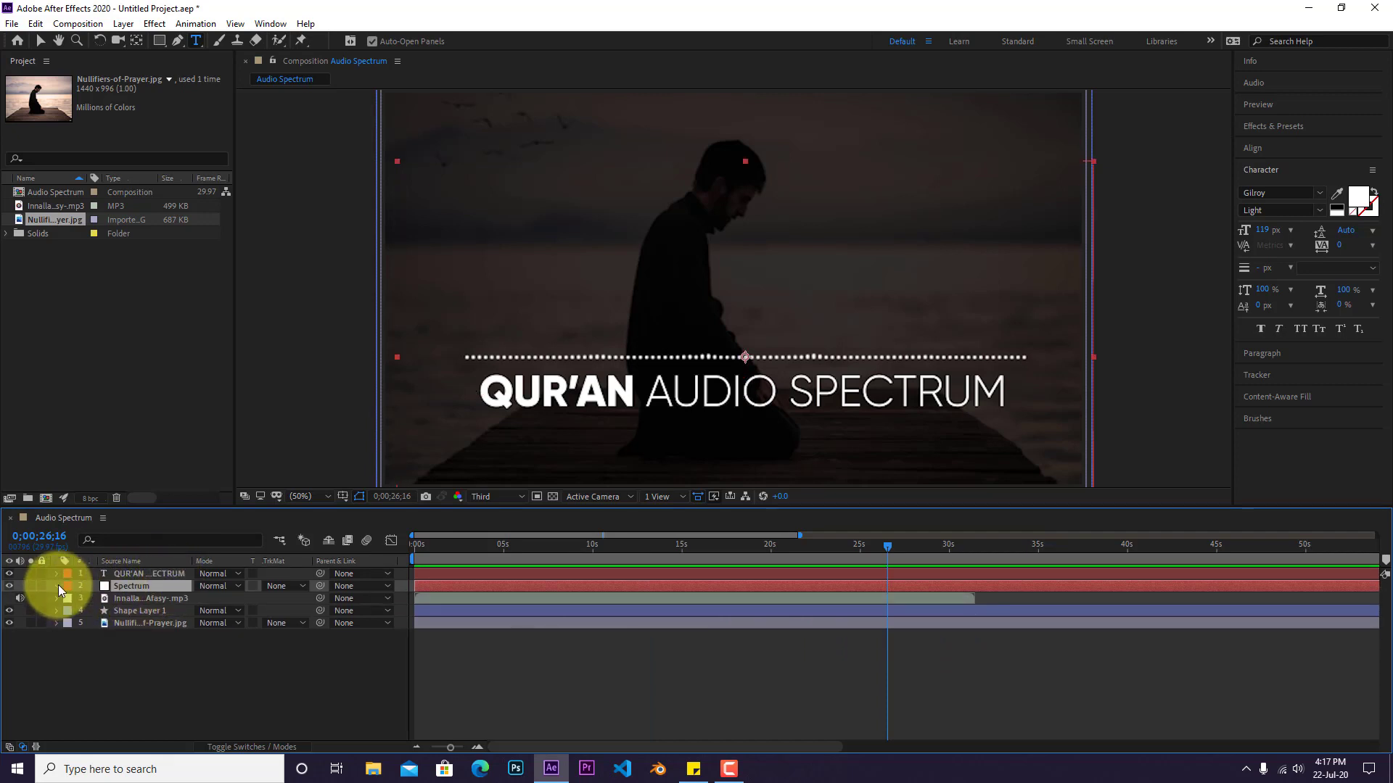
left_click(58, 585)
left_click(71, 609)
left_click(71, 609)
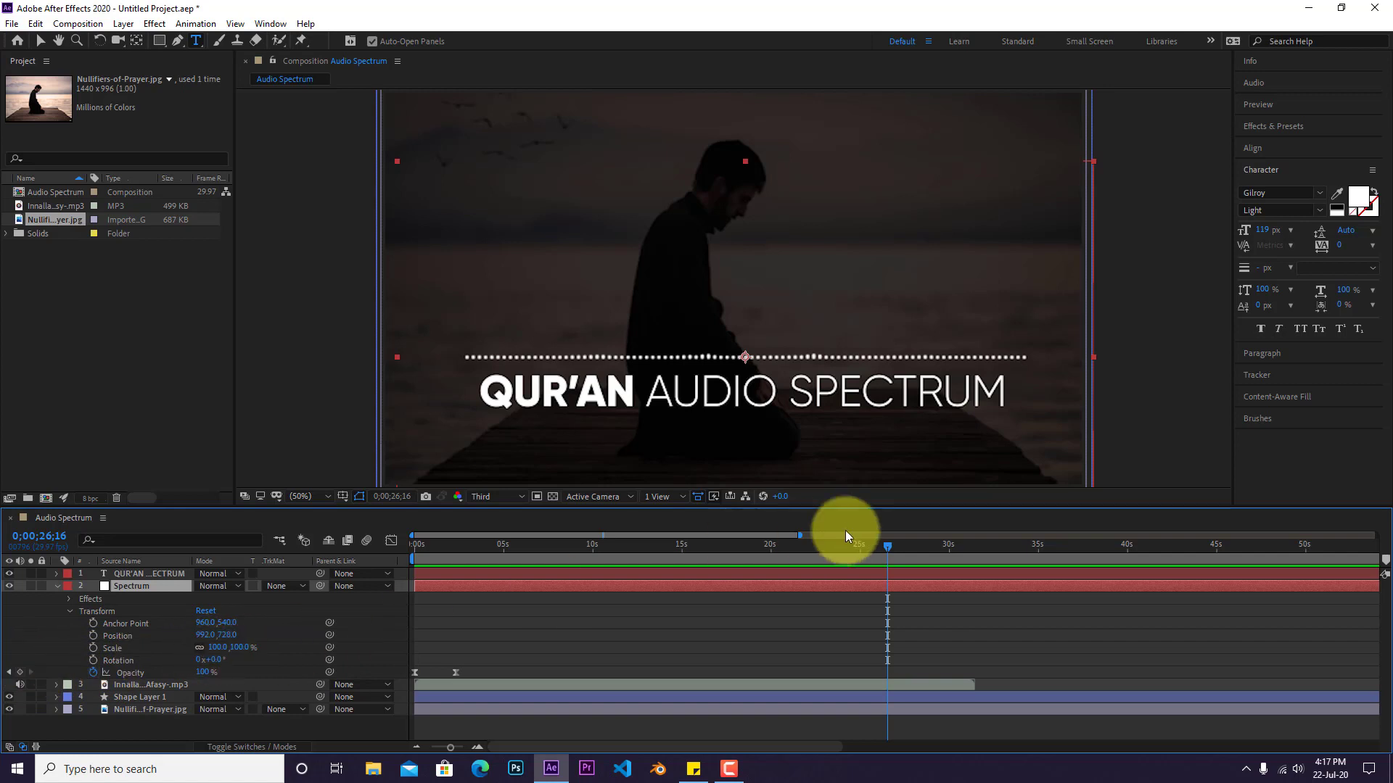
left_click_drag(888, 549, 914, 546)
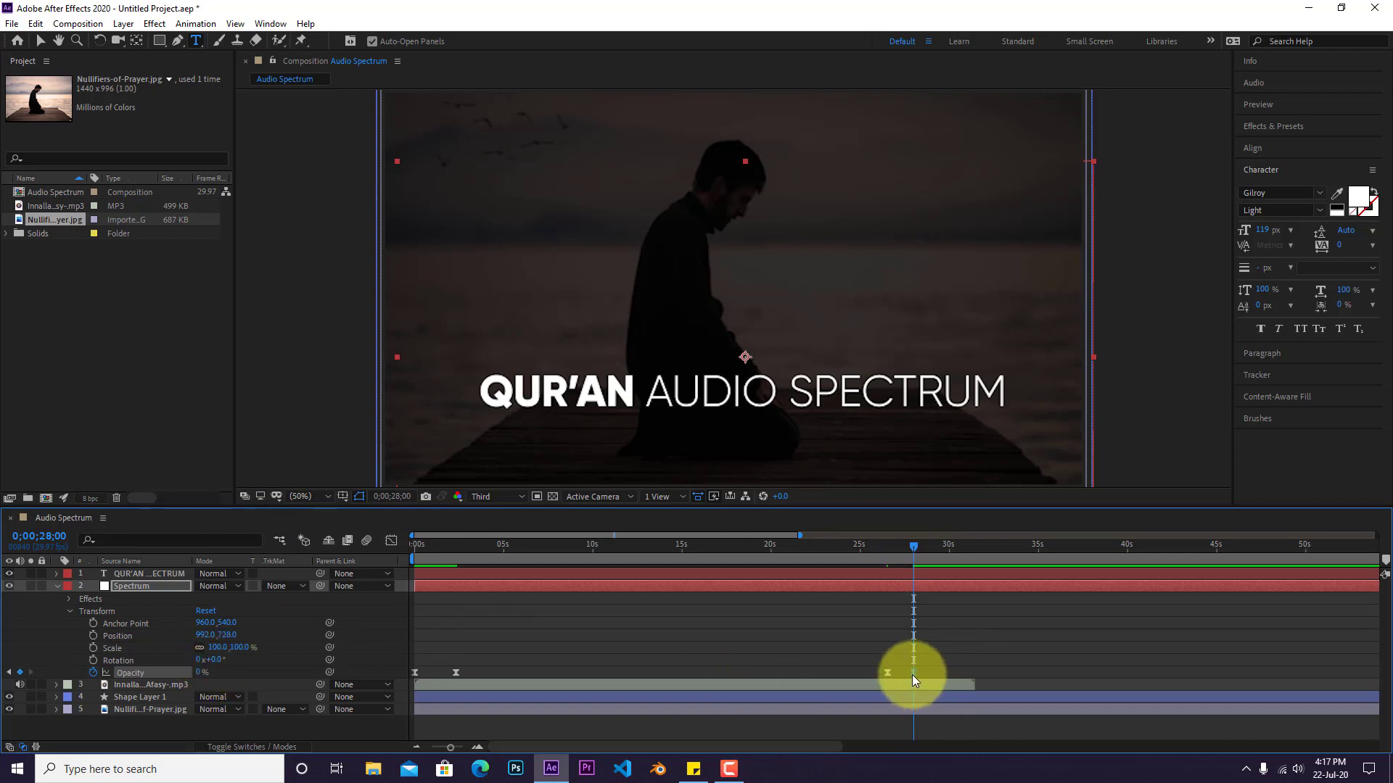
left_click_drag(912, 673, 903, 673)
Preview the spectrum's fade-out from 0;00;24;15.
left_click(851, 554)
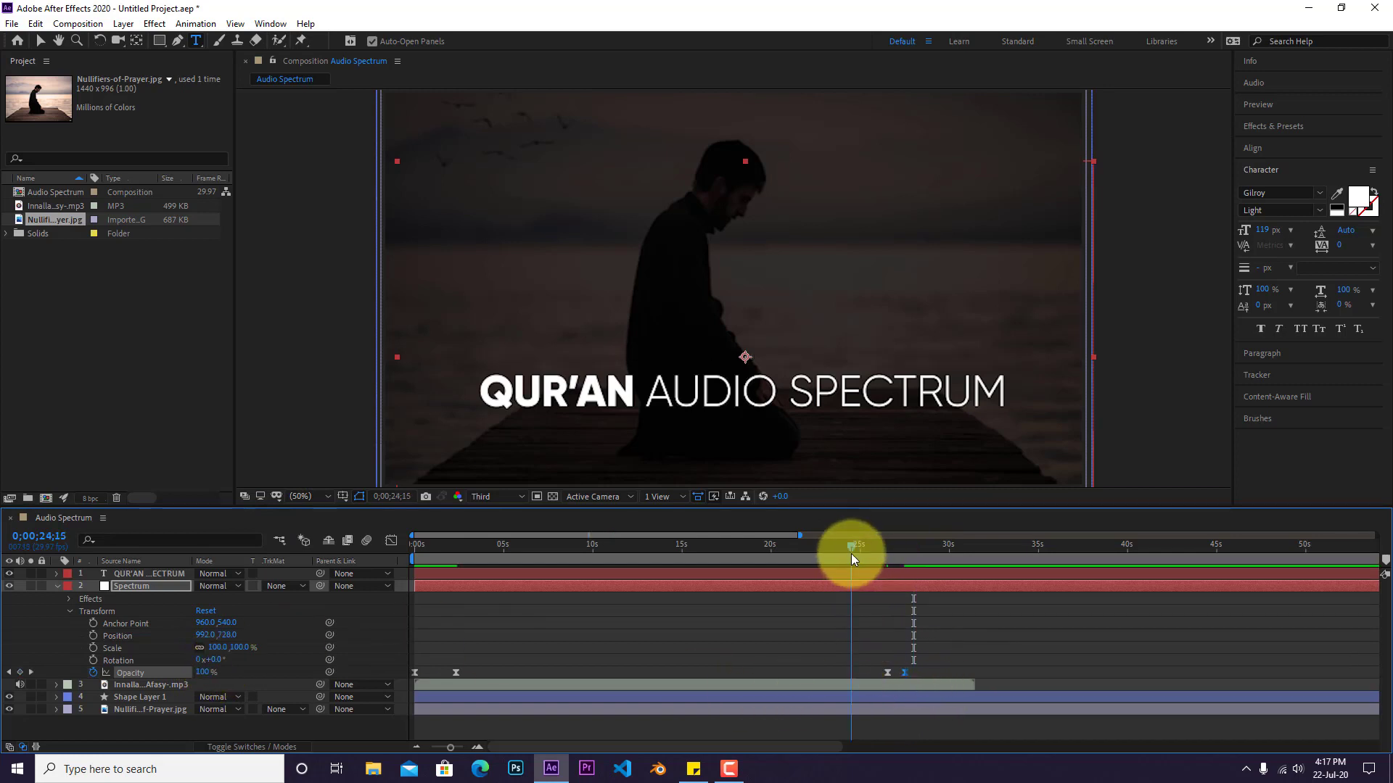
key("space")
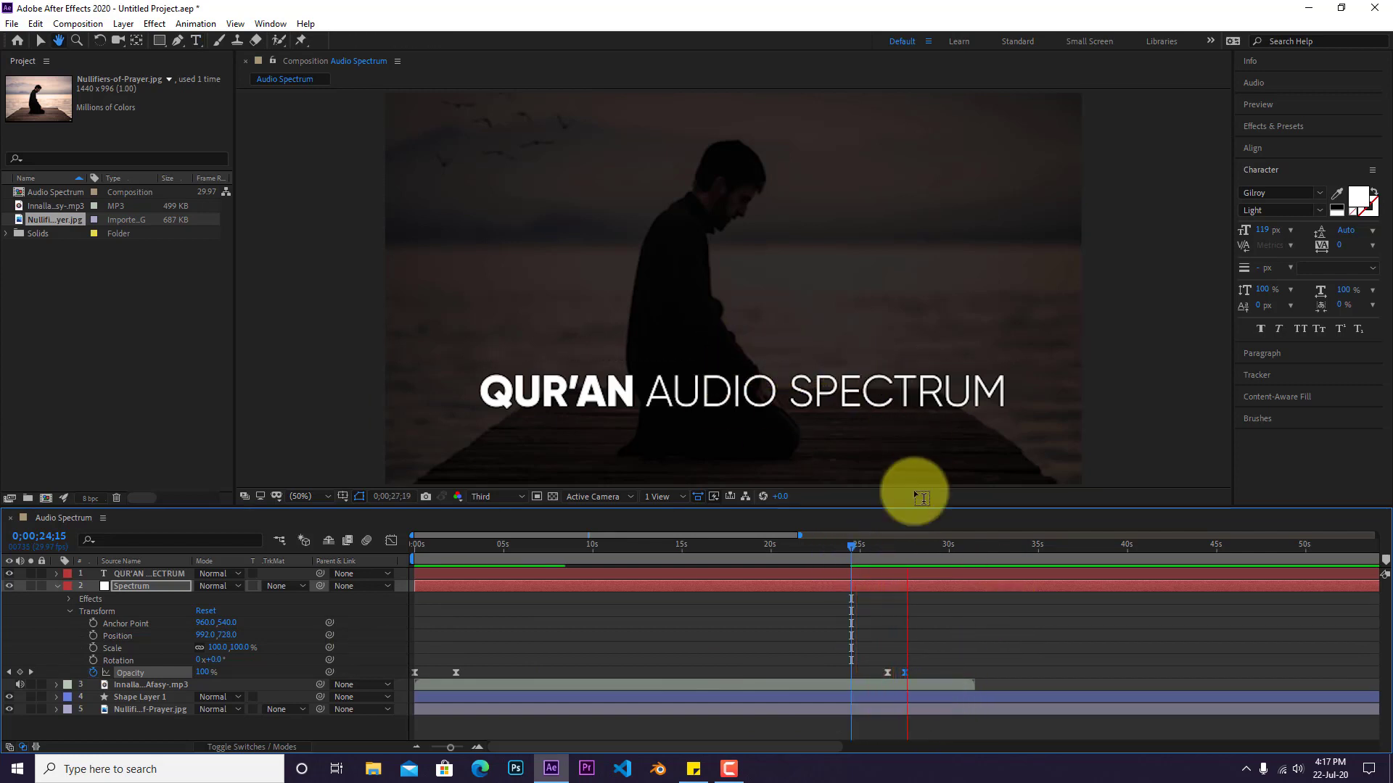
key("space")
Add an Opacity keyframe of 100% to the title layer at 0;00;26;16.
left_click_drag(906, 546, 887, 544)
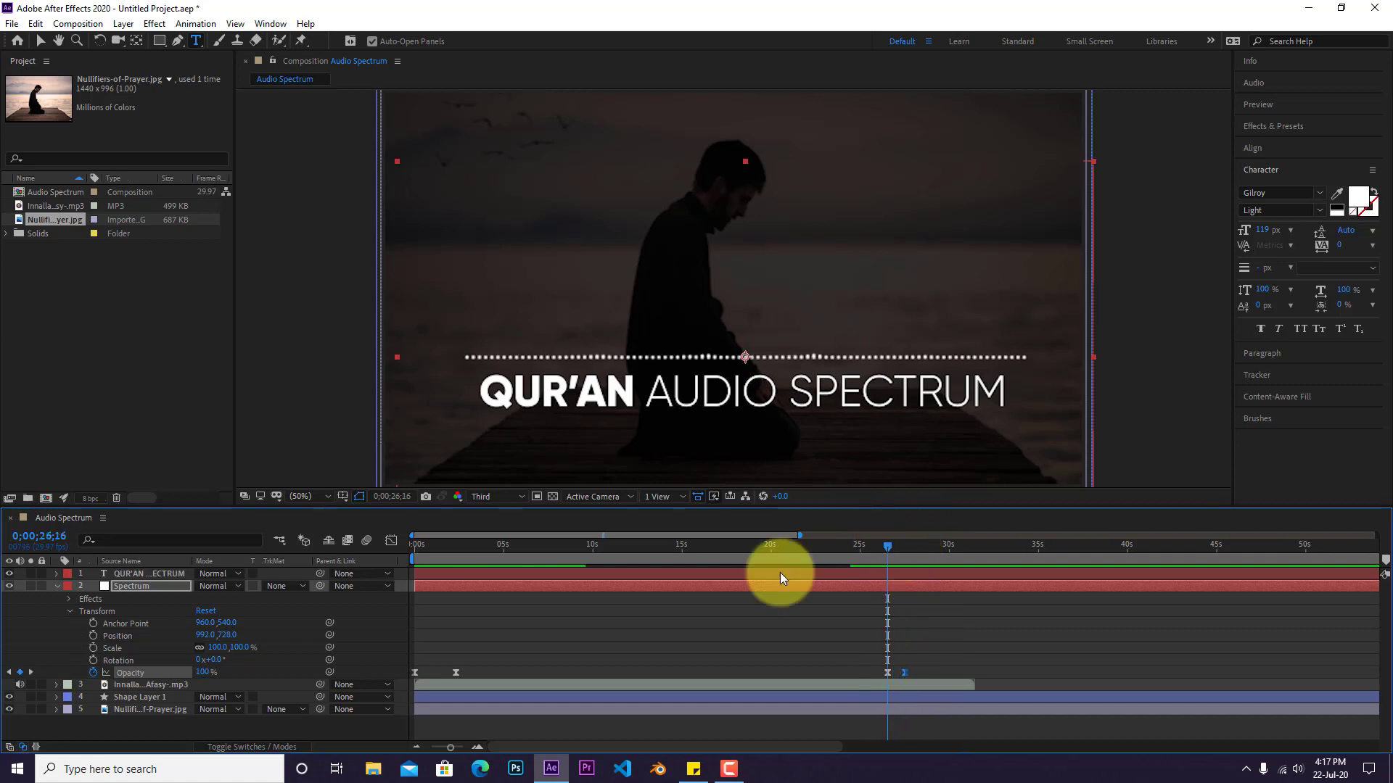
left_click(124, 574)
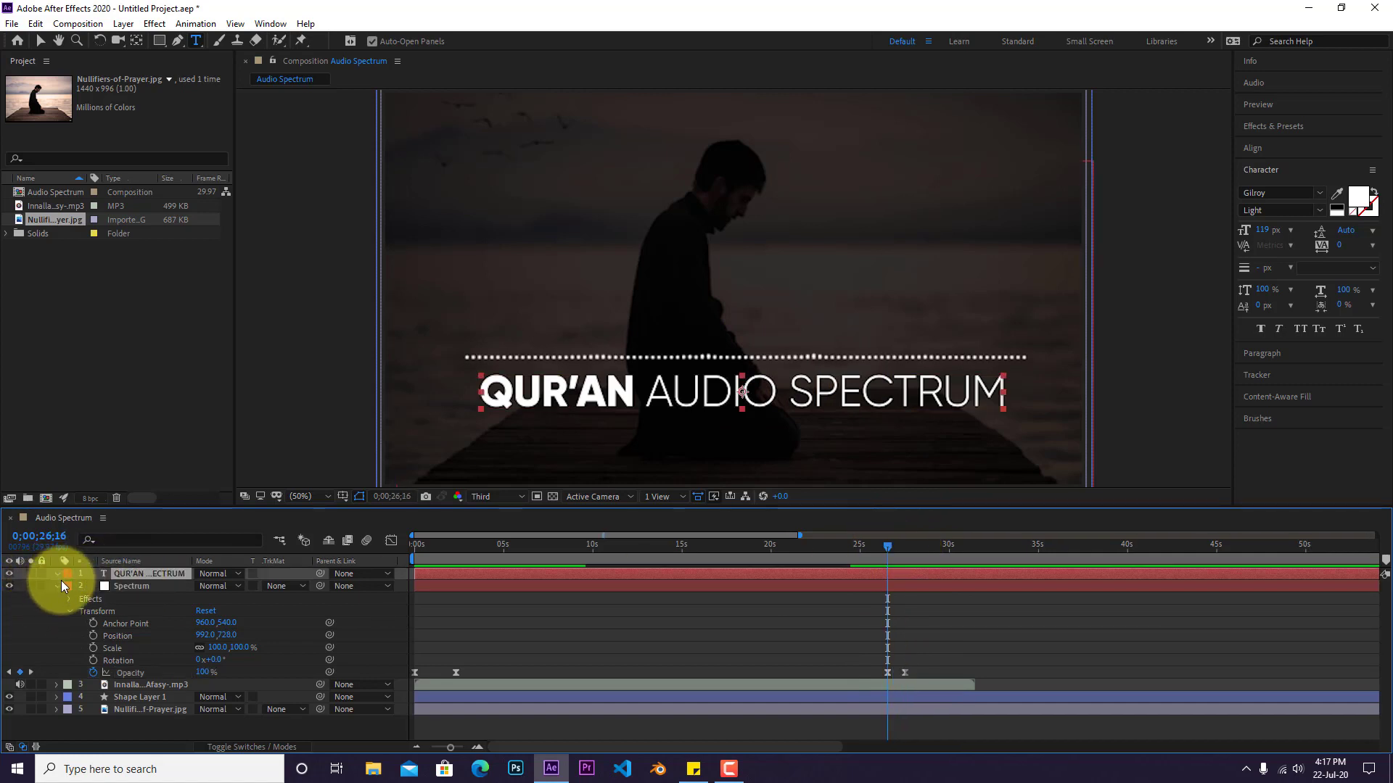
left_click(58, 574)
left_click(70, 599)
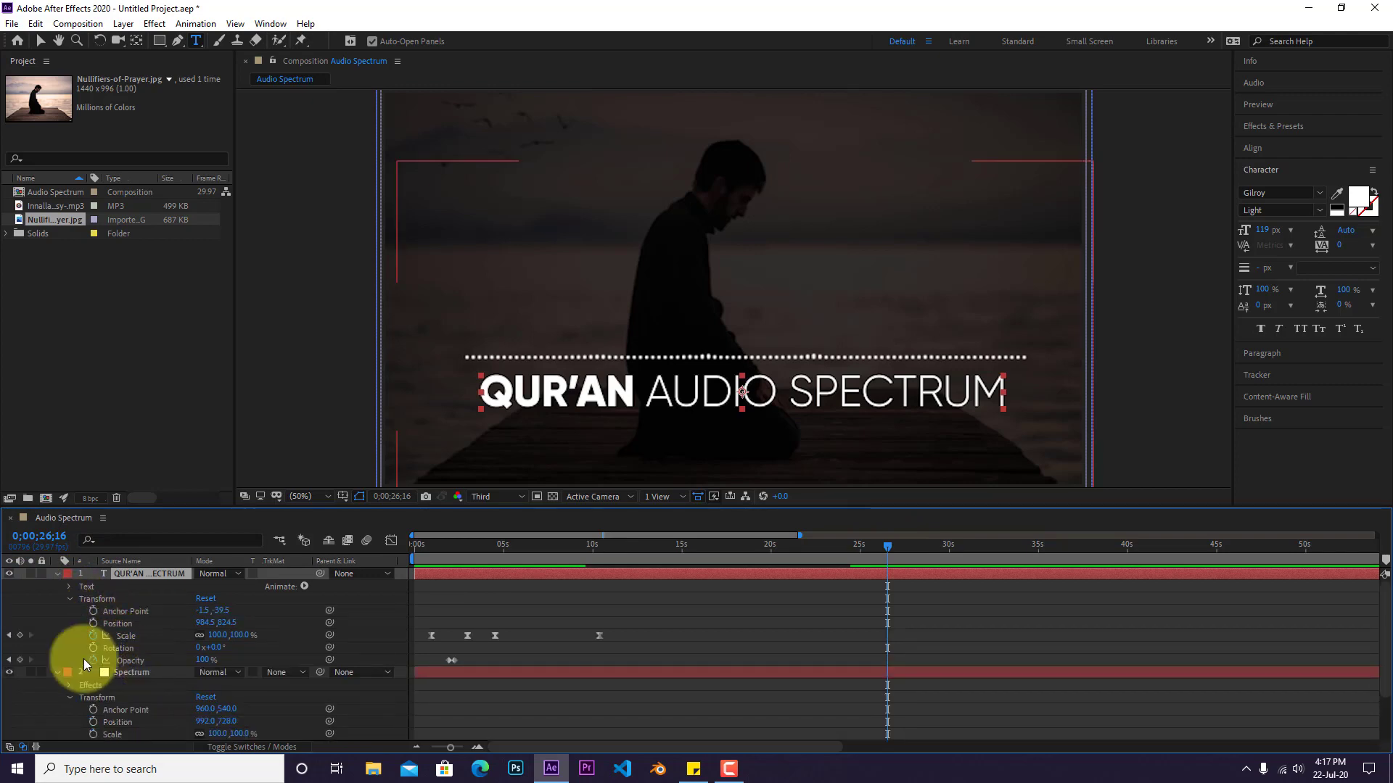
left_click(20, 660)
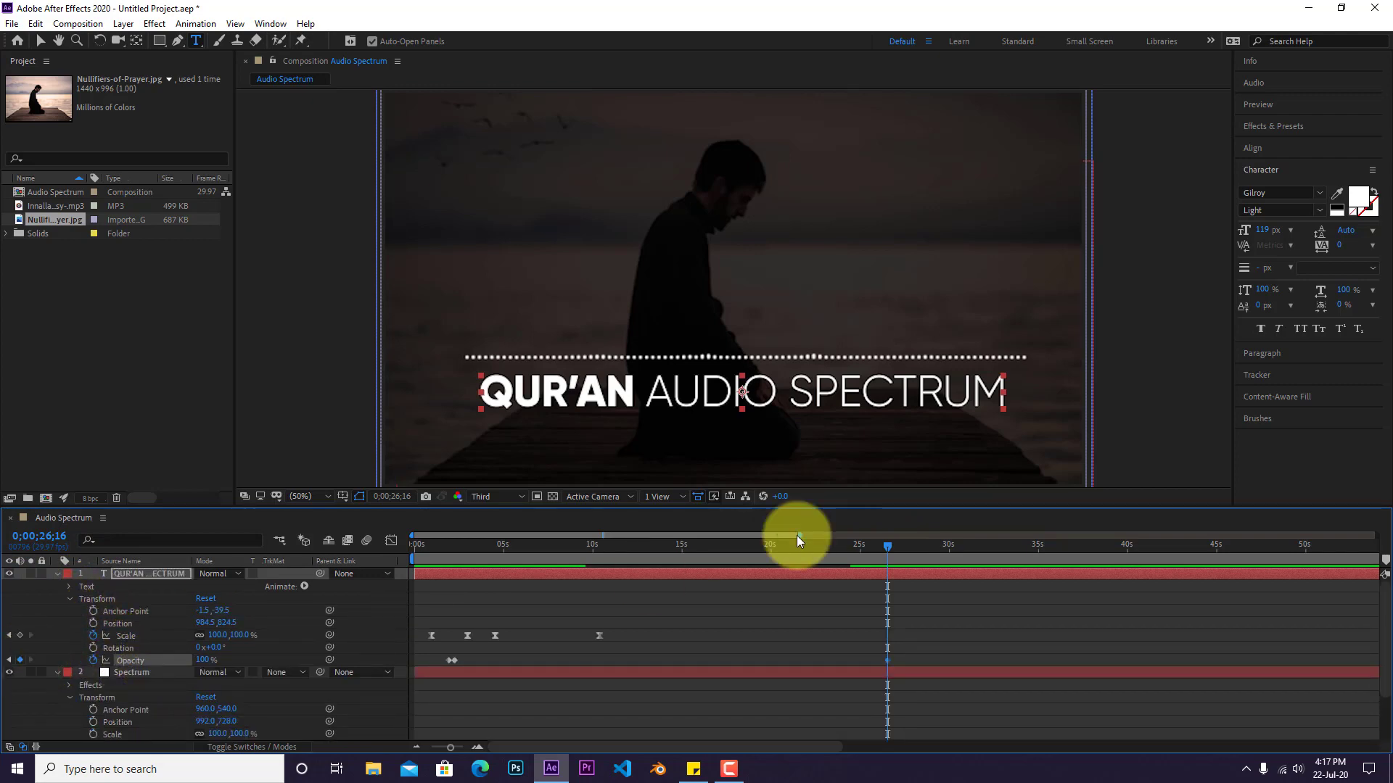
Set the title's Opacity to 0% at 0;00;27;15, in line with the spectrum's last Opacity keyframe.
left_click(903, 549)
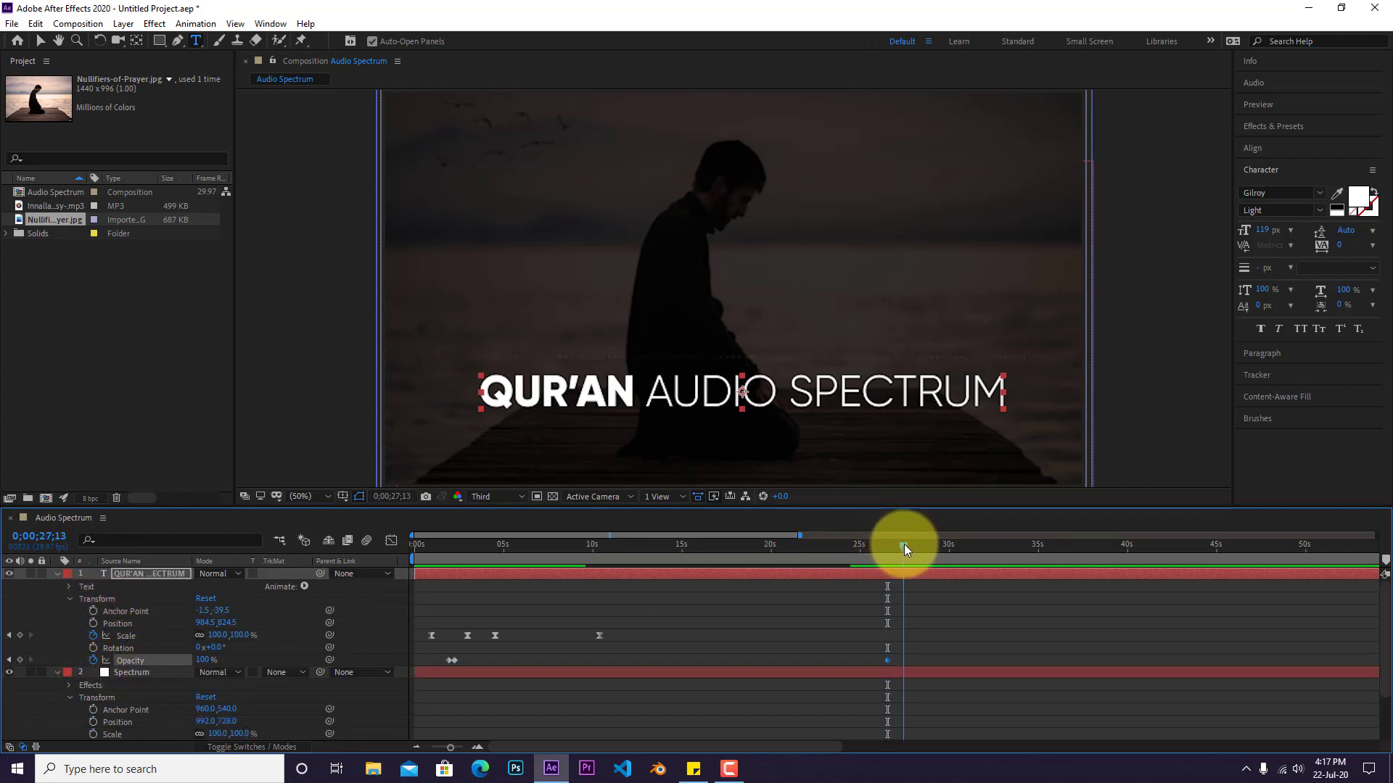
scroll(951, 631, "down", 3)
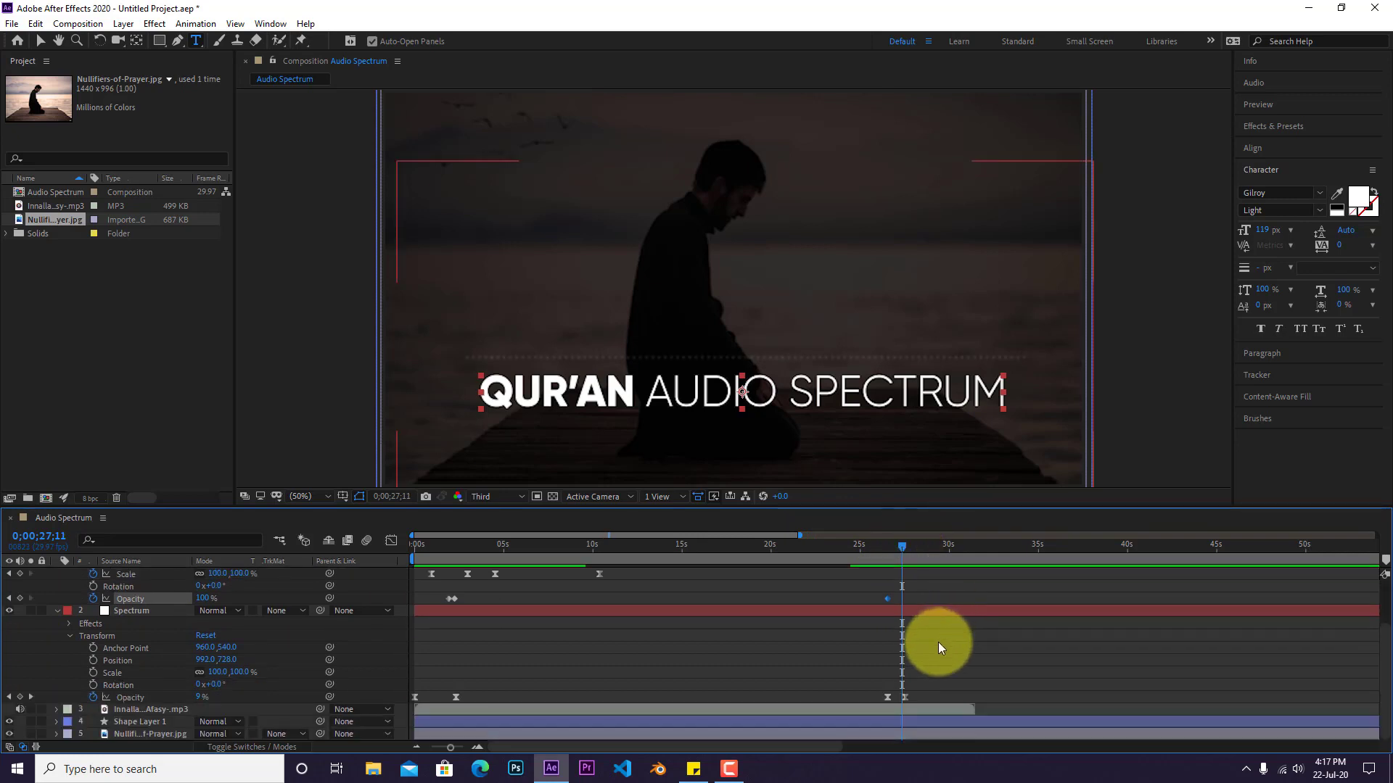
left_click(901, 550)
left_click_drag(902, 556, 905, 551)
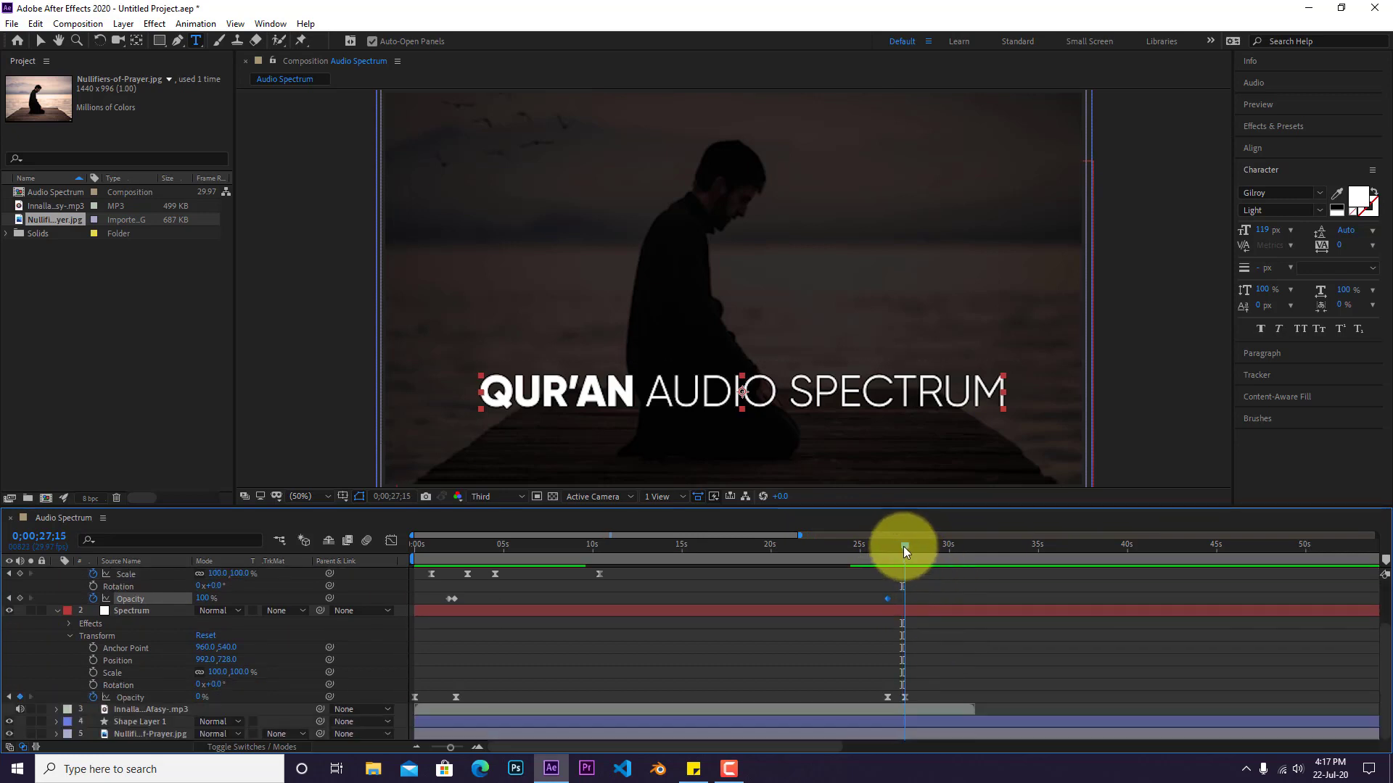
left_click(207, 599)
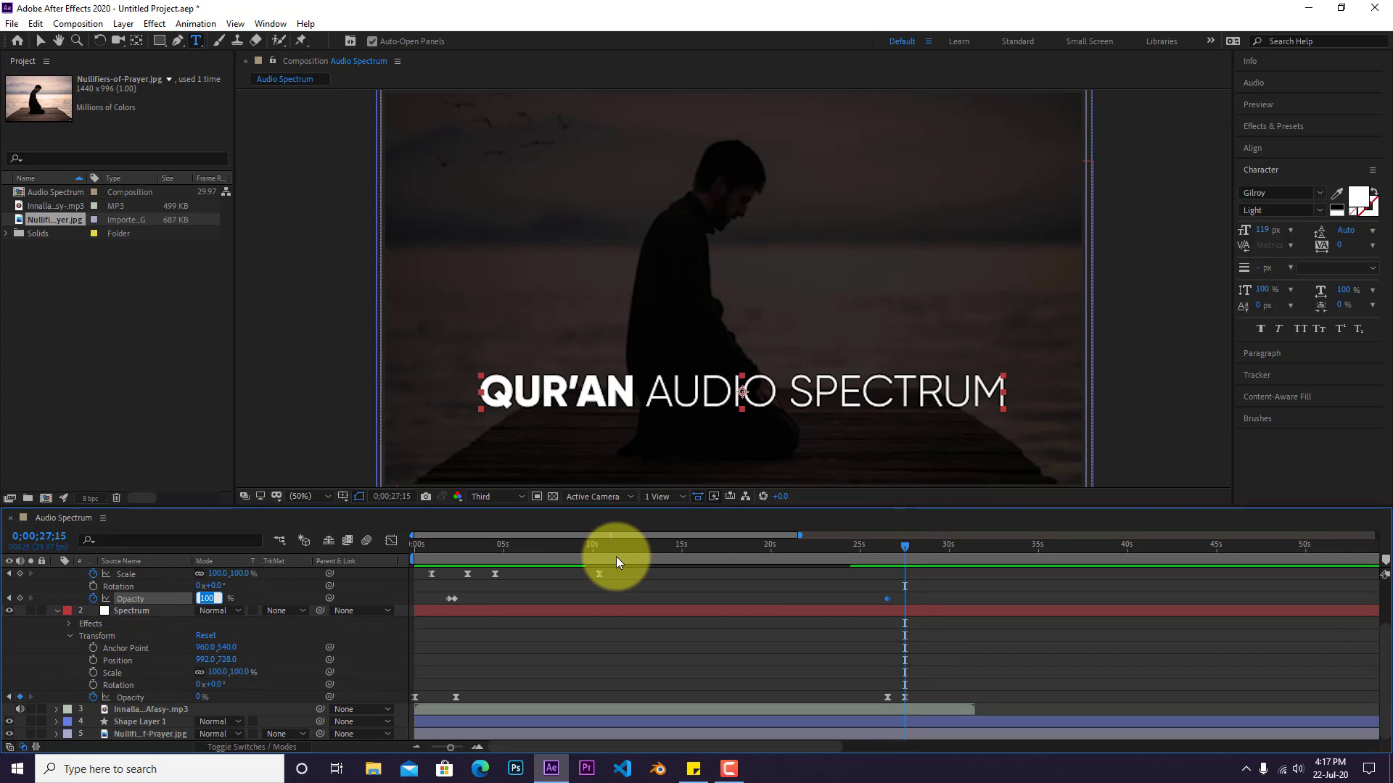
type("0")
key("Return")
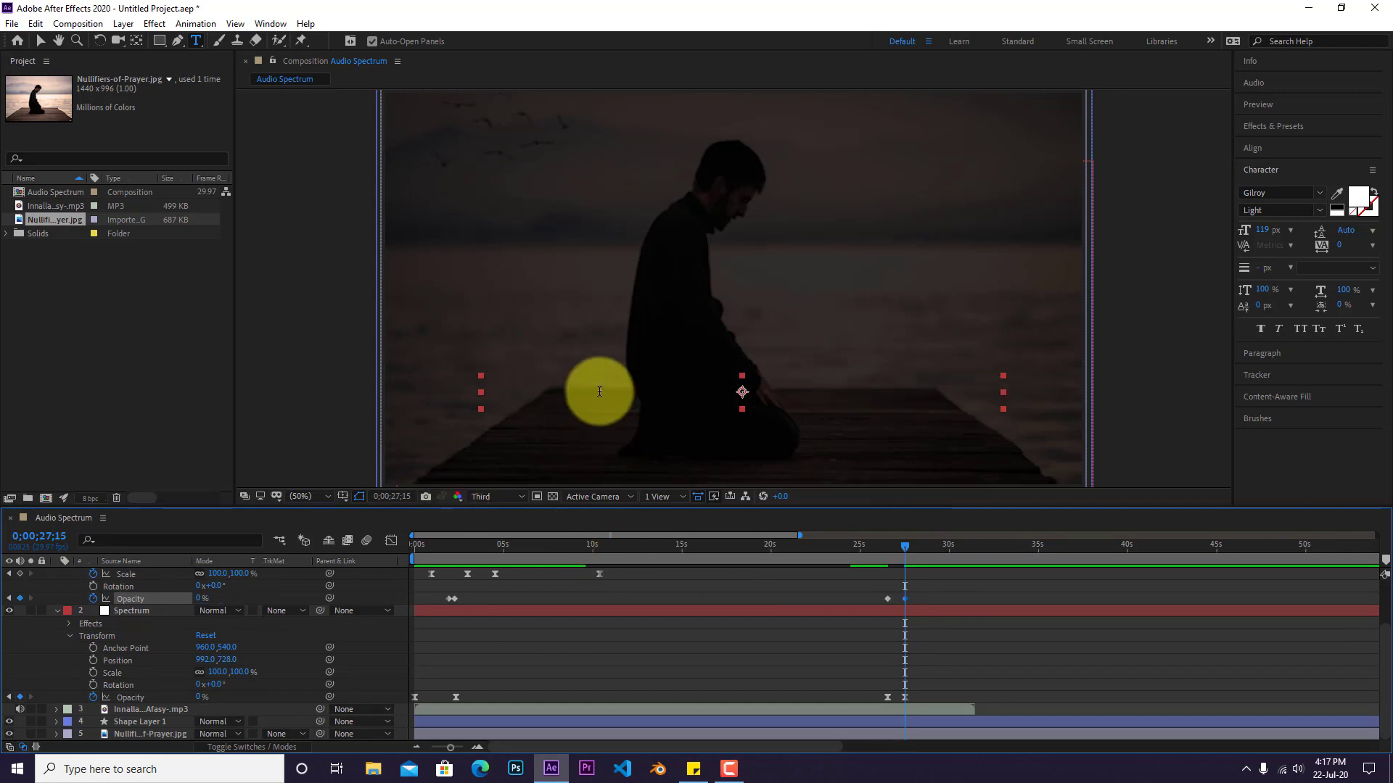
Preview the title's fade-out, shift its two Opacity keyframes slightly so they end at 0;00;27;24, and apply Easy Ease.
left_click(870, 557)
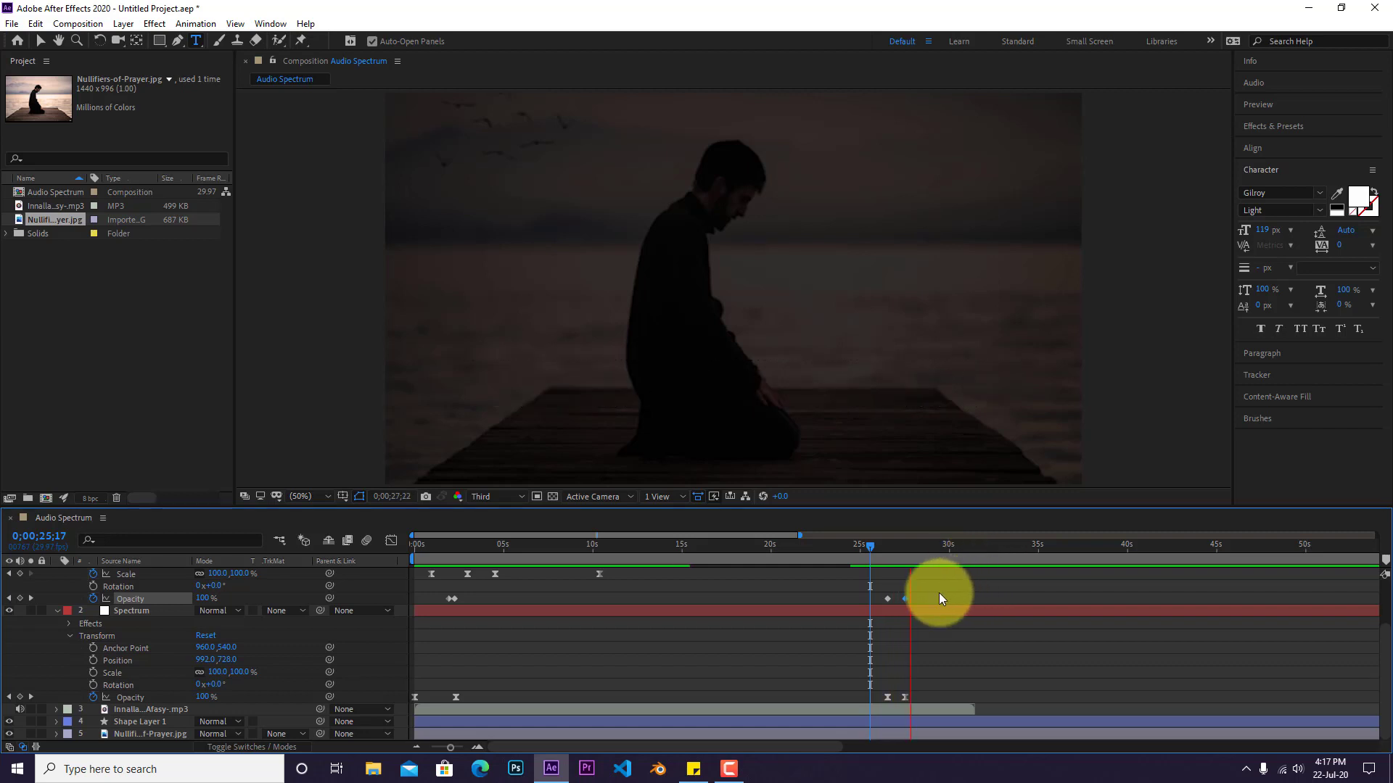
key("space")
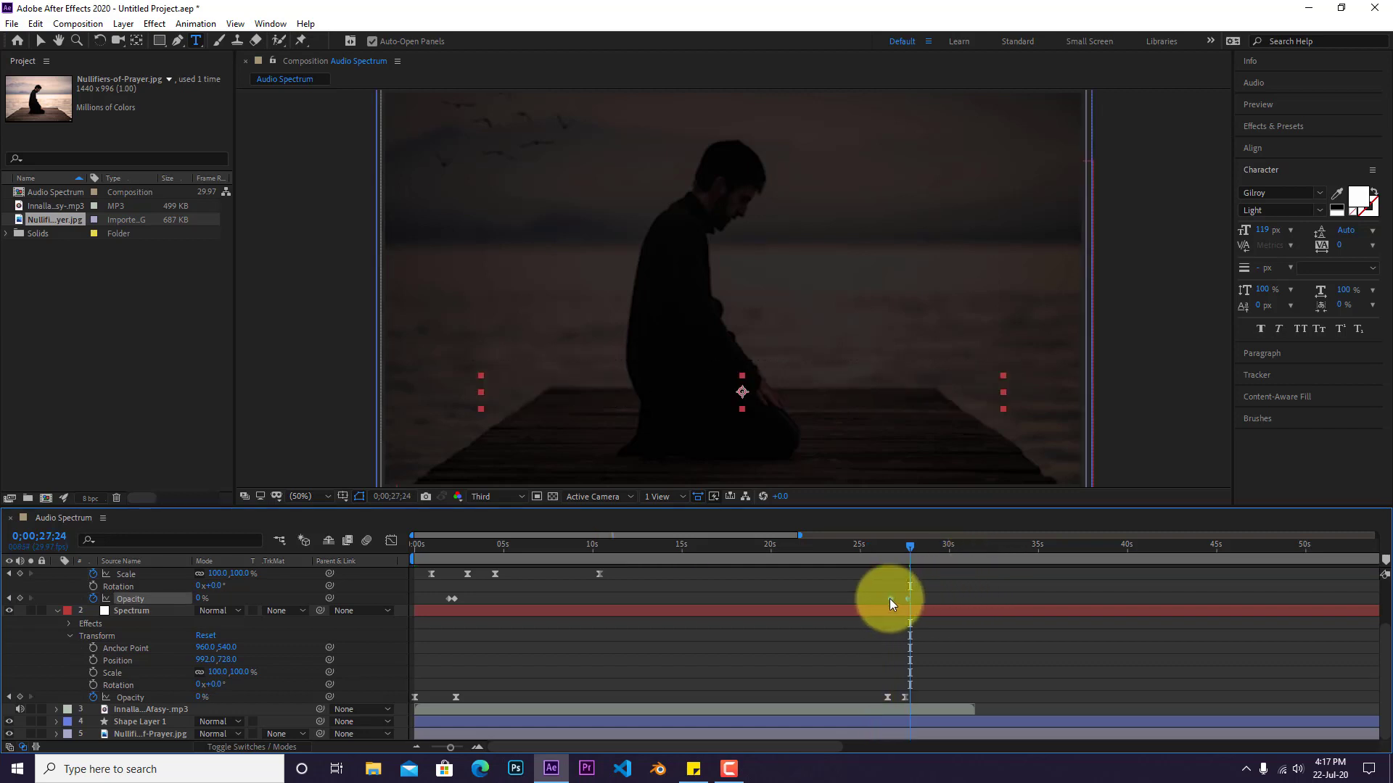
right_click(913, 601)
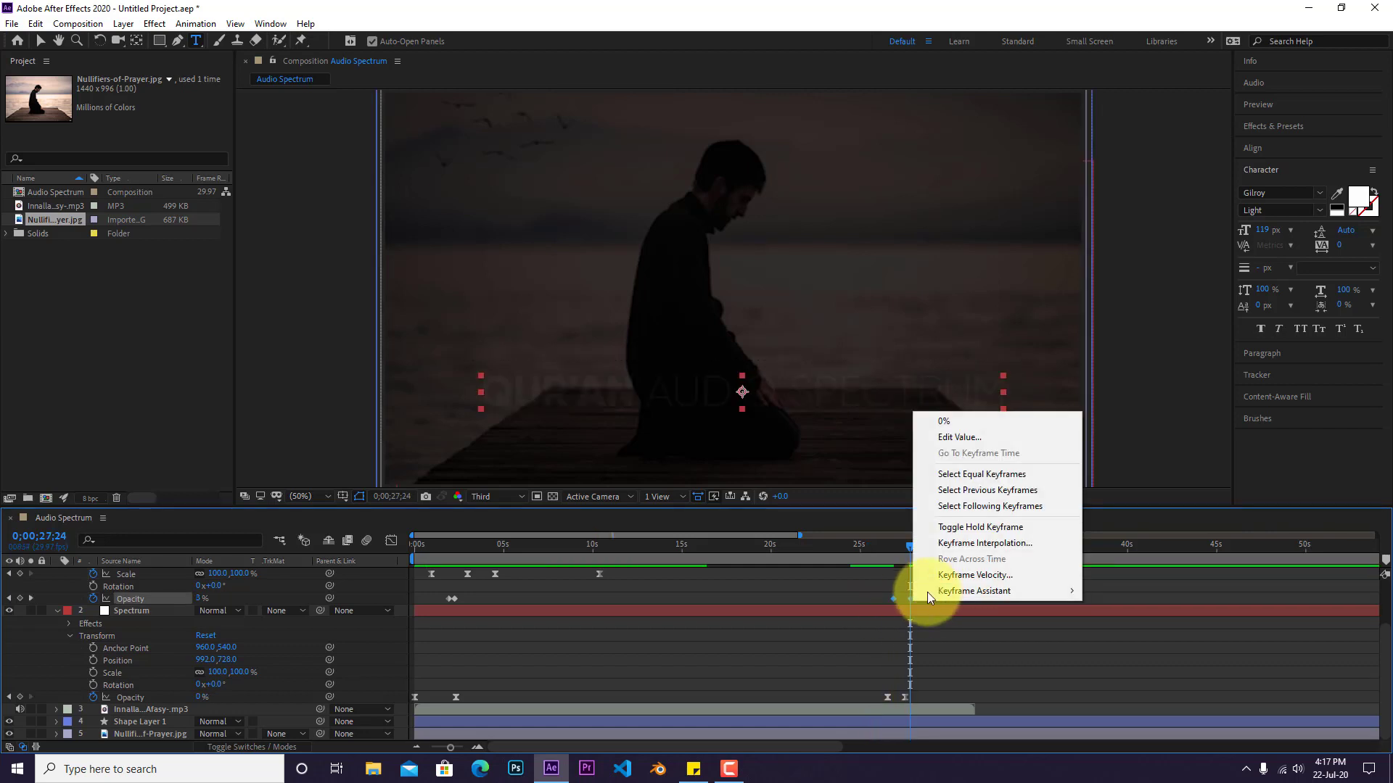
mouse_move(927, 592)
left_click(1110, 637)
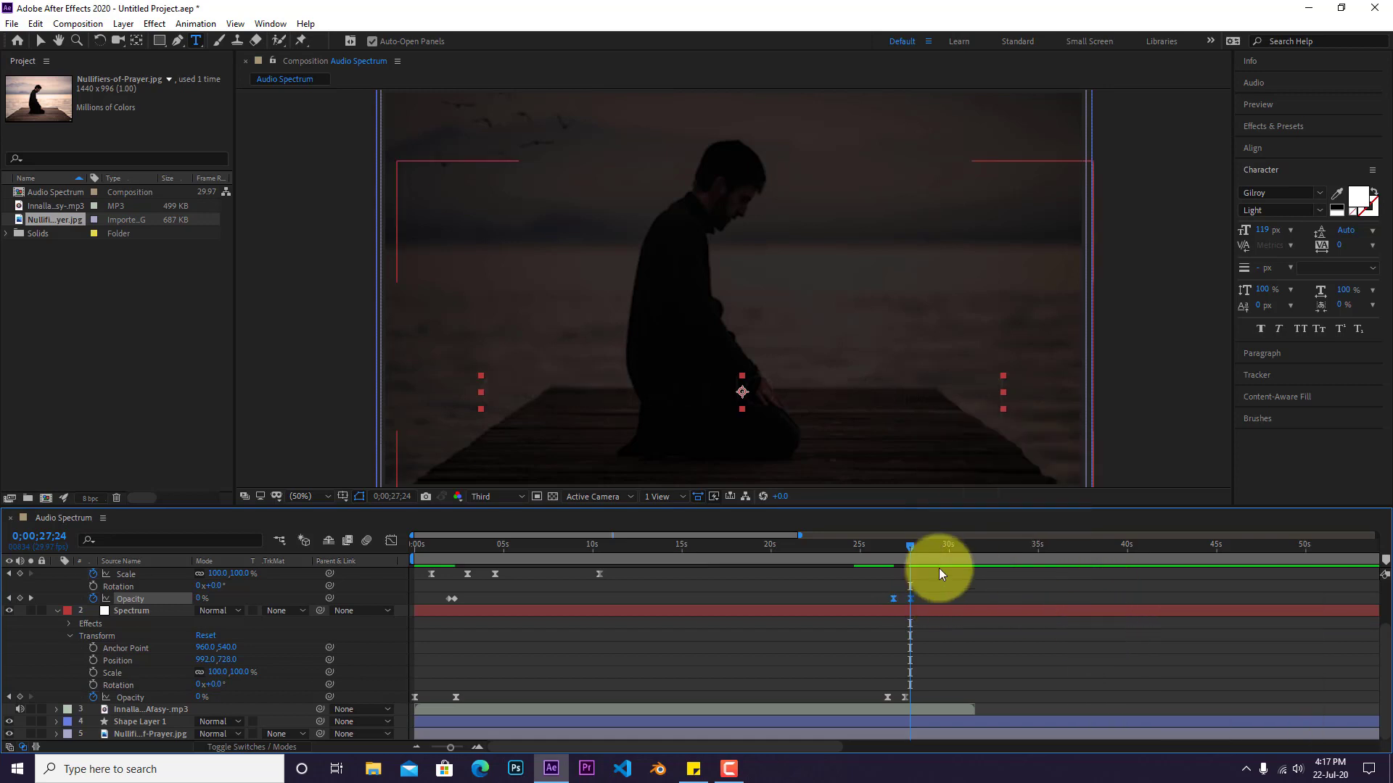
Preview the eased title and spectrum fade-outs from 0;00;25;10.
left_click(865, 550)
key("space")
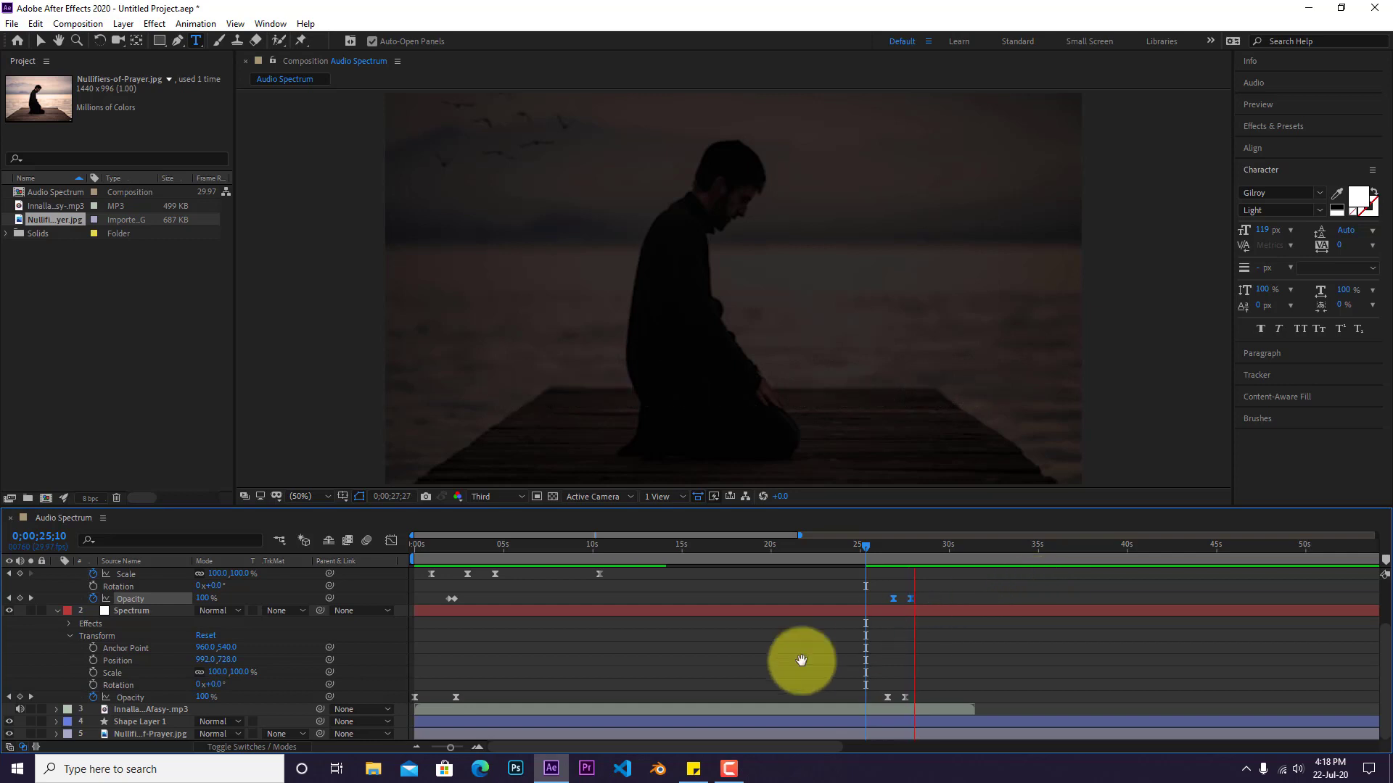
key("space")
key("ctrl+t")
Collapse the title and Spectrum layers, clear the selection, and play the whole animation from the start to 0;00;28;09.
left_click_drag(449, 747, 395, 746)
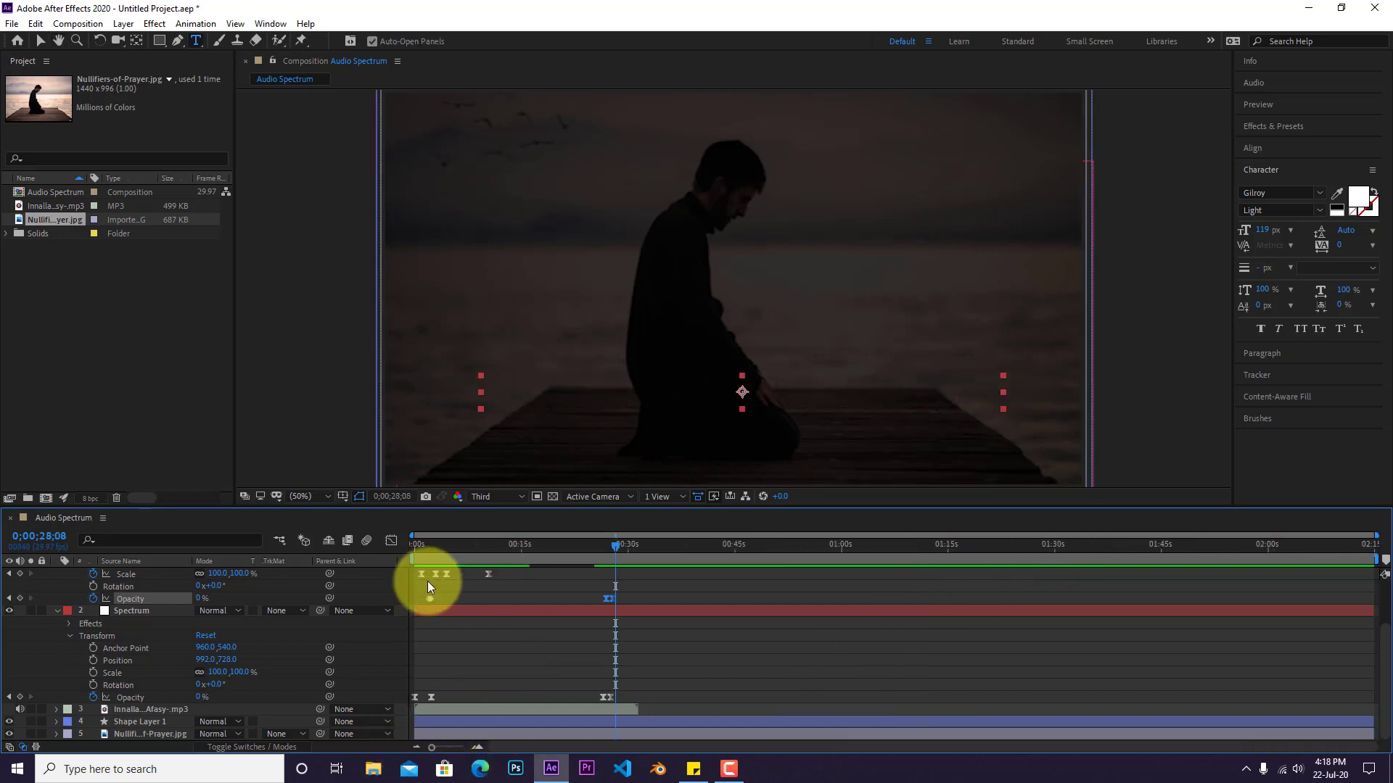
scroll(109, 609, "up", 2)
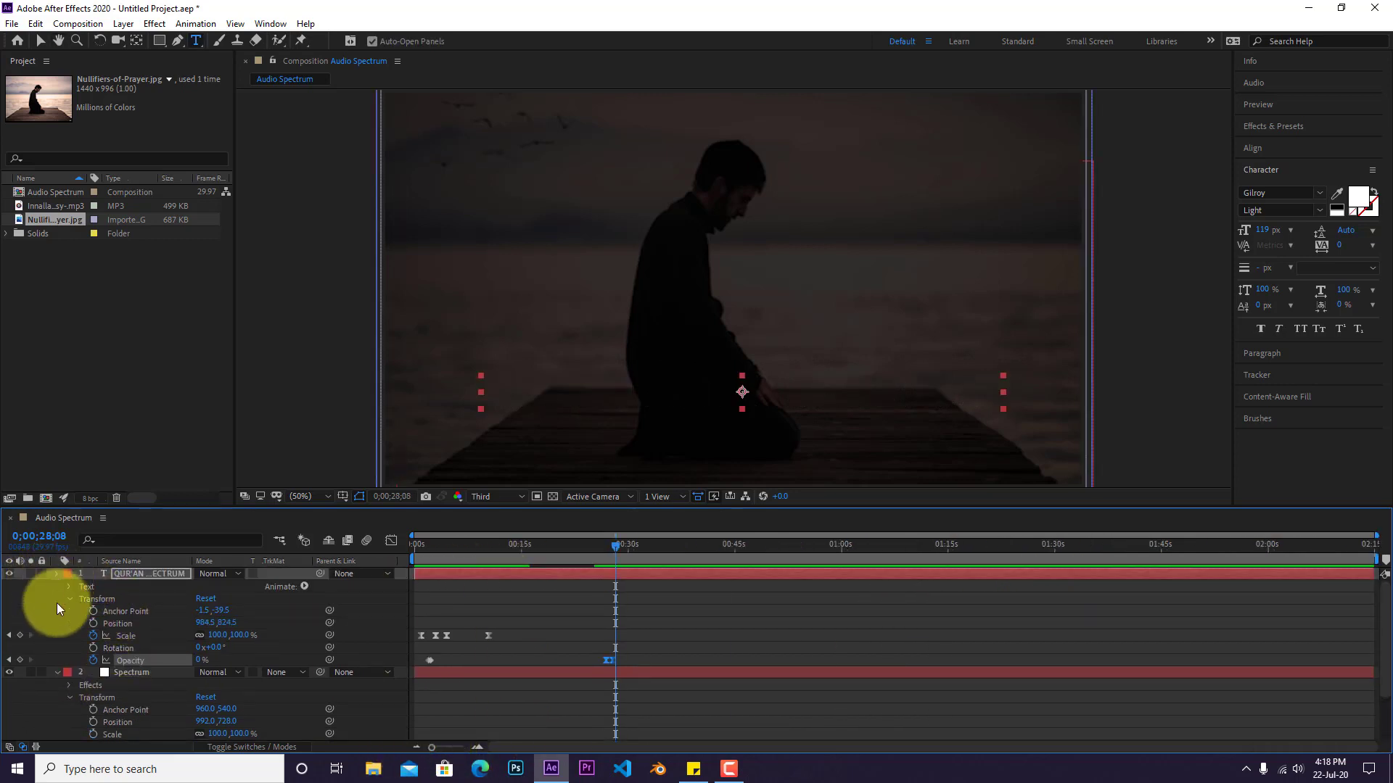
left_click(57, 574)
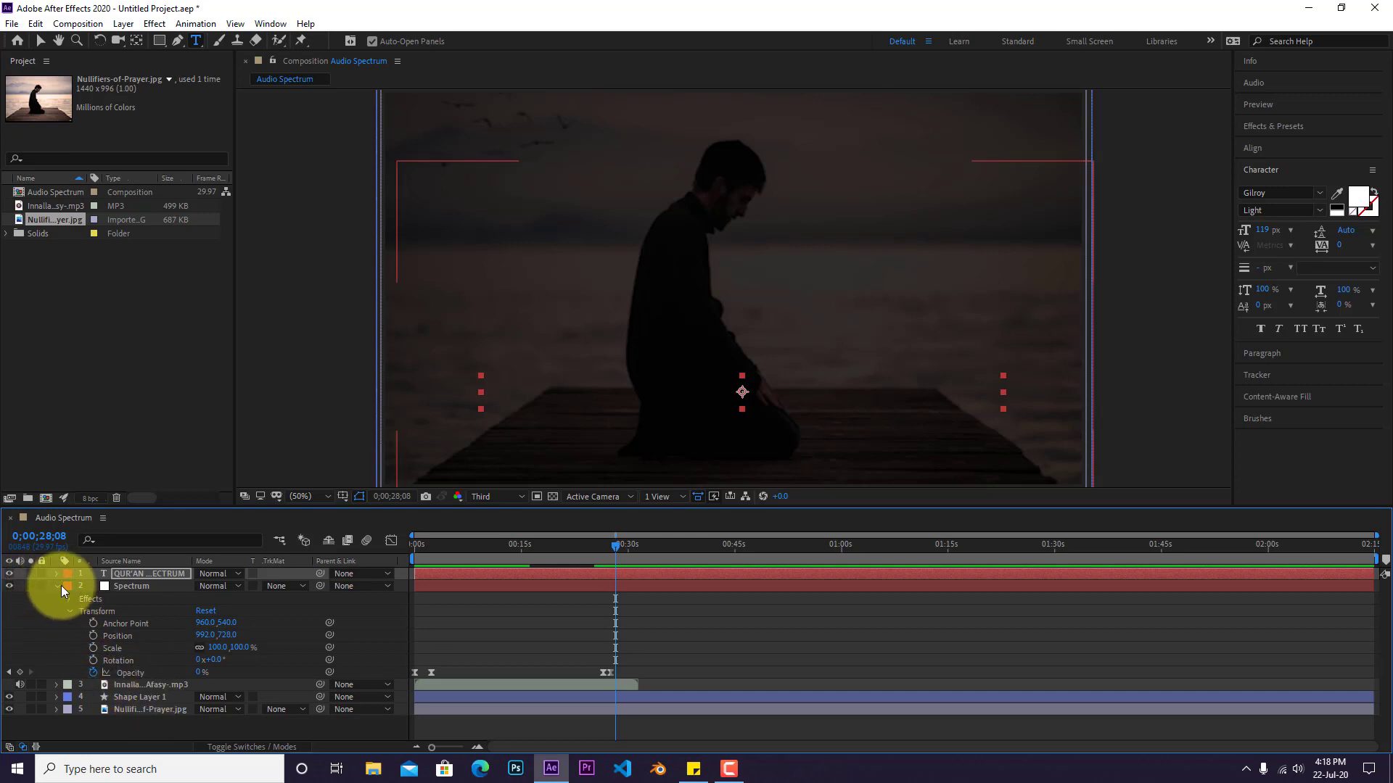
left_click(57, 587)
left_click(129, 656)
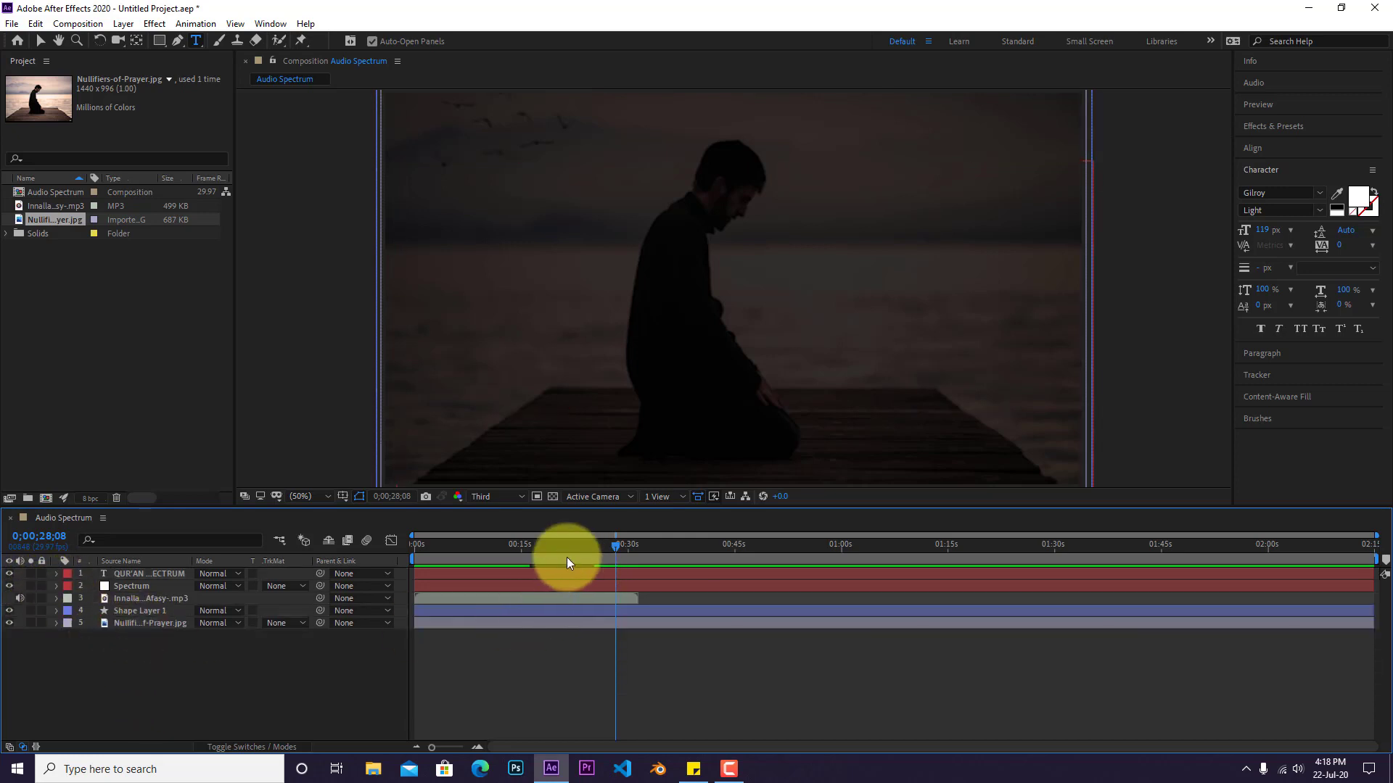
left_click_drag(562, 549, 363, 573)
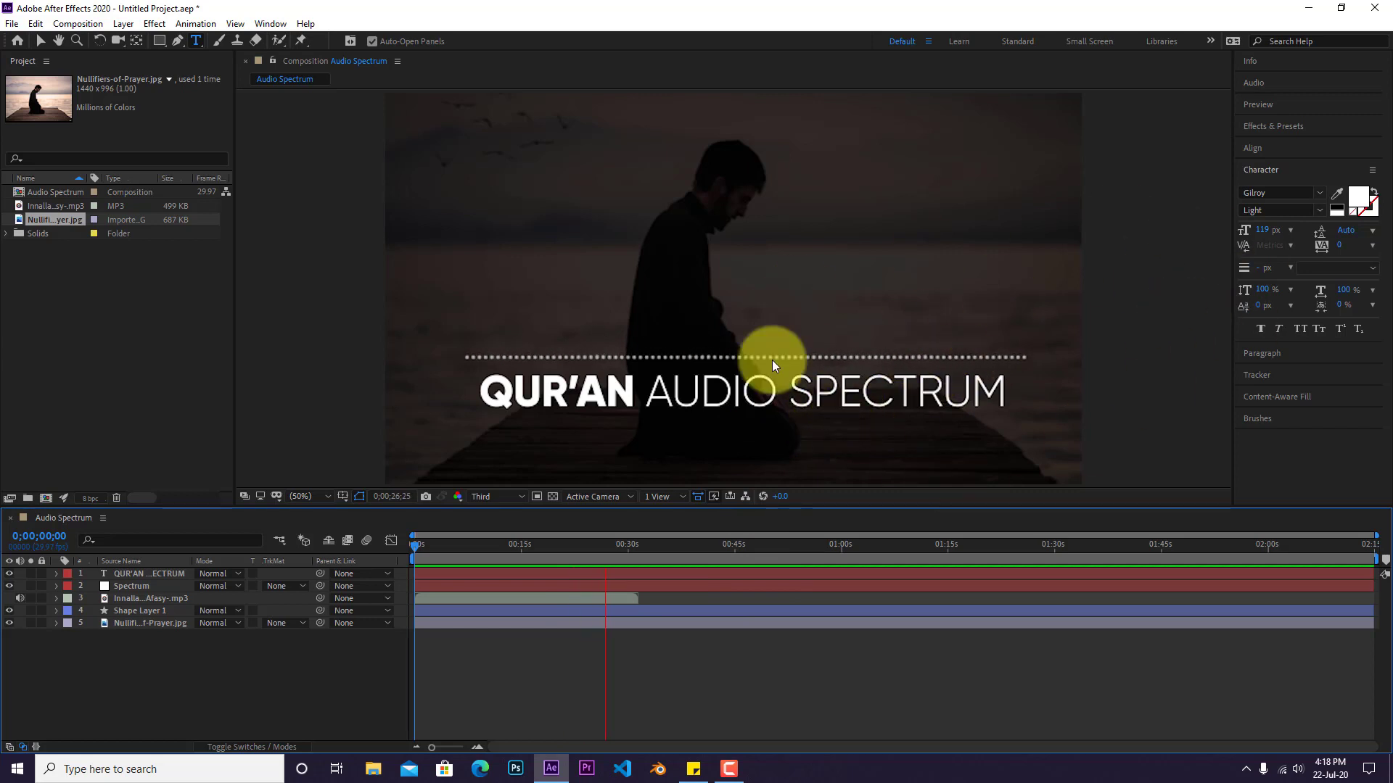
key("space")
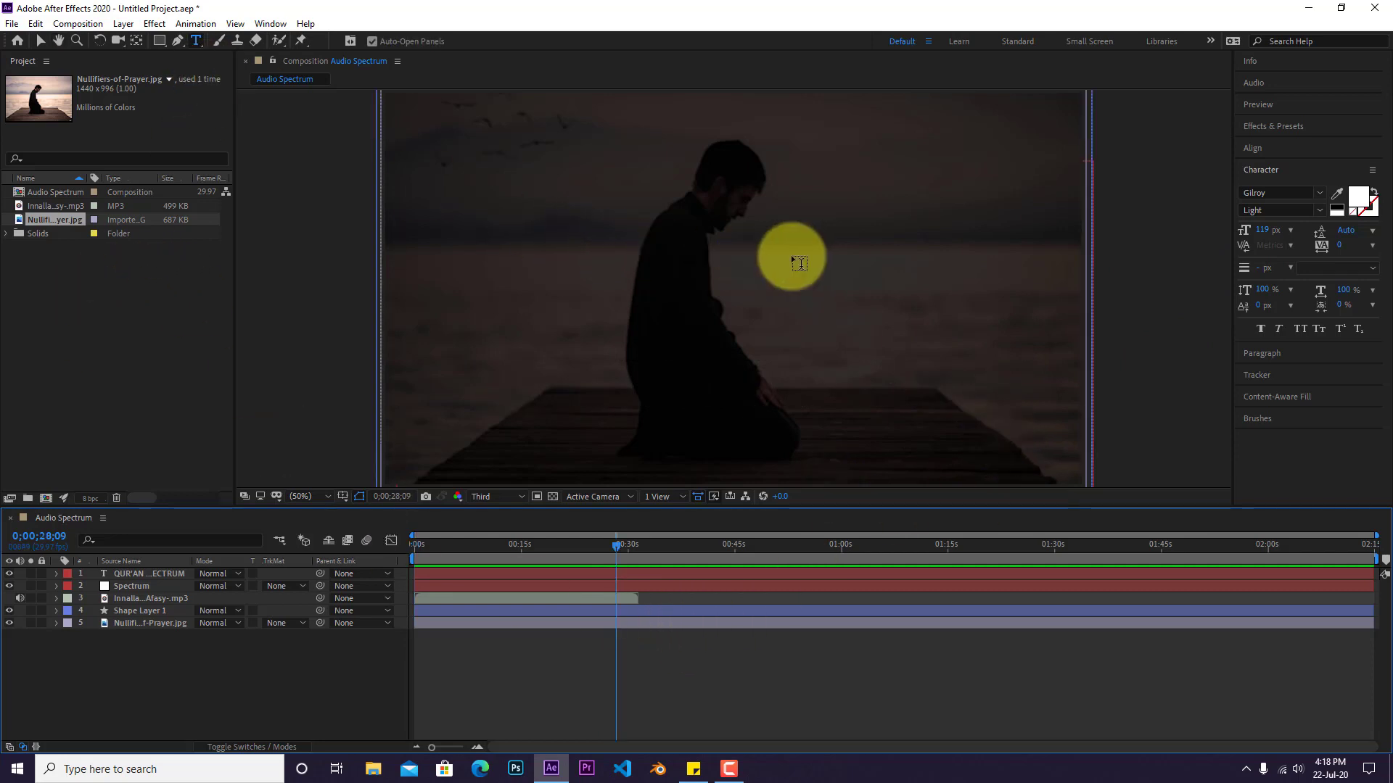
Add a new text layer reading RAJOKAAB TECHNOLOGIES in capitals, with each word on its own line.
key("ctrl+alt+shift+t")
type("raj")
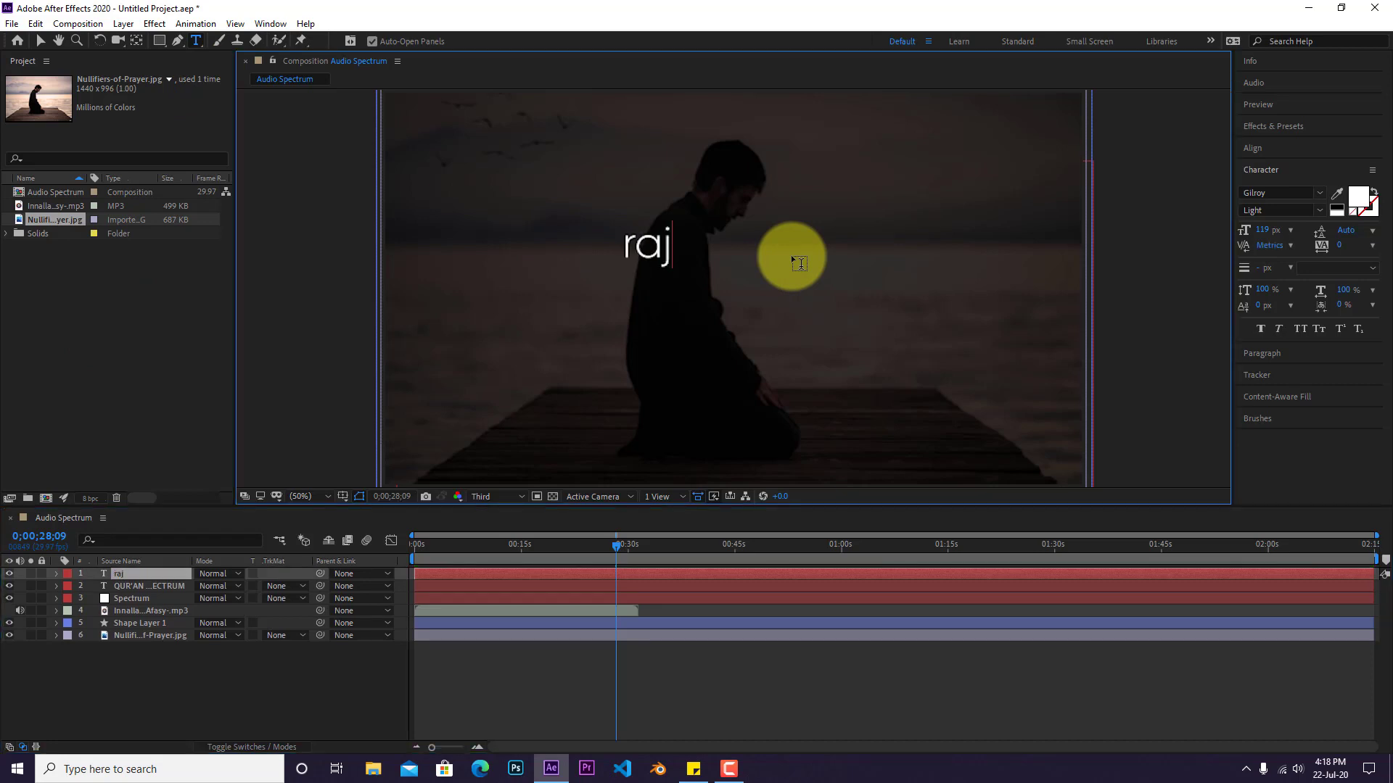
key("BackSpace")
key("BackSpace")
key("BackSpace")
type("RAJOK")
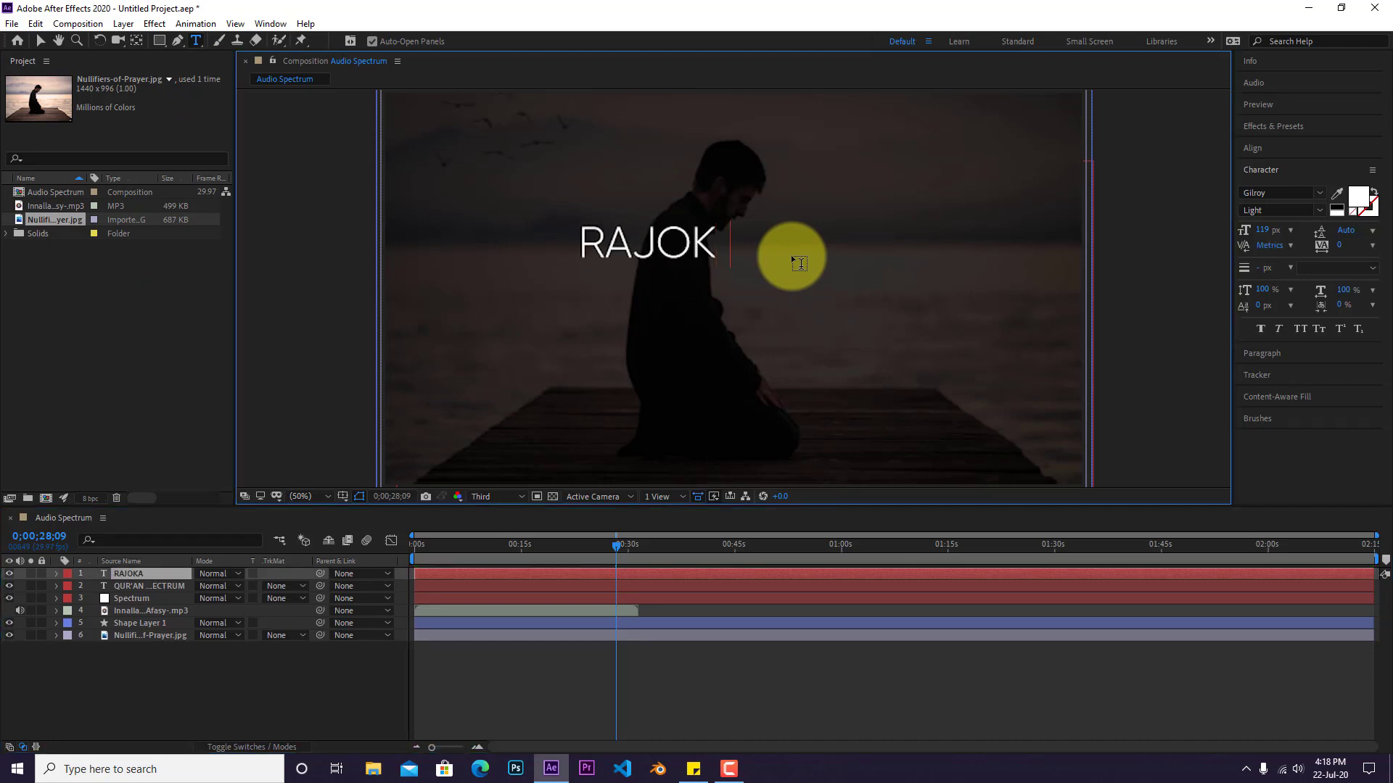
type("AAB")
key("Return")
type("TECH")
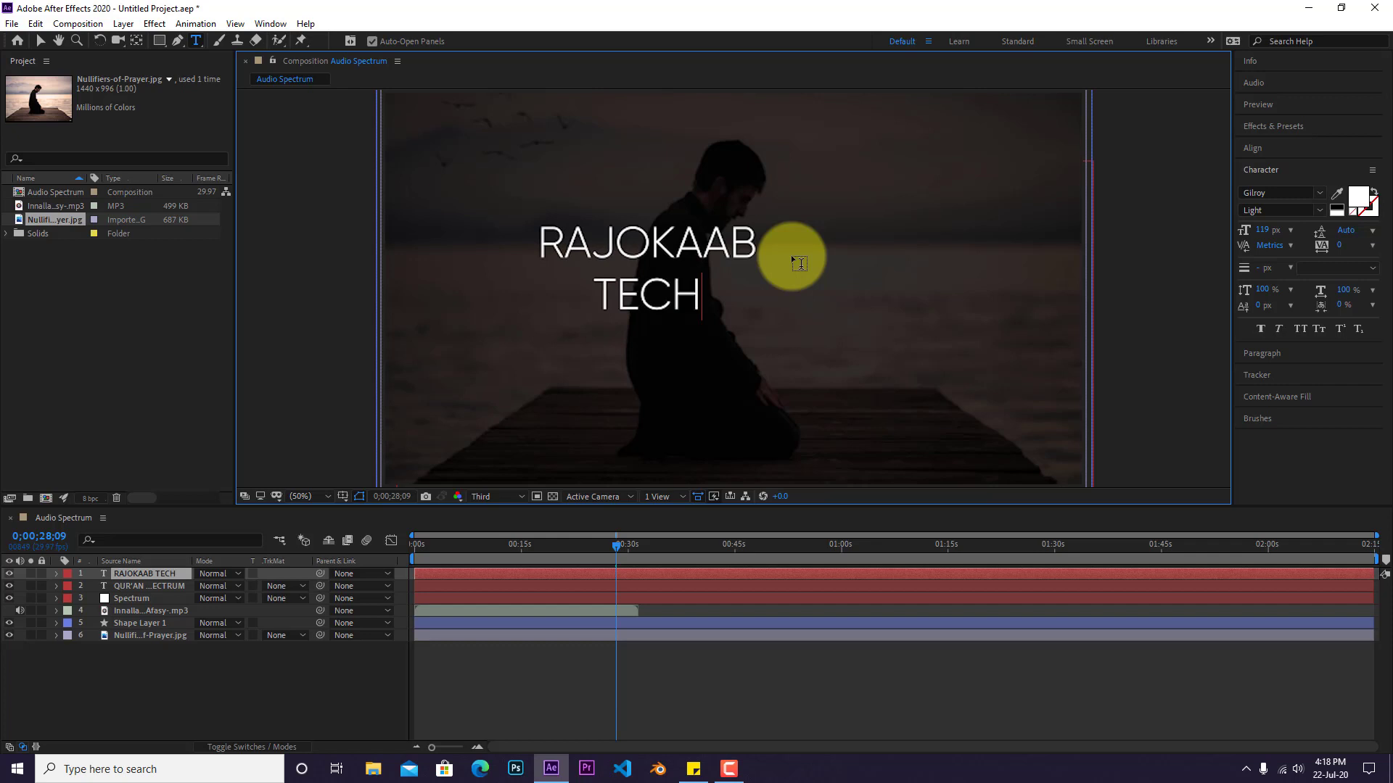
type("NOLOGIES")
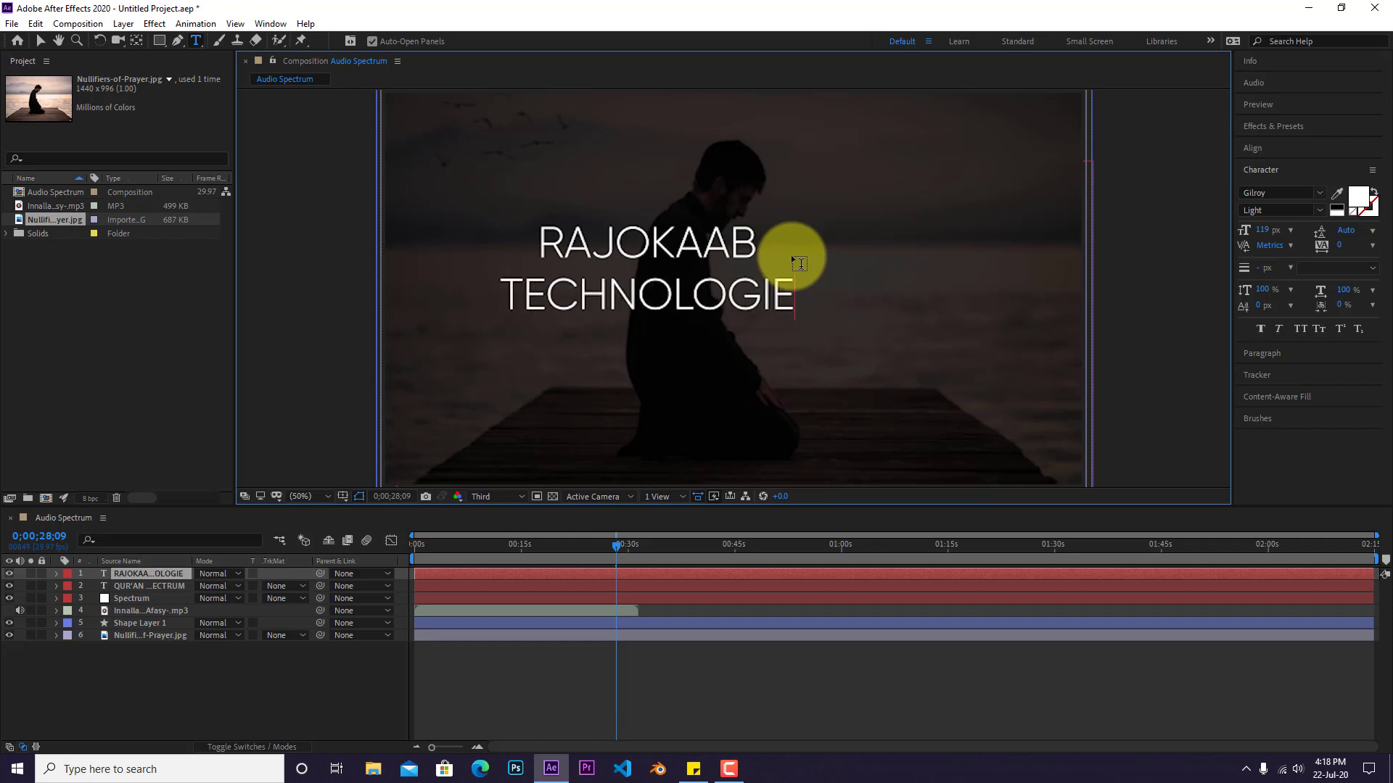
Make the word RAJOKAAB bold in the closing text and set the preview resolution to Full.
double_click(630, 236)
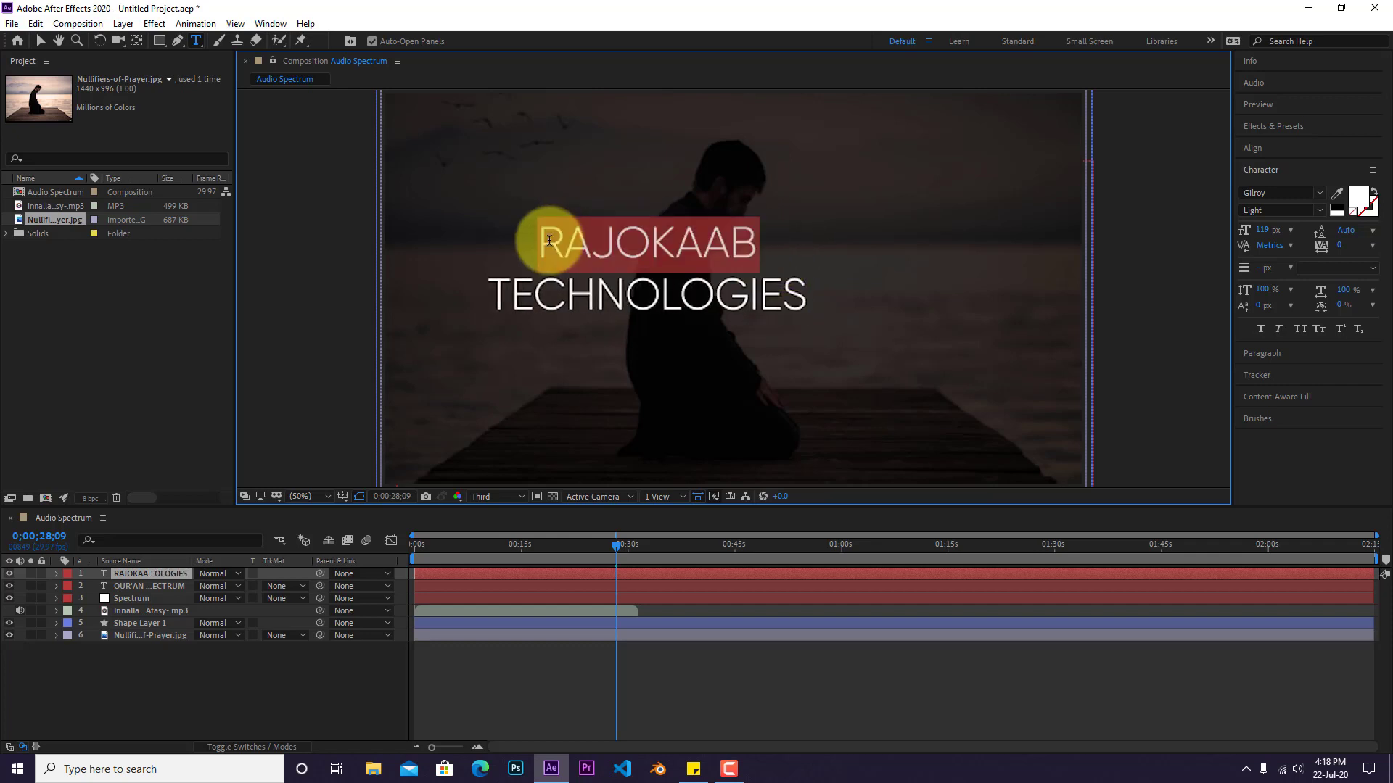
left_click(1313, 212)
left_click(1289, 242)
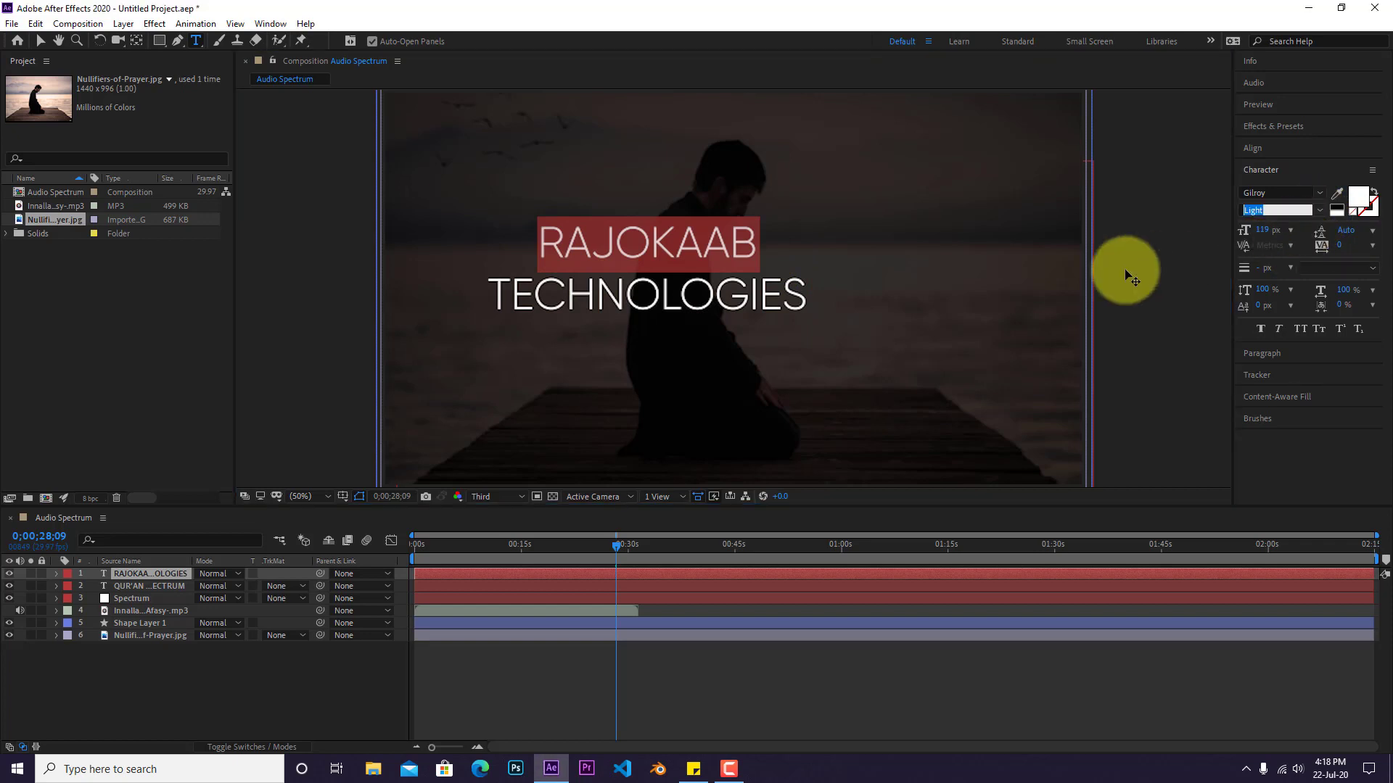
left_click_drag(822, 295, 467, 295)
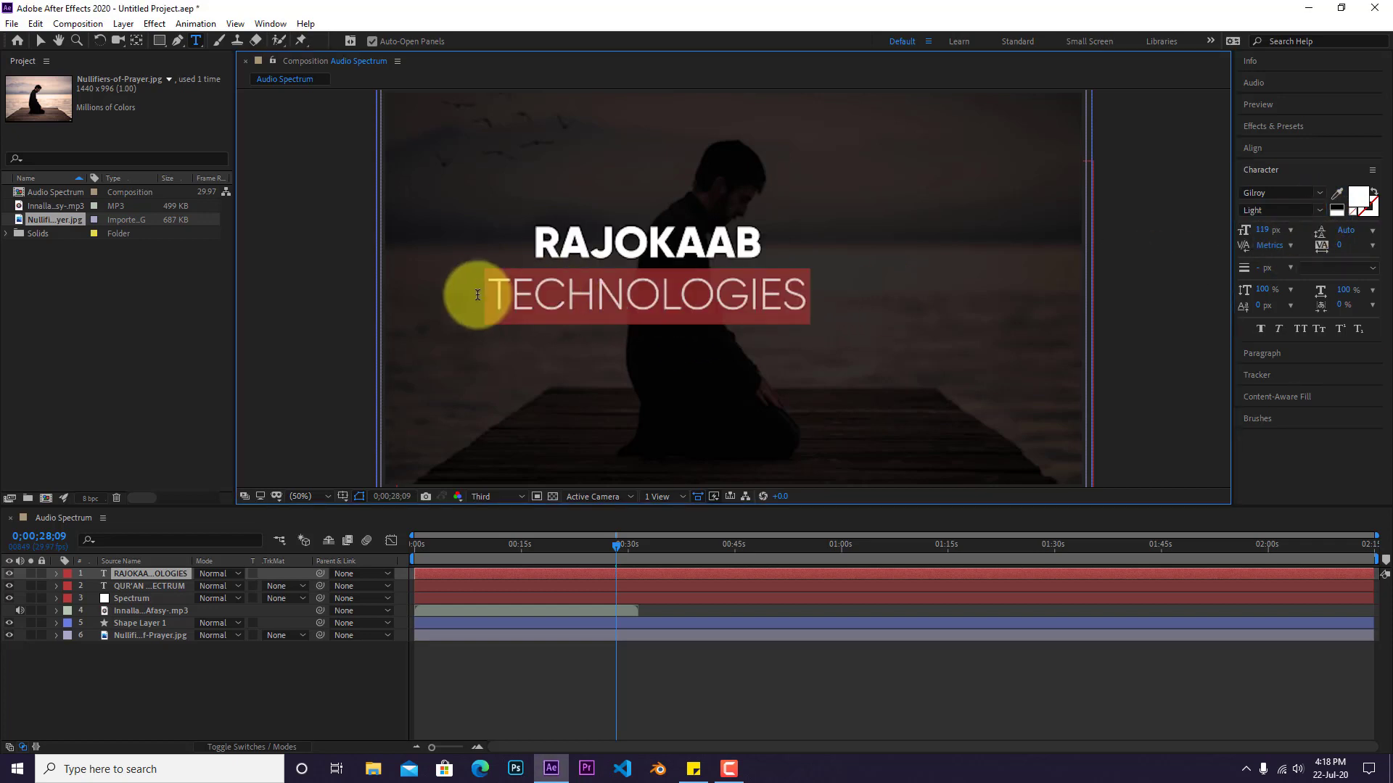
left_click(507, 495)
left_click(489, 531)
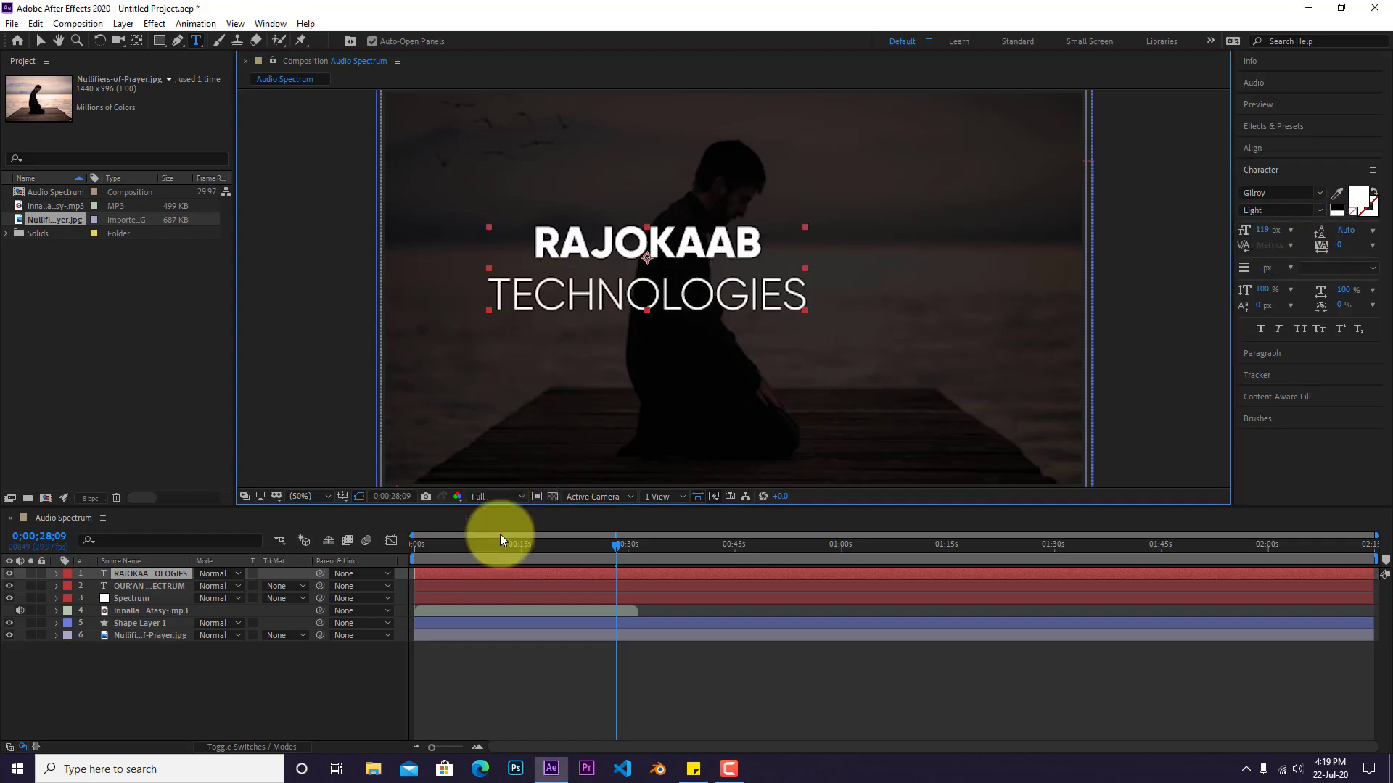
key("Caps_Lock")
key("Caps_Lock")
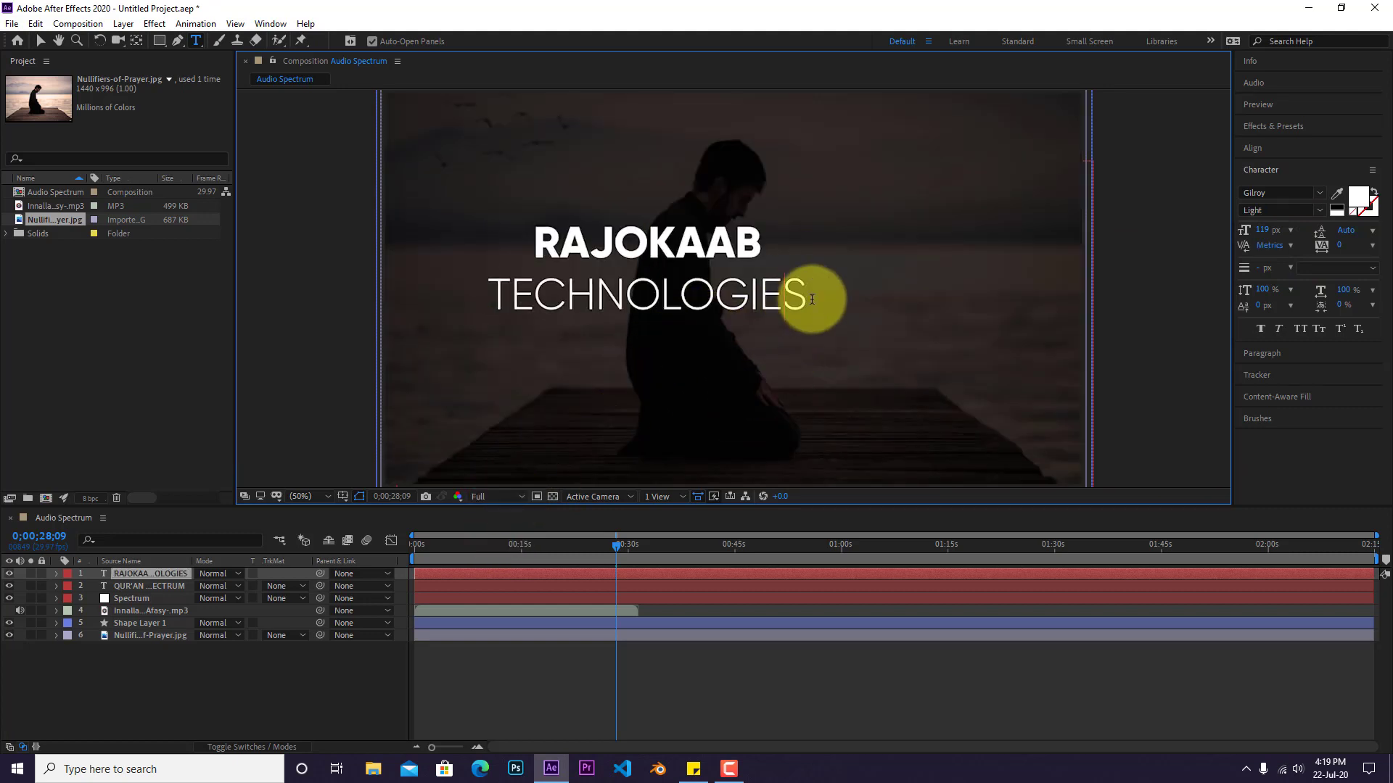
Reduce the font size of the word TECHNOLOGIES to 82 px so it matches the width of RAJOKAAB.
left_click_drag(811, 295, 494, 295)
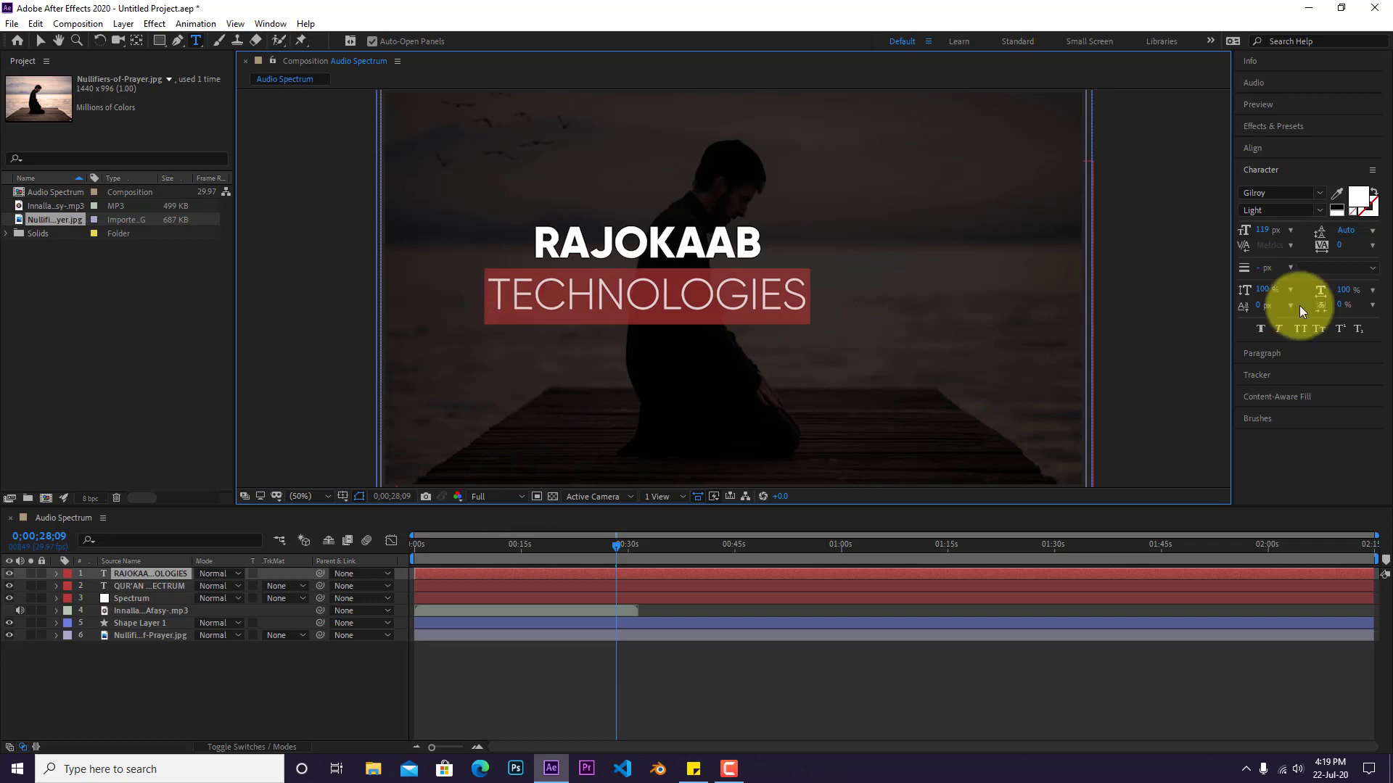
left_click_drag(1264, 233, 1228, 233)
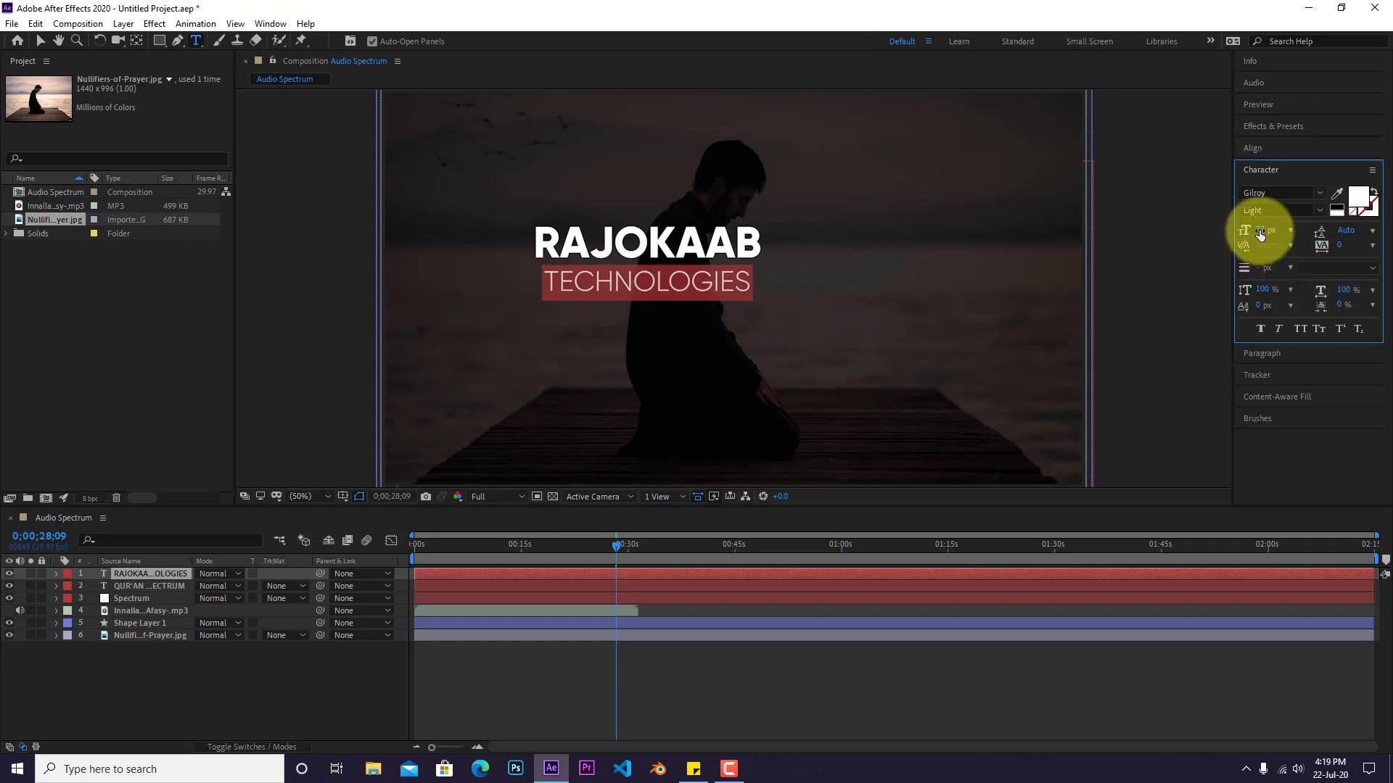
key("Up")
key("Up")
key("Up")
key("Up")
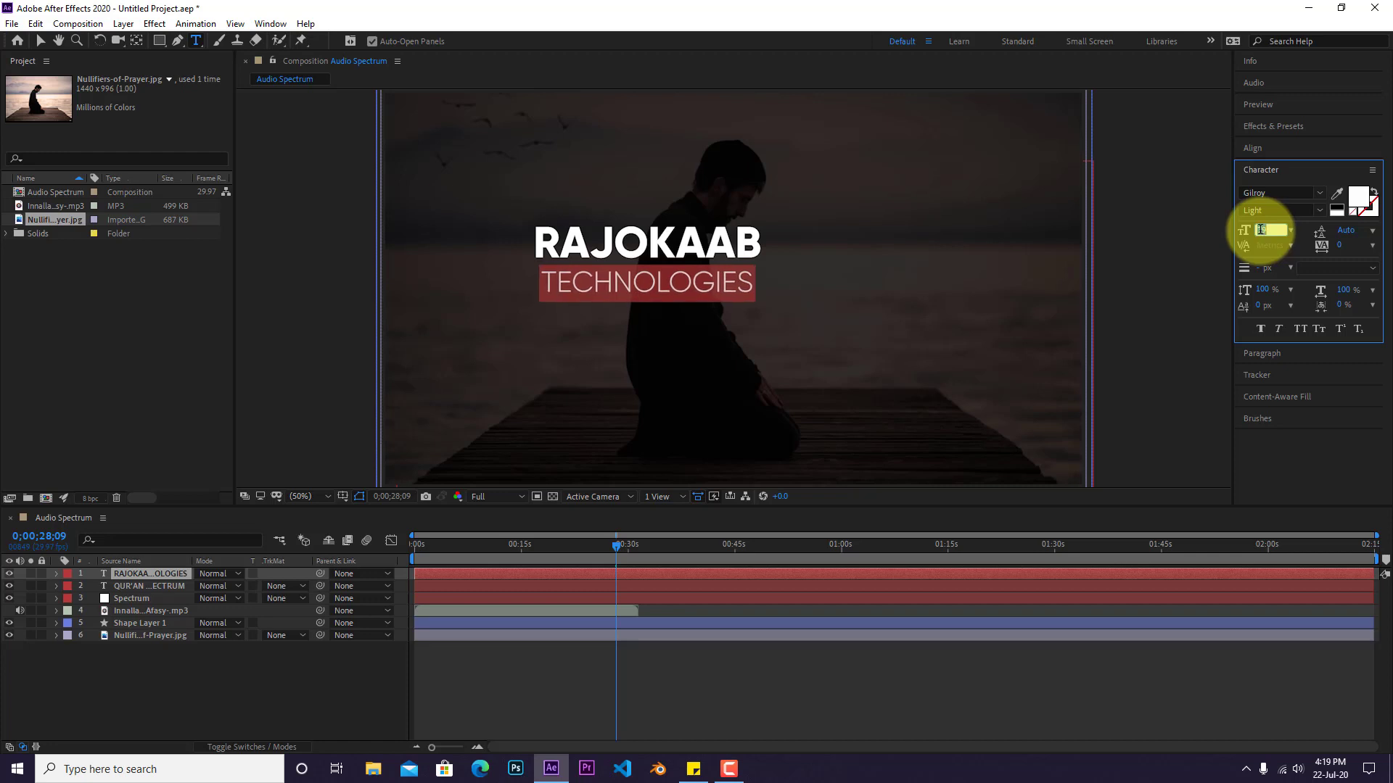
key("Up")
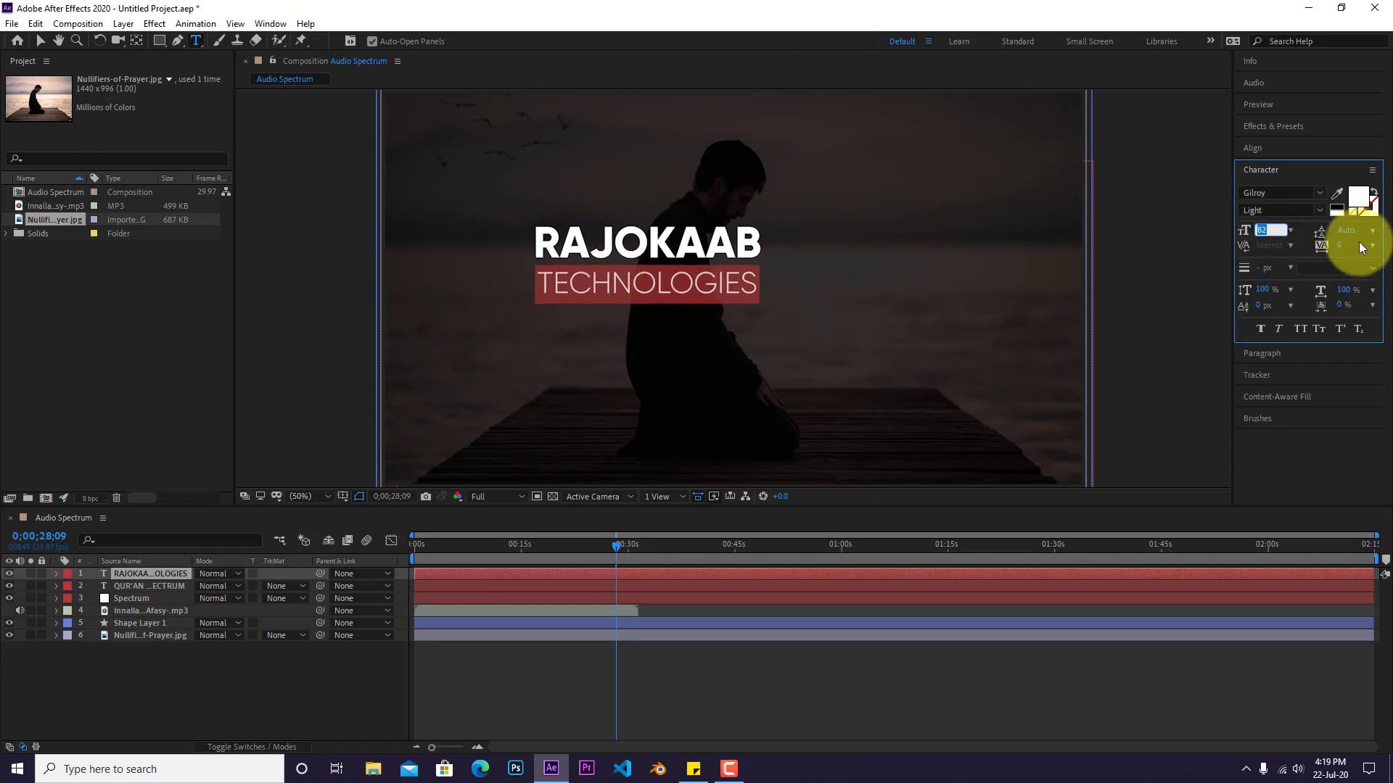
Tighten the spacing between the two words by setting the leading of TECHNOLOGIES to 88 px.
left_click_drag(1339, 229, 1391, 230)
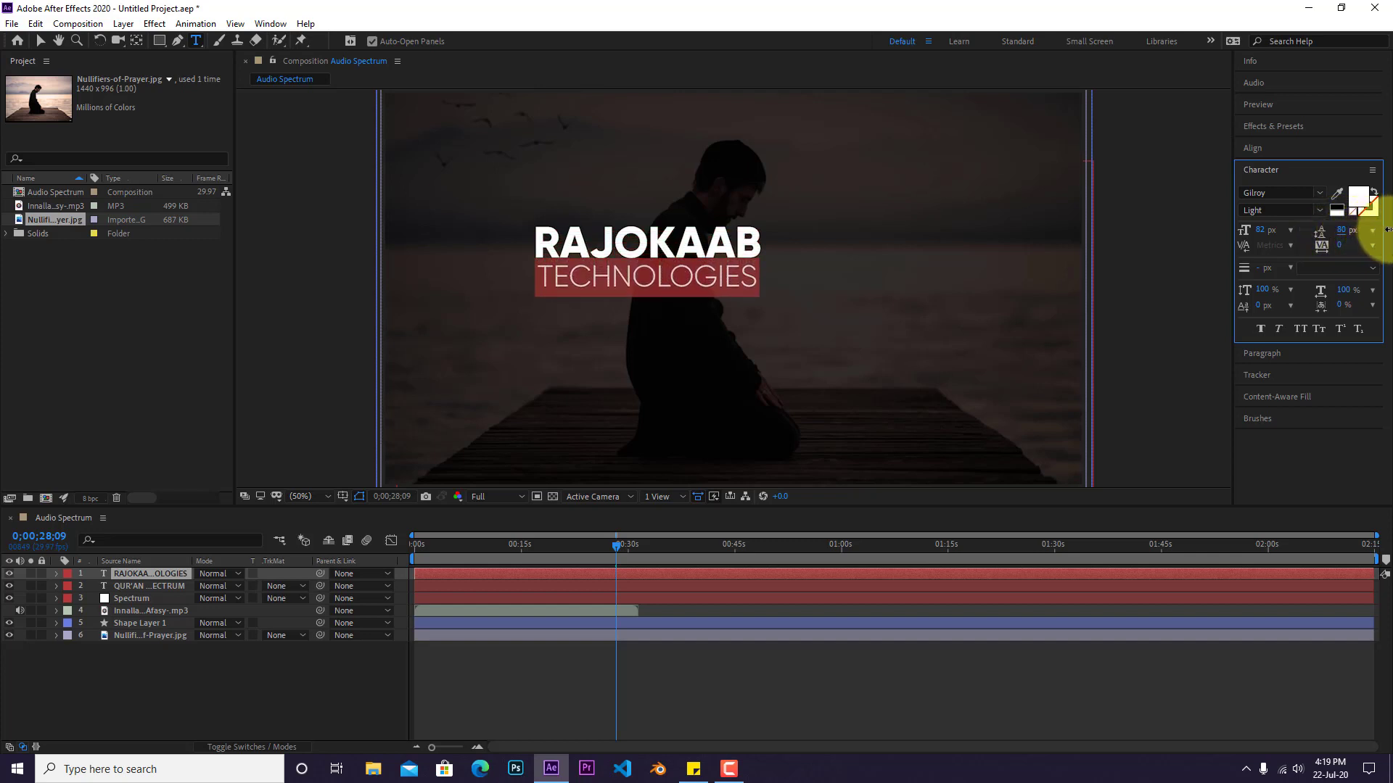
left_click(843, 664)
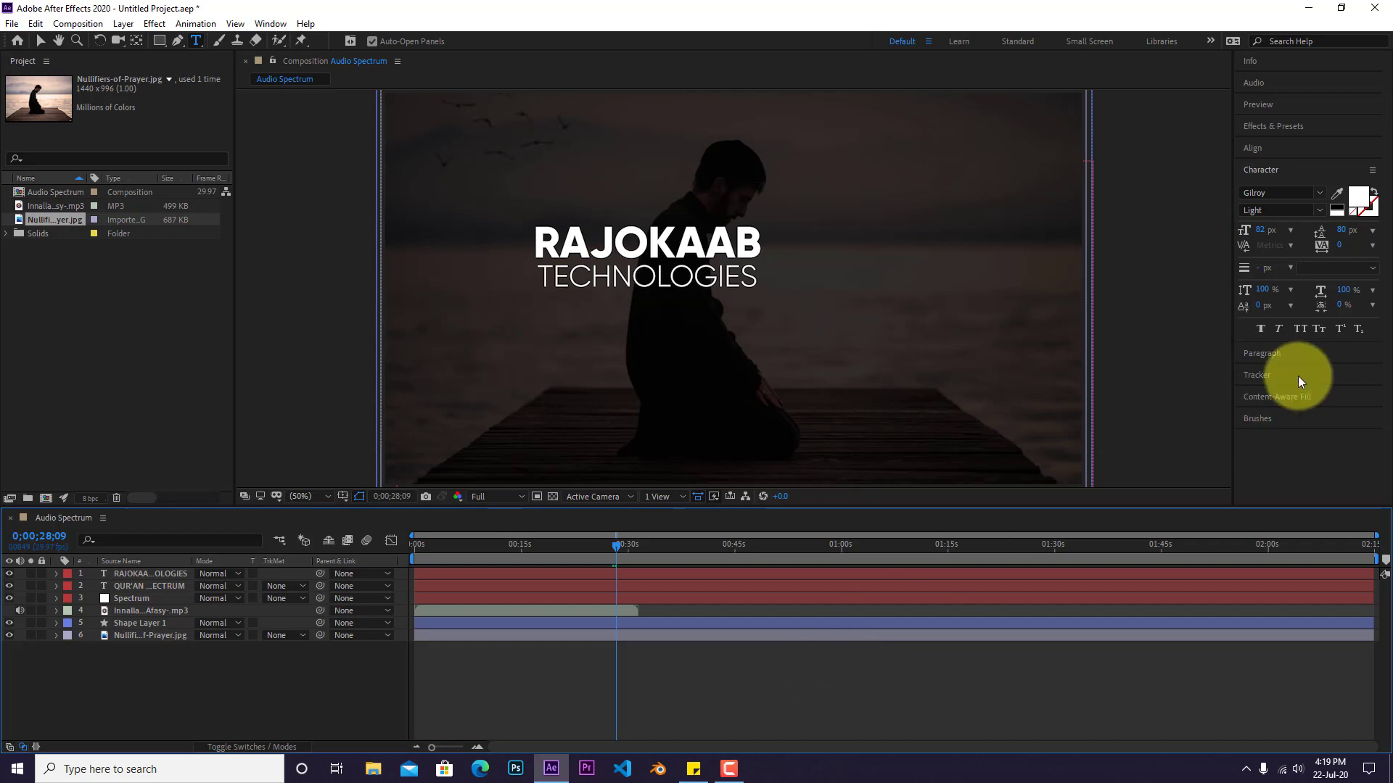
left_click(1343, 231)
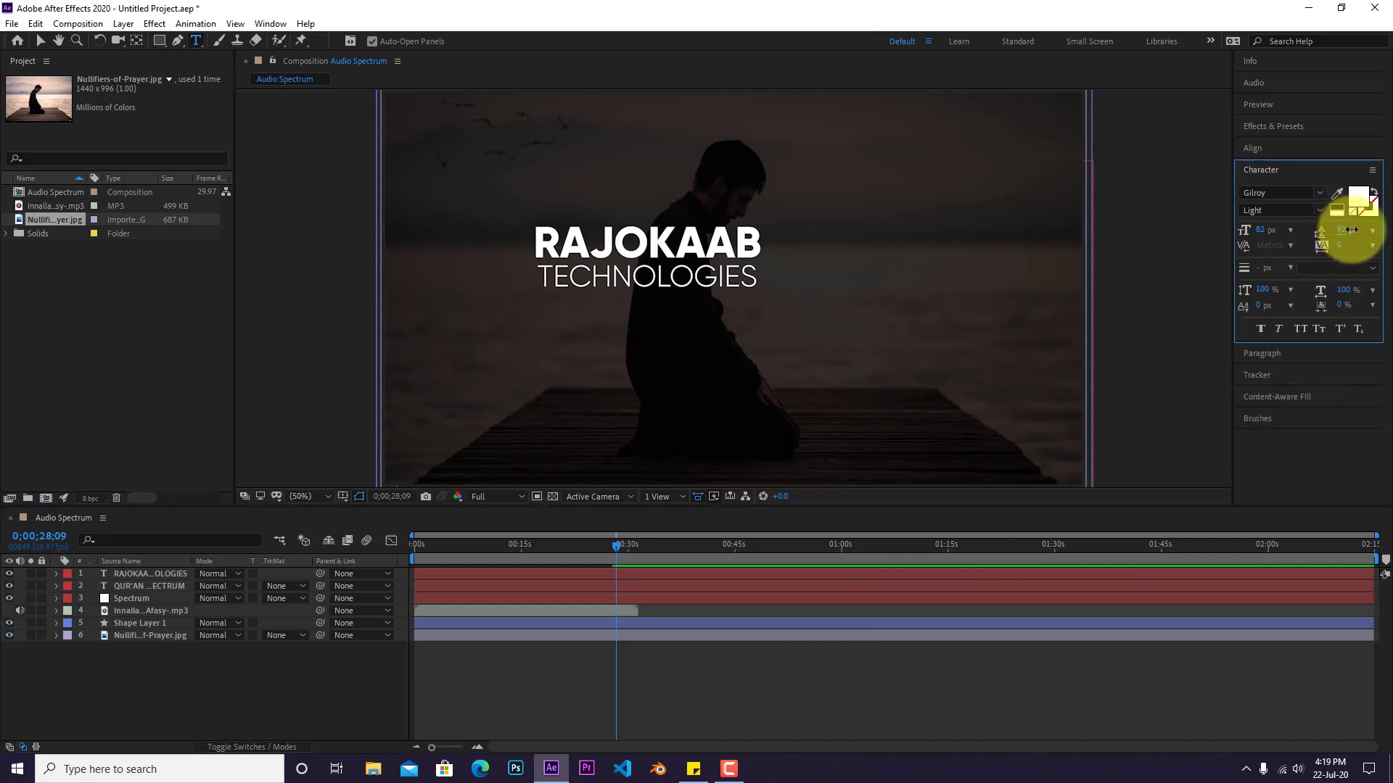
left_click(158, 573)
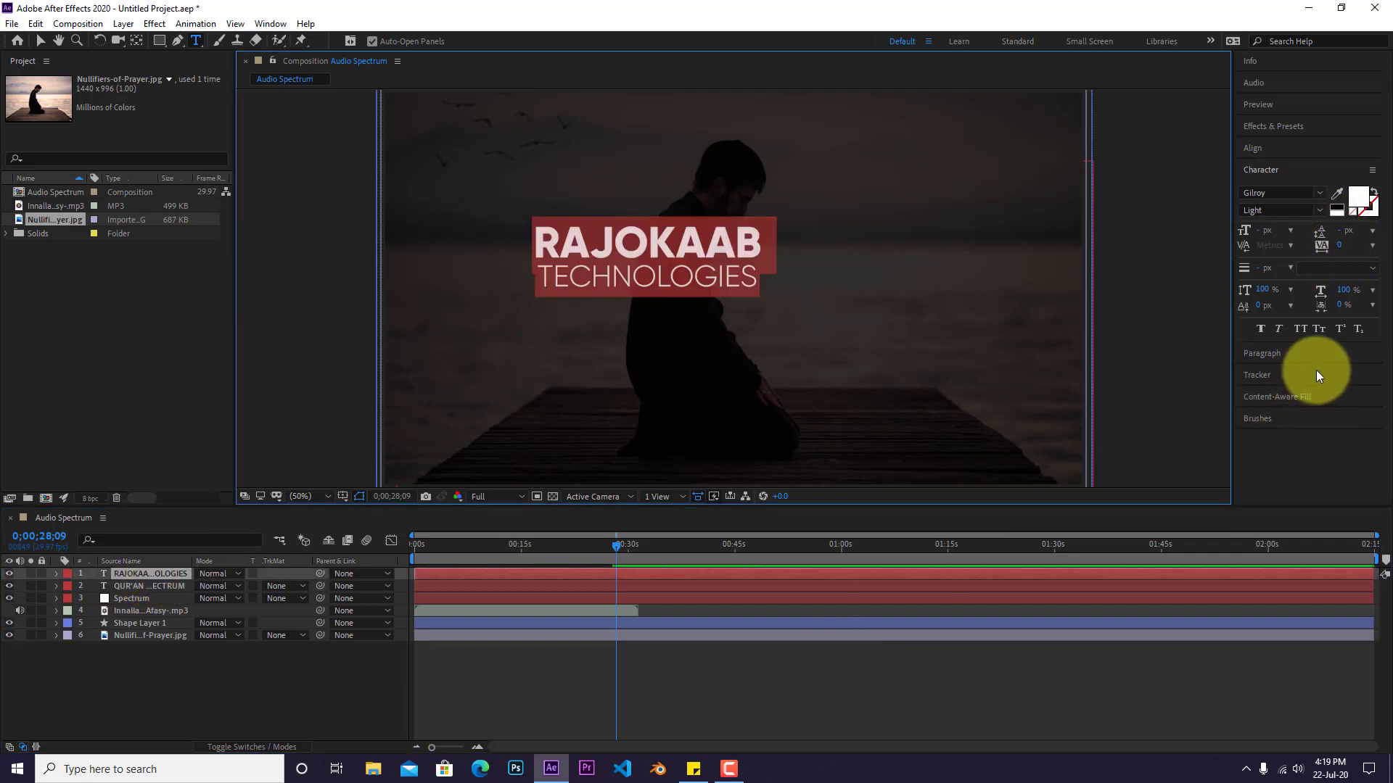
left_click(779, 267)
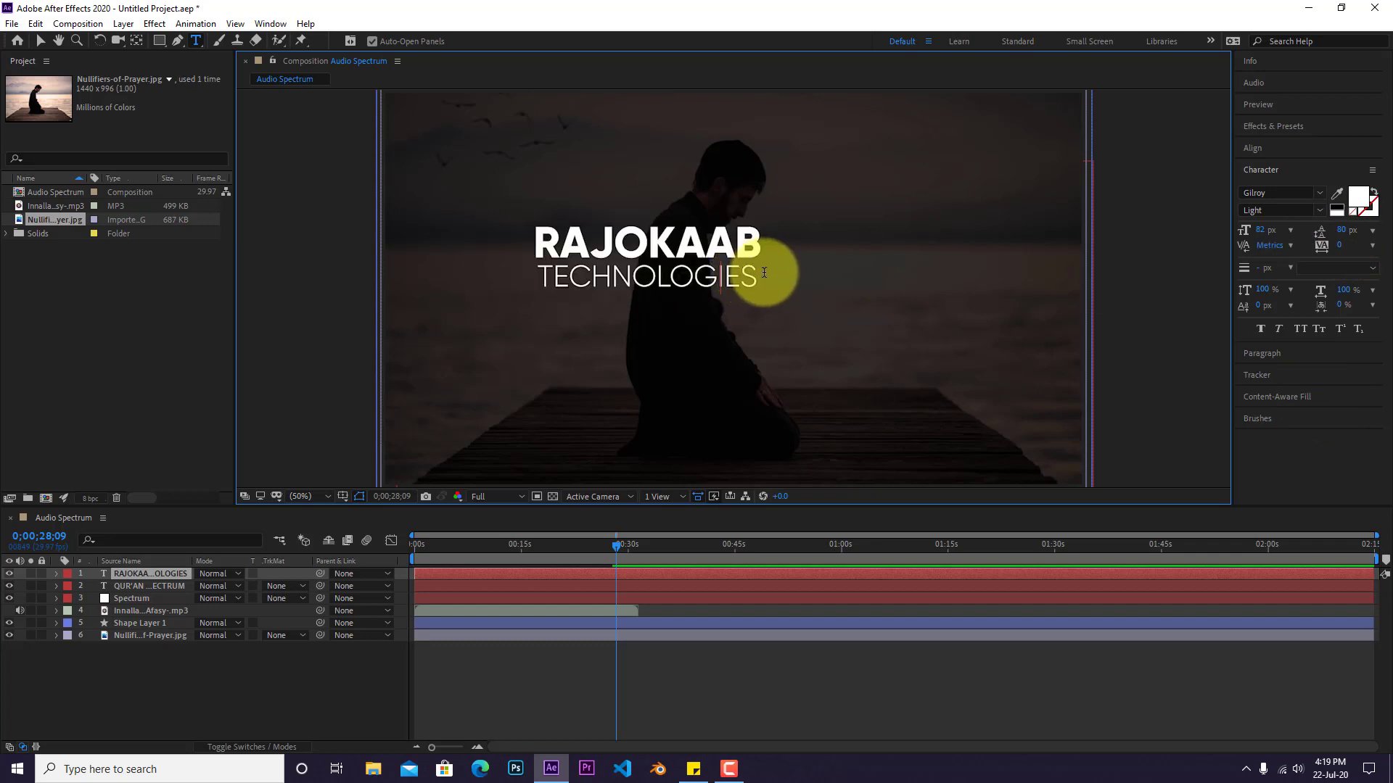
double_click(649, 284)
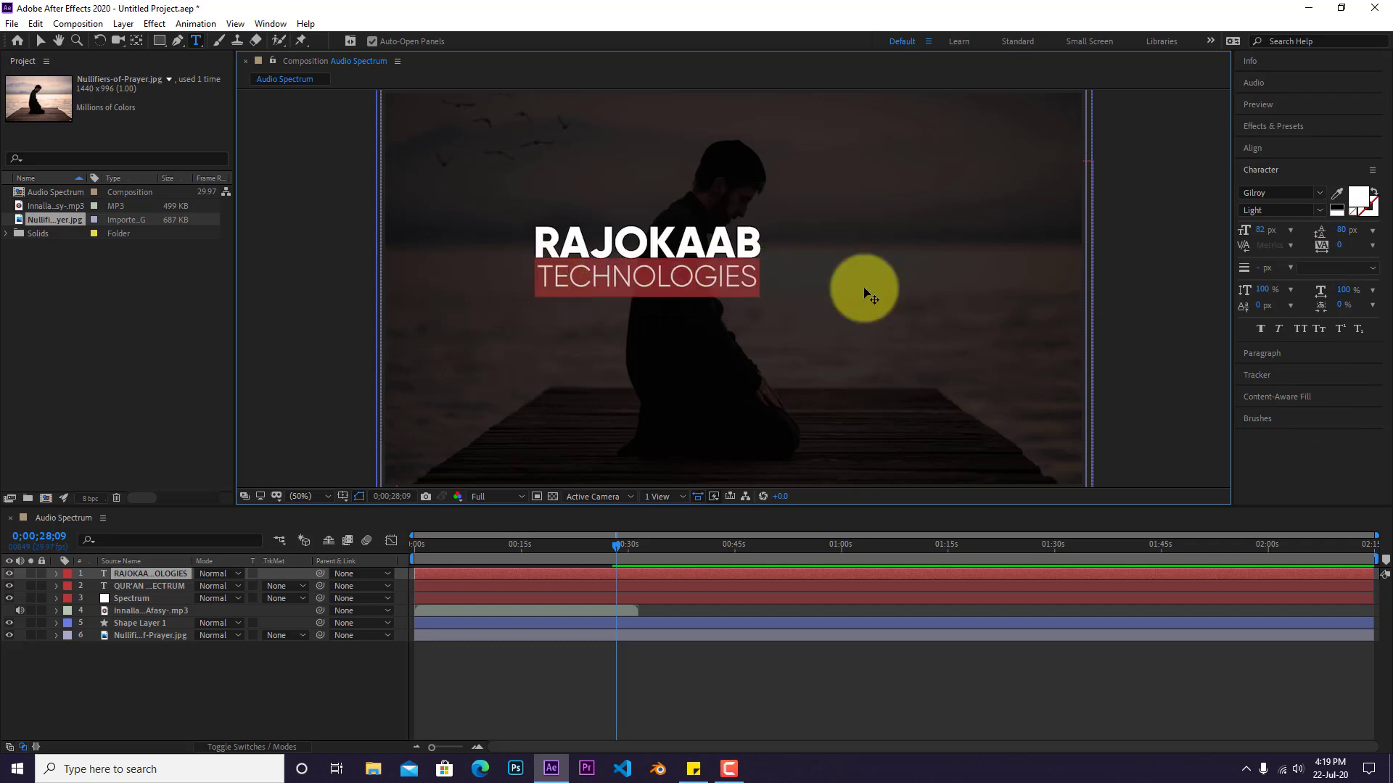
left_click(1339, 231)
type("88")
key("Return")
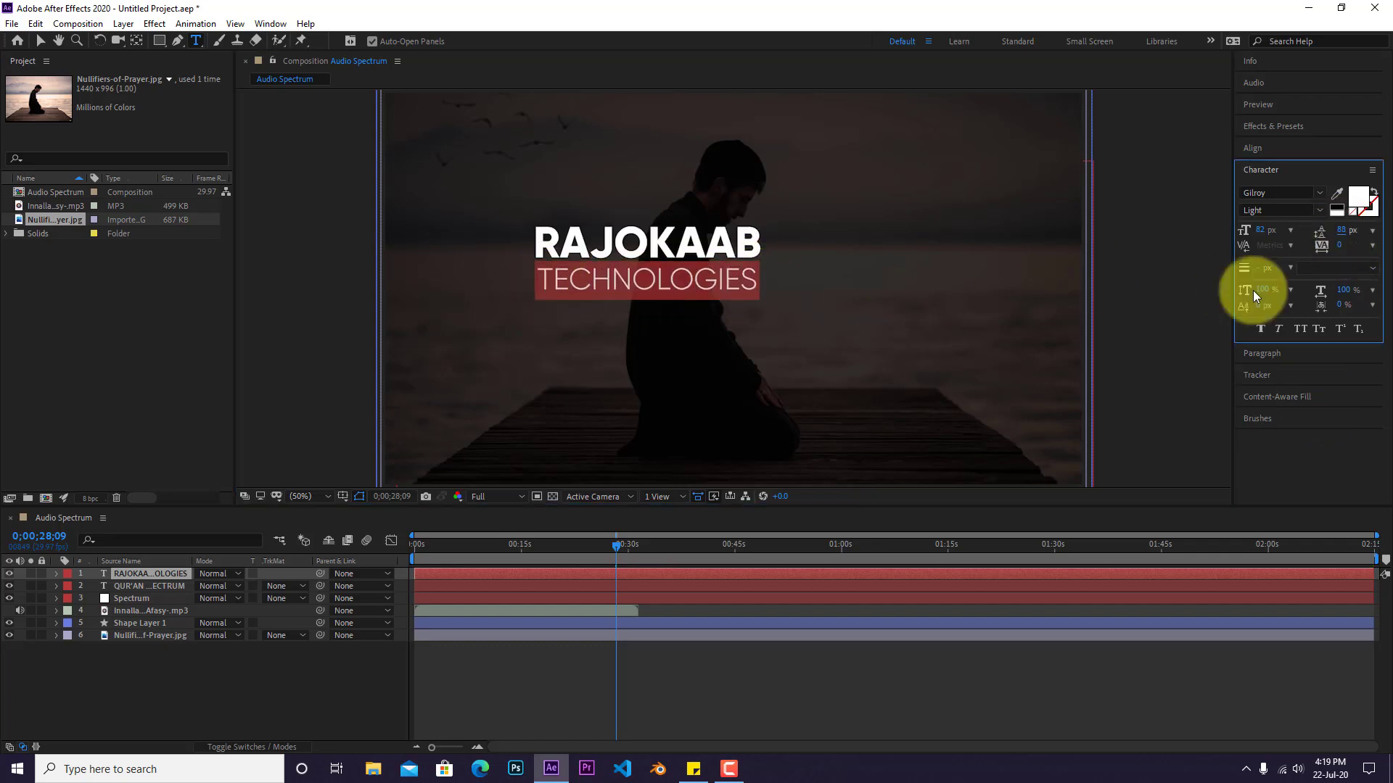
left_click(797, 684)
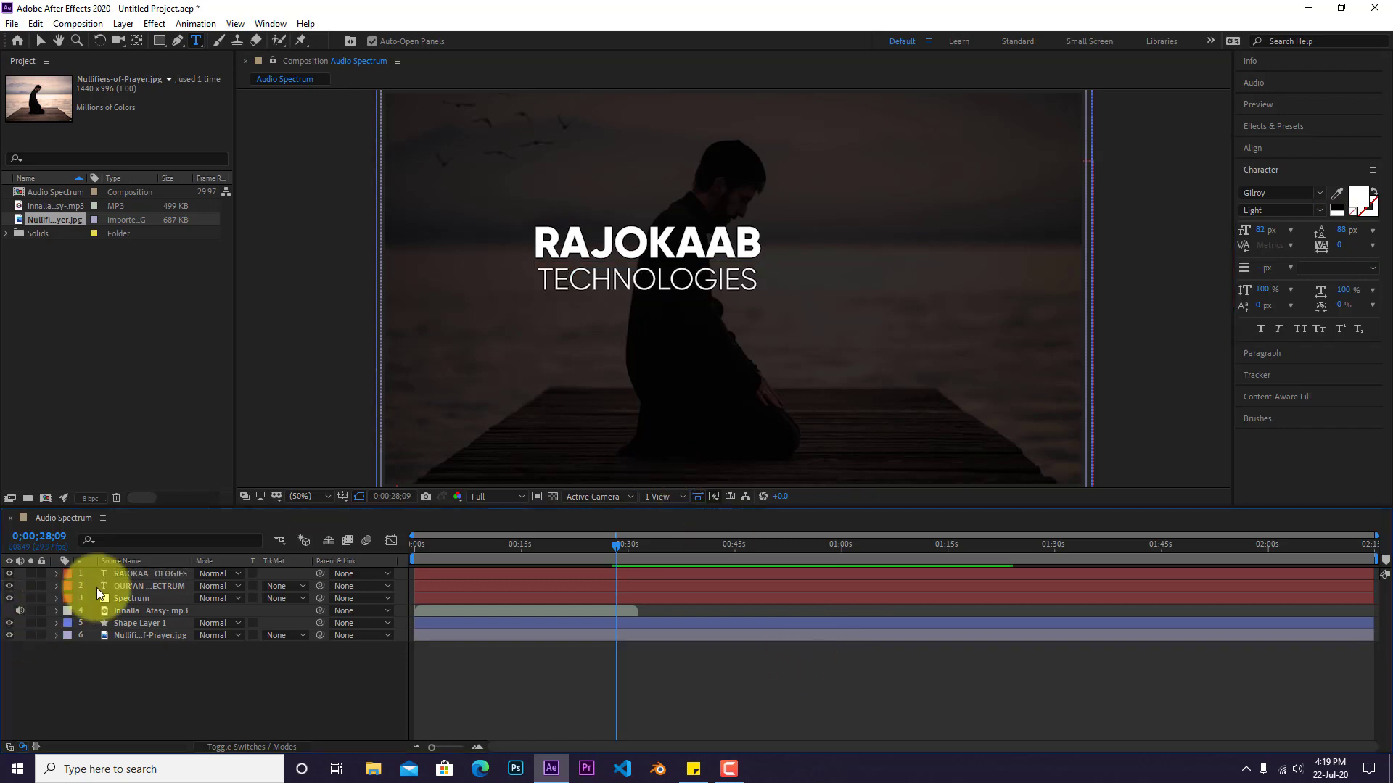
Center the RAJOKAAB TECHNOLOGIES layer horizontally and vertically in the composition.
left_click(131, 574)
left_click(1264, 145)
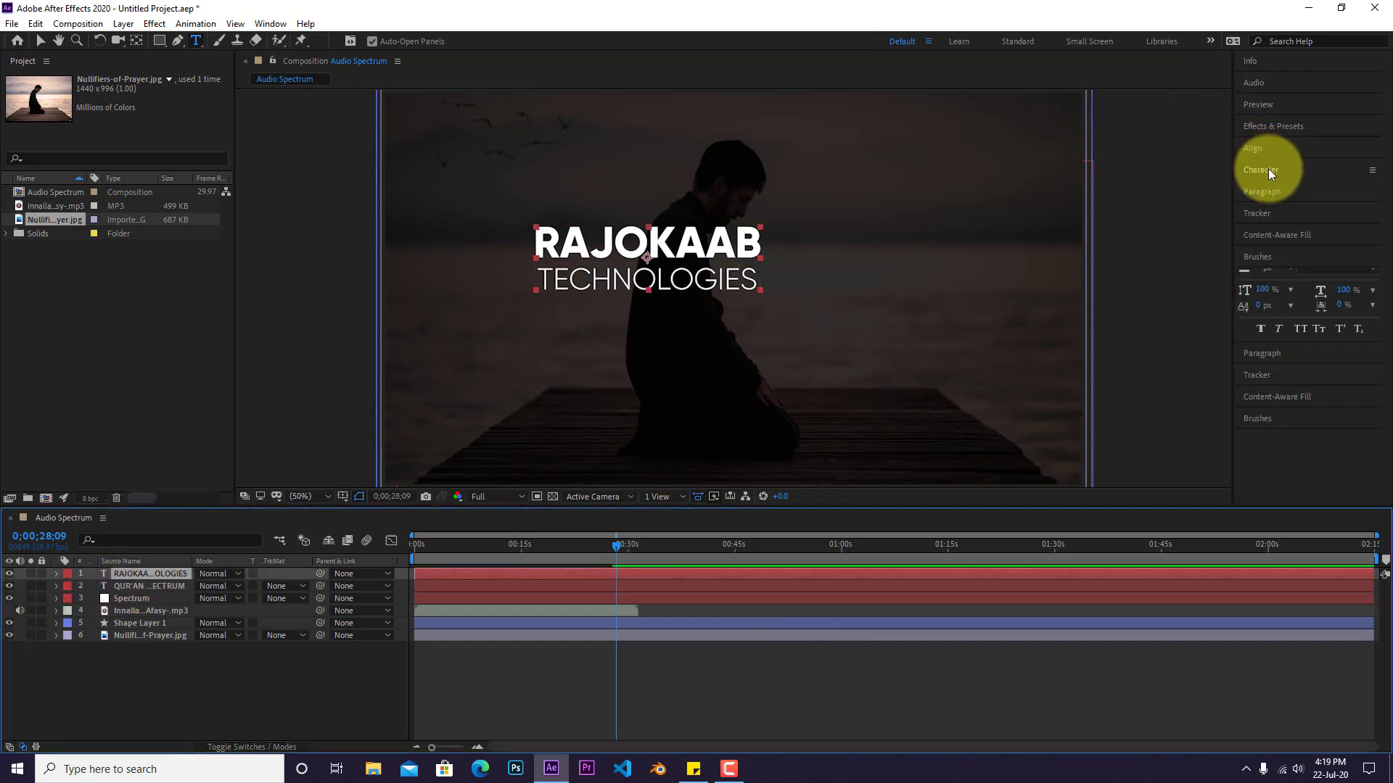
left_click(1272, 184)
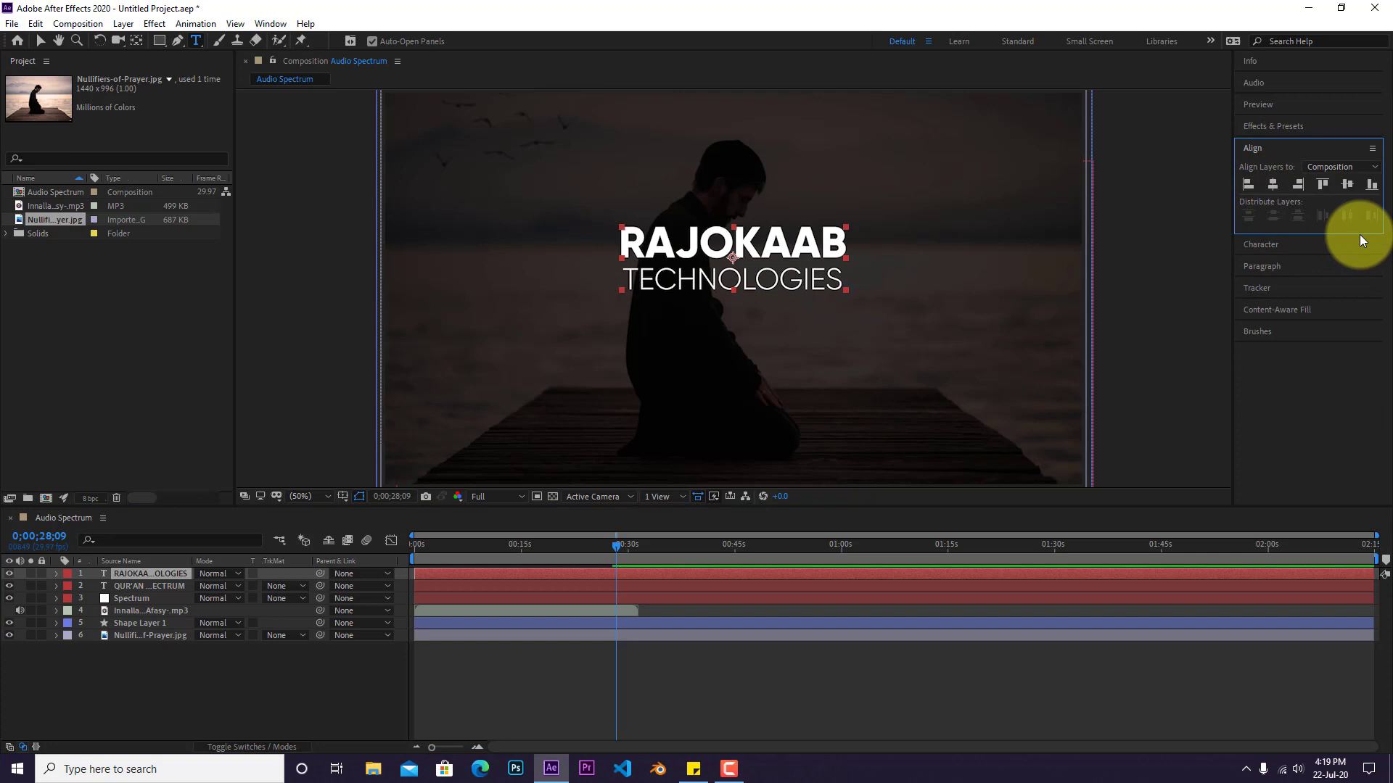
left_click(1347, 184)
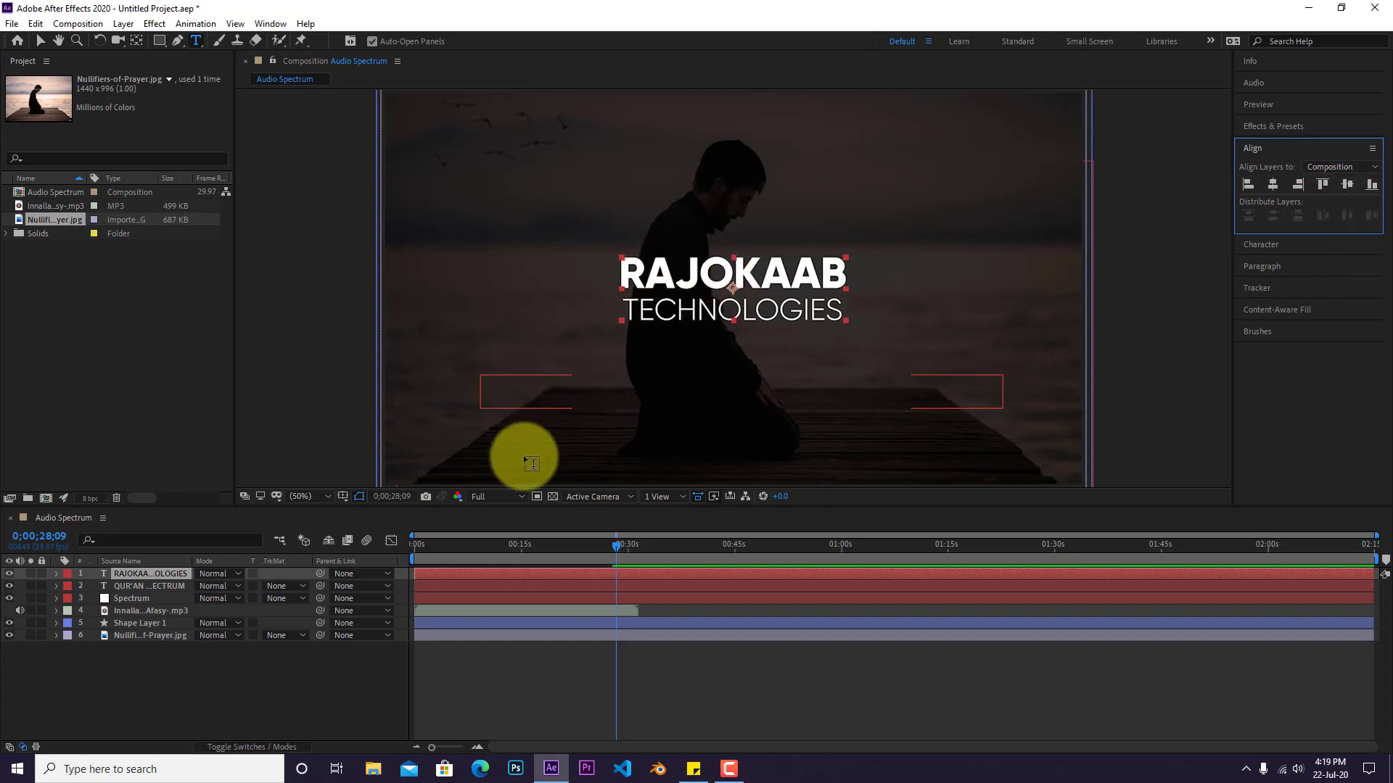
Show the keyframed properties of the QUR'AN title layer to examine its Scale and Opacity timing.
left_click(618, 584)
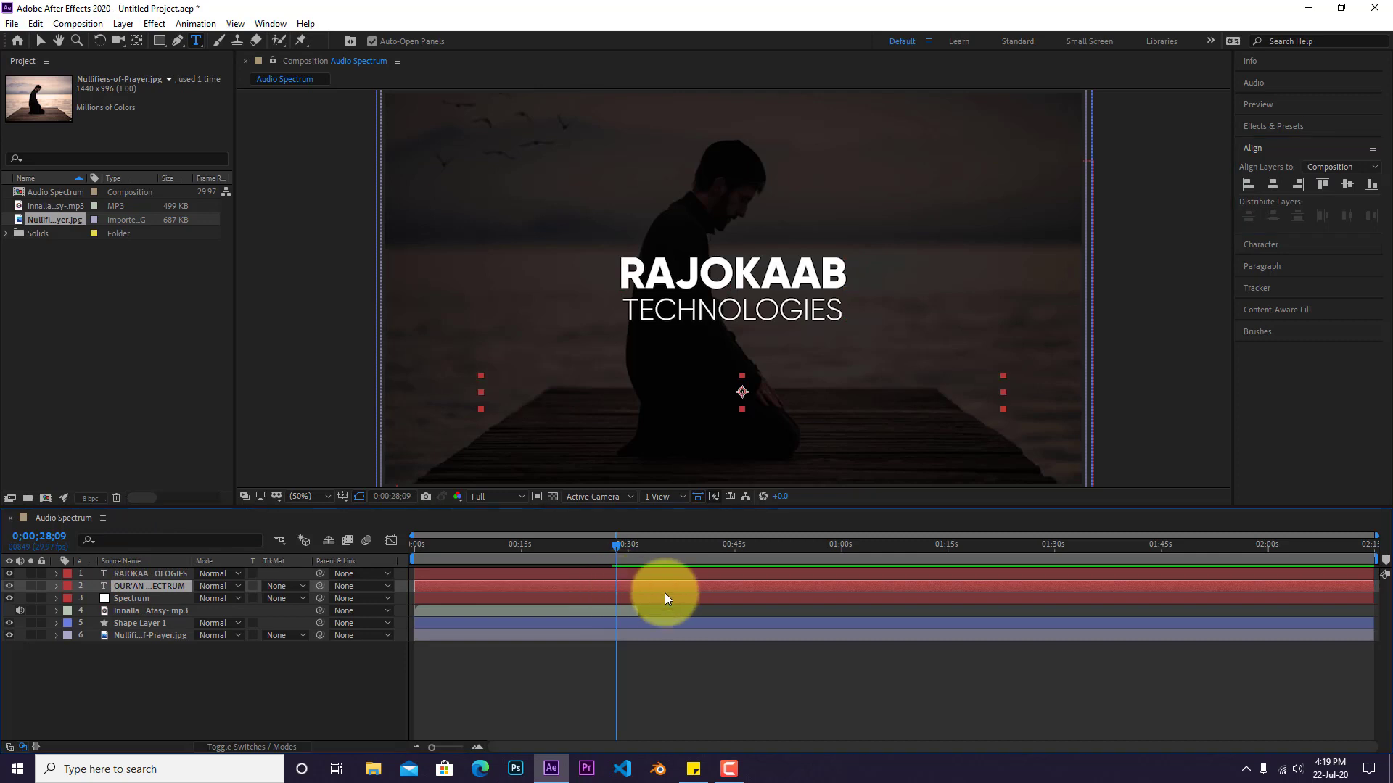
key("u")
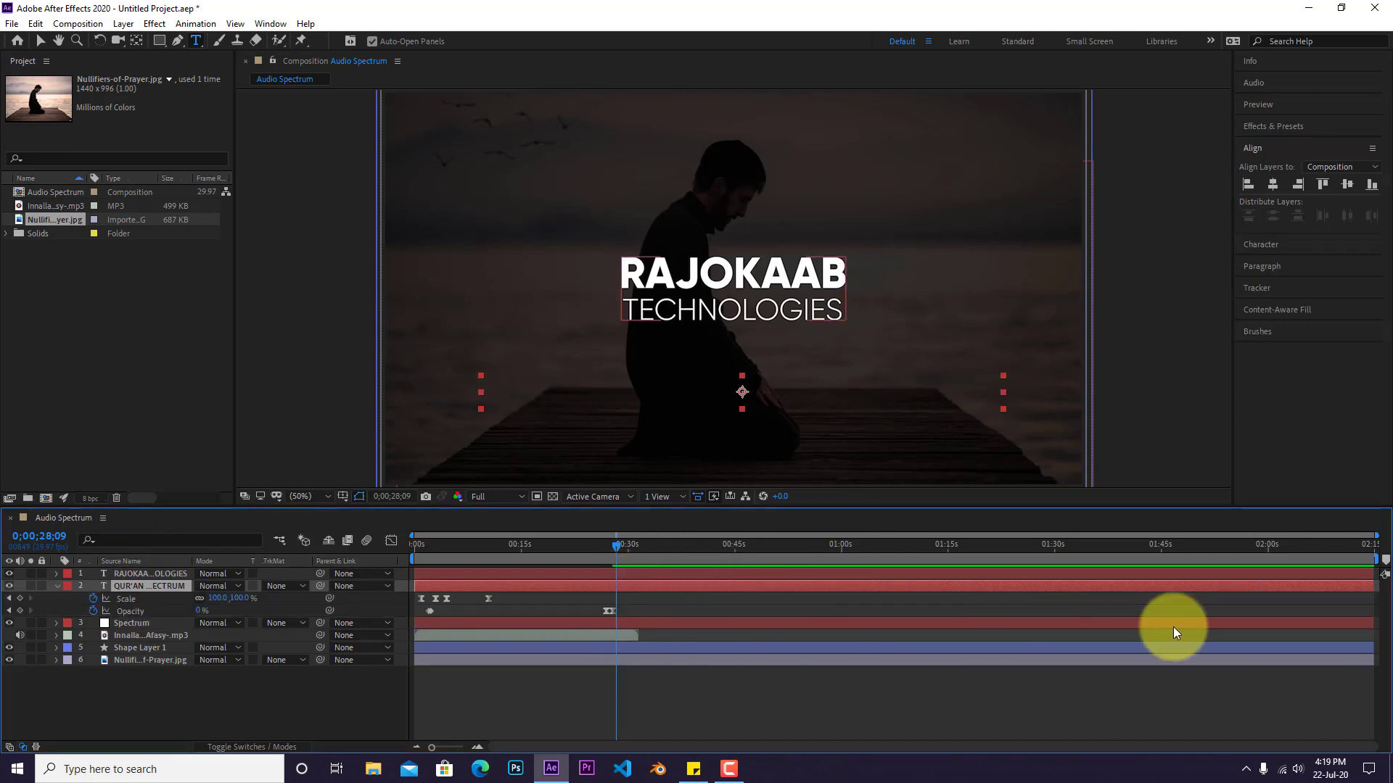
mouse_move(1372, 586)
left_mouse_down()
mouse_move(1265, 586)
mouse_move(1372, 586)
left_mouse_up()
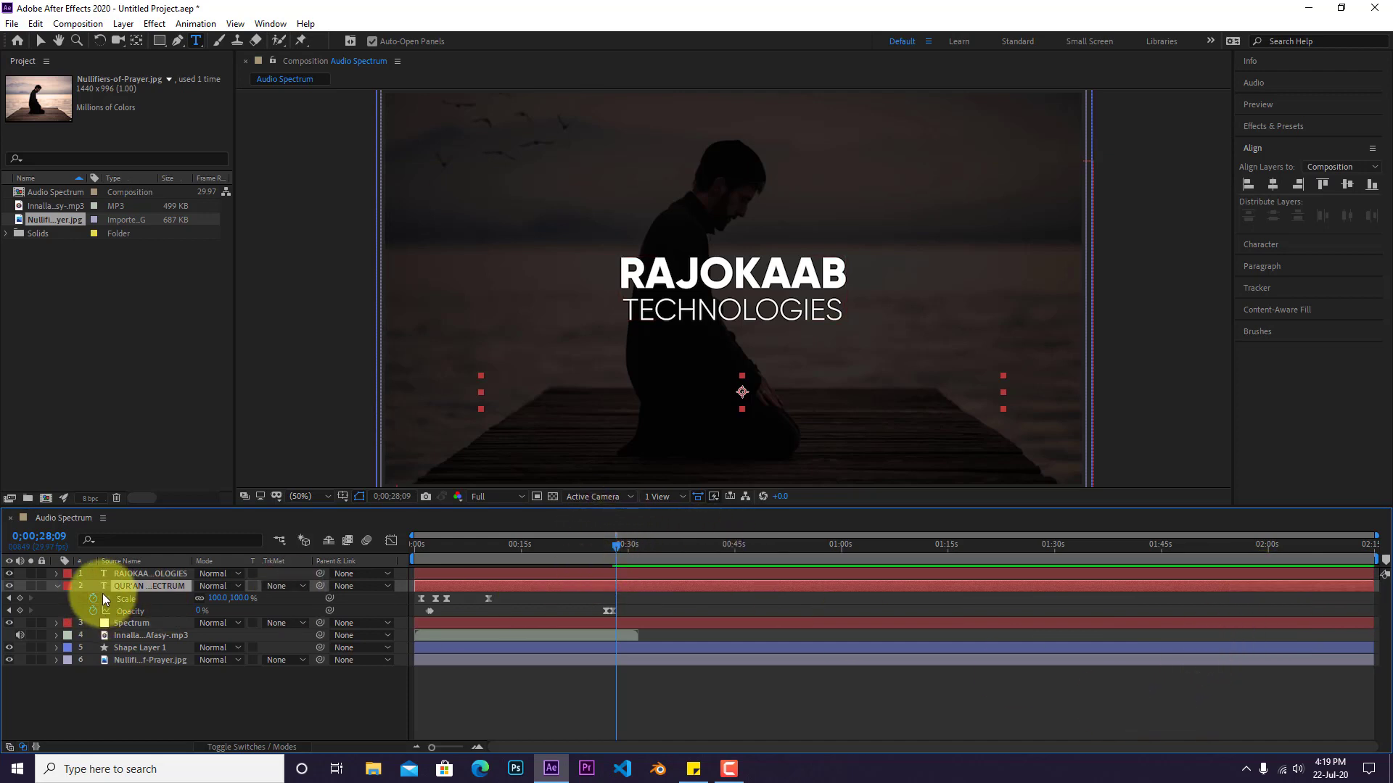
Add a 0% Scale keyframe to the RAJOKAAB TECHNOLOGIES layer and place it slightly after 0;00;28;09.
left_click(110, 574)
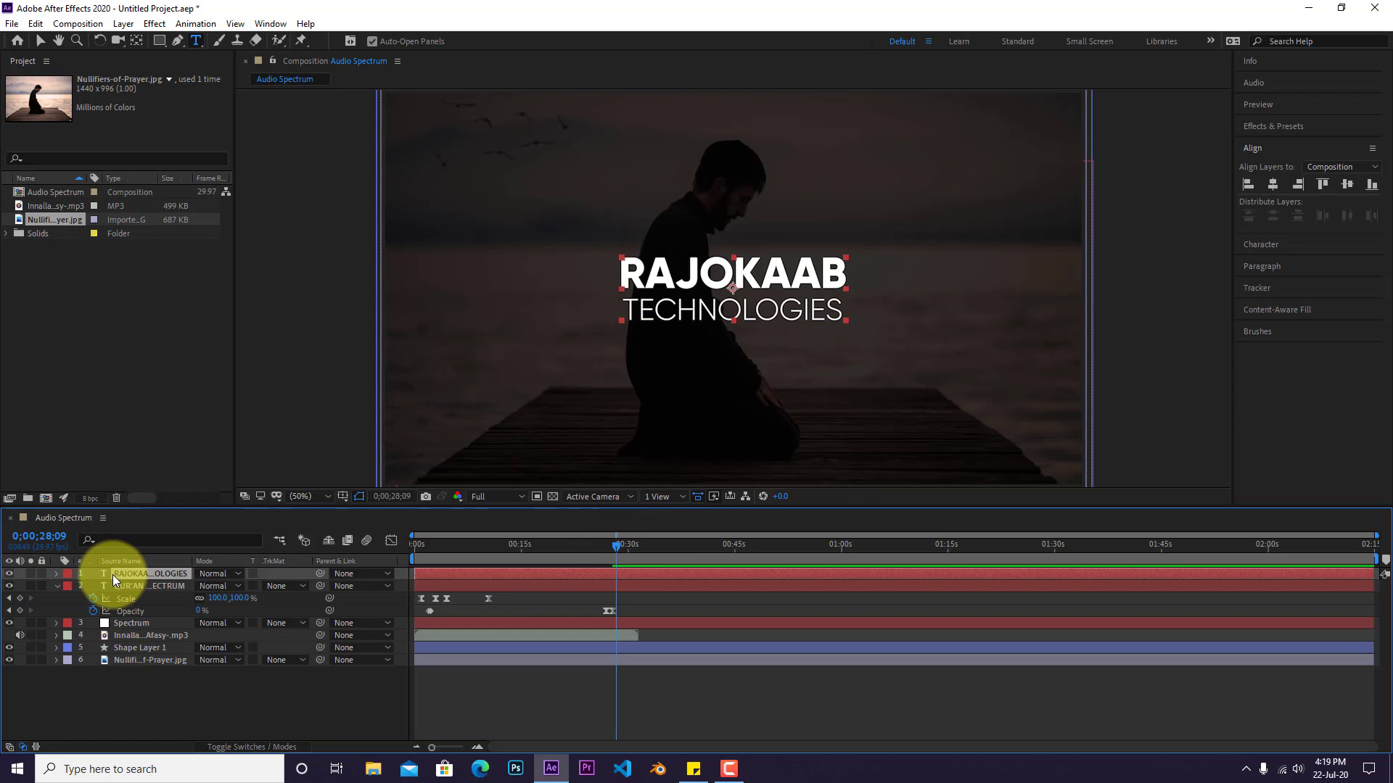
left_click(56, 575)
left_click(68, 598)
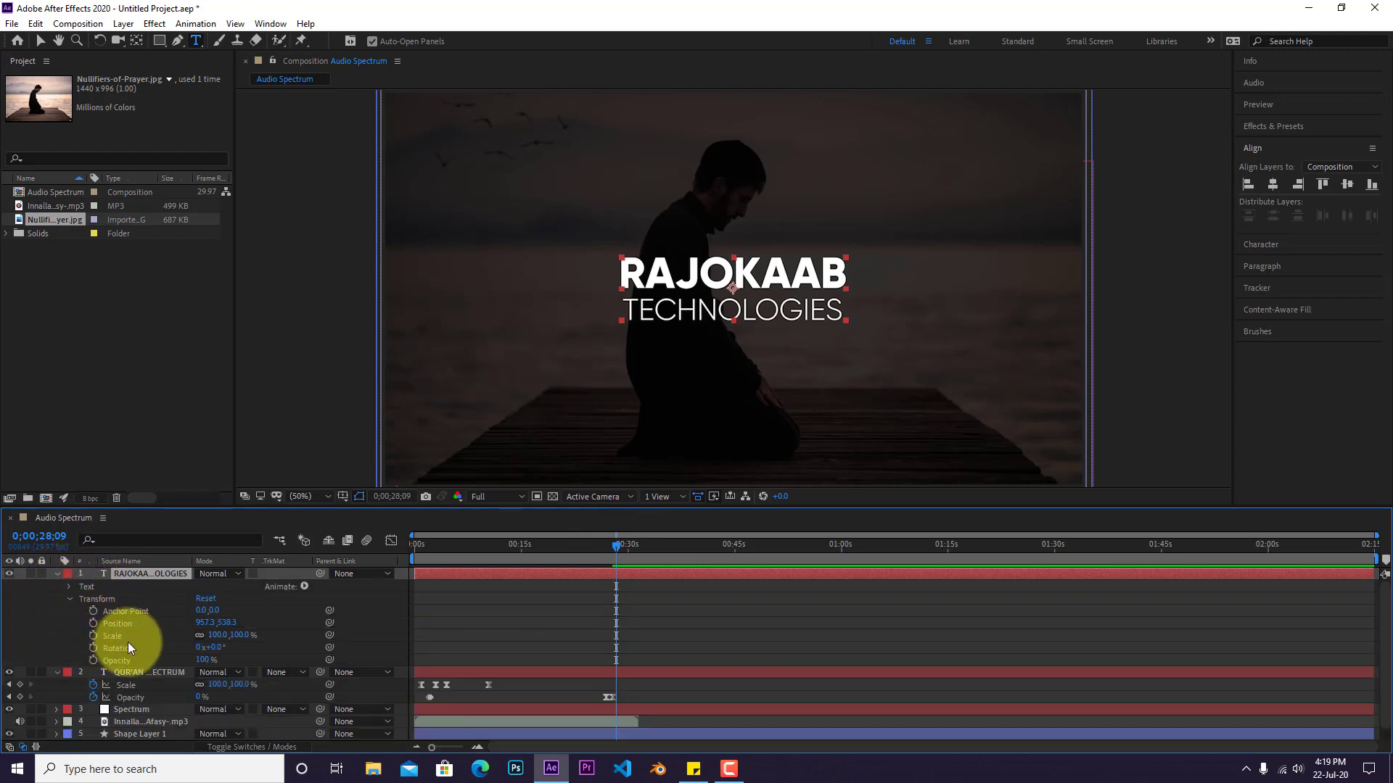
left_click(93, 636)
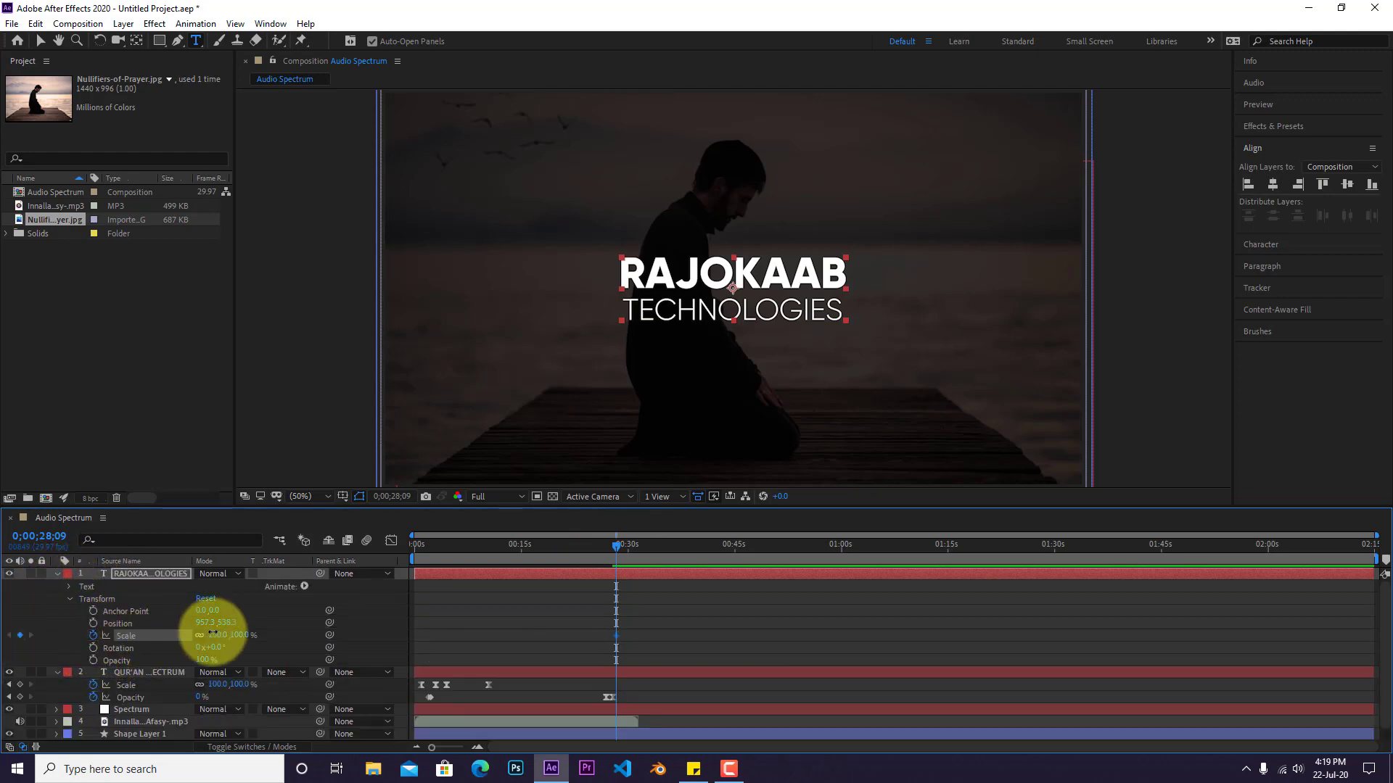
type("0")
key("Return")
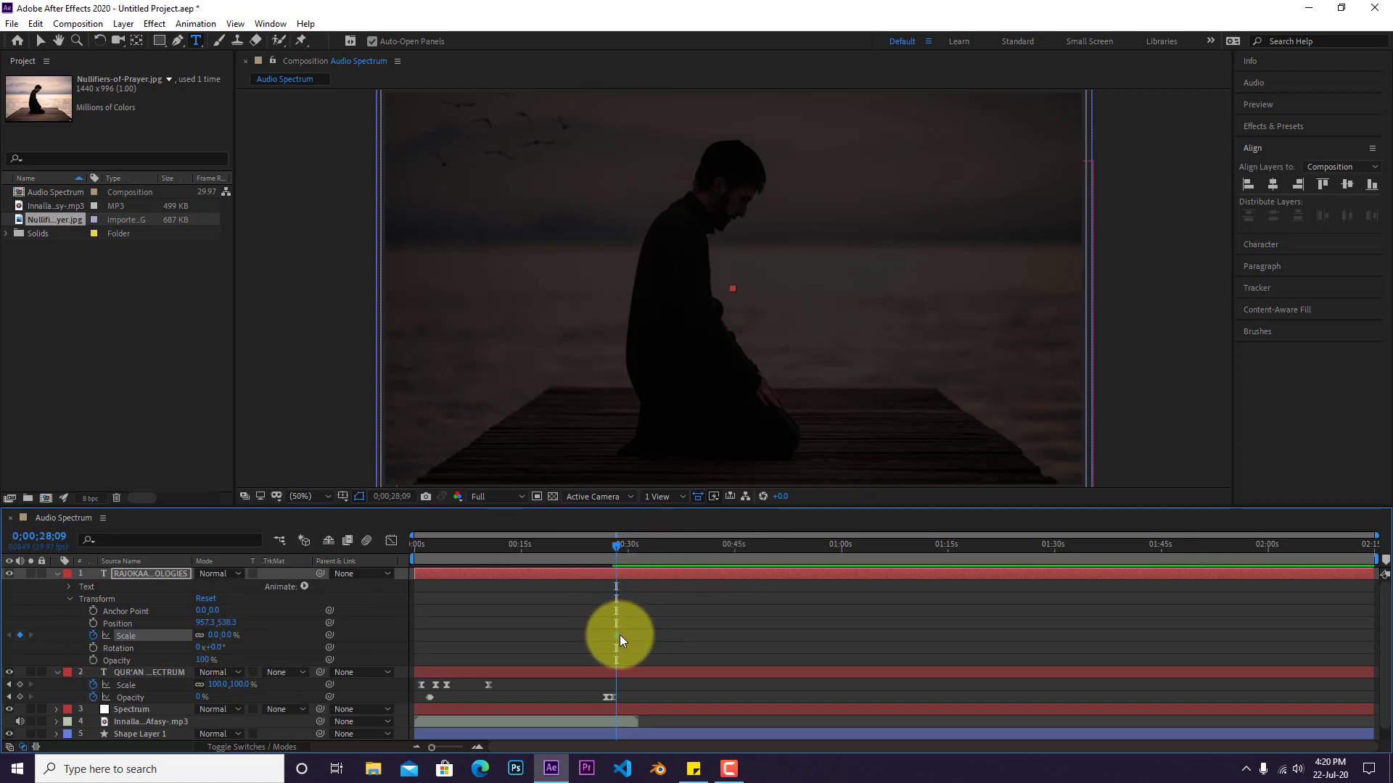
left_click_drag(619, 634, 624, 634)
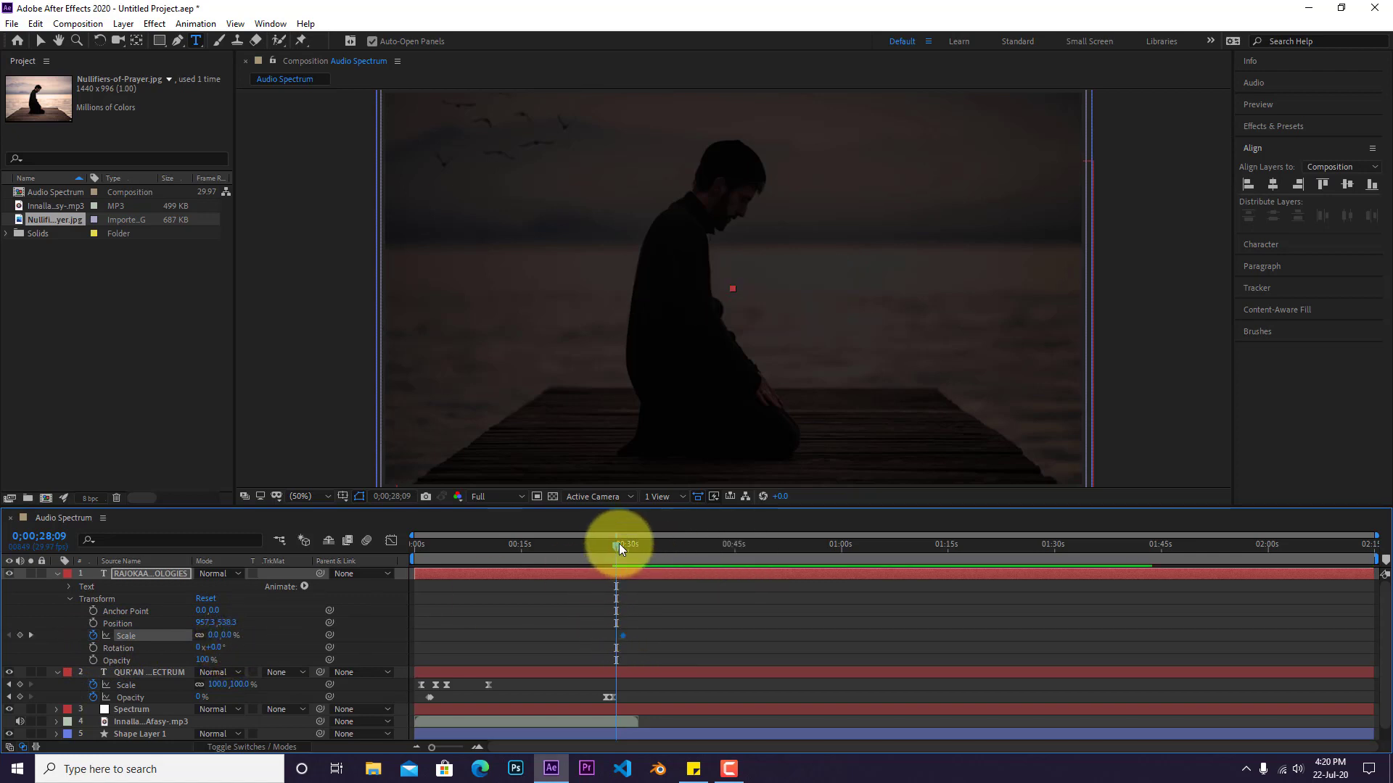
Add a 100% Scale keyframe to the RAJOKAAB TECHNOLOGIES layer at 0;00;31;21.
left_click_drag(619, 543, 646, 549)
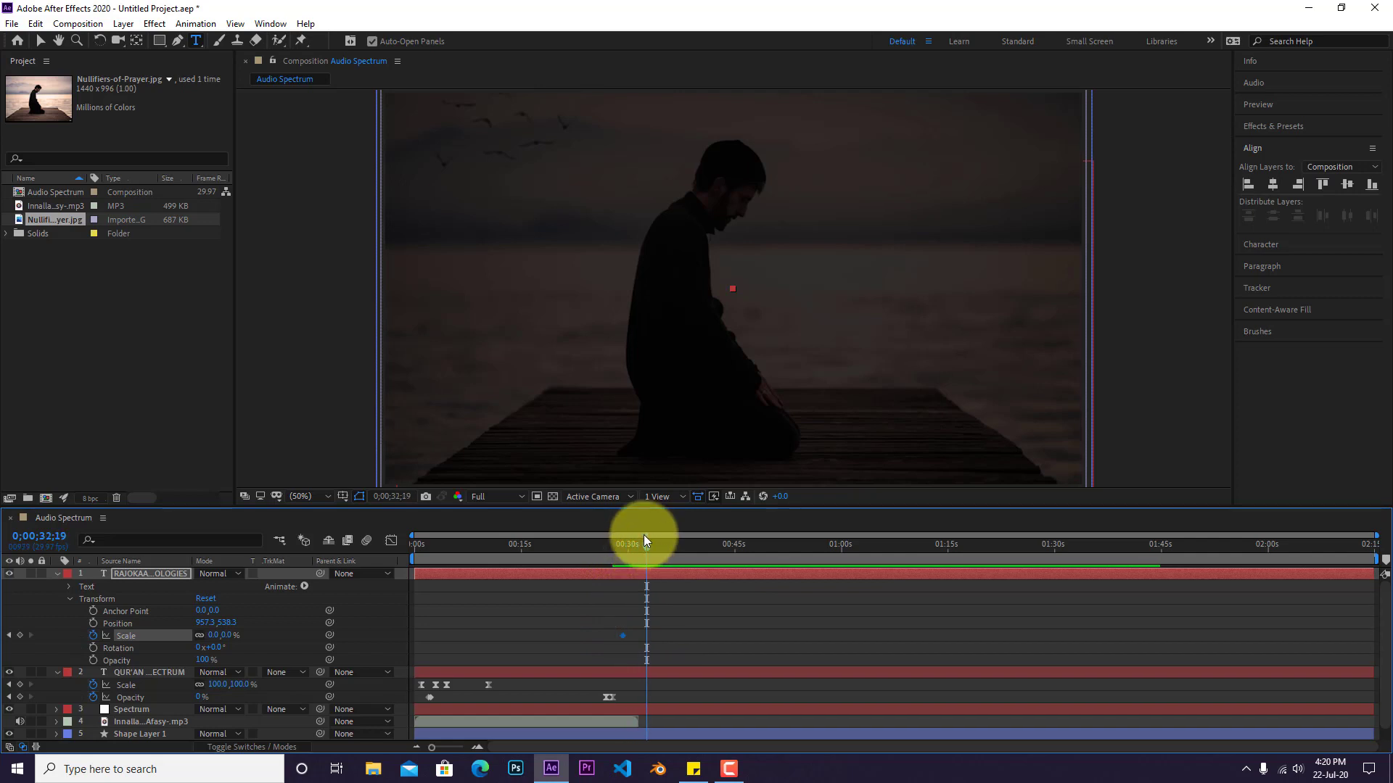
left_click_drag(646, 546, 642, 546)
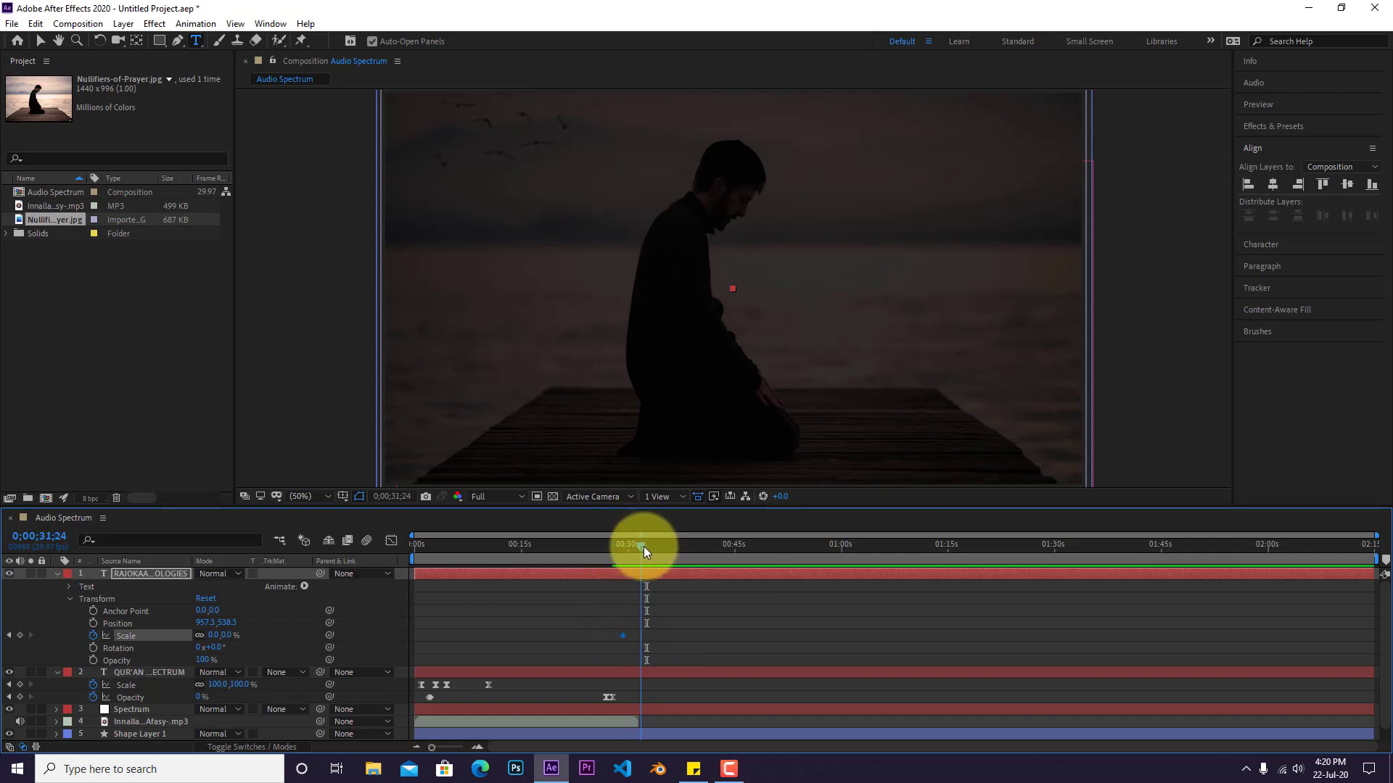
left_click(216, 635)
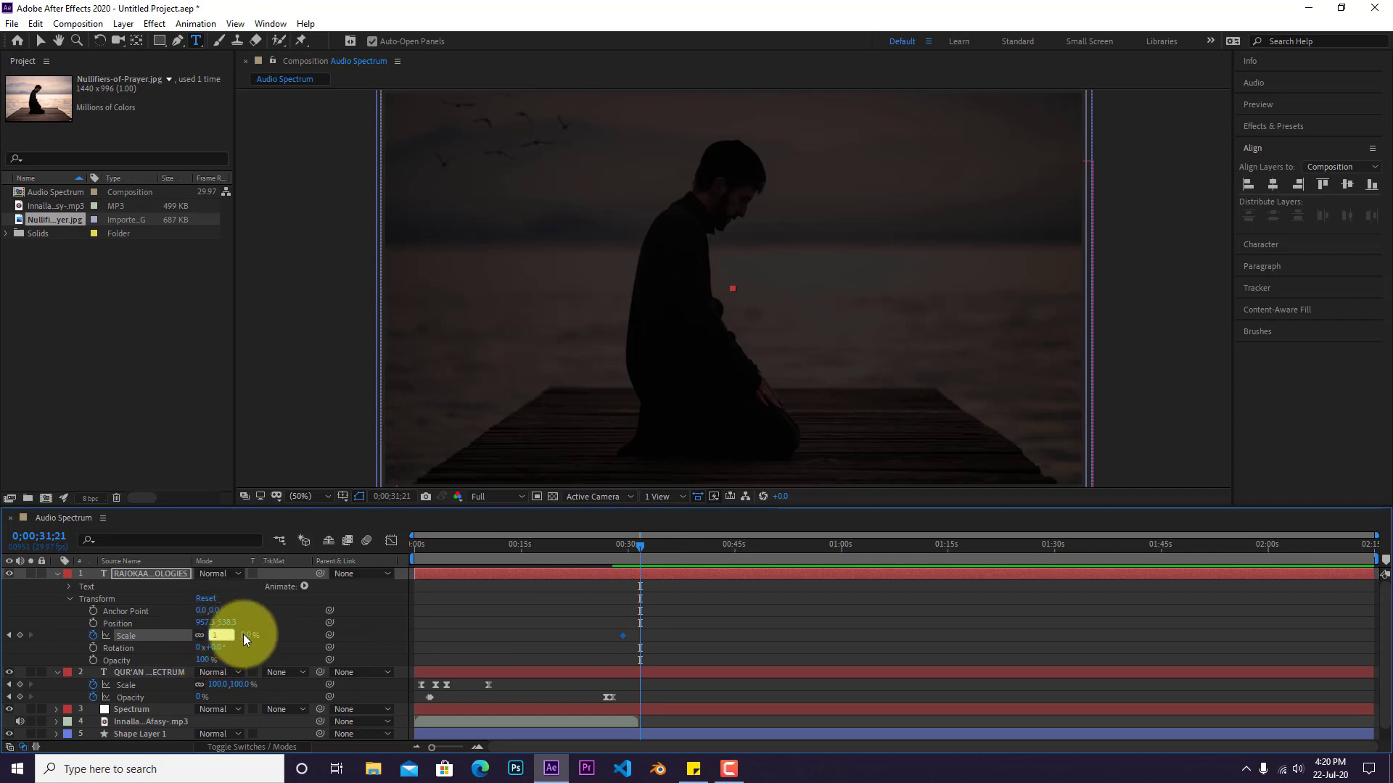
type("100")
key("Return")
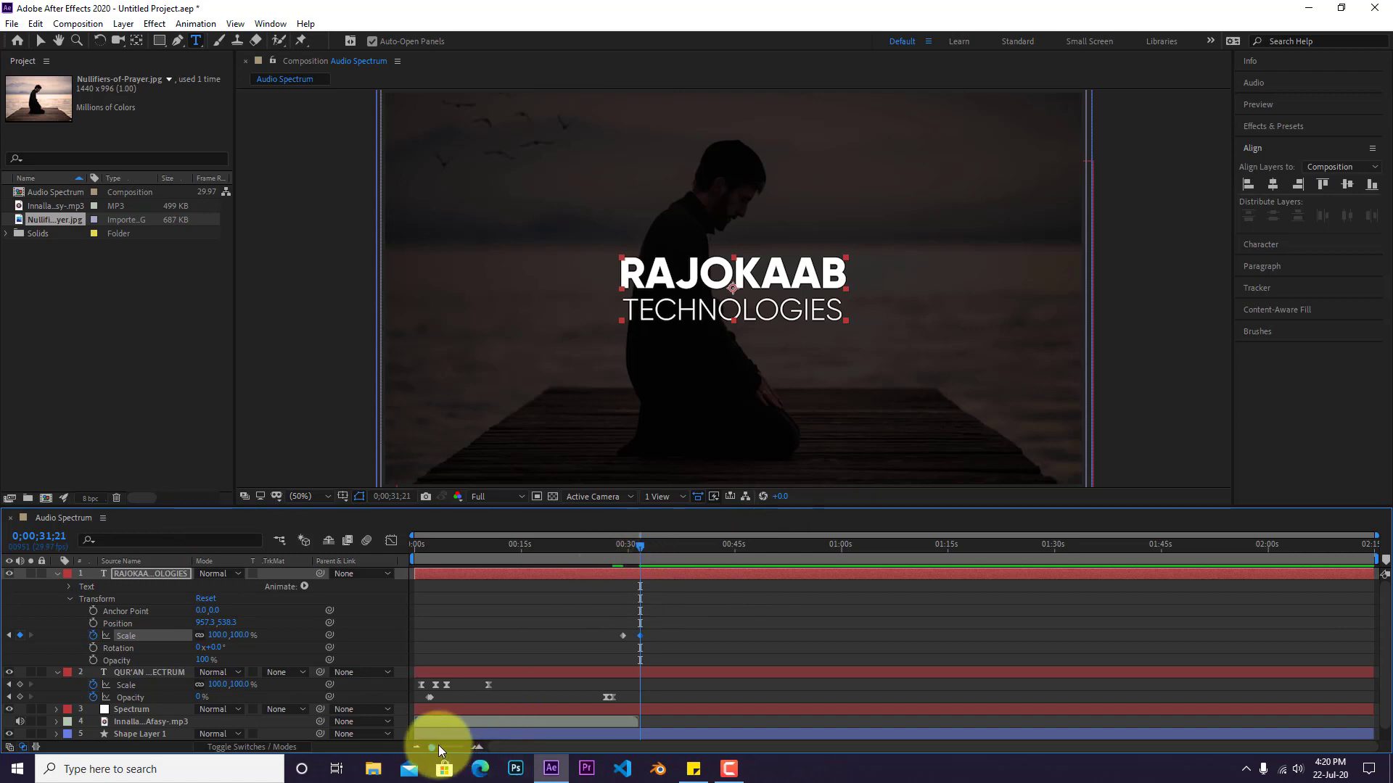
Set the preview resolution to Third and play the animation from the start to the closing text at 0;00;30;29.
left_click_drag(468, 546, 333, 544)
left_click(500, 496)
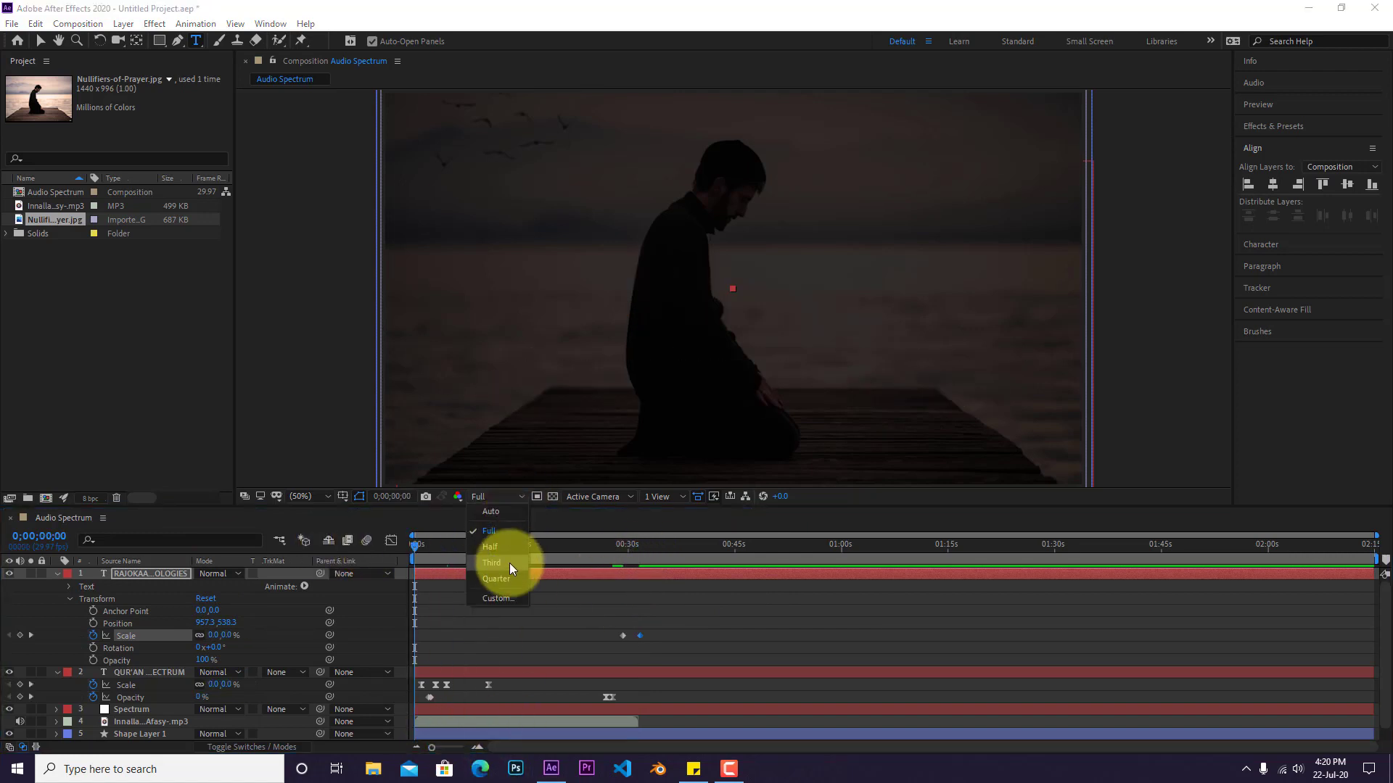
left_click(507, 567)
key("space")
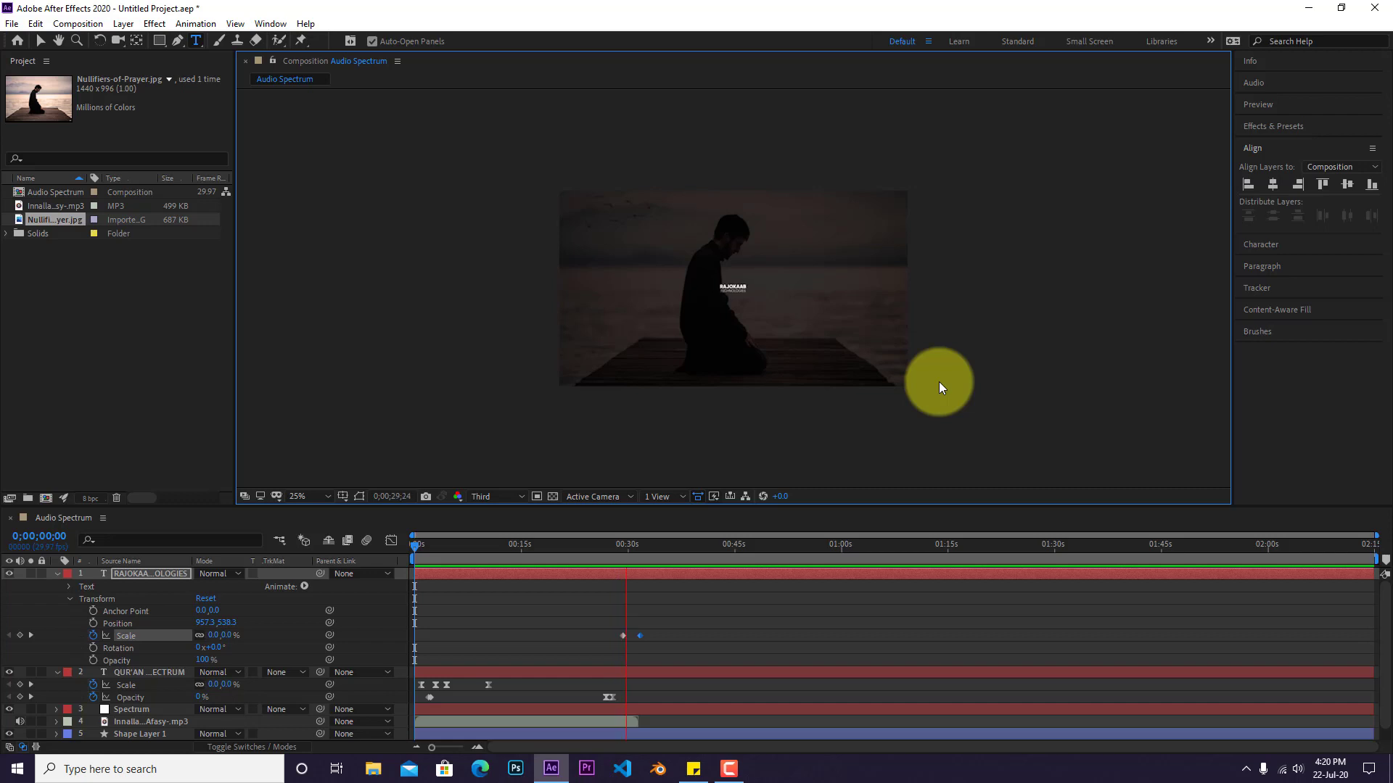
key("space")
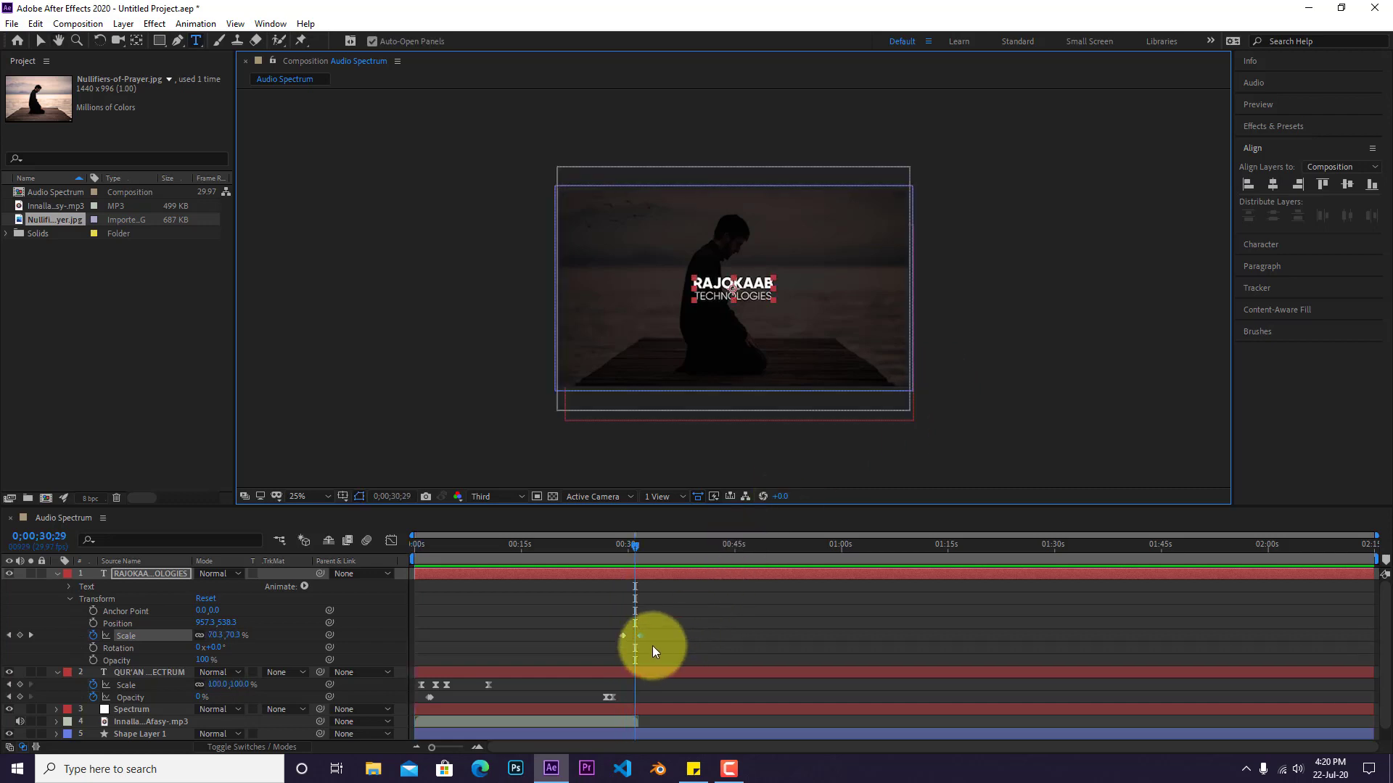
Move the closing text layer's 100% Scale keyframe earlier to 0;00;30;23 and apply Easy Ease to its Scale keyframes.
left_click_drag(641, 635, 636, 634)
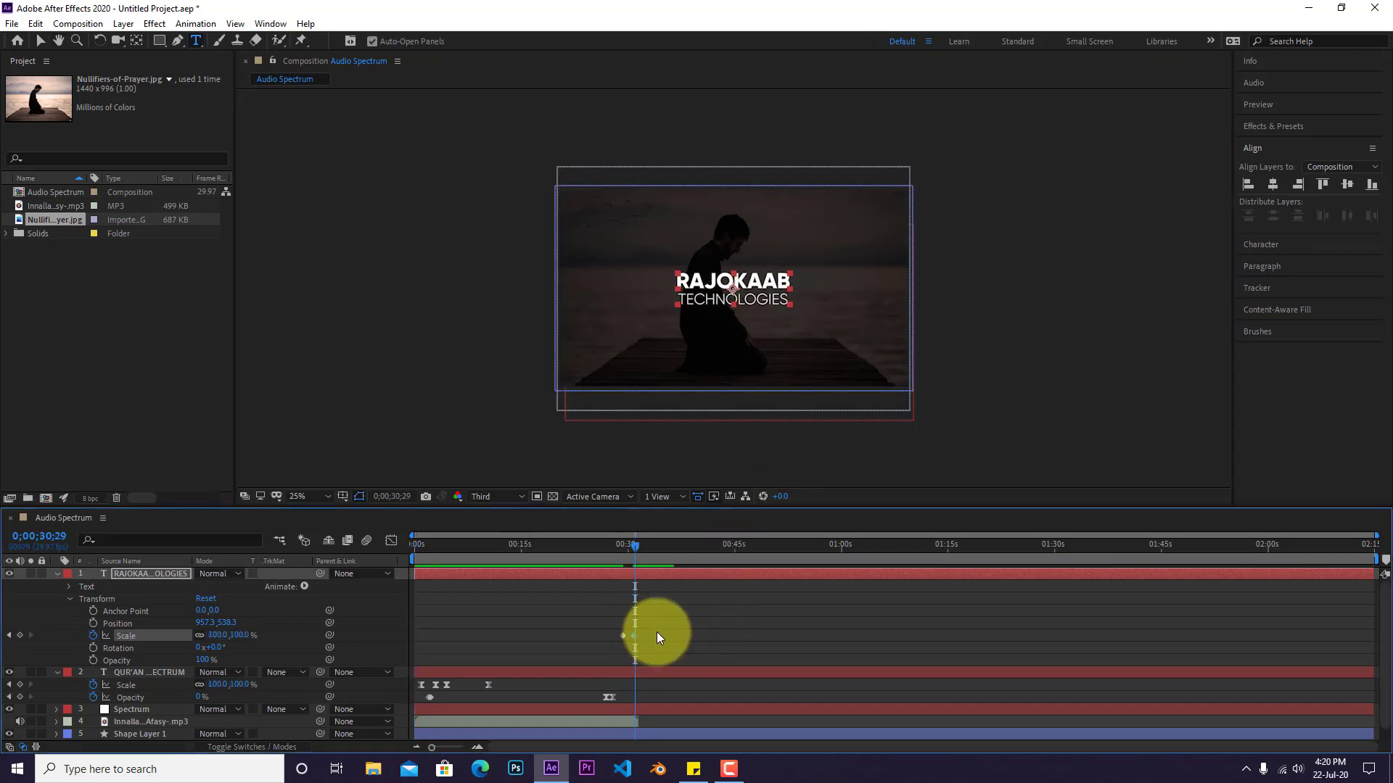
right_click(634, 634)
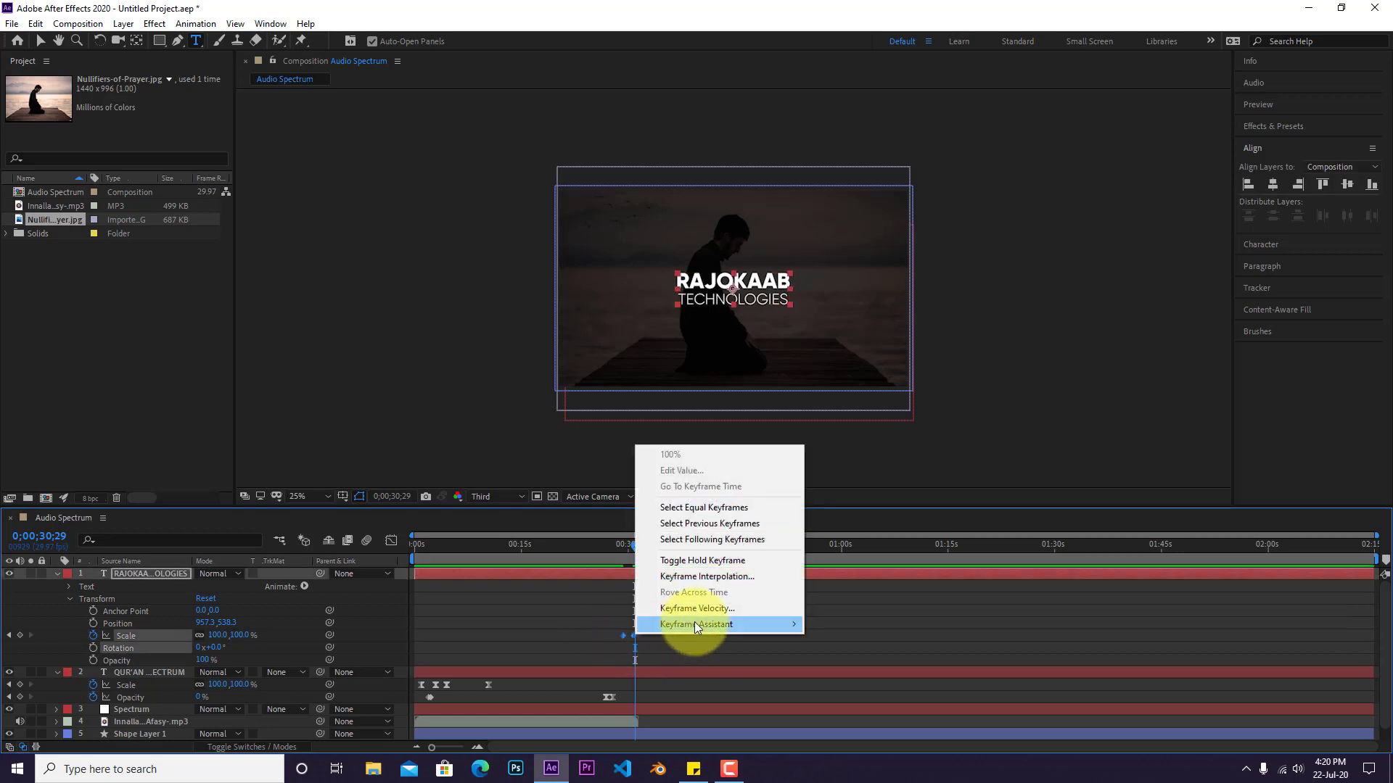
mouse_move(694, 626)
left_click(852, 673)
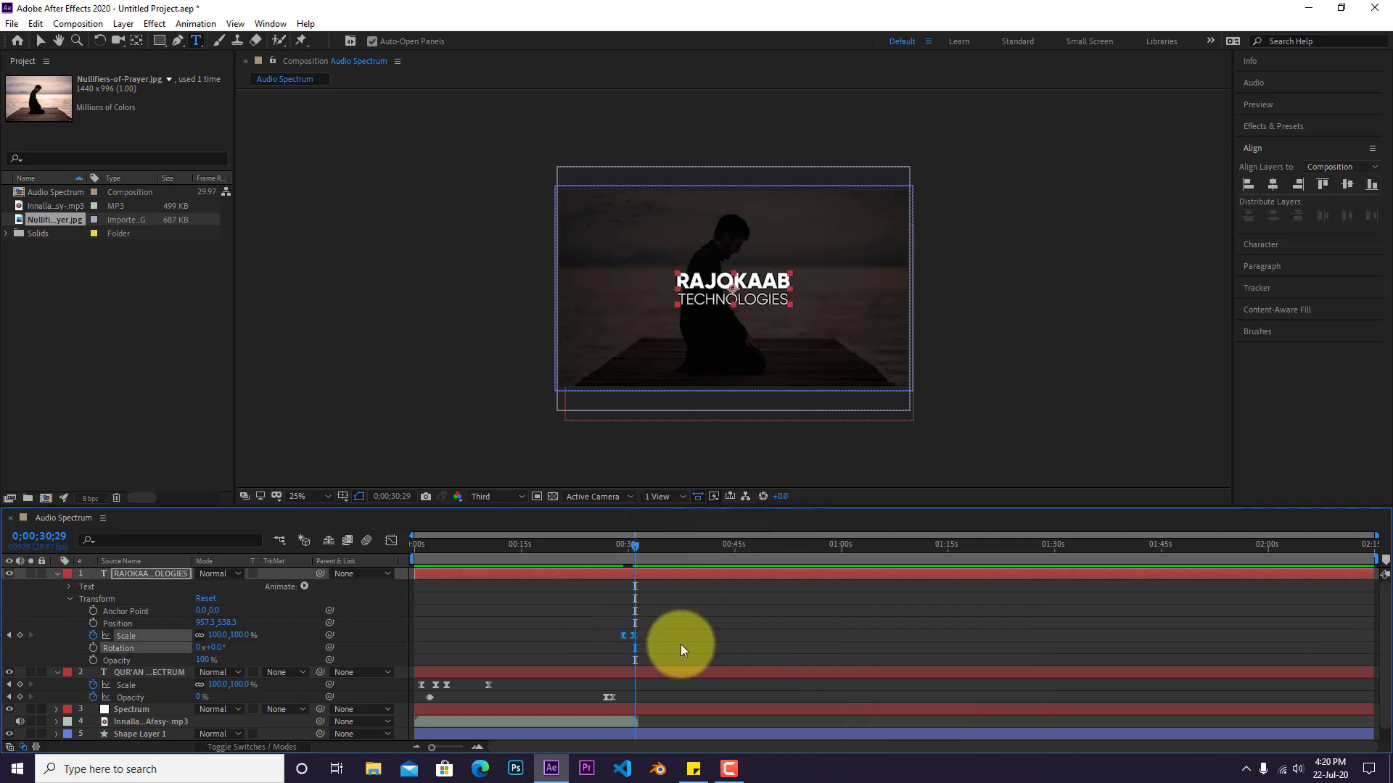
Set the incoming and outgoing velocity influence of the RAJOKAAB TECHNOLOGIES layer's Scale keyframes to 75%.
right_click(635, 637)
left_click(710, 610)
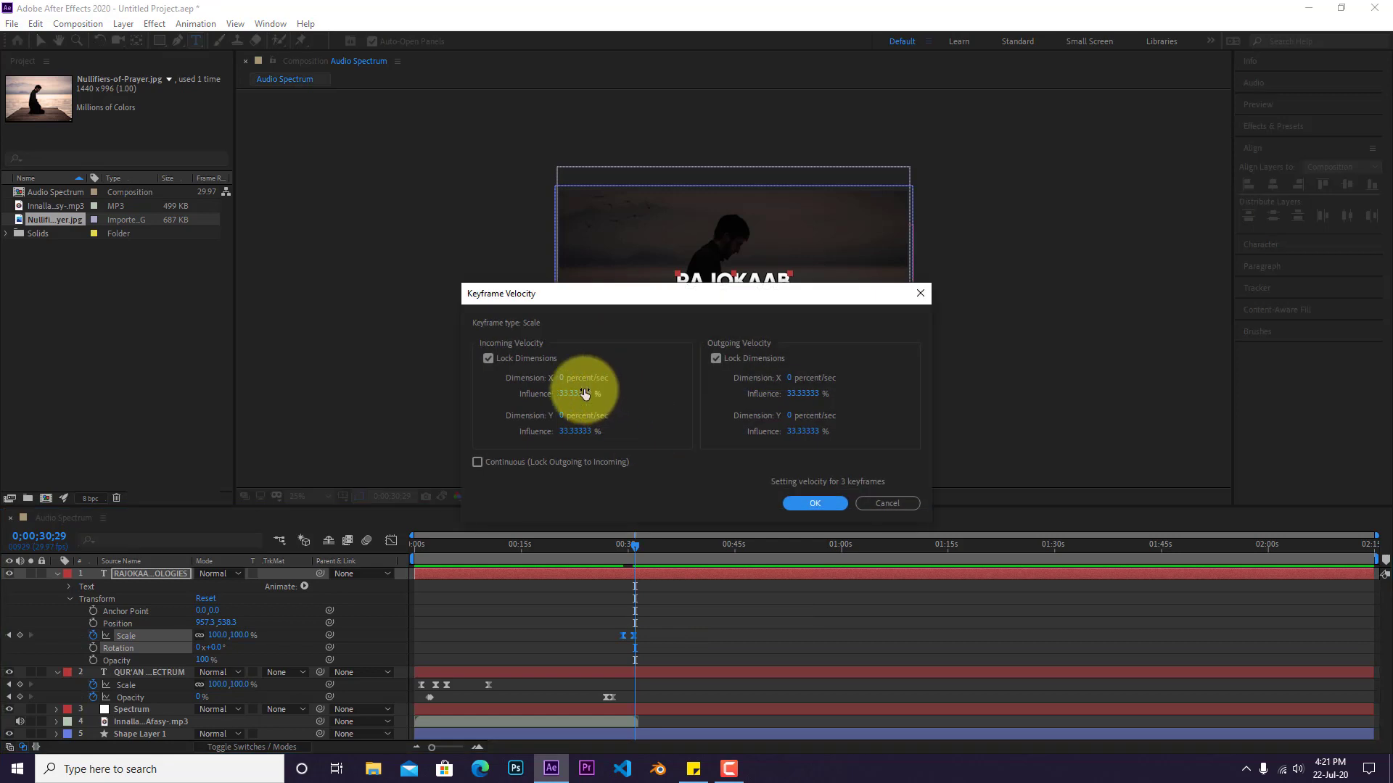
type("75")
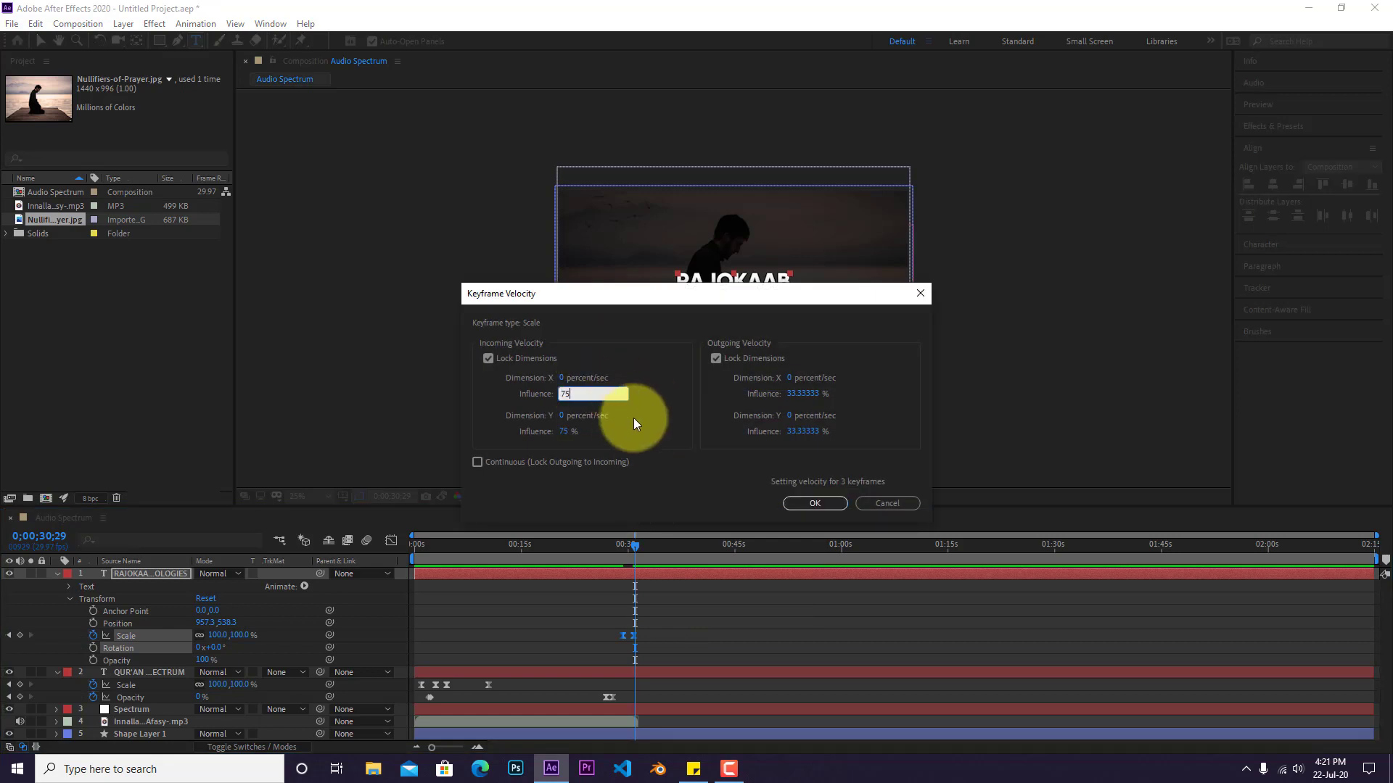
left_click(803, 394)
type("75")
left_click(815, 503)
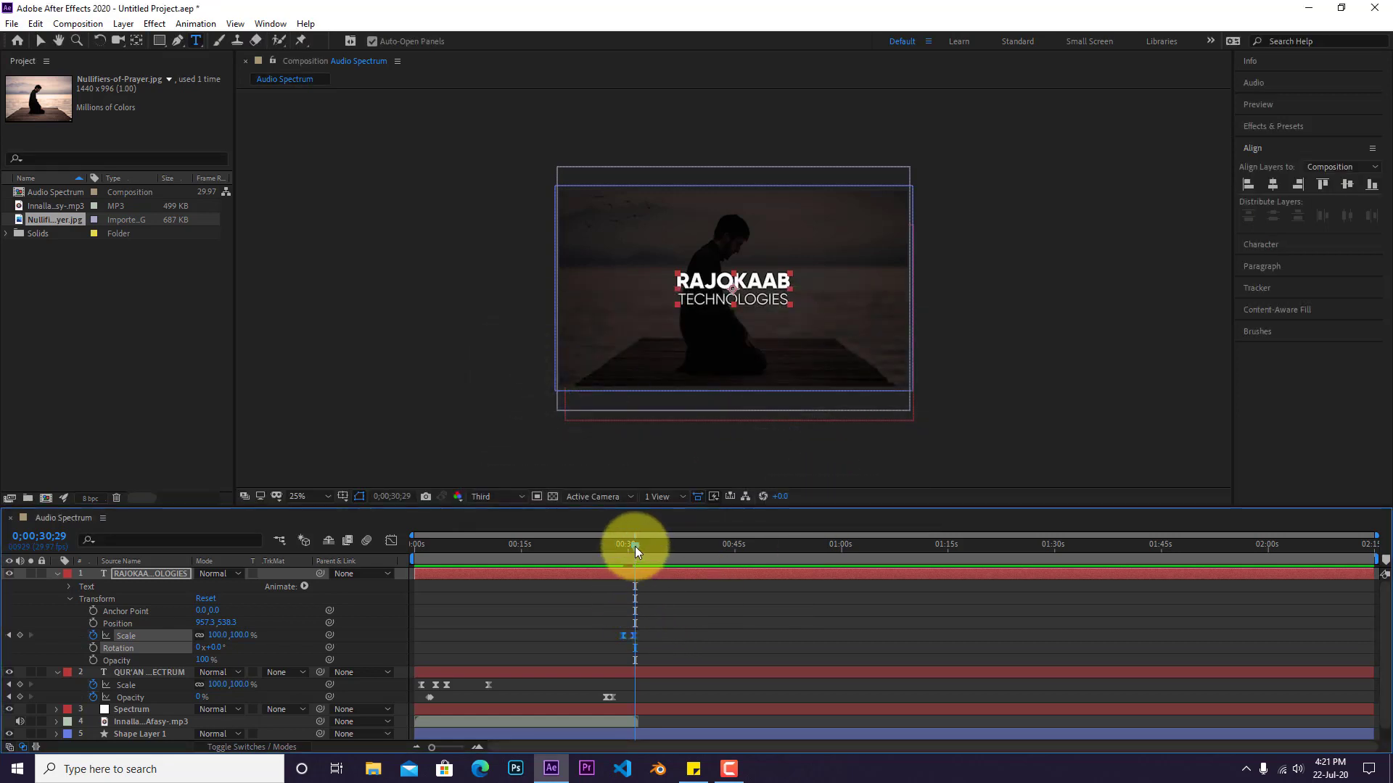
Play the closing text's scale-in from about 0;00;26;24 to check its easing and timing.
left_click_drag(634, 546, 610, 551)
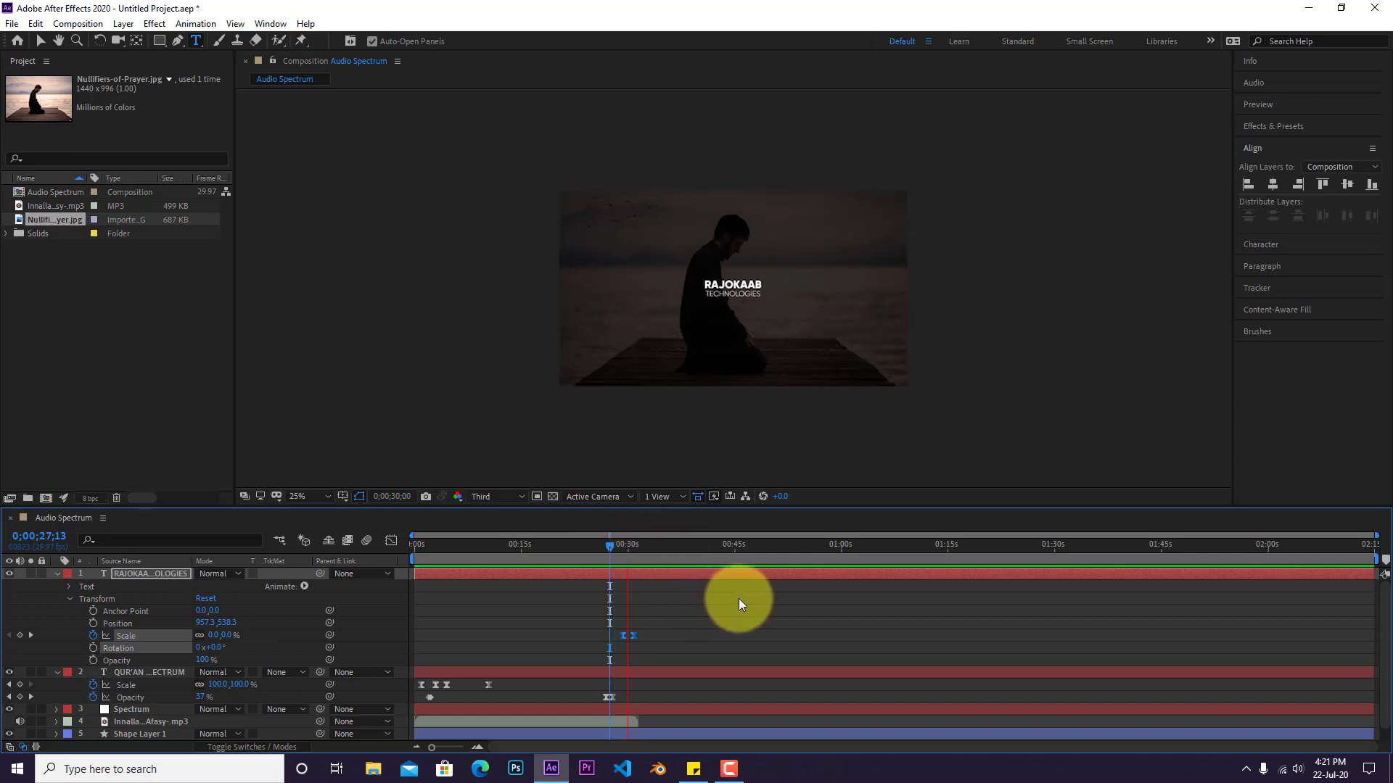
left_click(604, 553)
key("space")
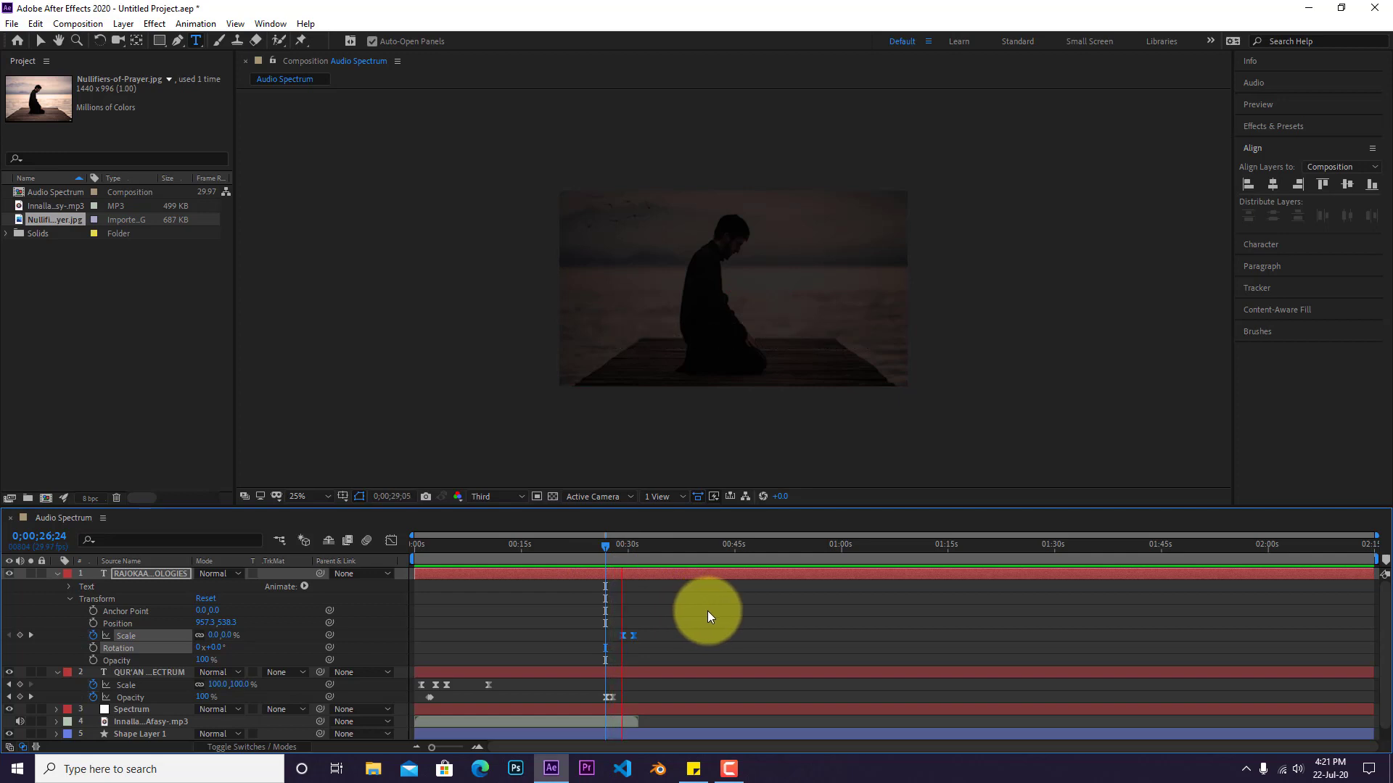
key("space")
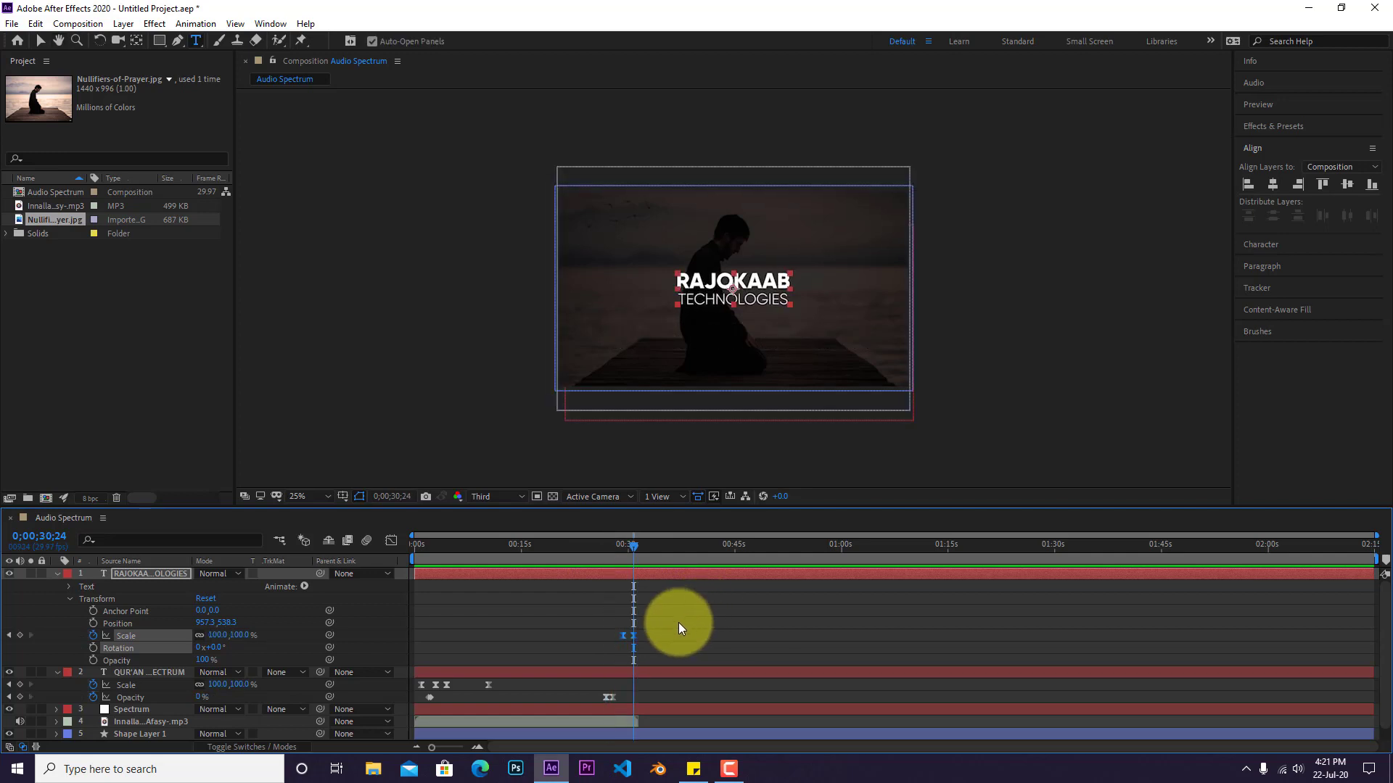
key("space")
key("space")
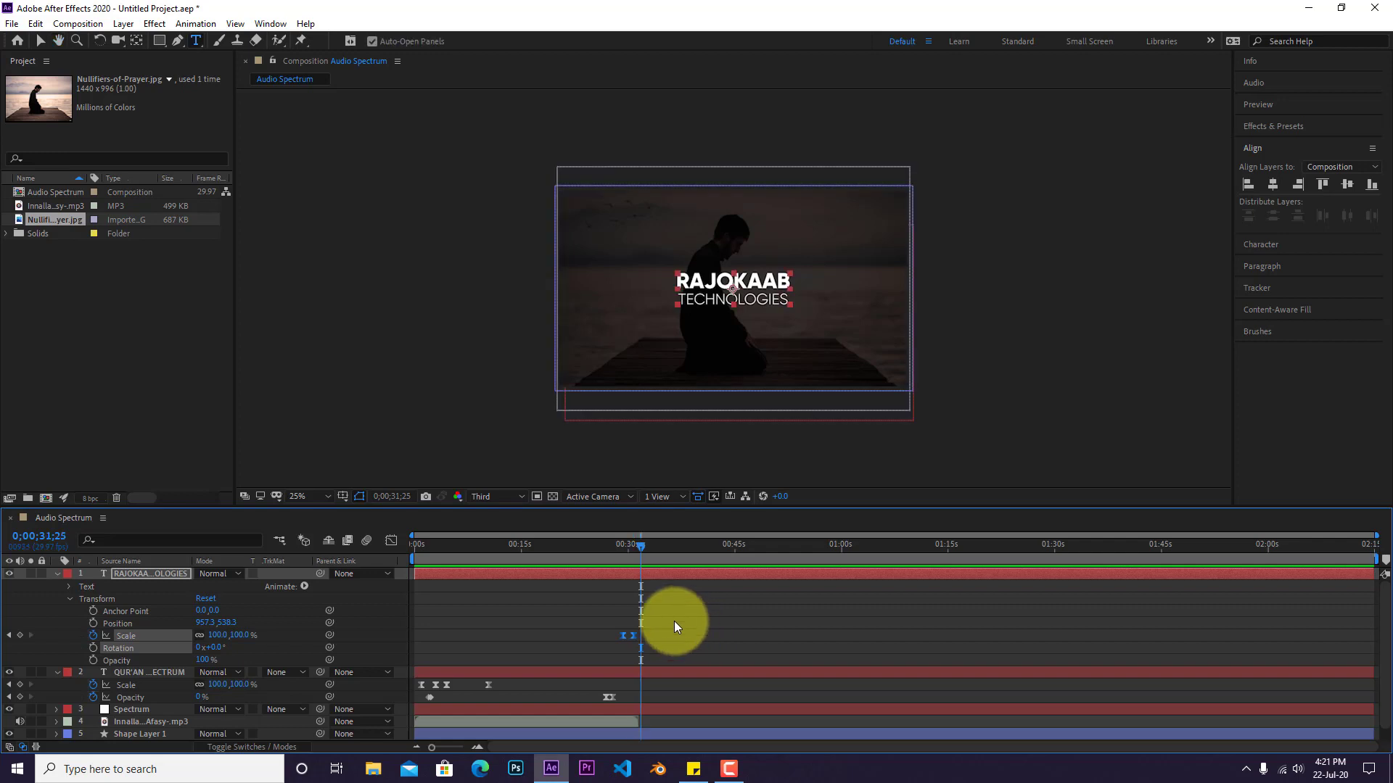
Move the current time to 0;00;30;05 and switch Shape Layer 1's visibility off and on again.
left_click(453, 748)
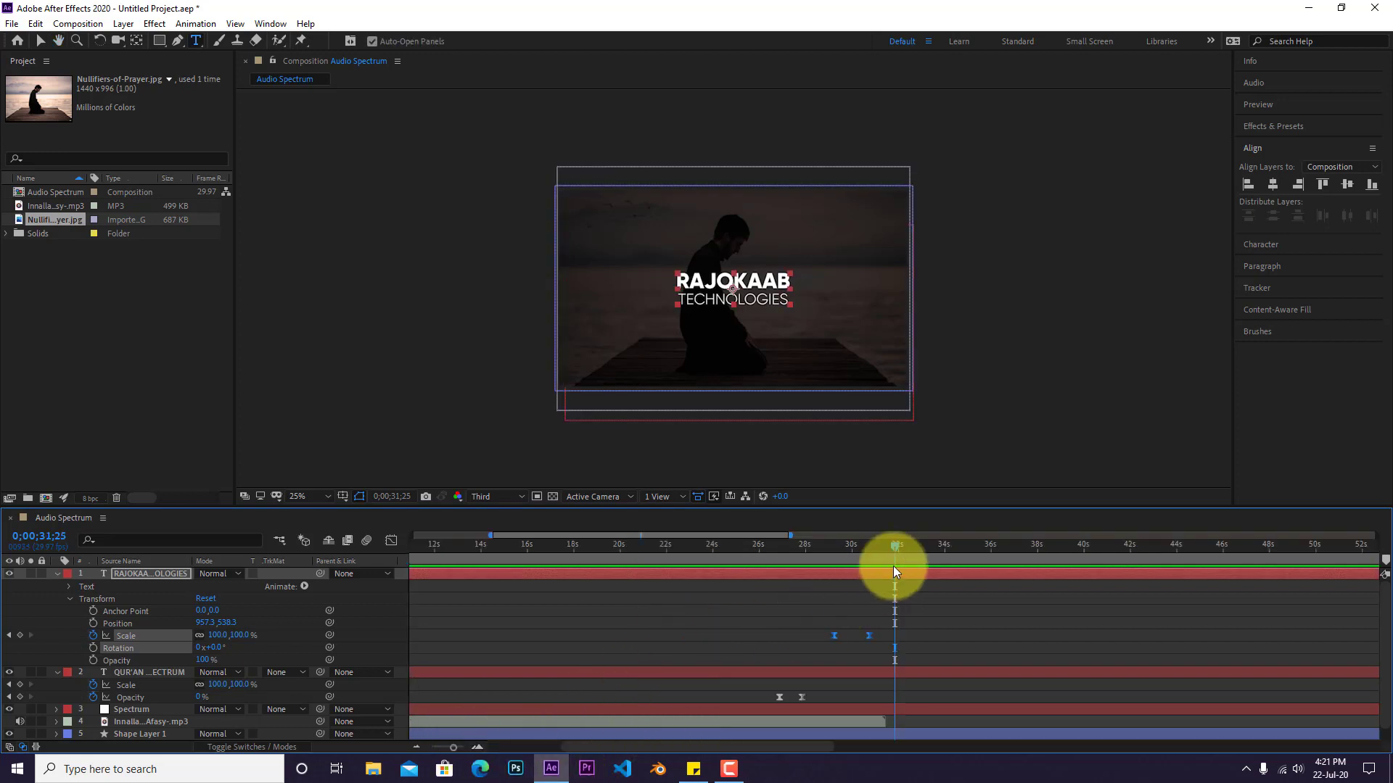
left_click(849, 553)
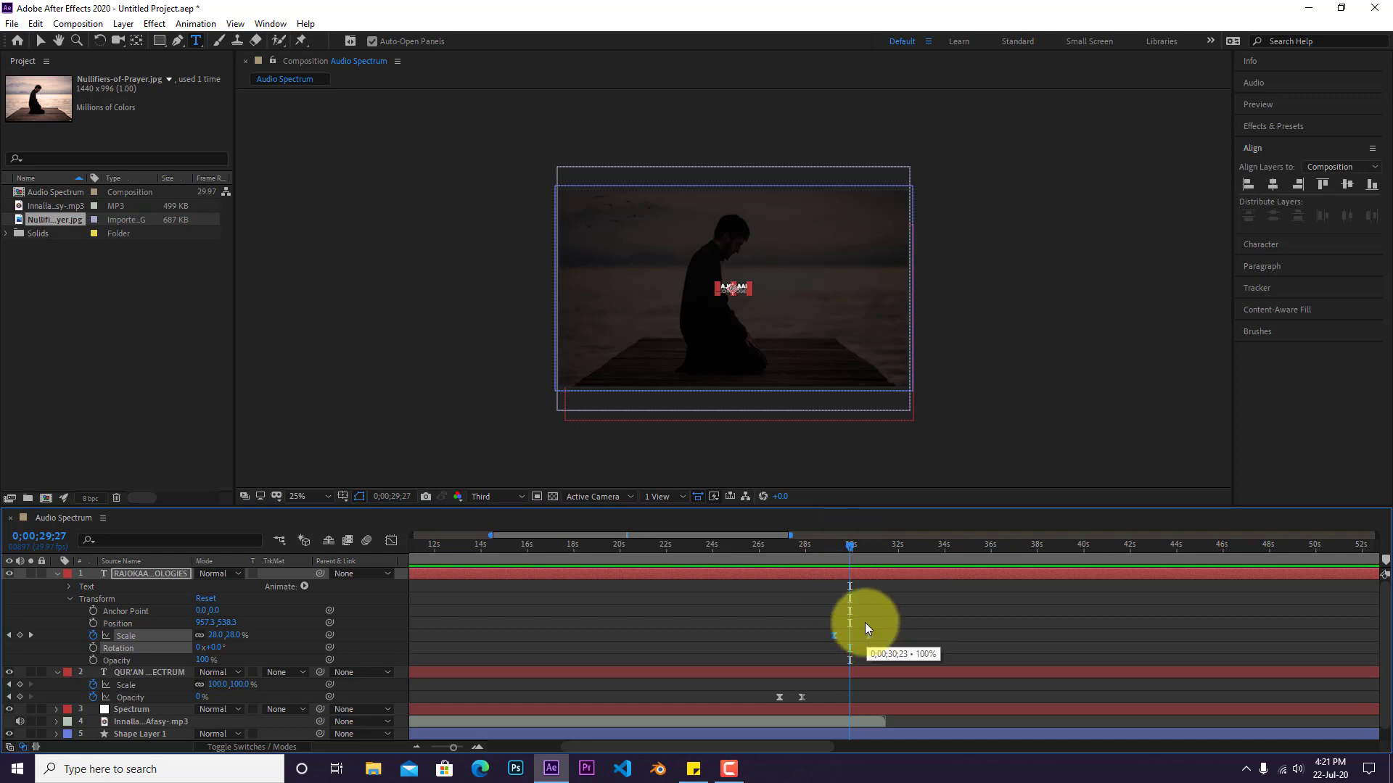
left_click(858, 551)
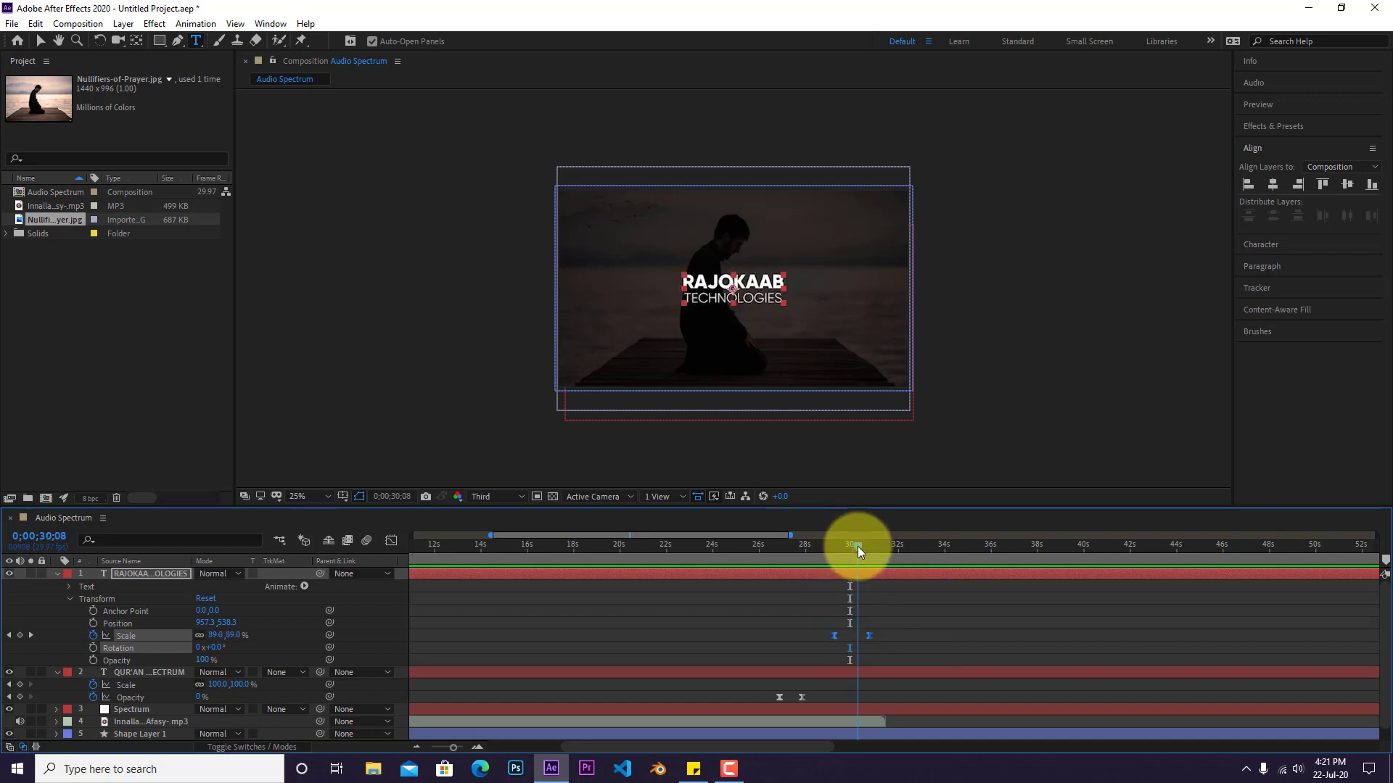
left_click(855, 551)
scroll(975, 660, "down", 1)
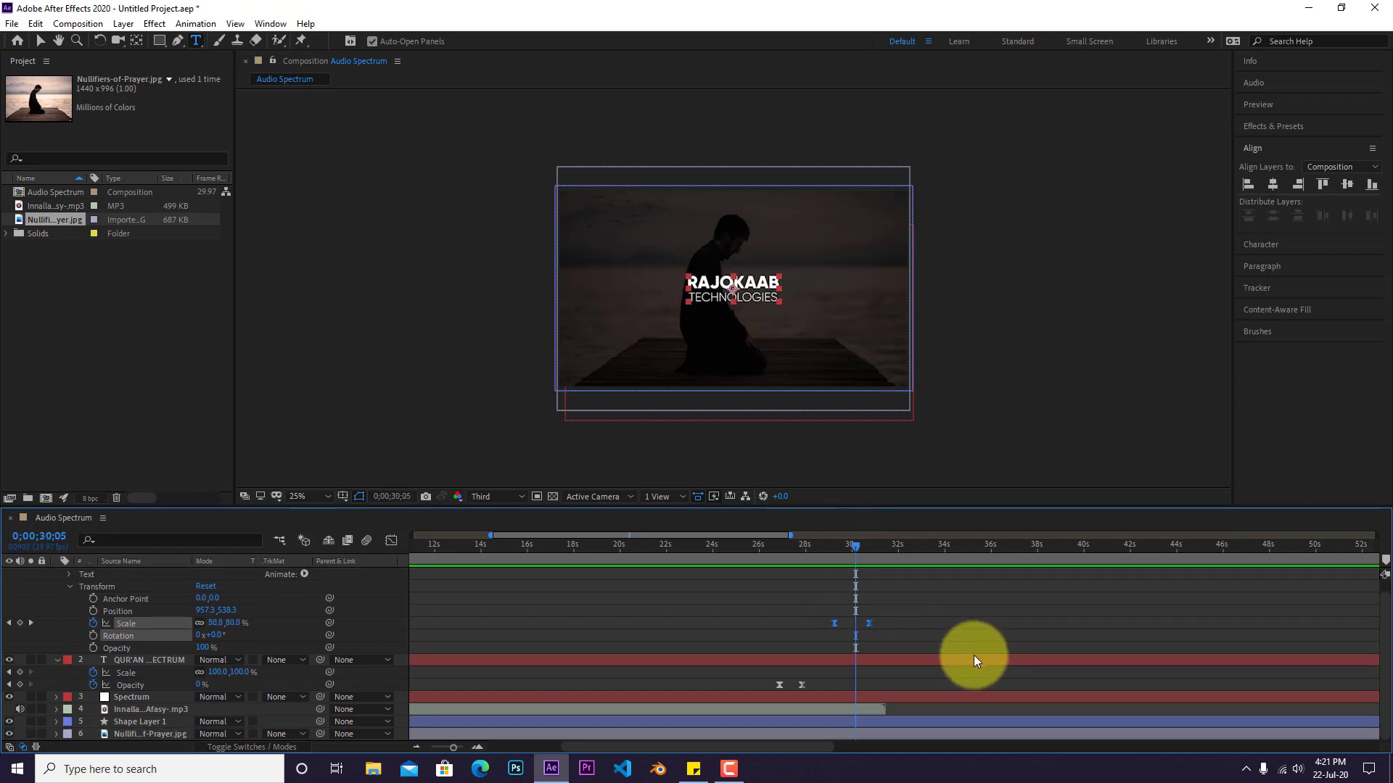
left_click(149, 722)
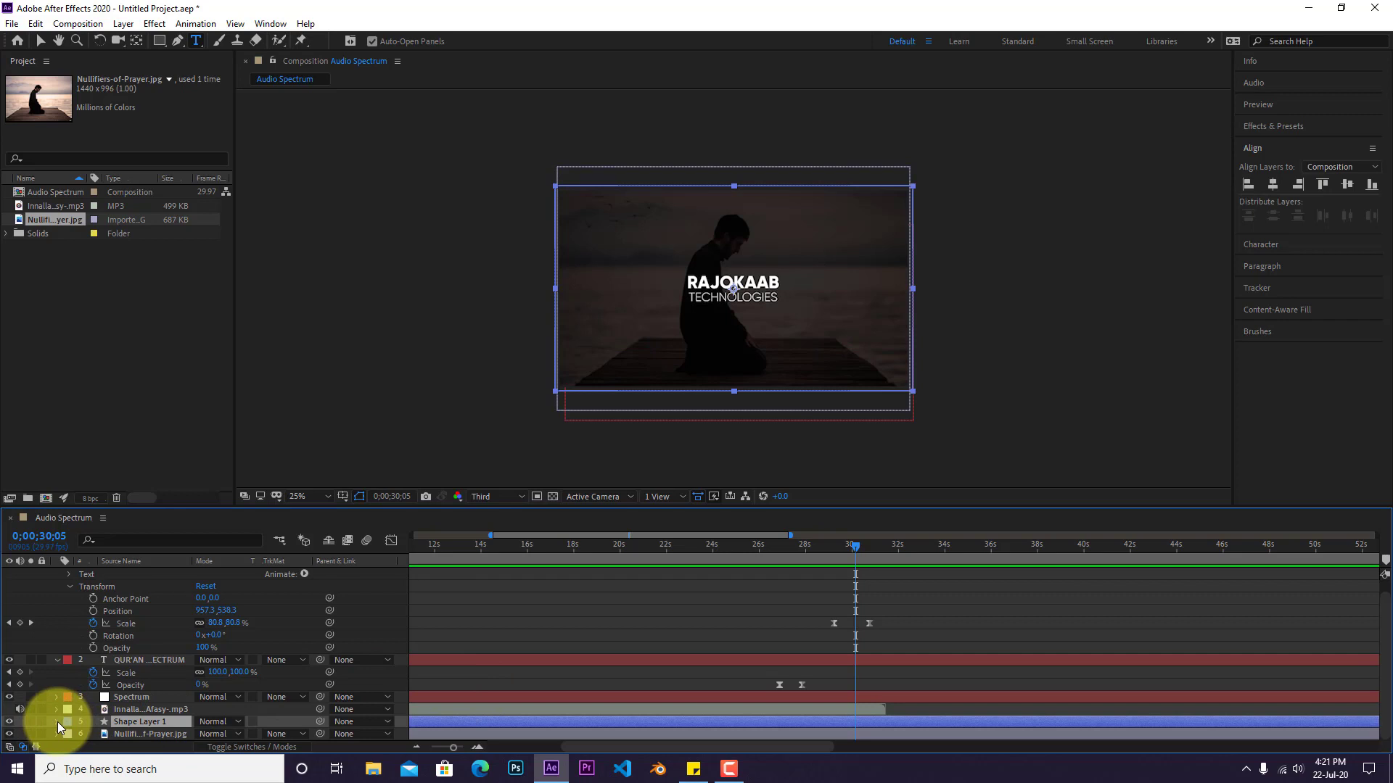
left_click(9, 722)
left_click(9, 721)
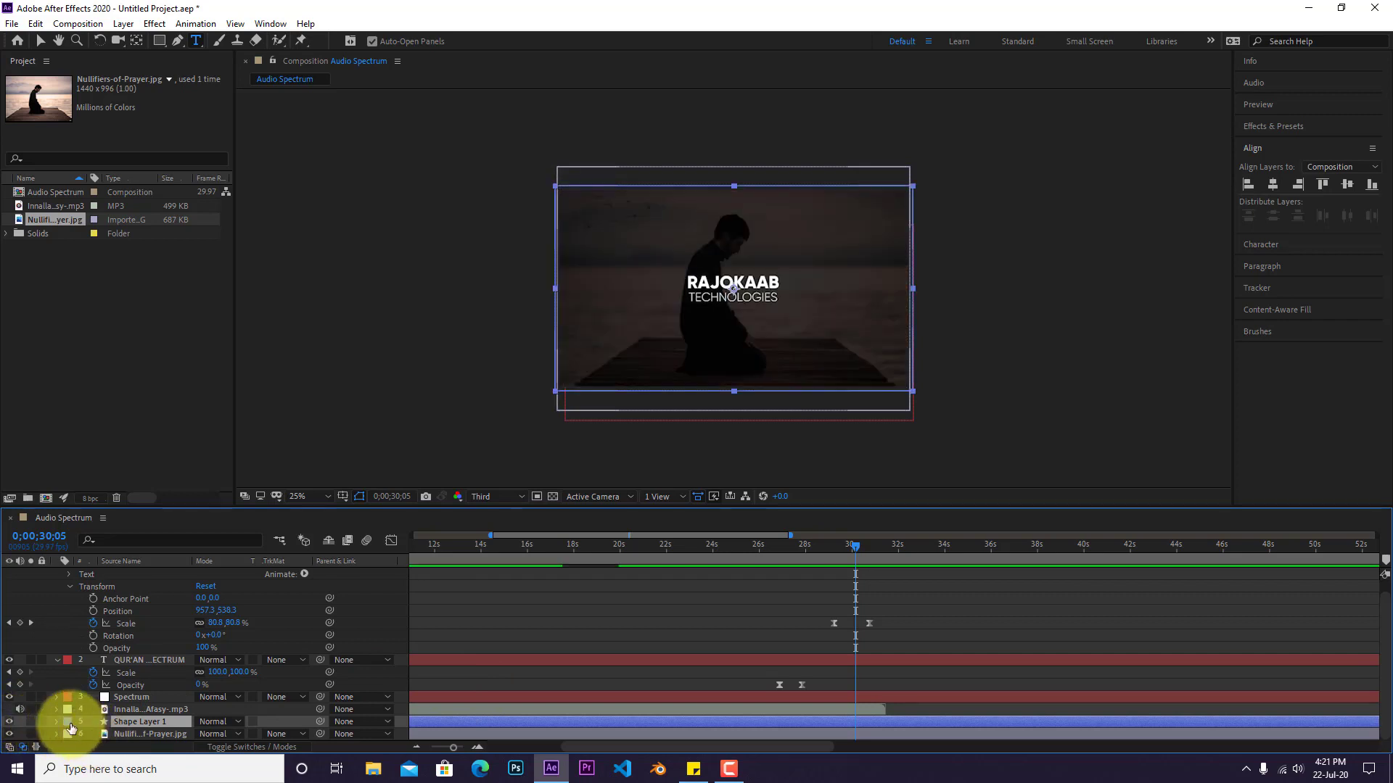
Animate Shape Layer 1's Opacity with a keyframe at 0;00;30;05 and a 100% keyframe at 0;00;31;13.
left_click(57, 722)
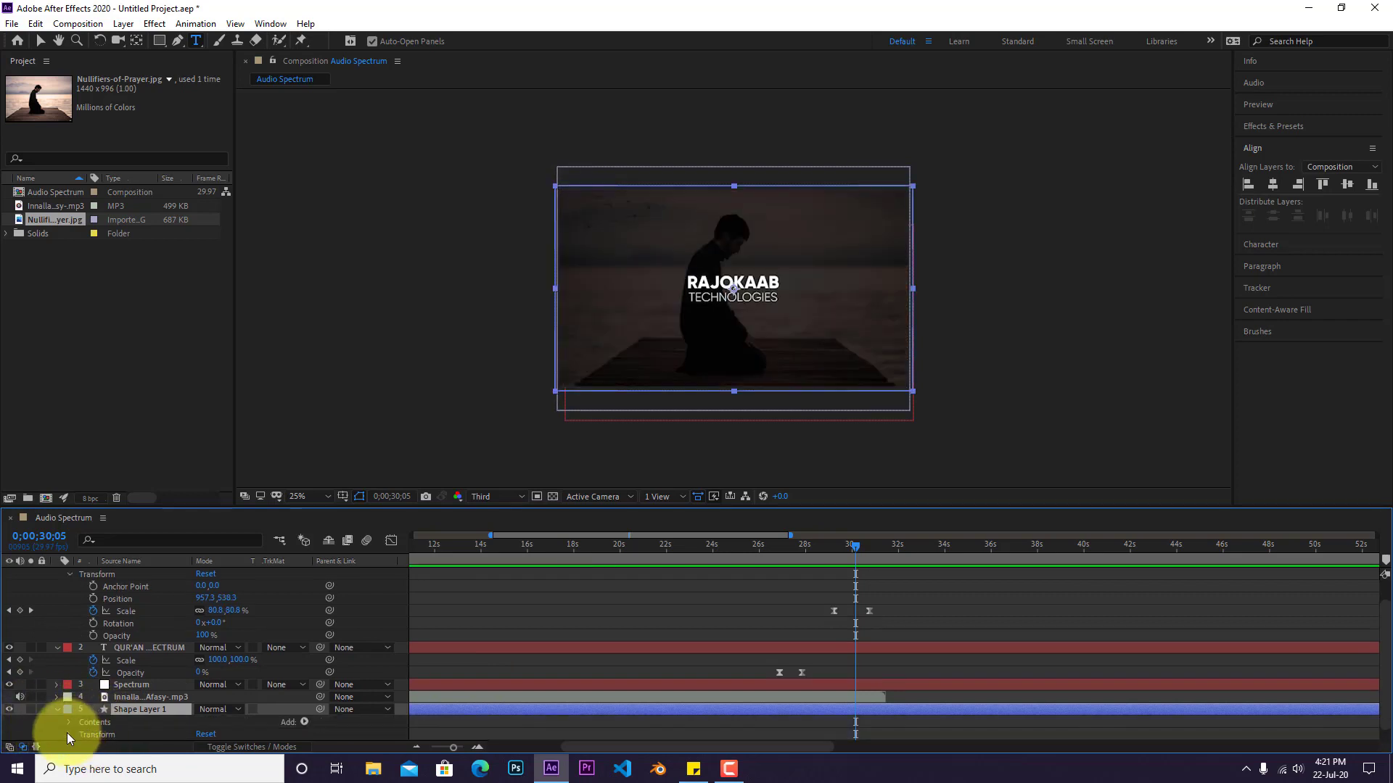
left_click(69, 735)
scroll(131, 721, "down", 3)
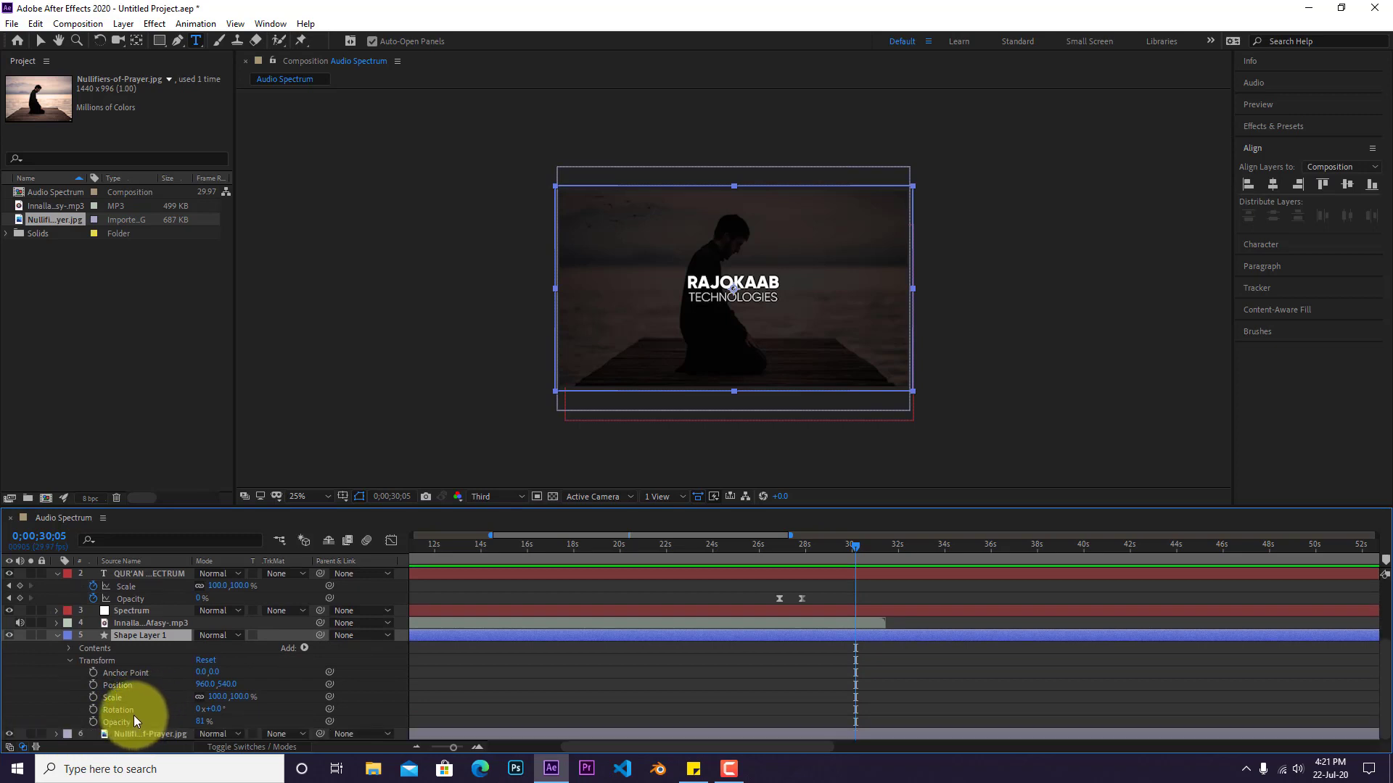
left_click(93, 722)
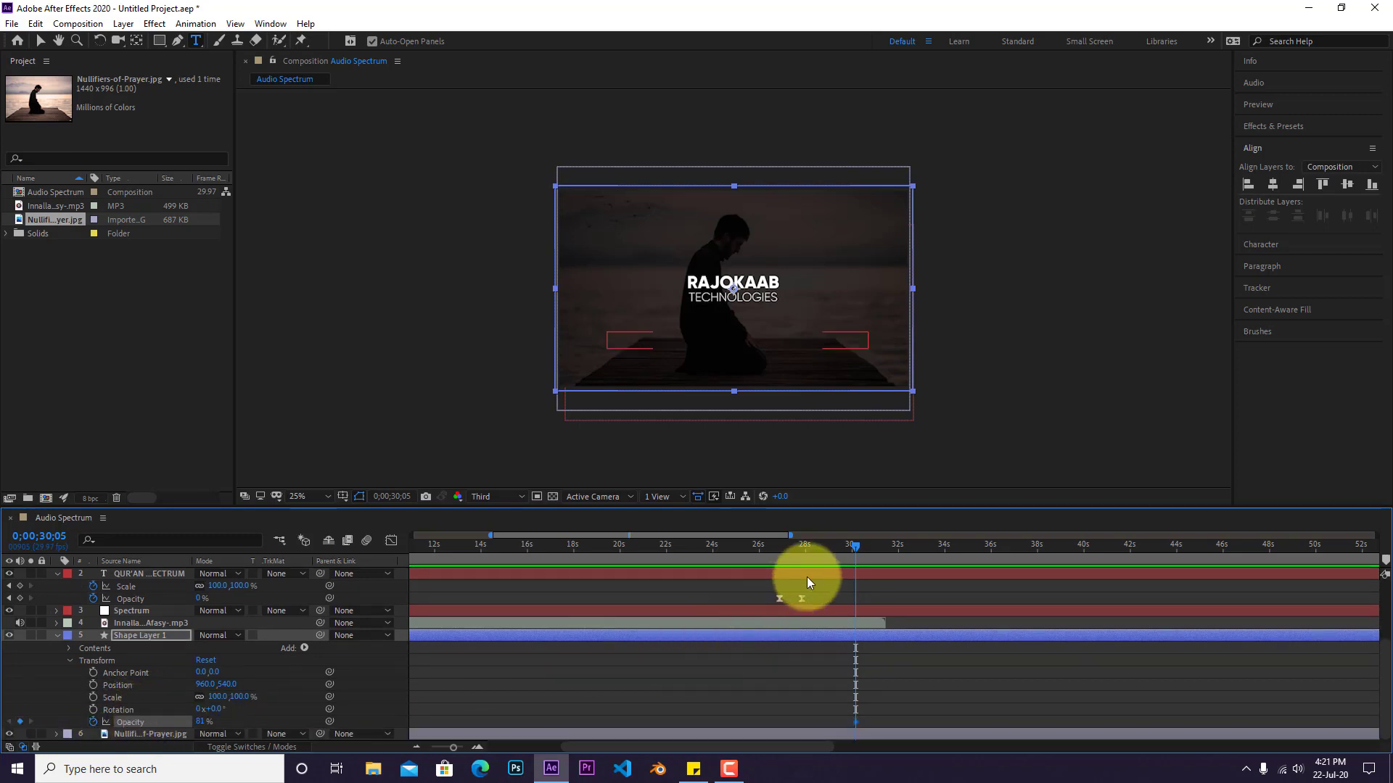
mouse_move(856, 549)
left_mouse_down()
mouse_move(893, 551)
mouse_move(861, 549)
left_mouse_up()
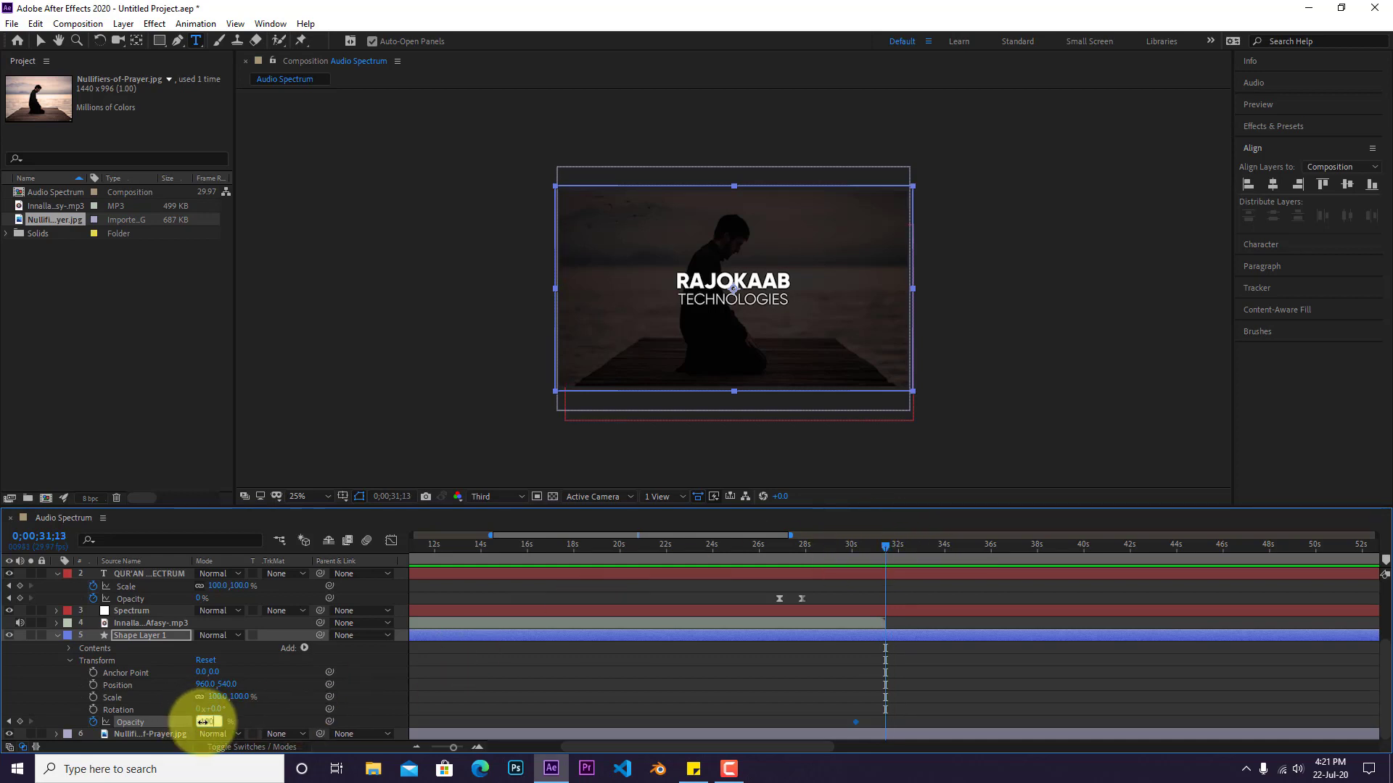
key("Return")
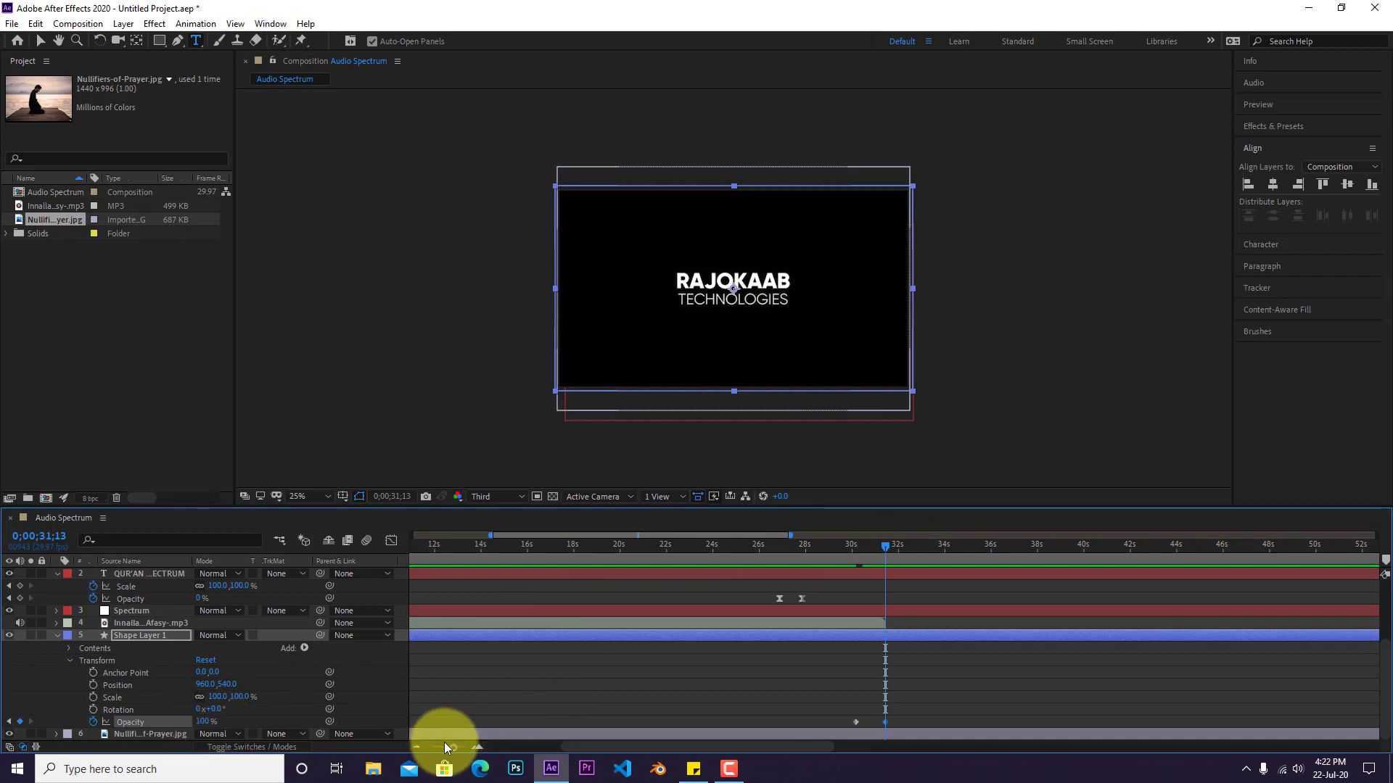
Show the whole timeline and play the composition from the start to examine the closing fade to black.
left_click_drag(452, 747, 382, 749)
left_click_drag(524, 550, 306, 549)
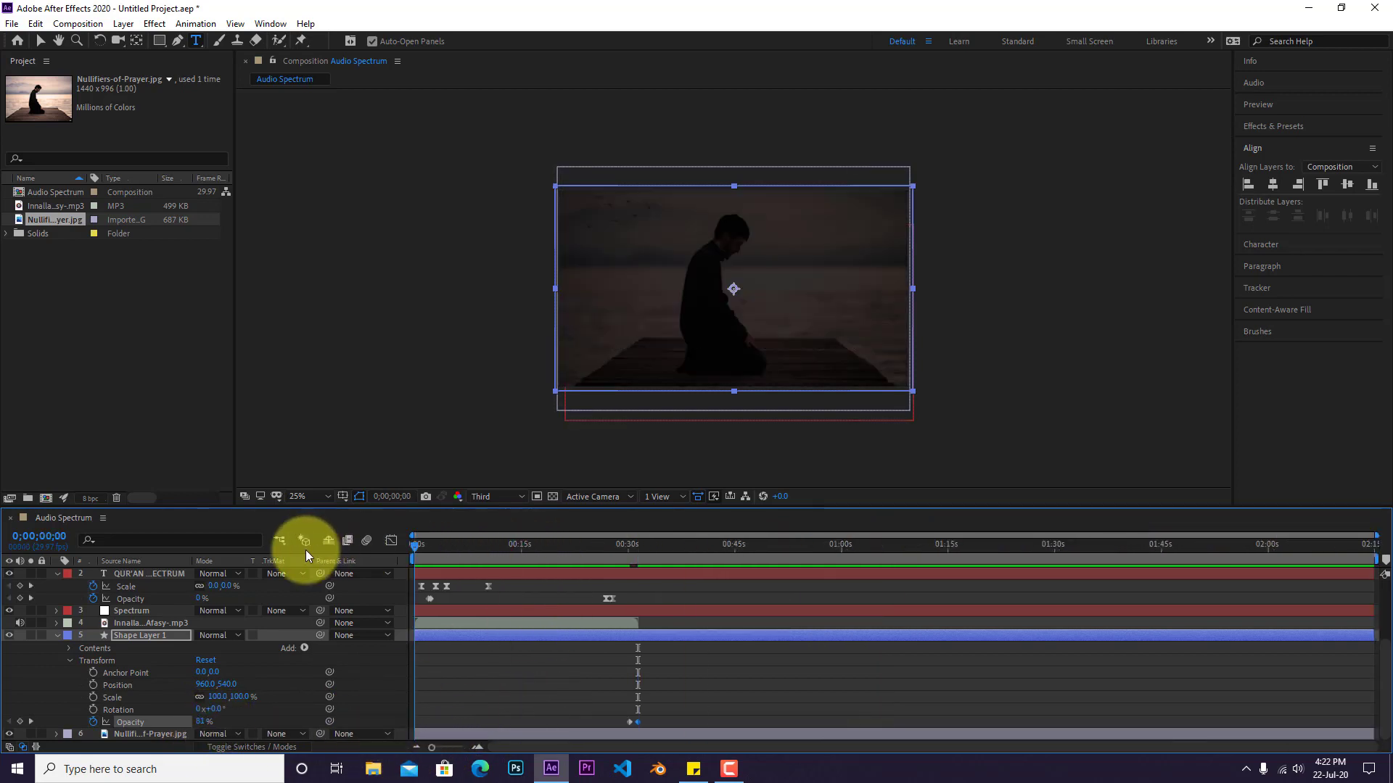
key("space")
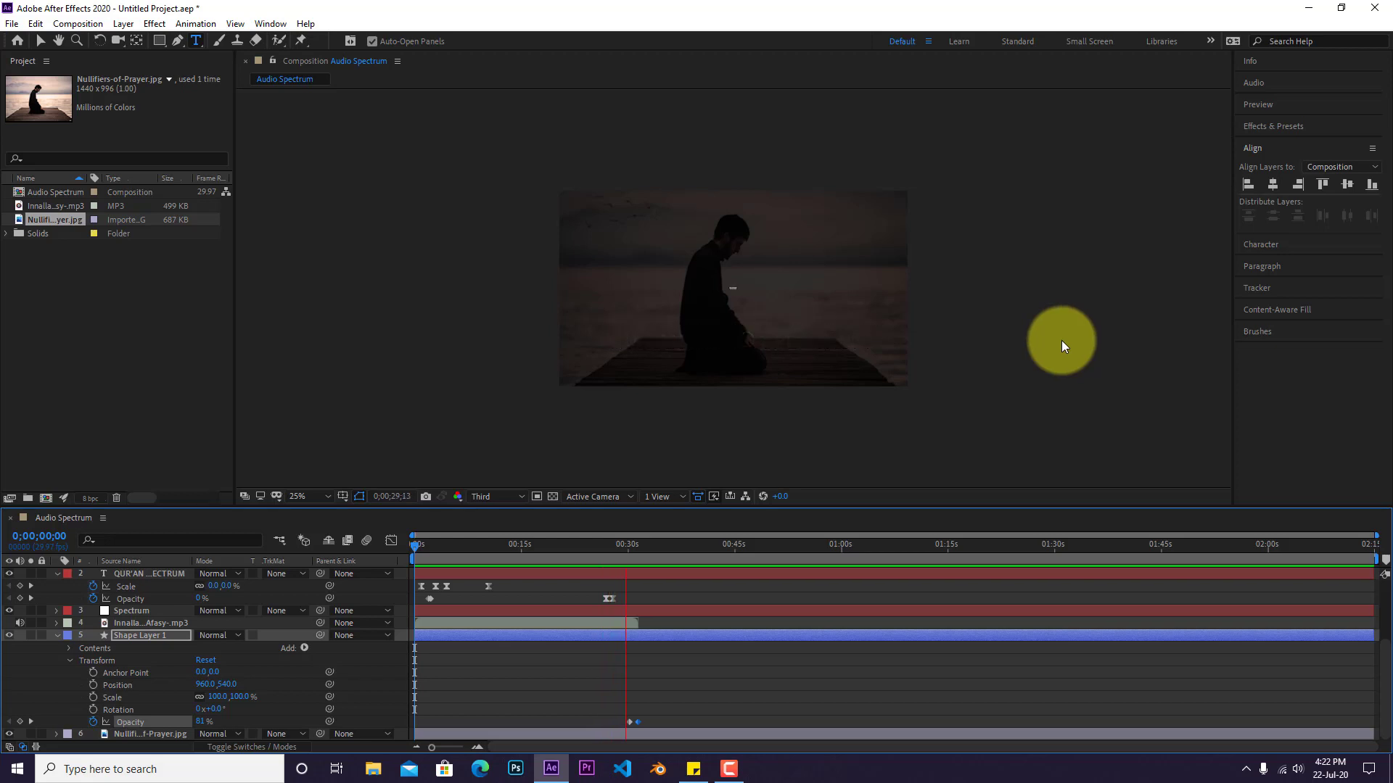
key("space")
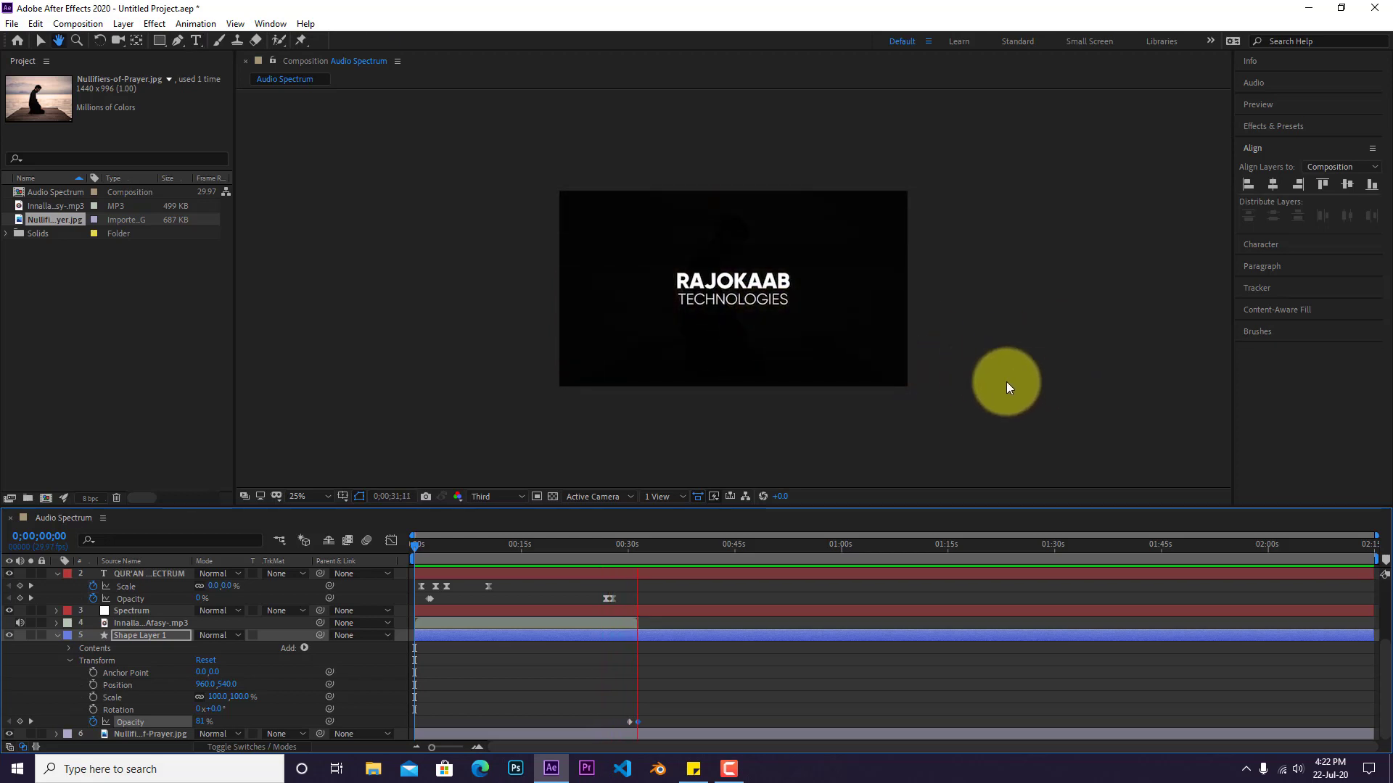
Set the composition view magnification to Fit and delete the accidentally created empty text layer.
left_click(421, 508)
left_click(311, 499)
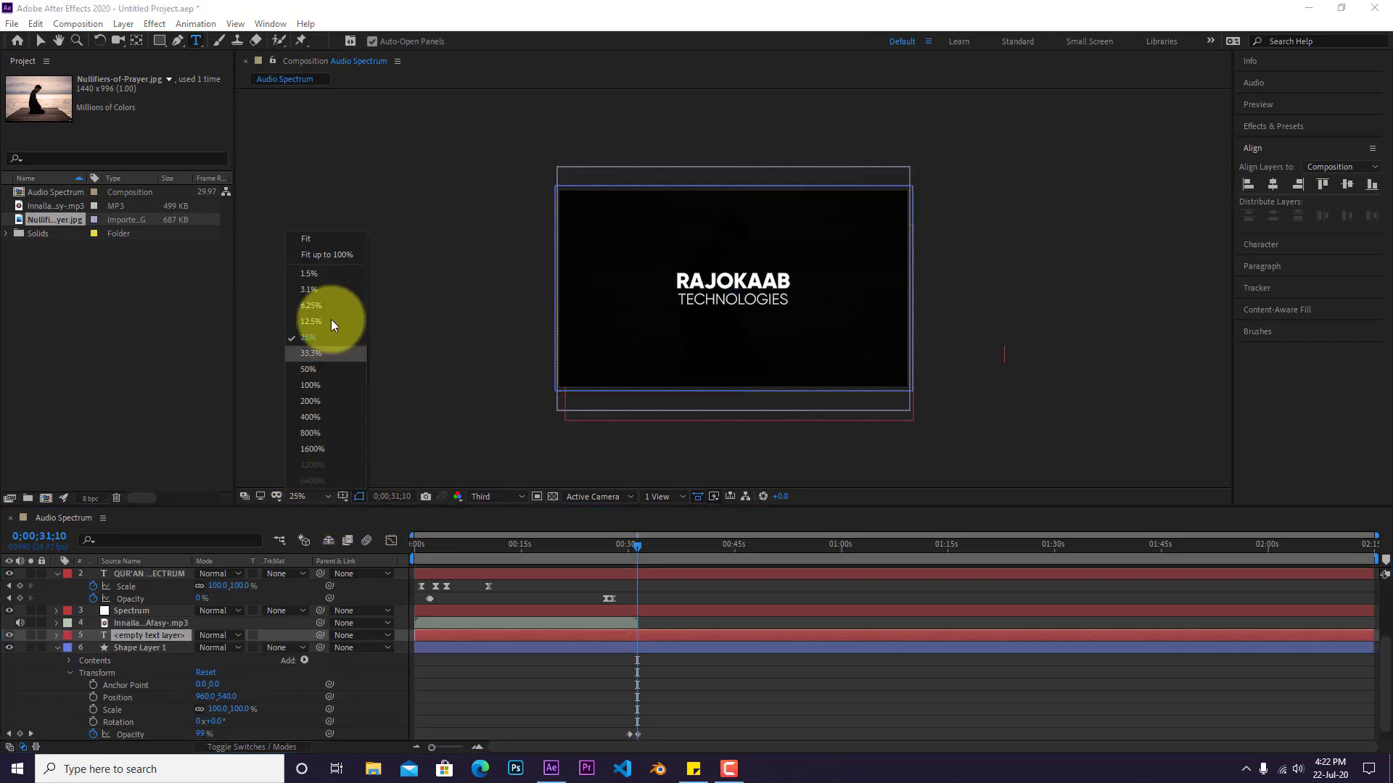
left_click(324, 242)
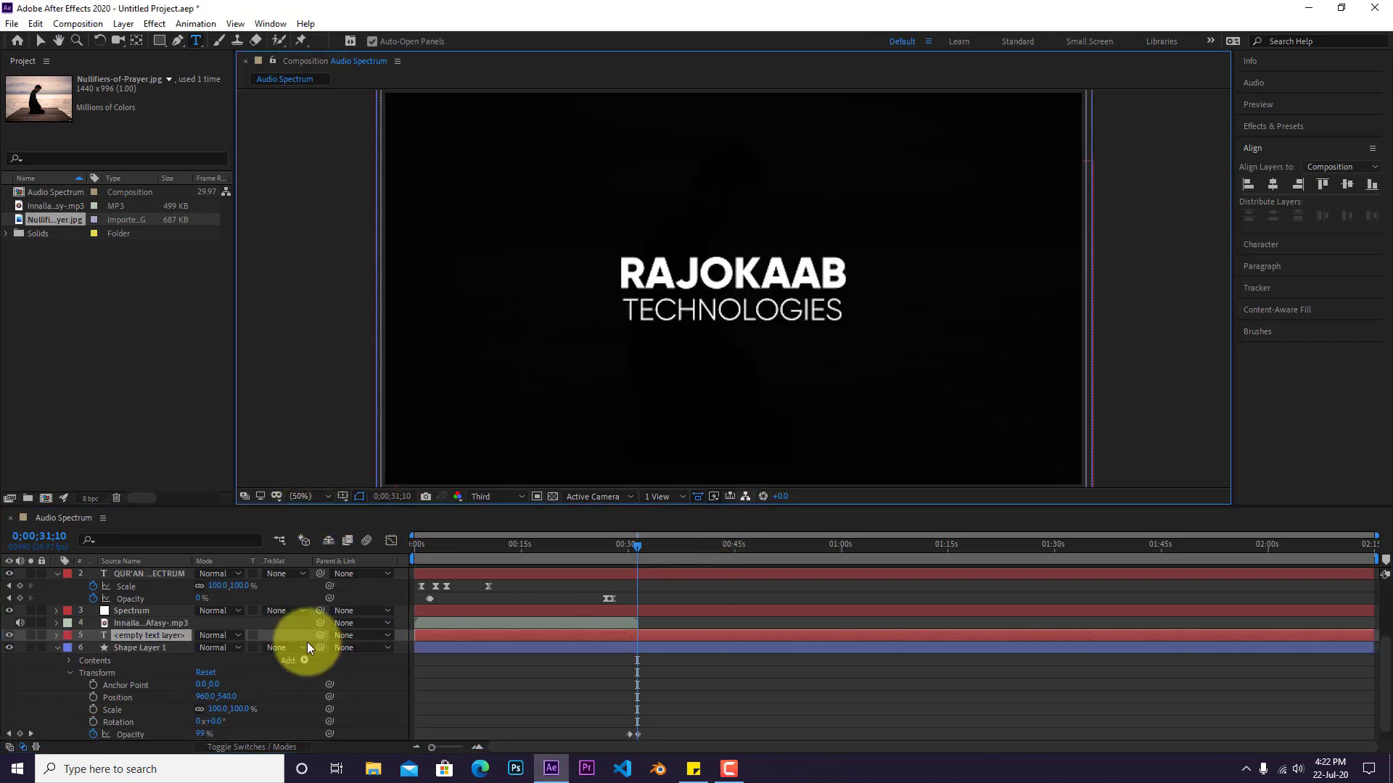
key("Delete")
Collapse the properties of Shape Layer 1, the QUR'AN title layer and the RAJOKAAB TECHNOLOGIES layer.
left_click(57, 635)
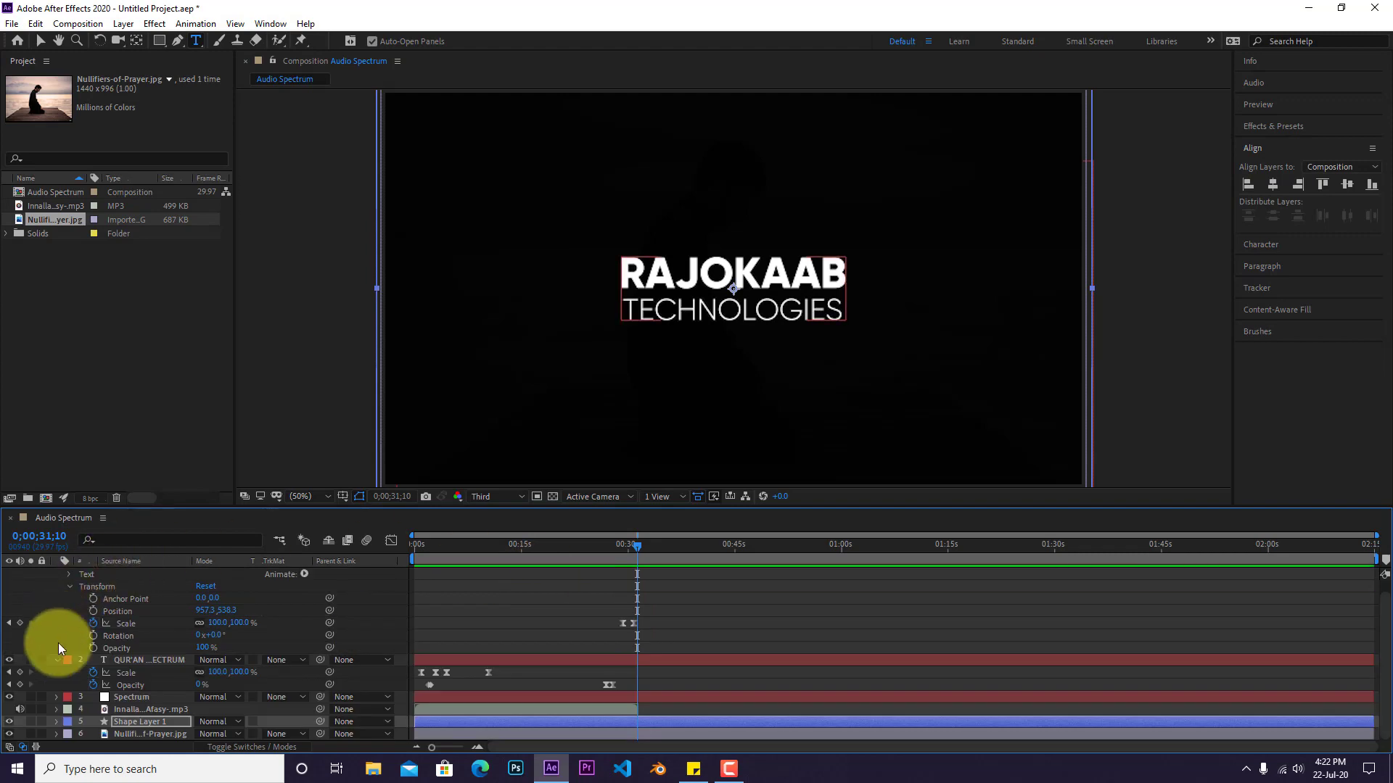
left_click(56, 660)
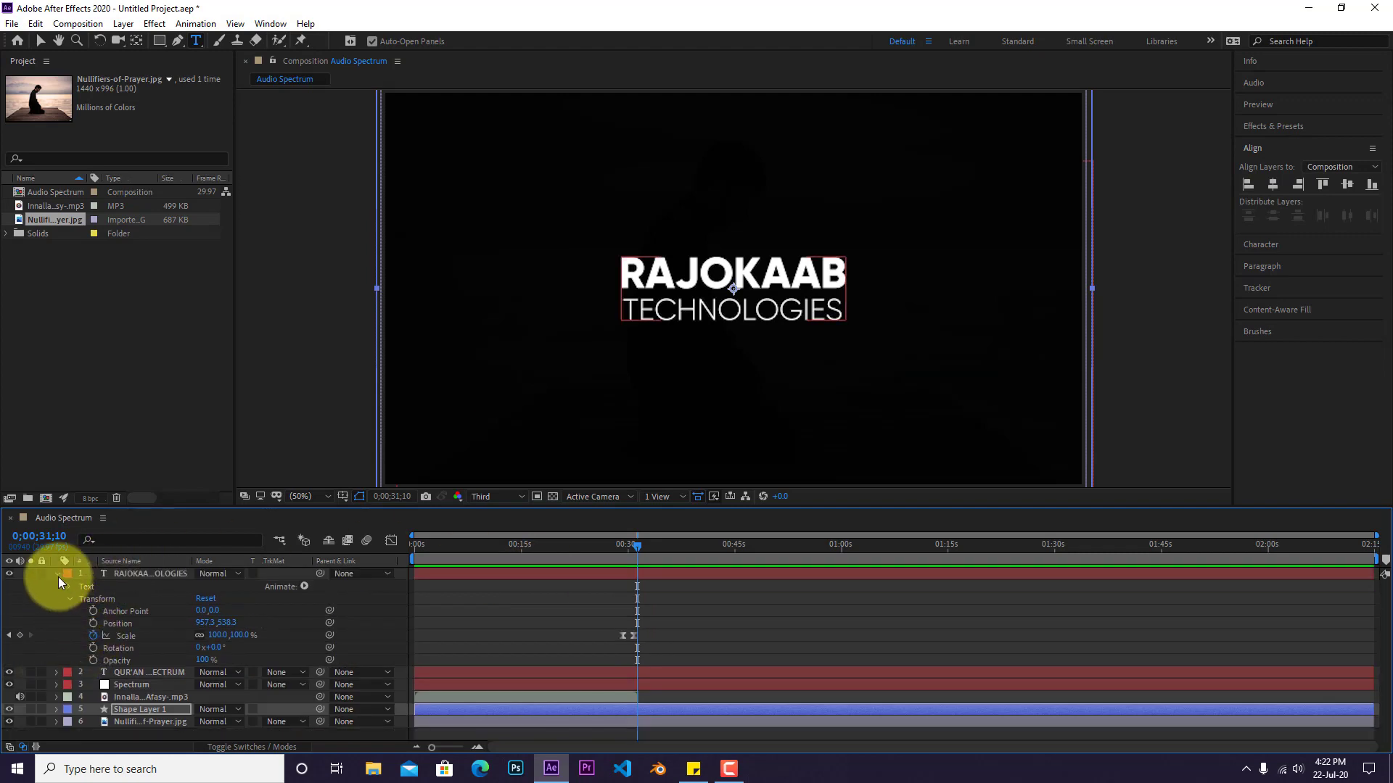
left_click(58, 574)
Play the animation from 0;00;23;07 through the closing text and fade.
left_click(580, 545)
key("space")
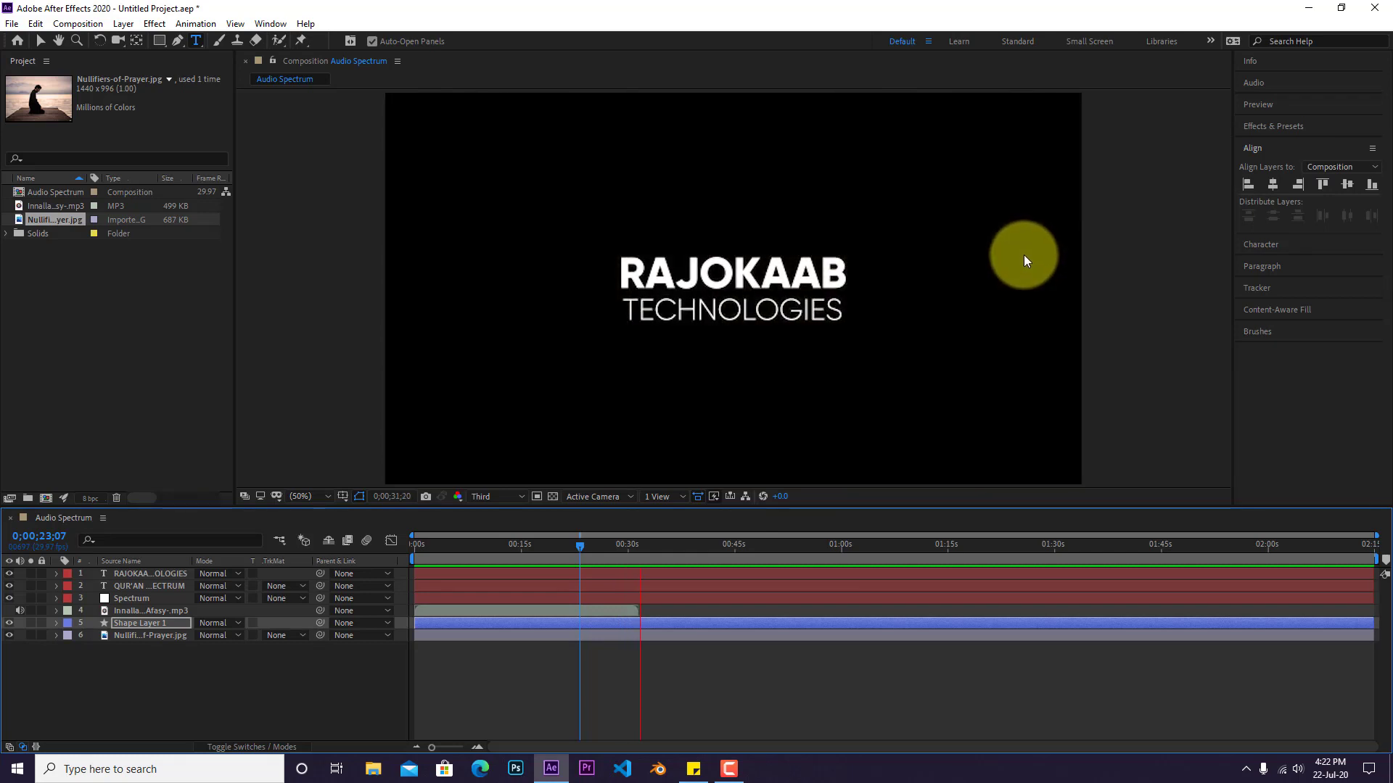
key("space")
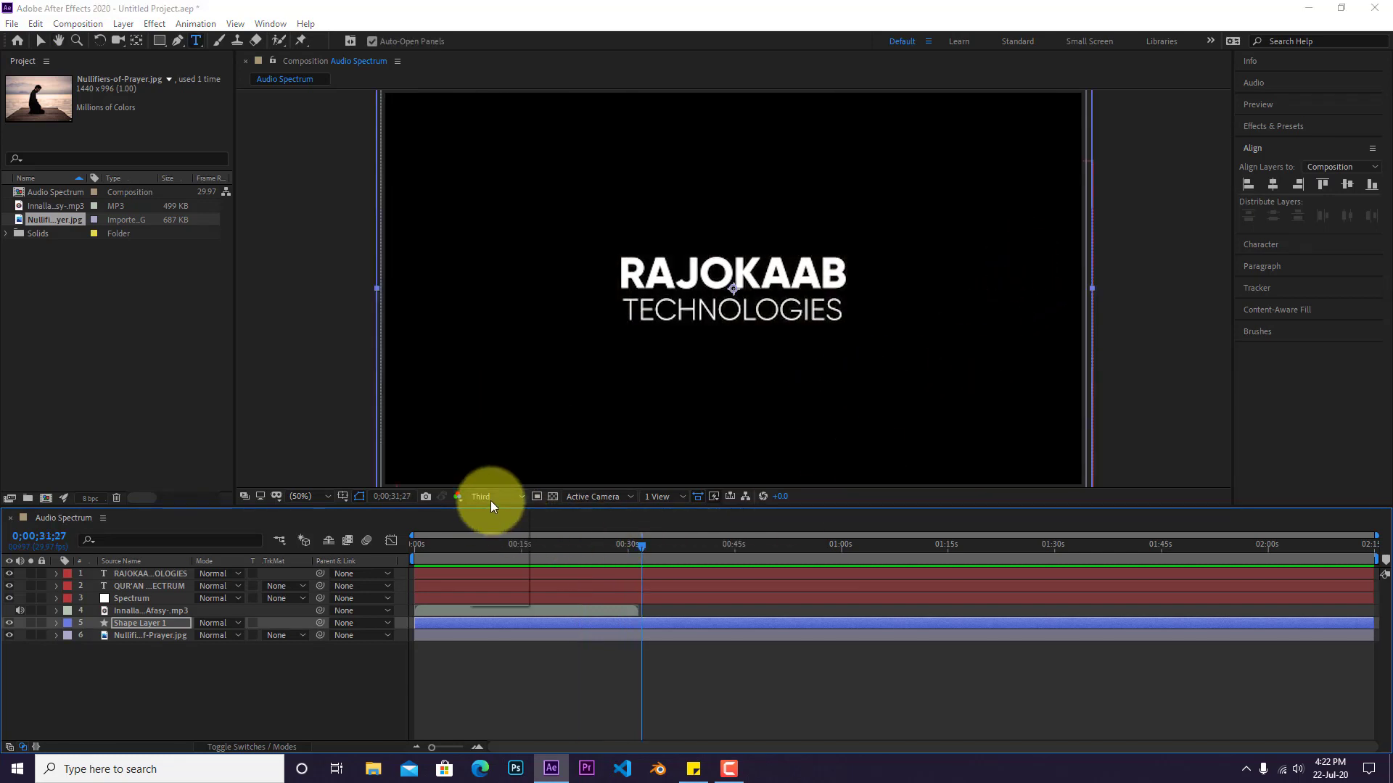
Set the preview resolution to Full and shorten the work area to end at about 0;00;31;27.
left_click(490, 498)
left_click(489, 526)
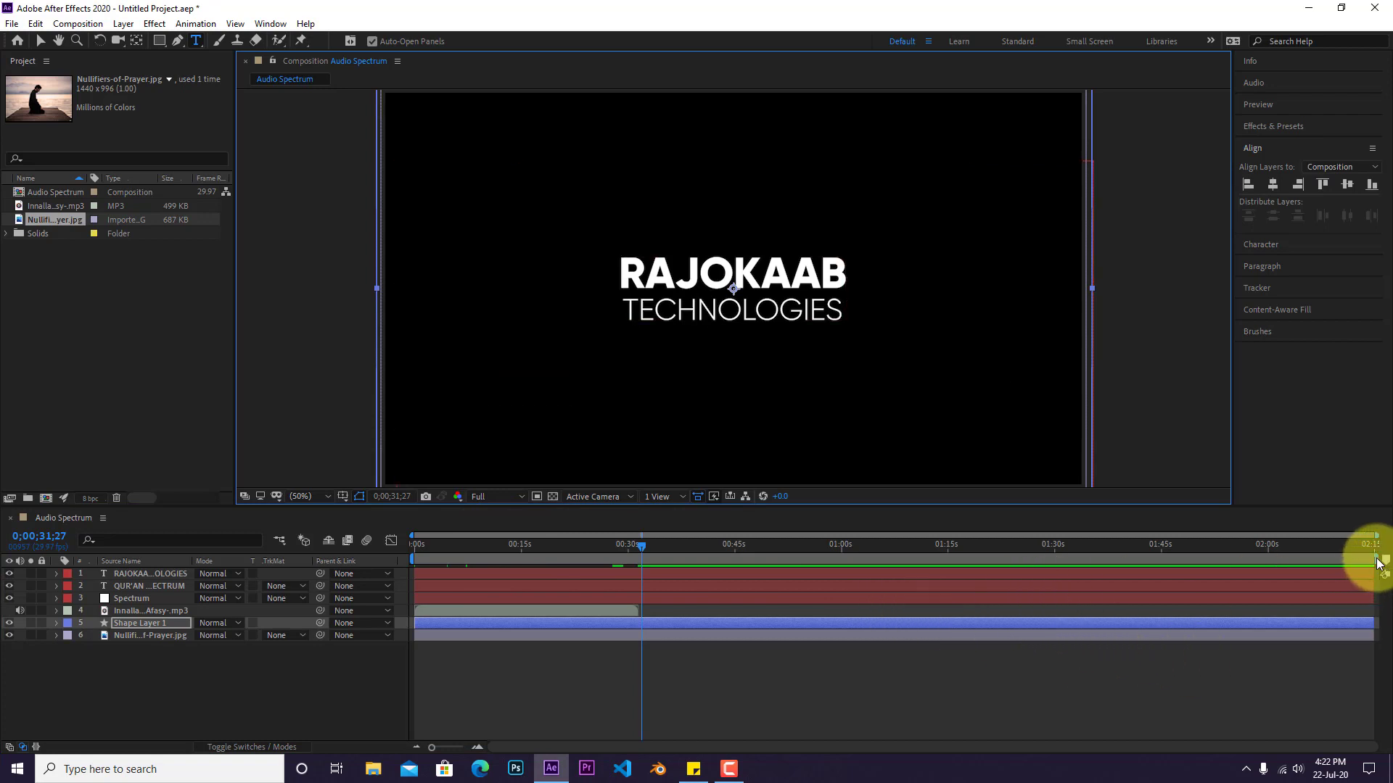
left_click_drag(1377, 560, 641, 563)
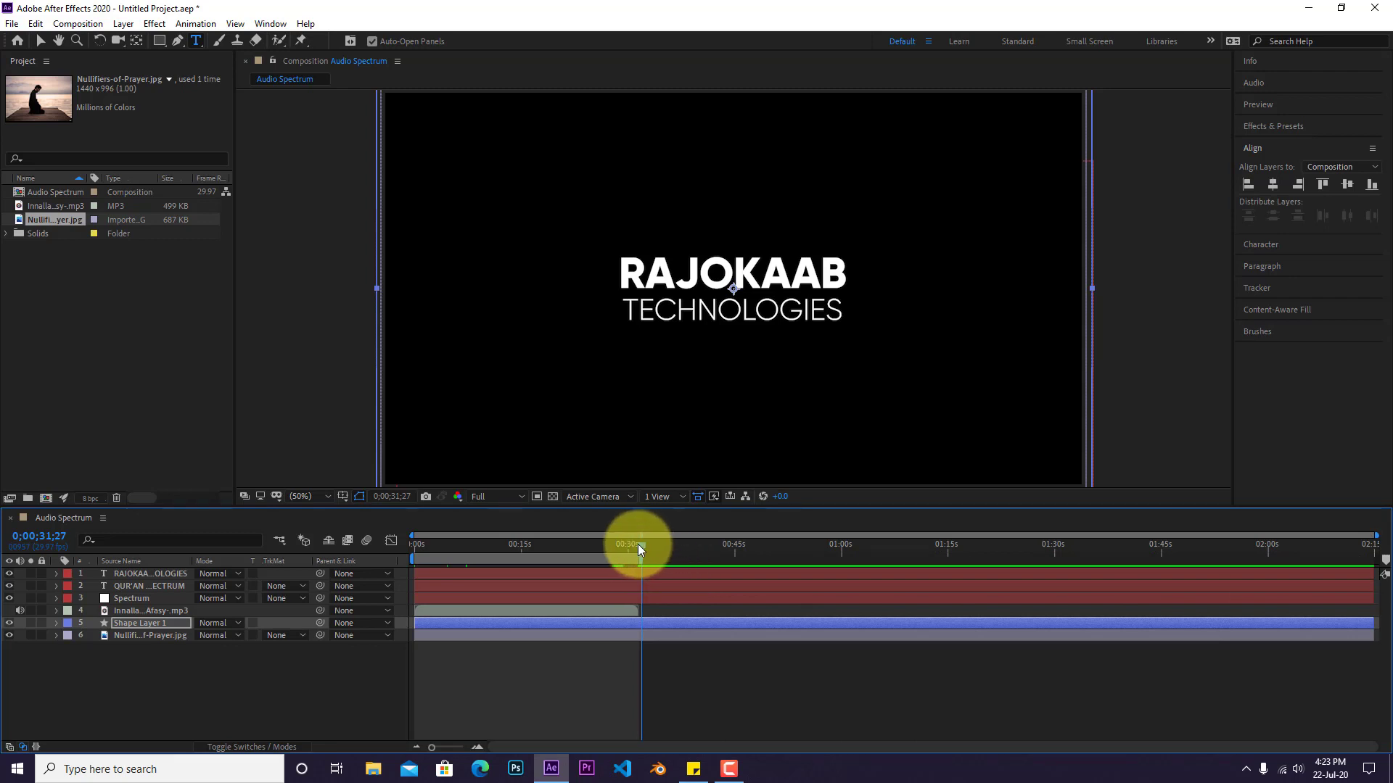
Place the current time at 0;00;31;03, deselect all layers and preview the work area from its start.
left_click(636, 544)
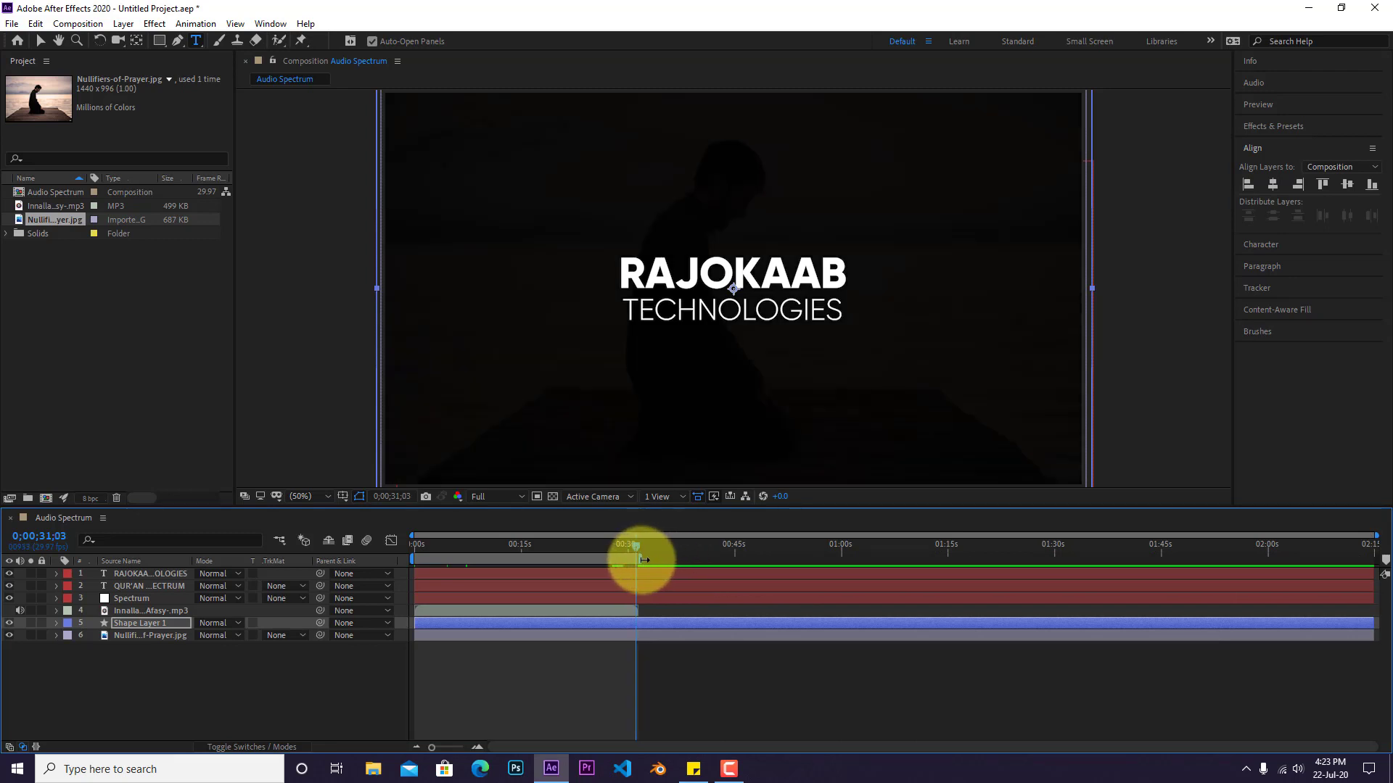
left_click(689, 655)
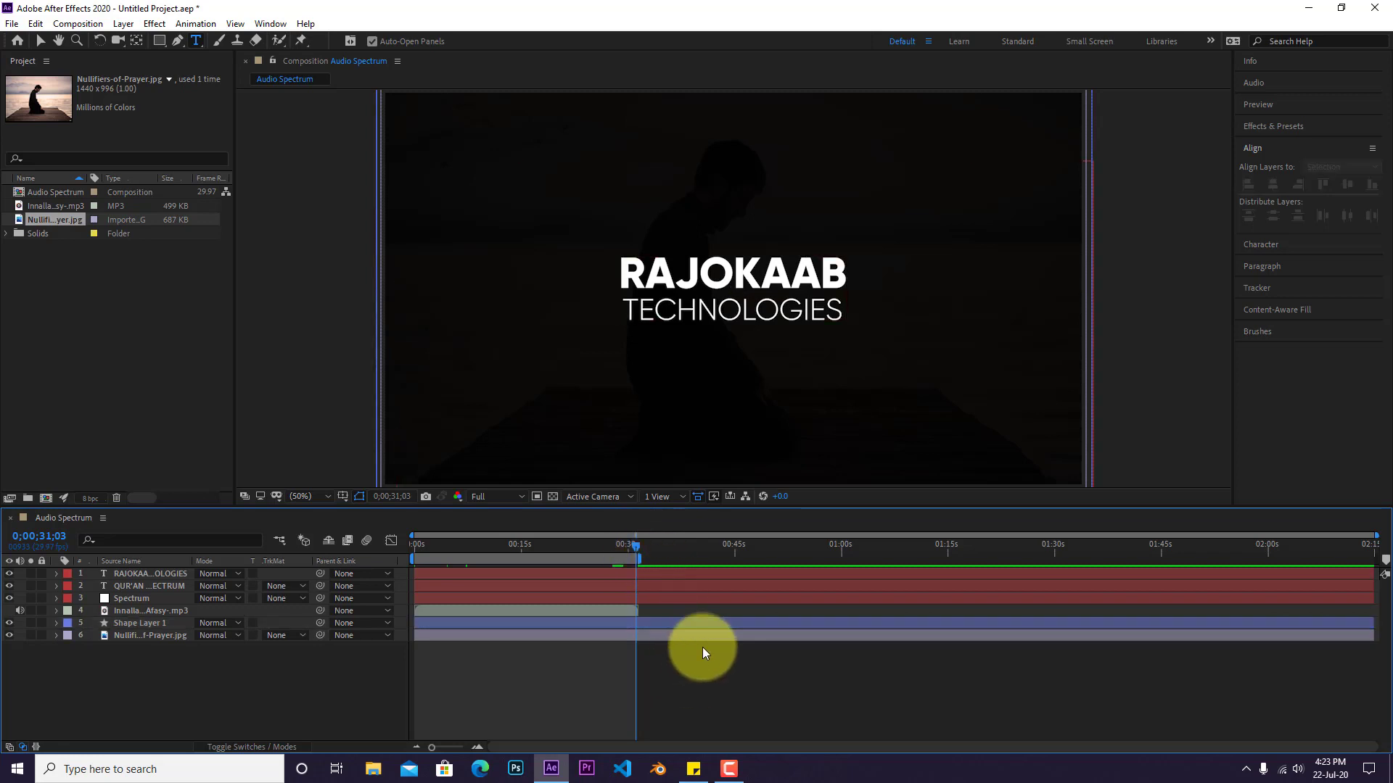
key("space")
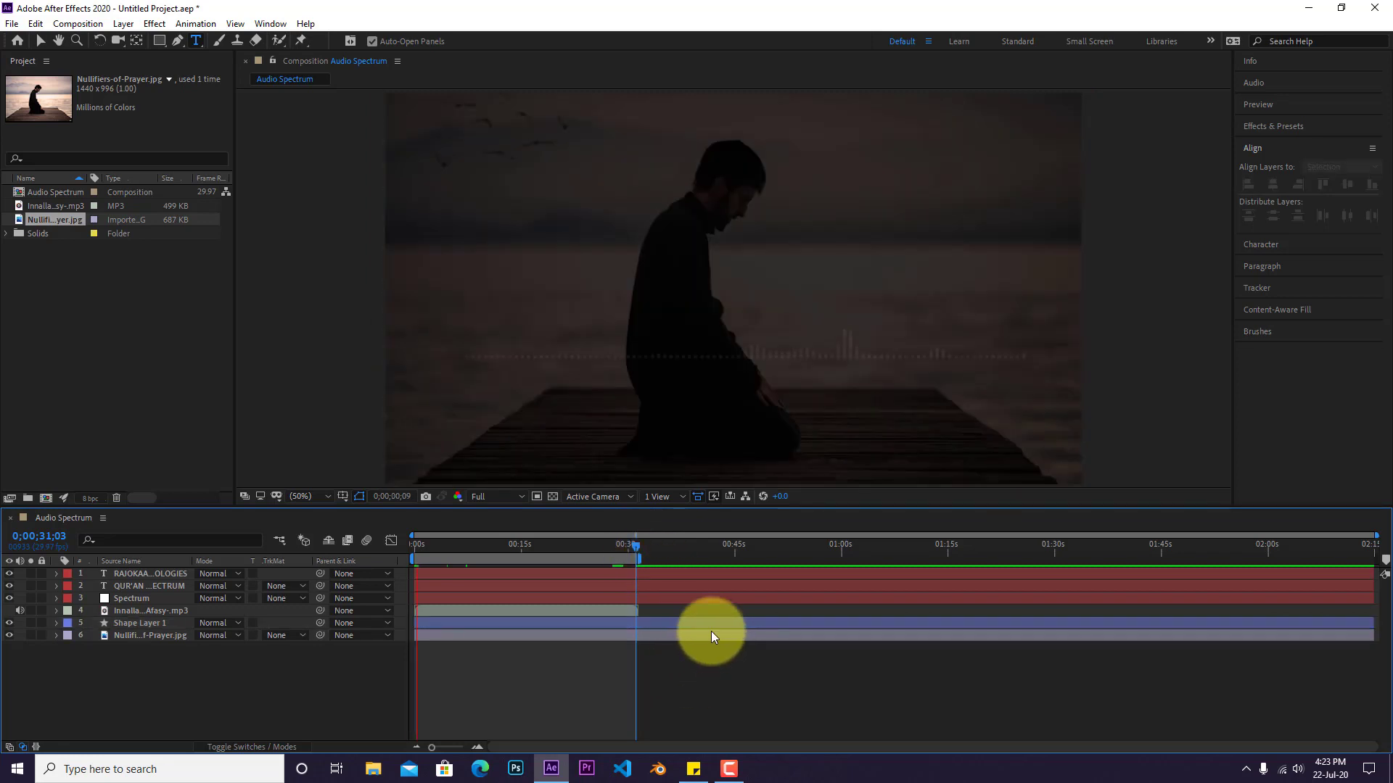
Preview the closing text and fade from 0;00;28;16, stopping once playback has looped to the start.
left_click(617, 549)
key("space")
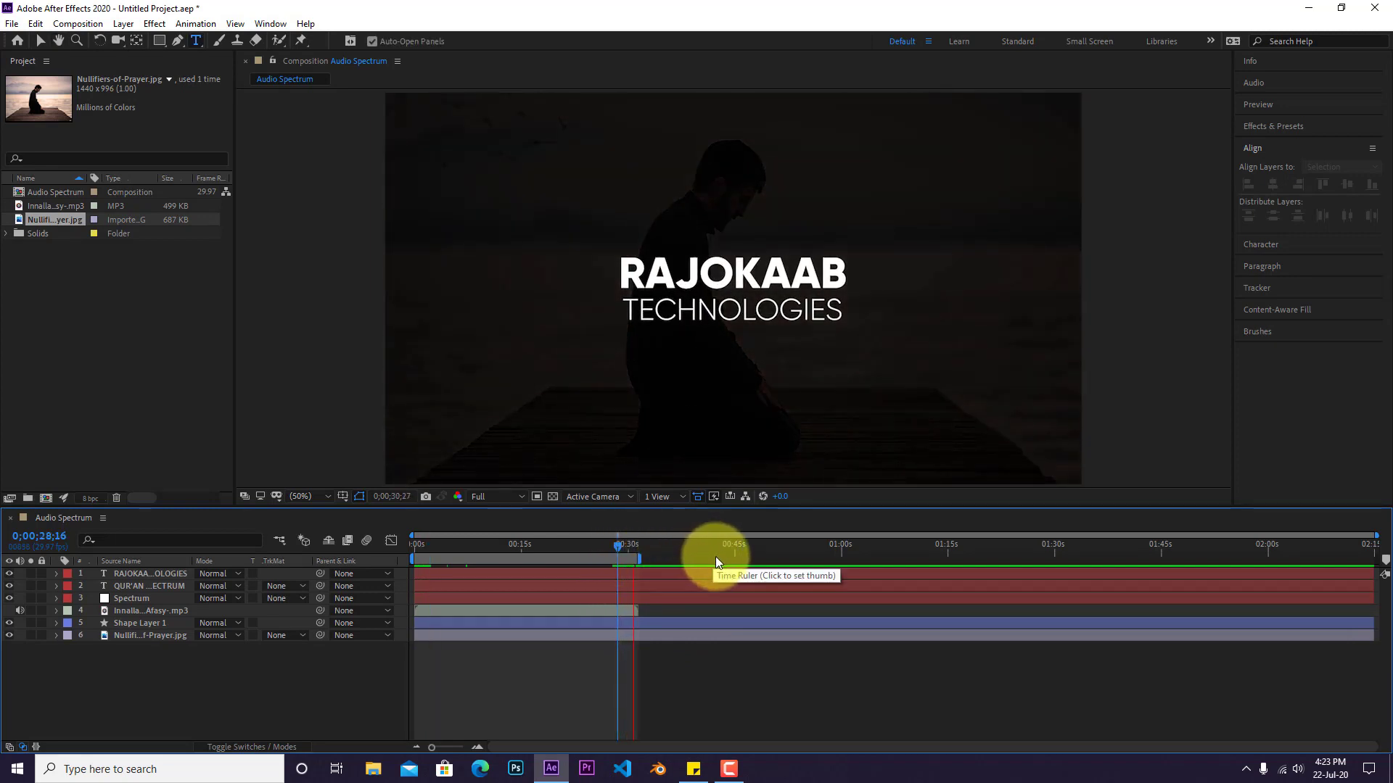
key("space")
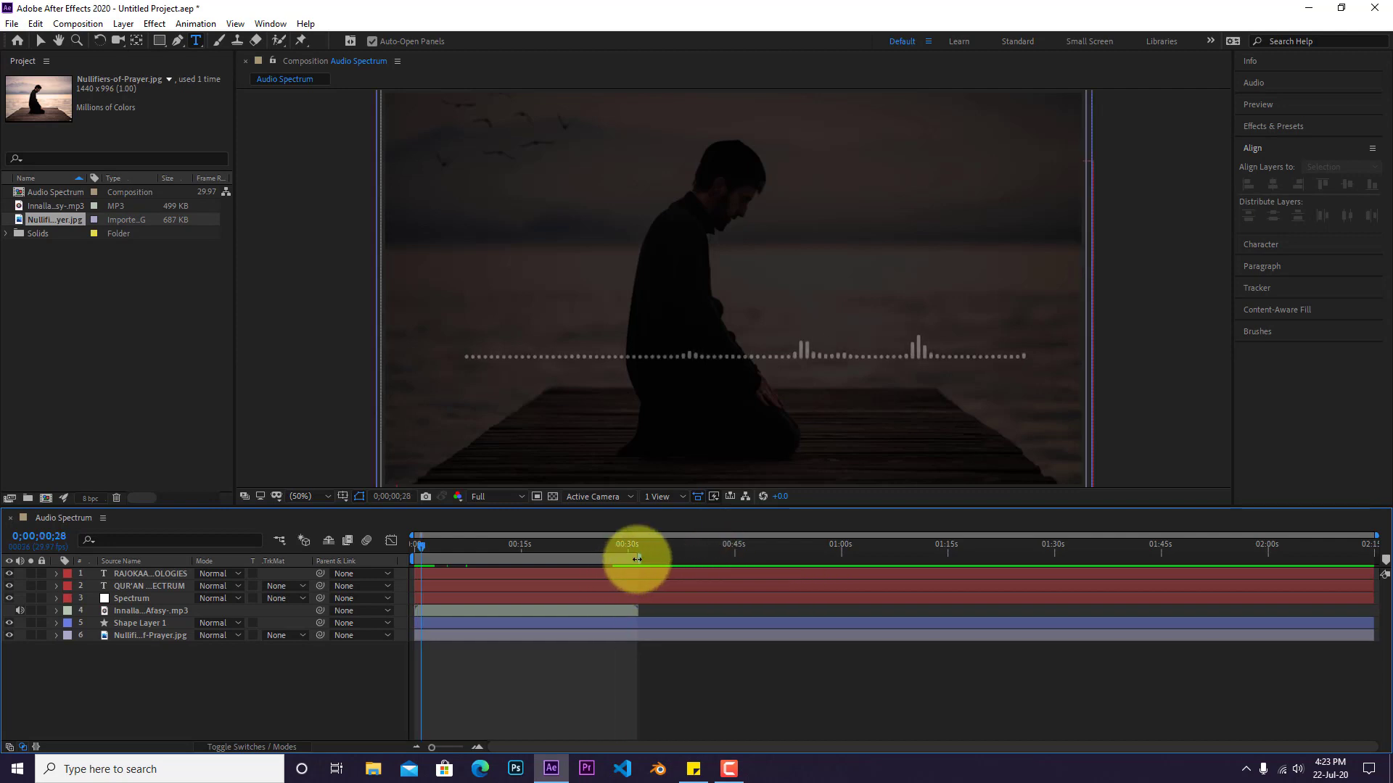
Shift the work area slightly later so it starts at 0;00;00;21, and preview the ending from 0;00;27;22.
left_click_drag(636, 559, 640, 558)
left_click(611, 547)
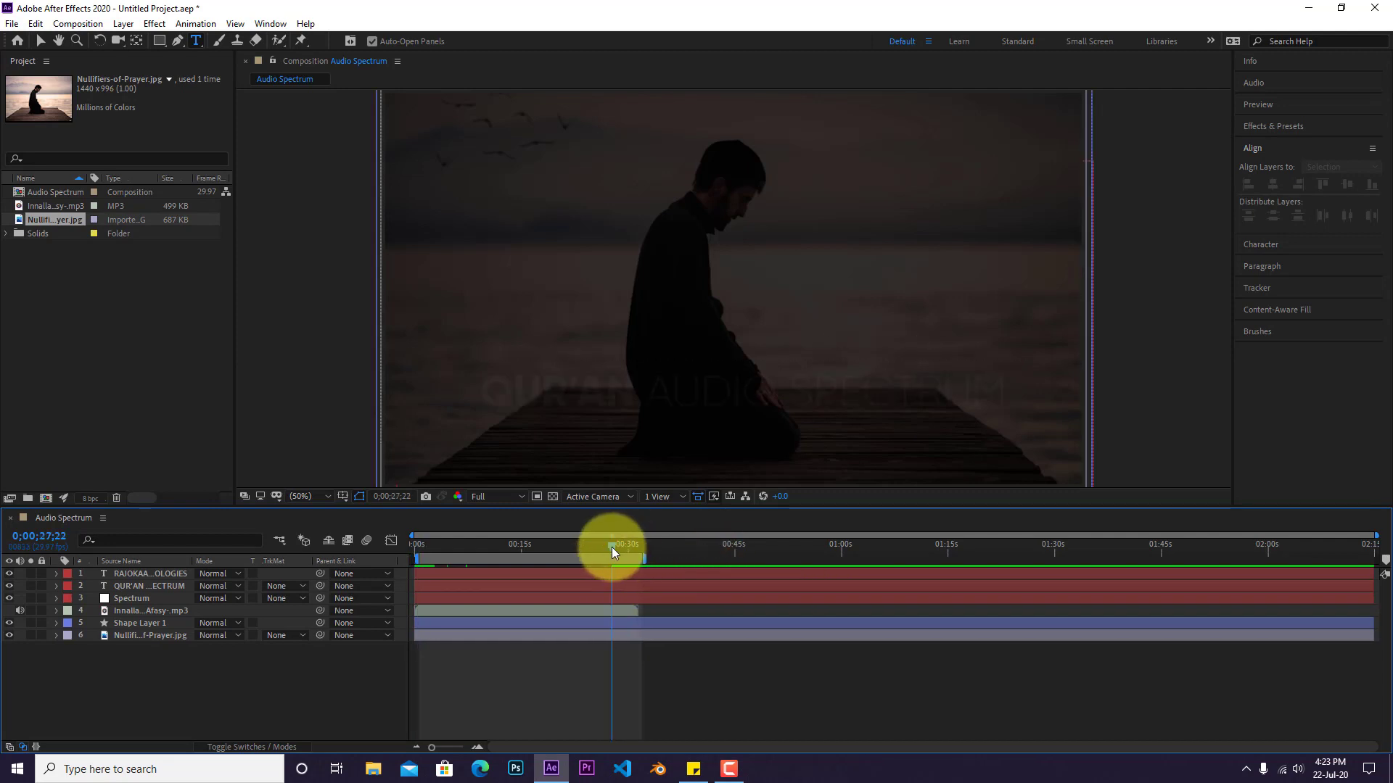
key("space")
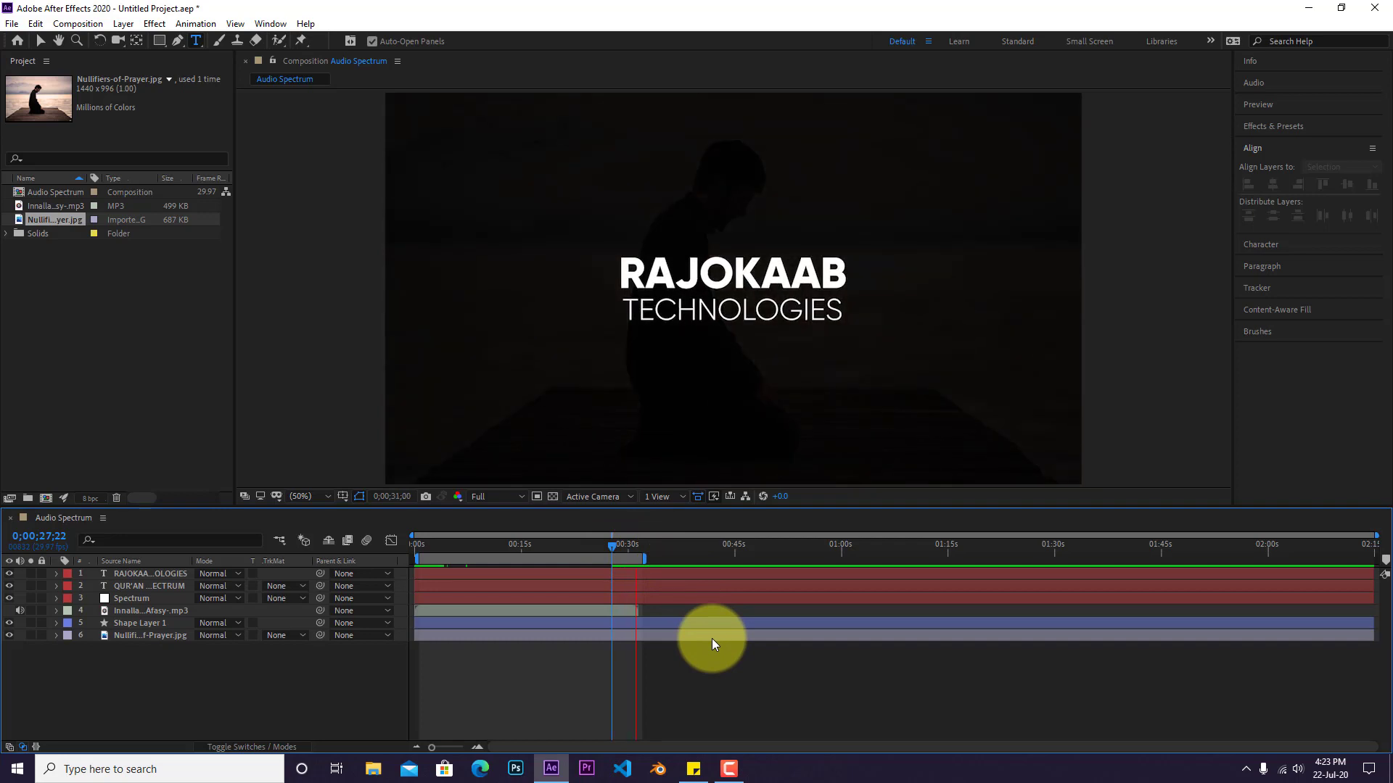
key("space")
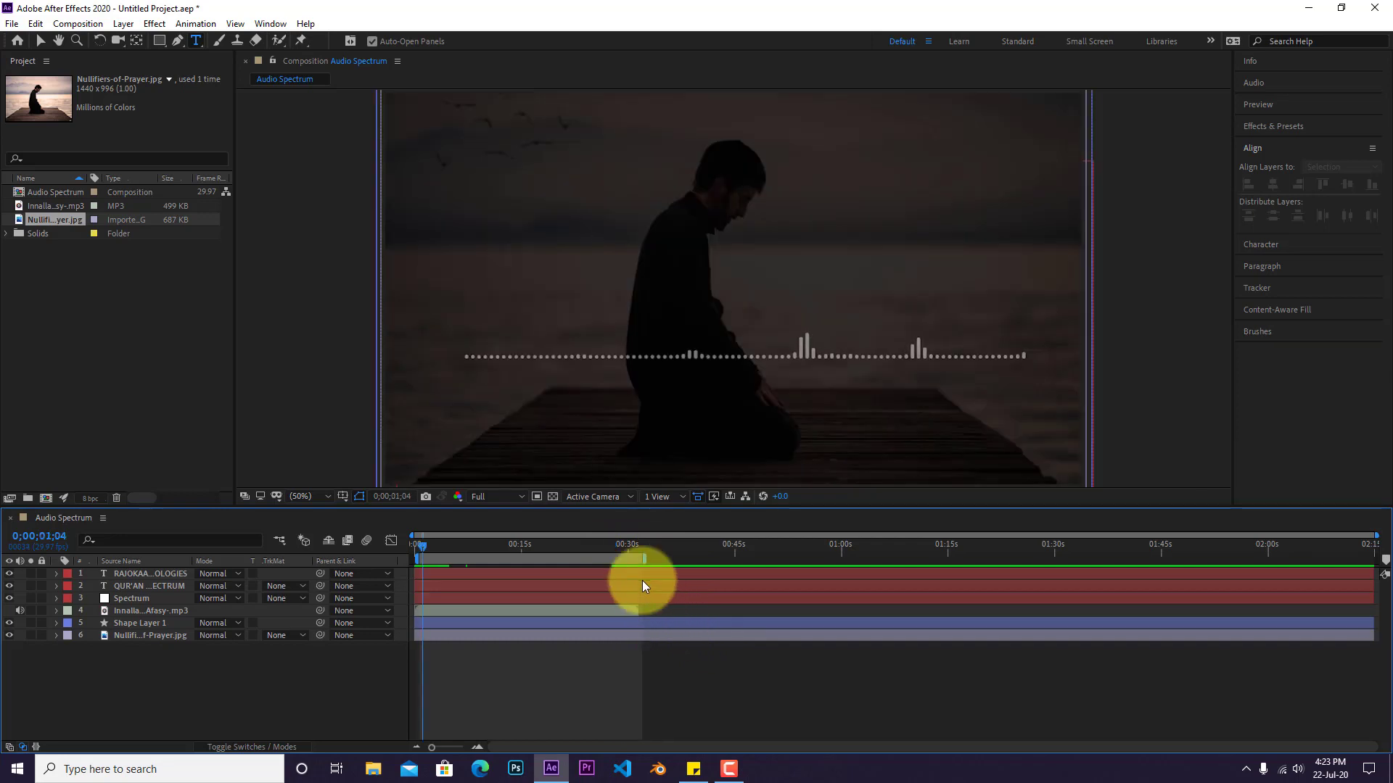
Extend the work area end to 0;00;34;00, switch to the Selection tool and return the current time to 0;00;00;00.
left_click_drag(643, 559, 660, 558)
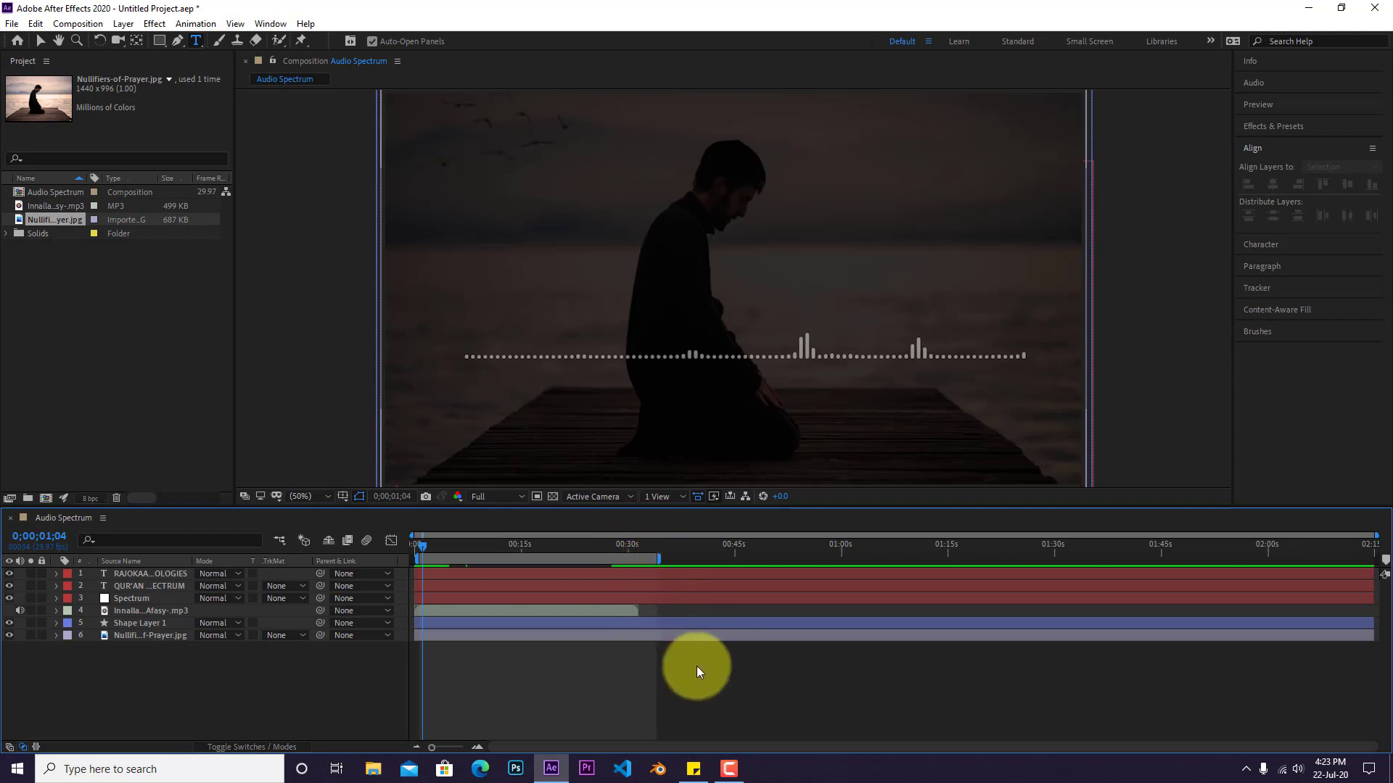
left_click(39, 41)
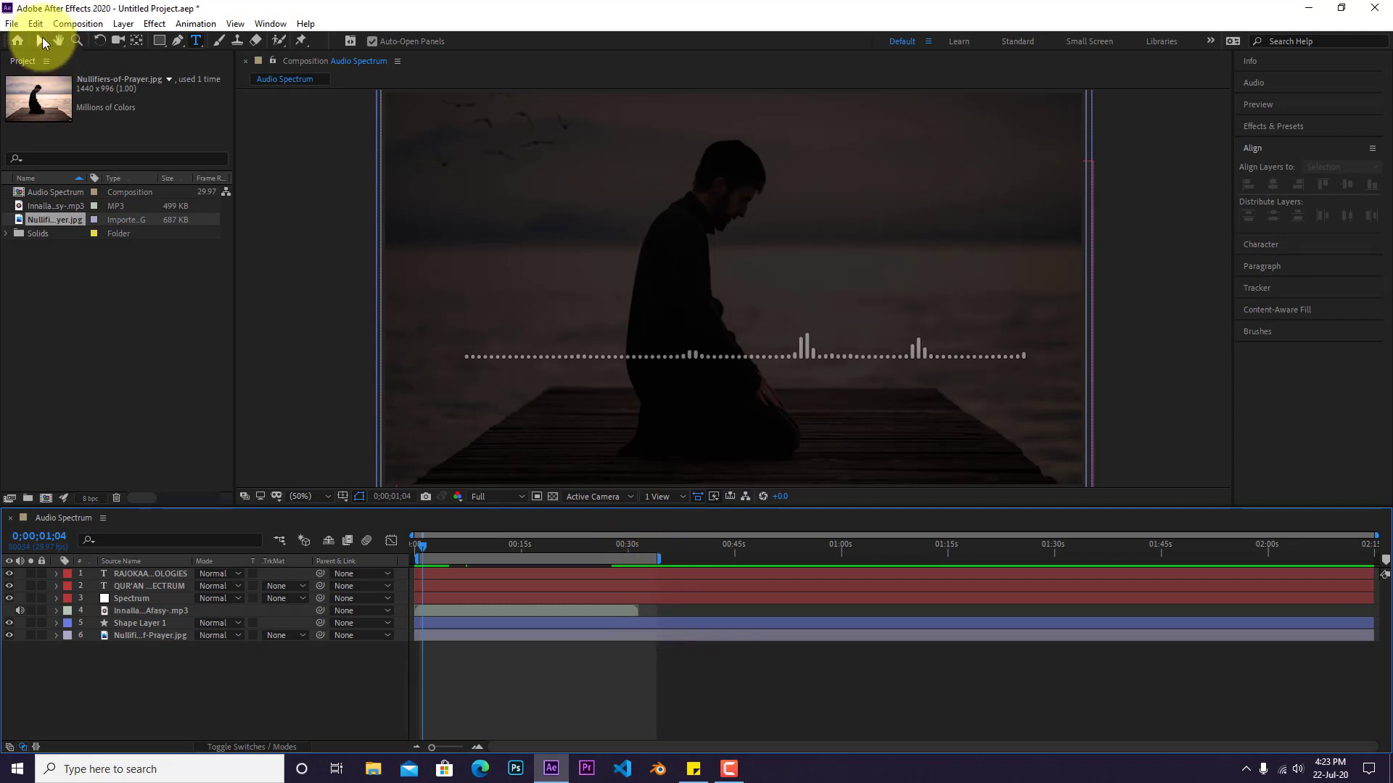
left_click_drag(428, 543, 372, 554)
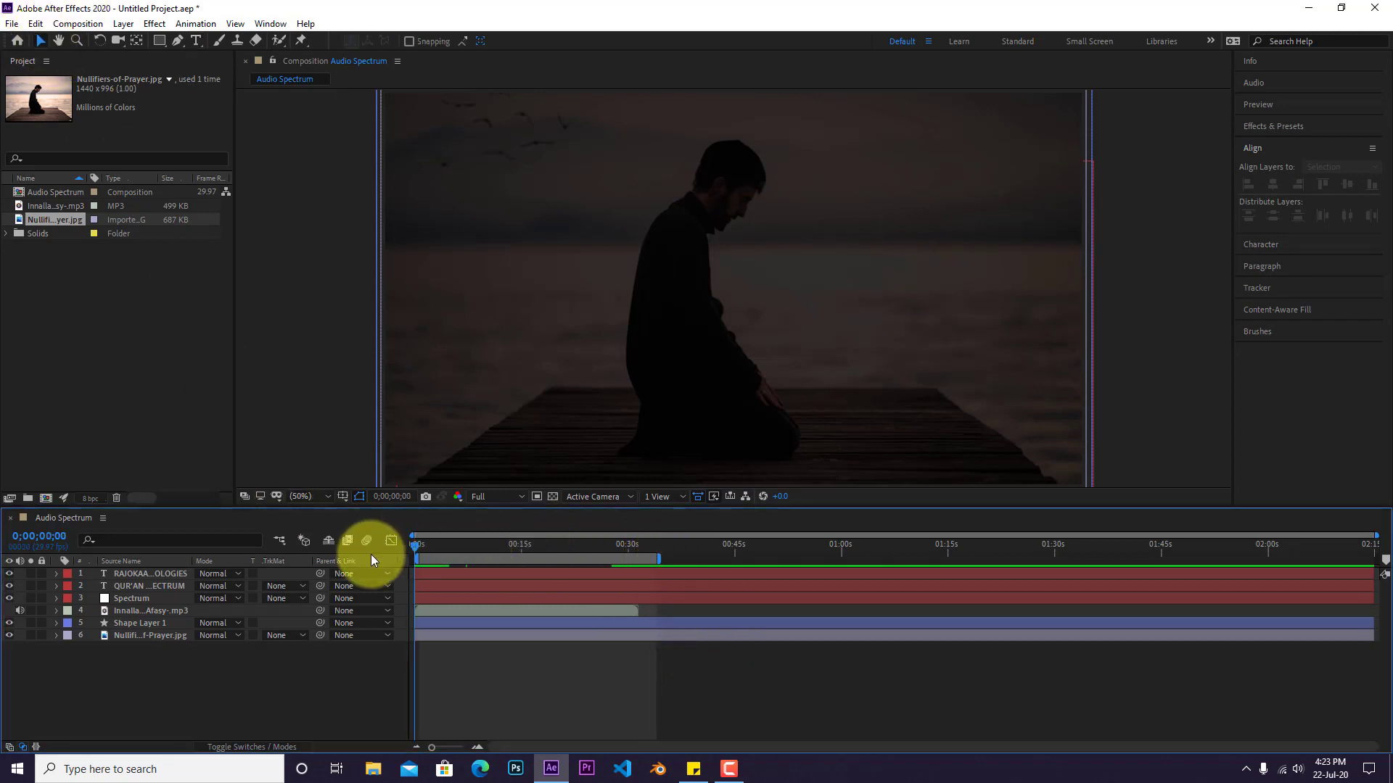
left_click(481, 497)
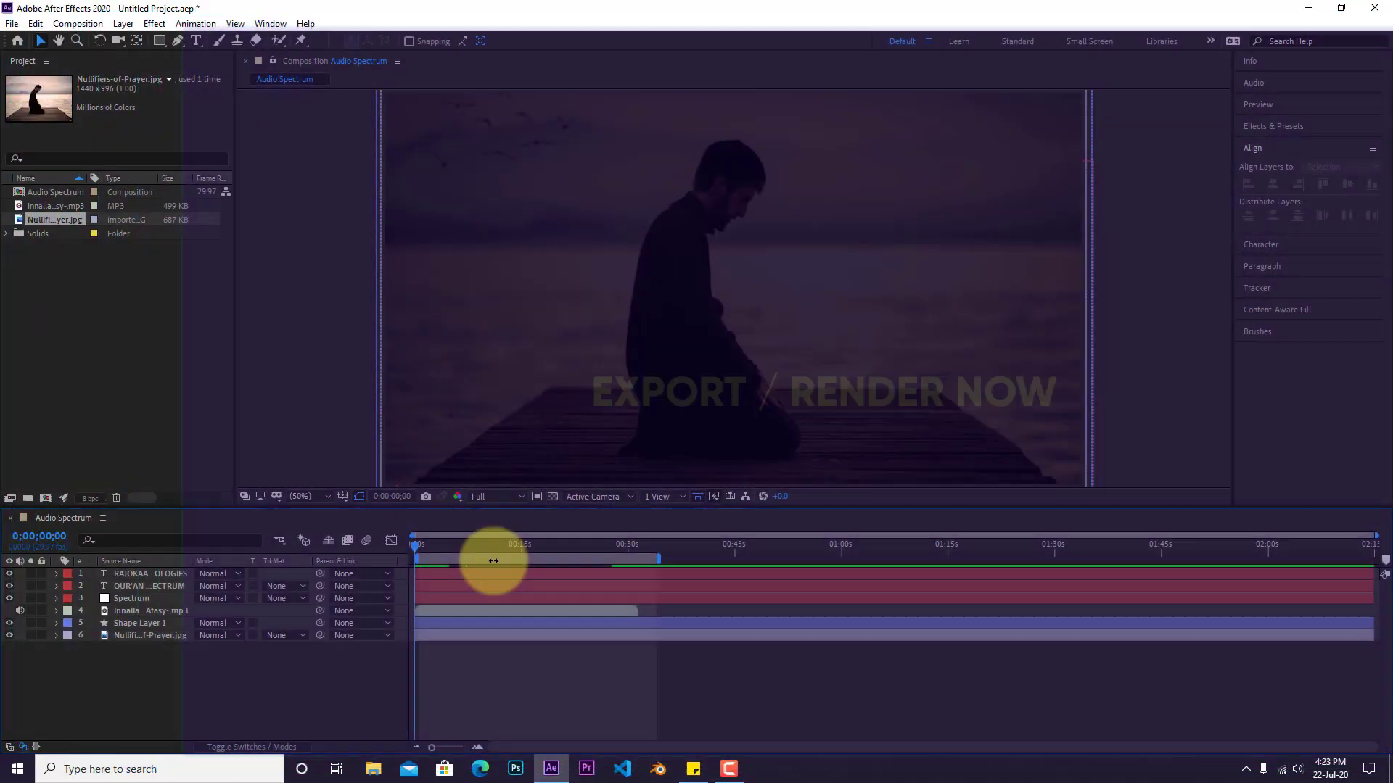
Add the Audio Spectrum composition to the Render Queue and accept render settings of Best quality, Full resolution and Work Area Only.
left_click(6, 24)
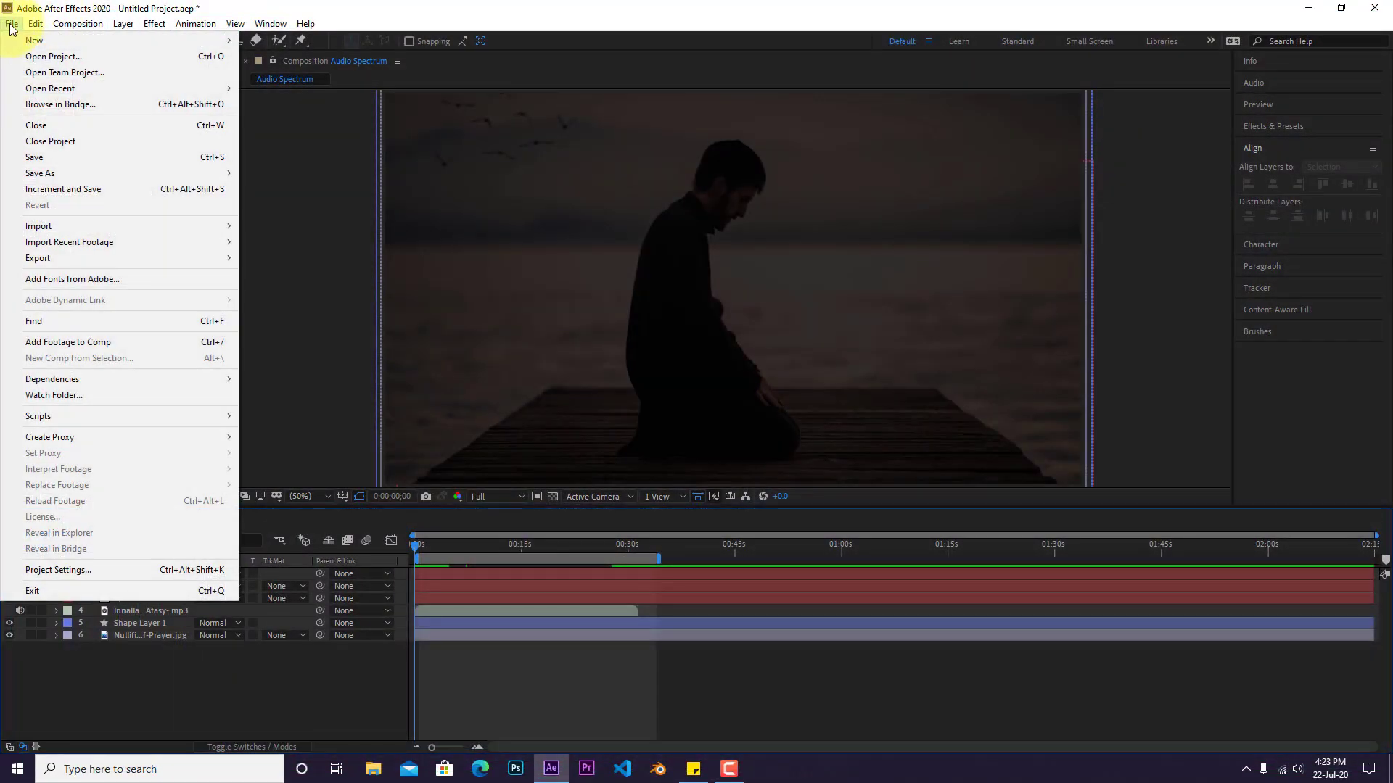
mouse_move(70, 263)
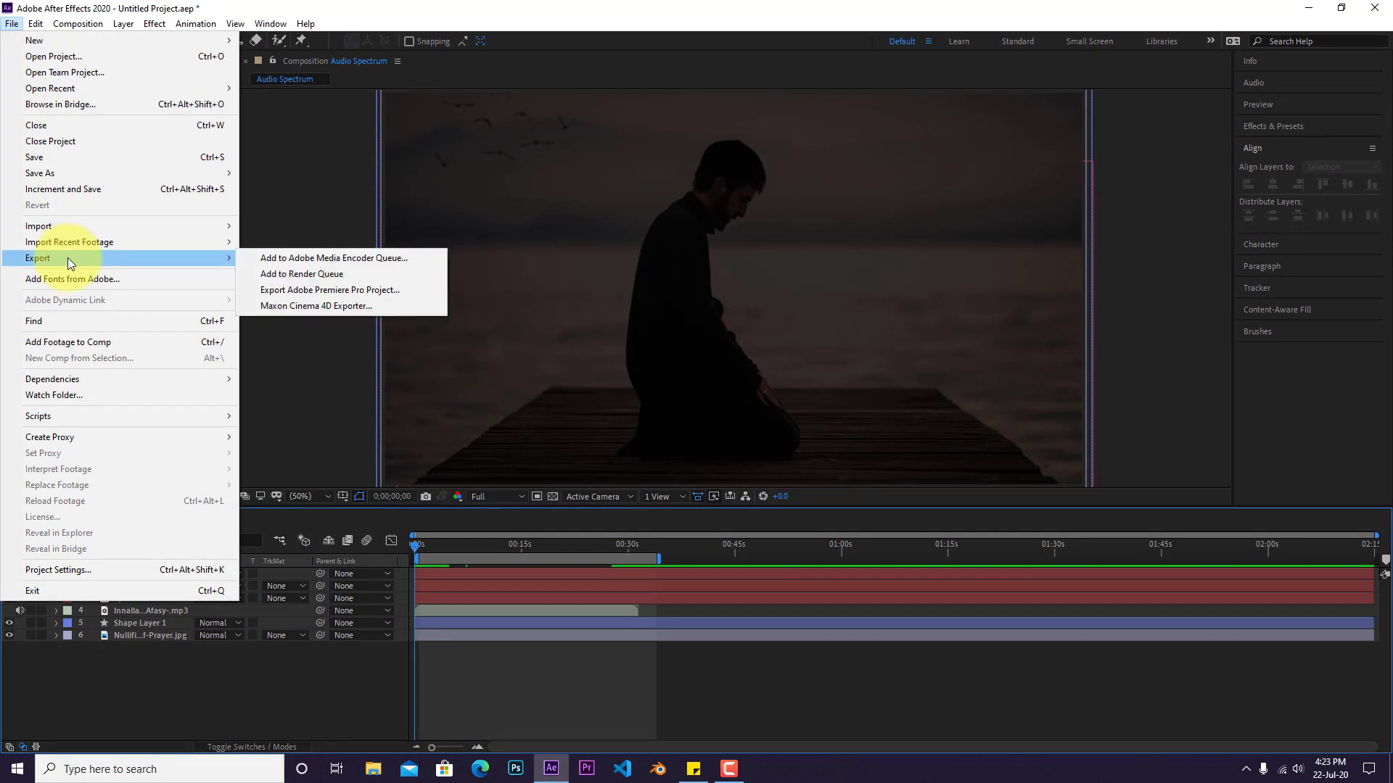
left_click(318, 274)
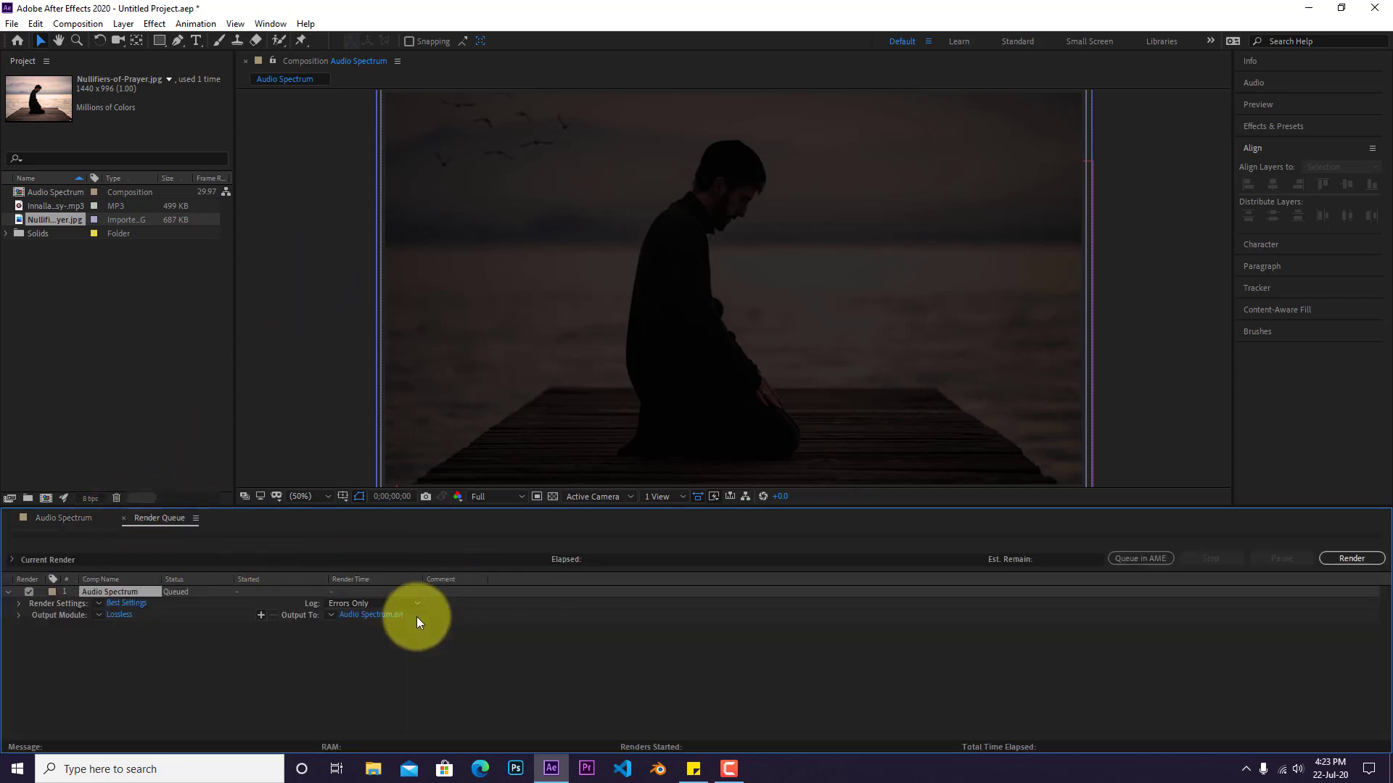
left_click(127, 603)
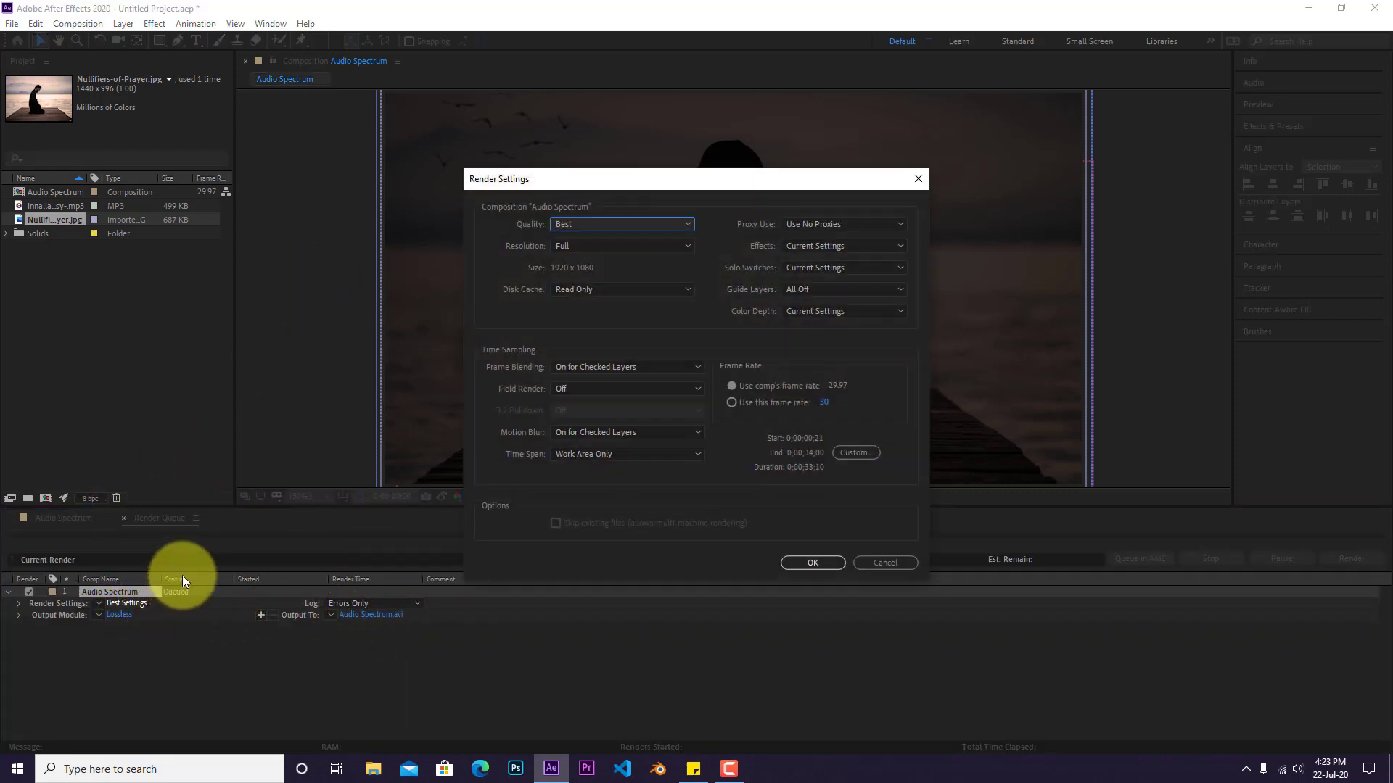
left_click(795, 563)
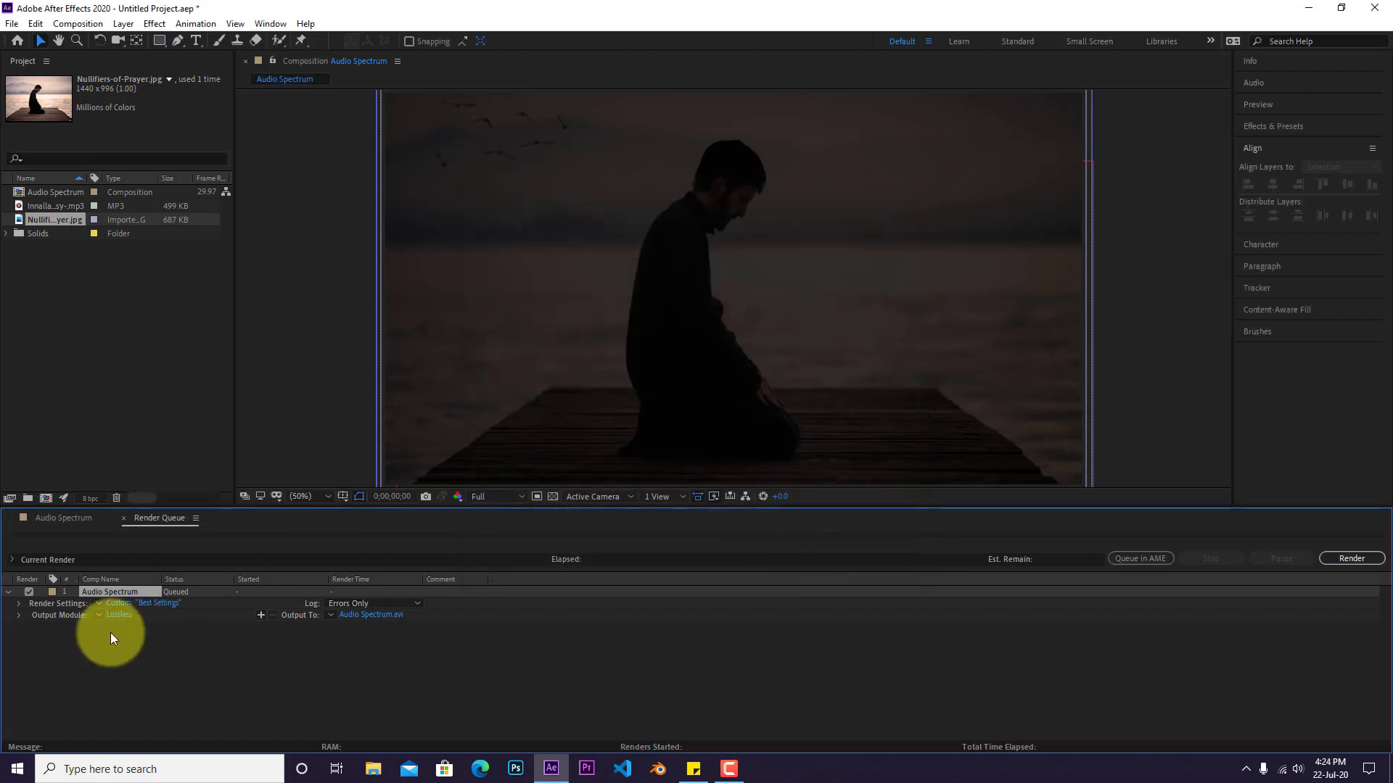
Configure the output module with the AVI format, RGB channels and automatic audio output.
left_click(107, 614)
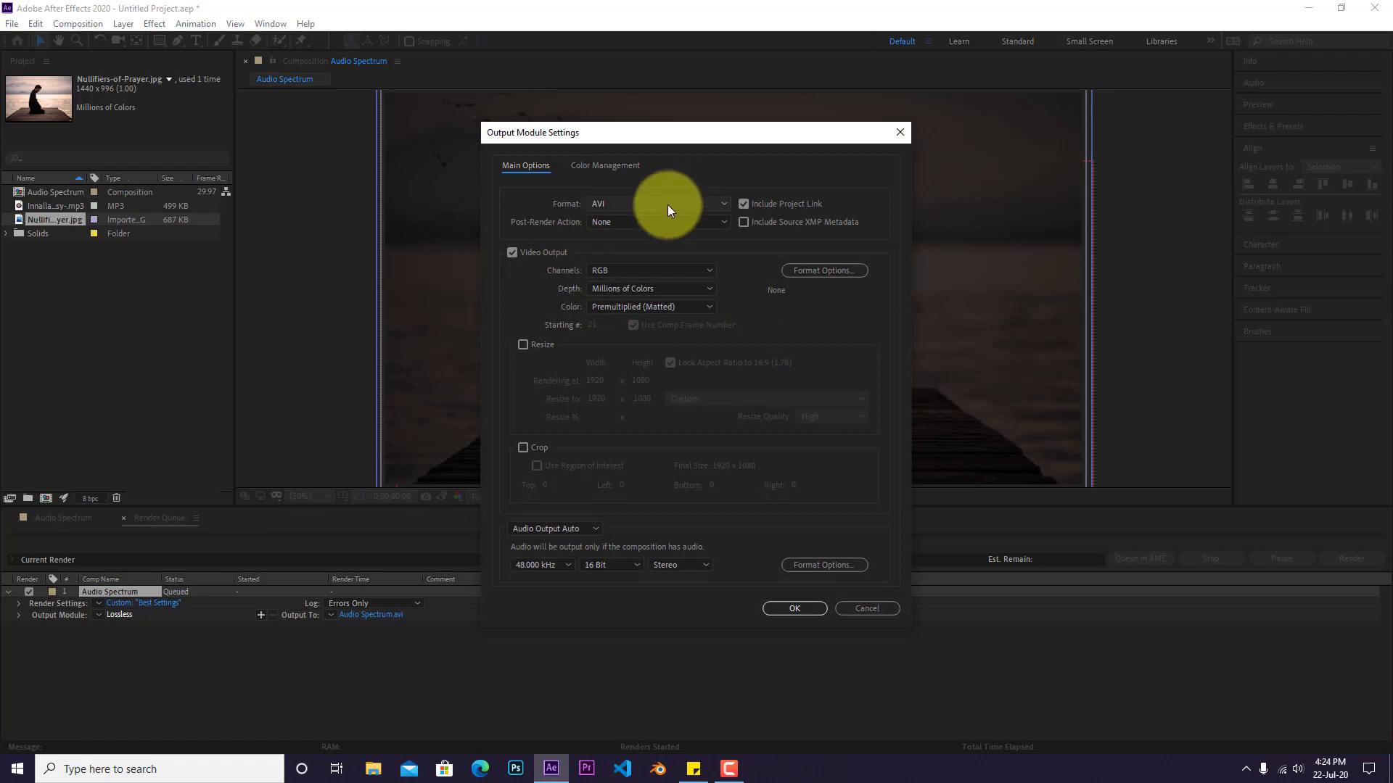
left_click(668, 204)
left_click(644, 242)
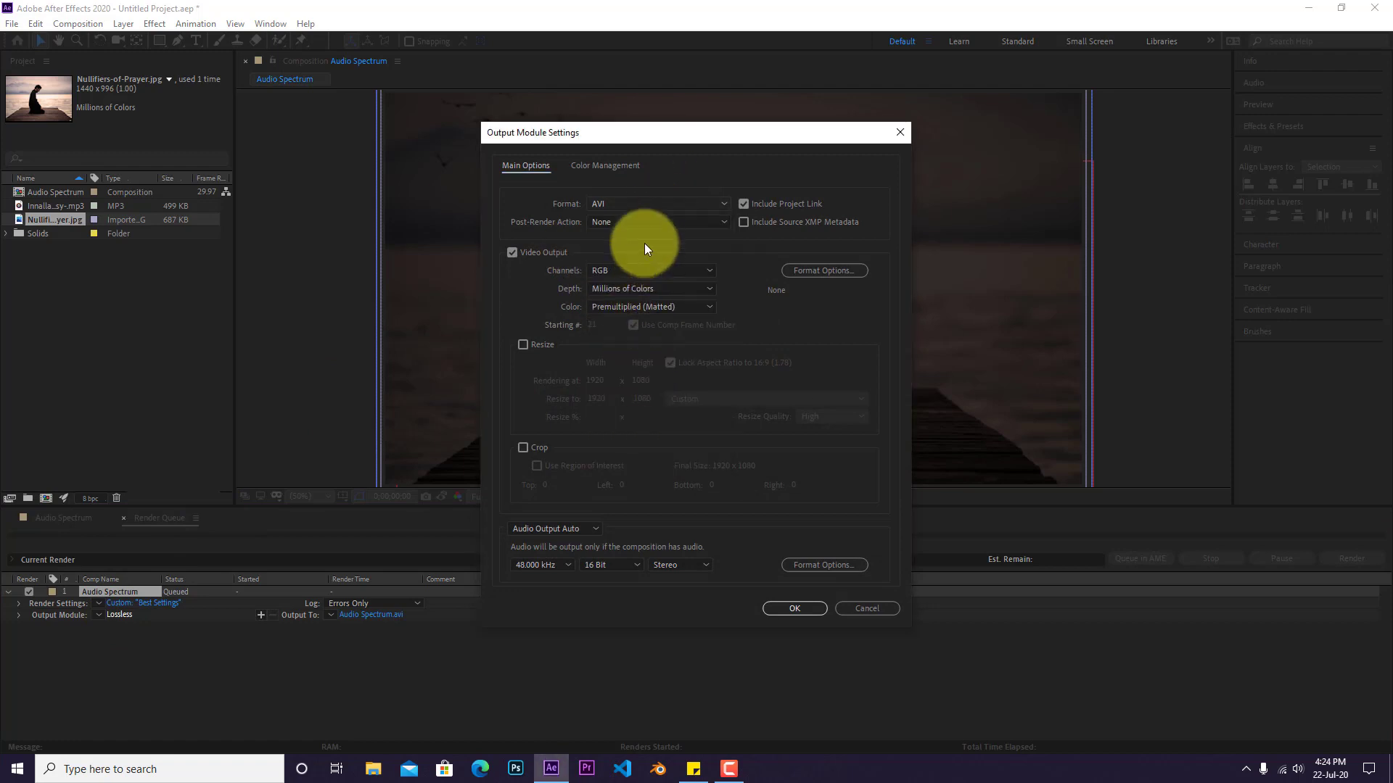
left_click(642, 206)
left_click(627, 239)
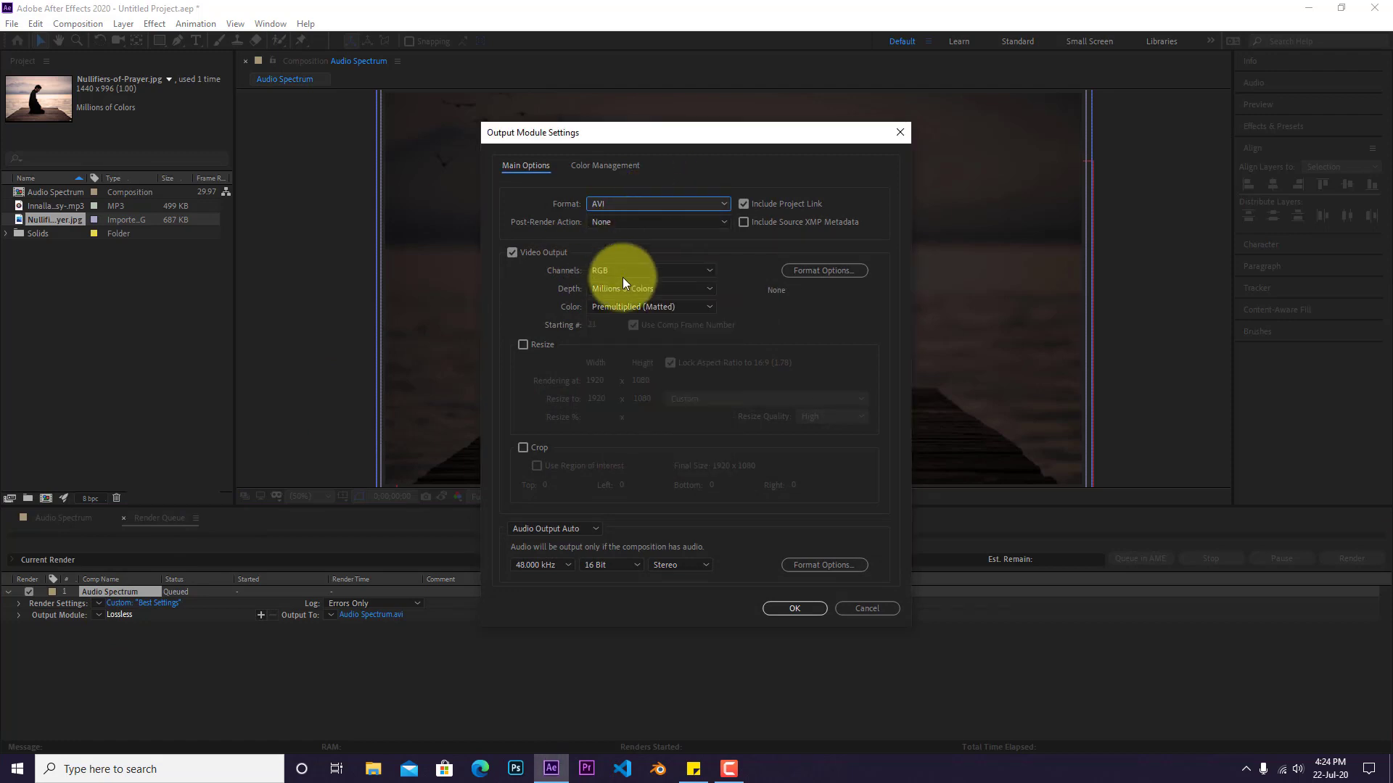
left_click(805, 611)
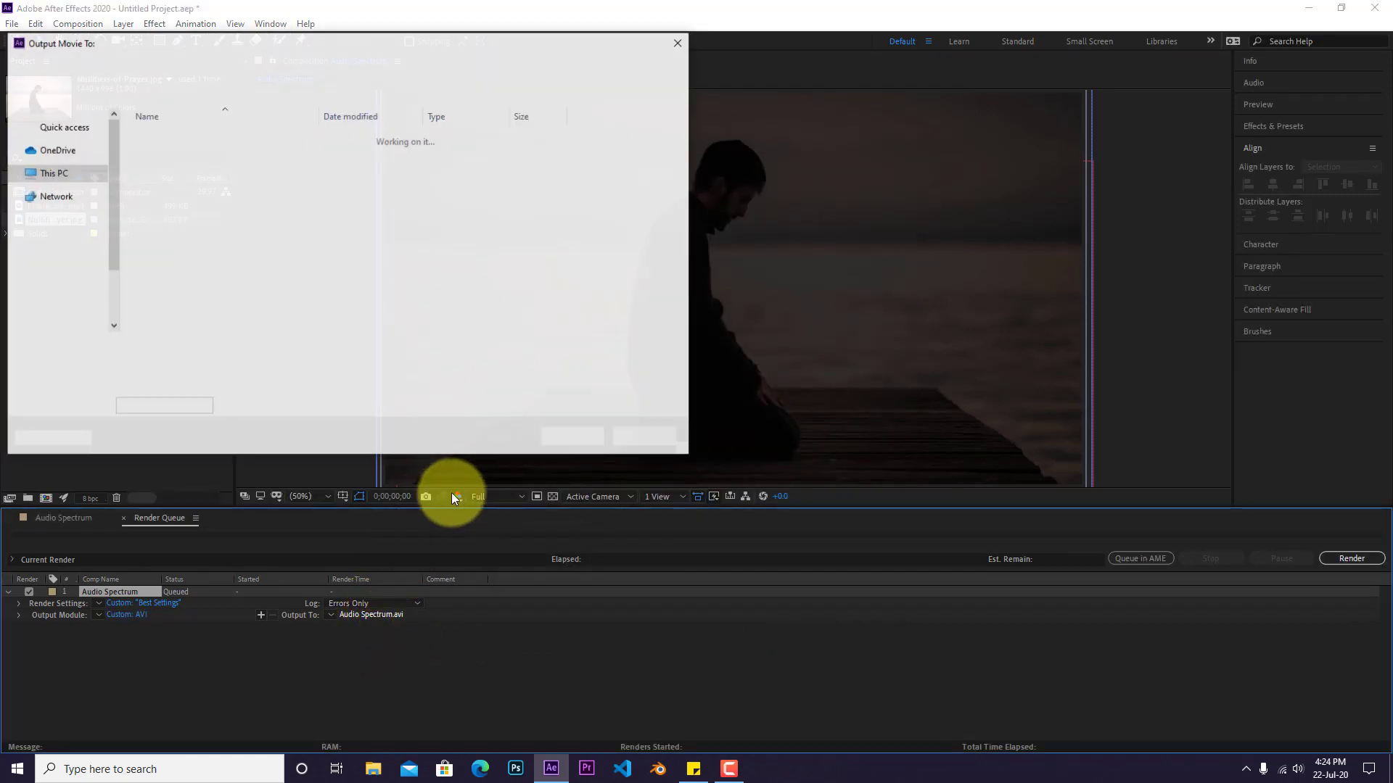
Set the output file to Audio Spectrum.avi on the Desktop and start the render.
scroll(64, 299, "up", 1)
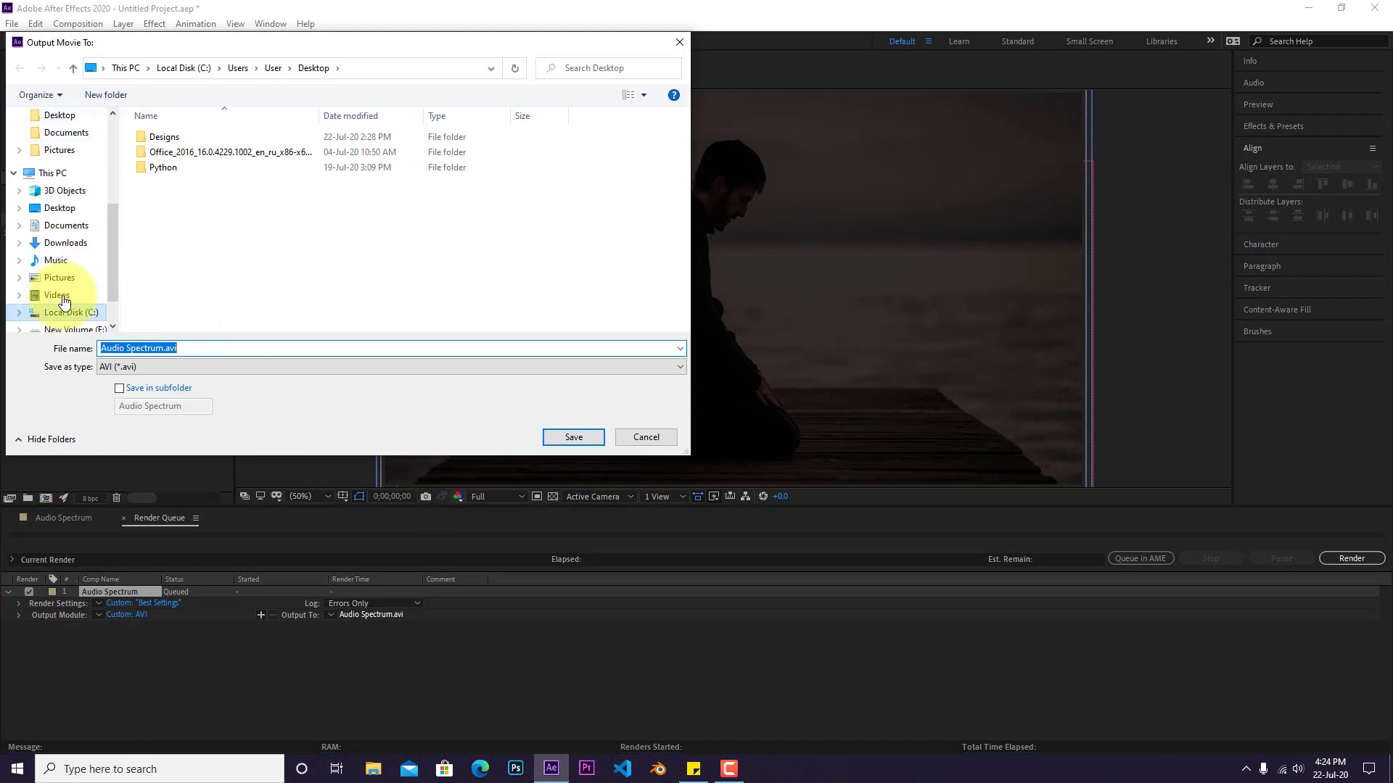
left_click(76, 213)
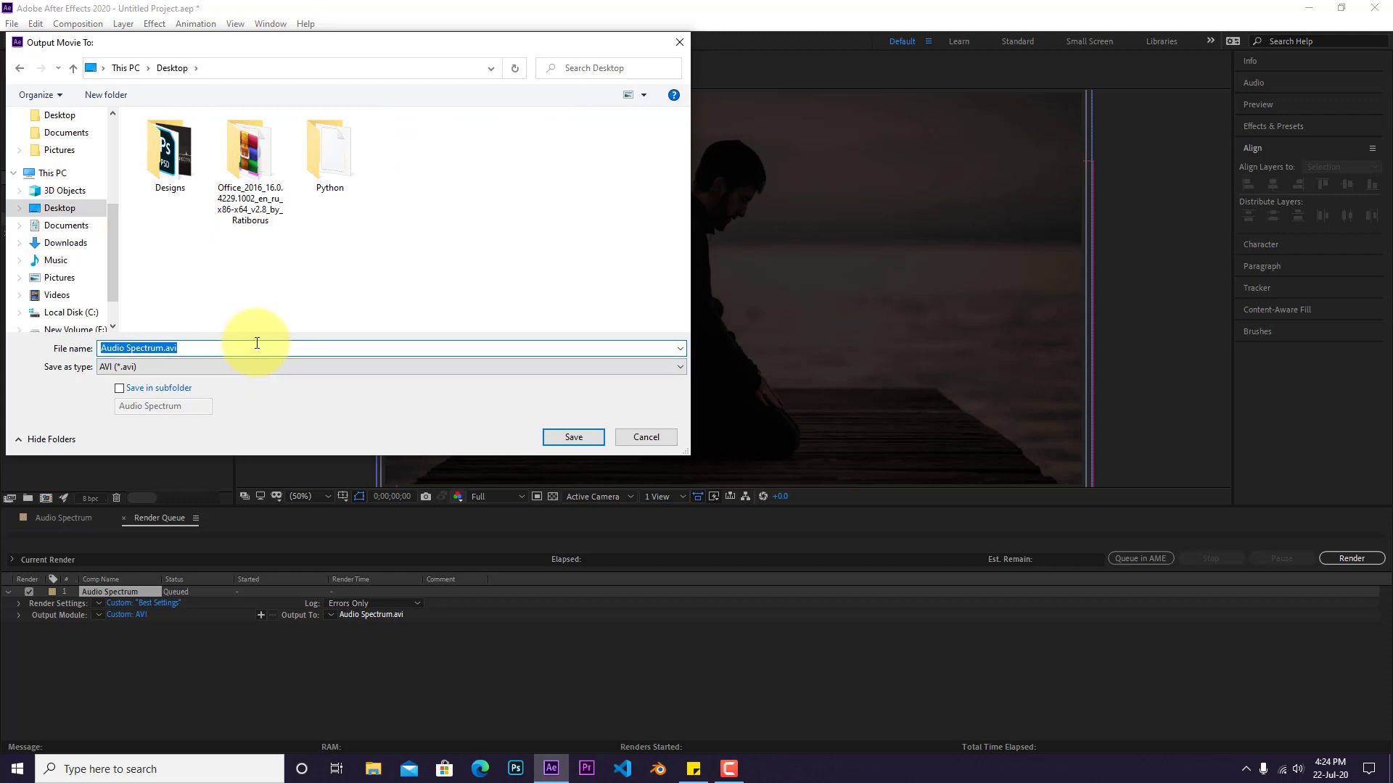
left_click(315, 298)
left_click(577, 435)
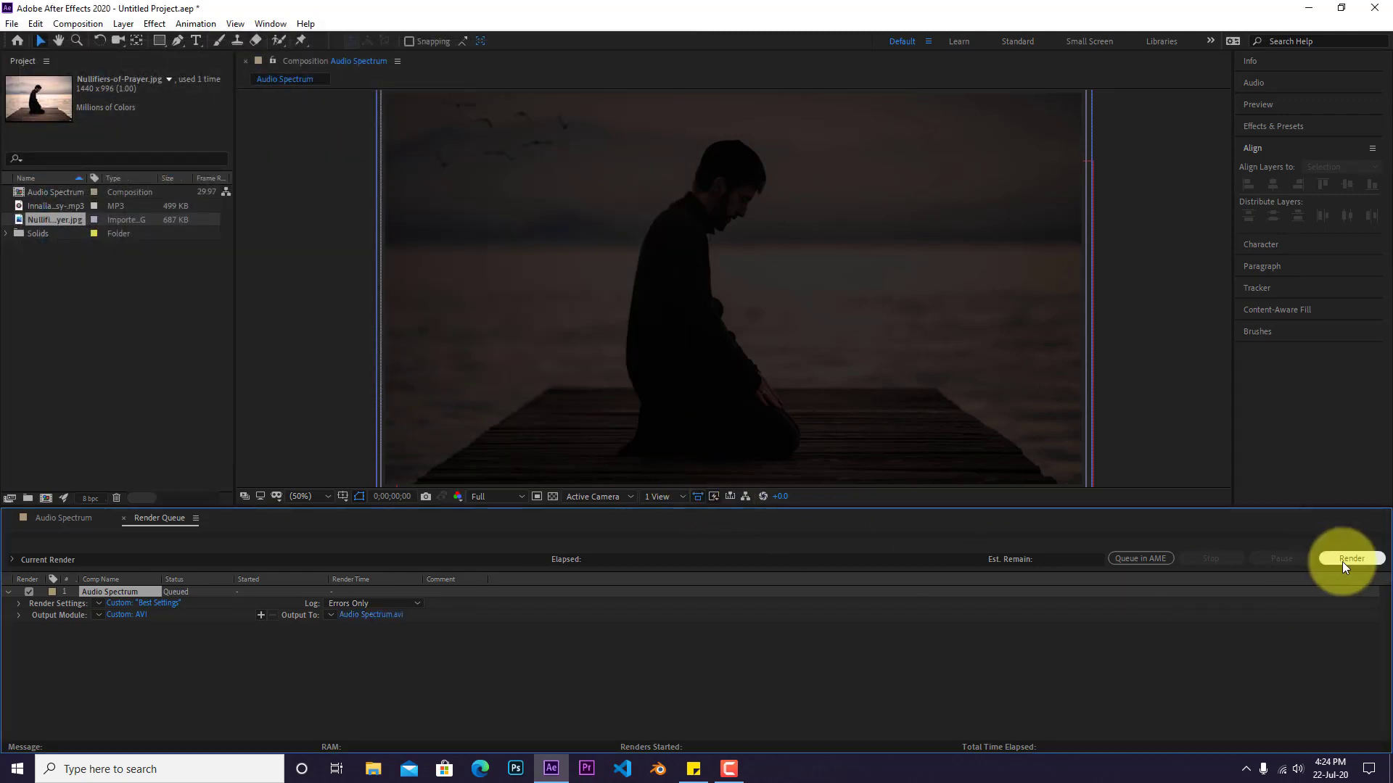
left_click(1335, 558)
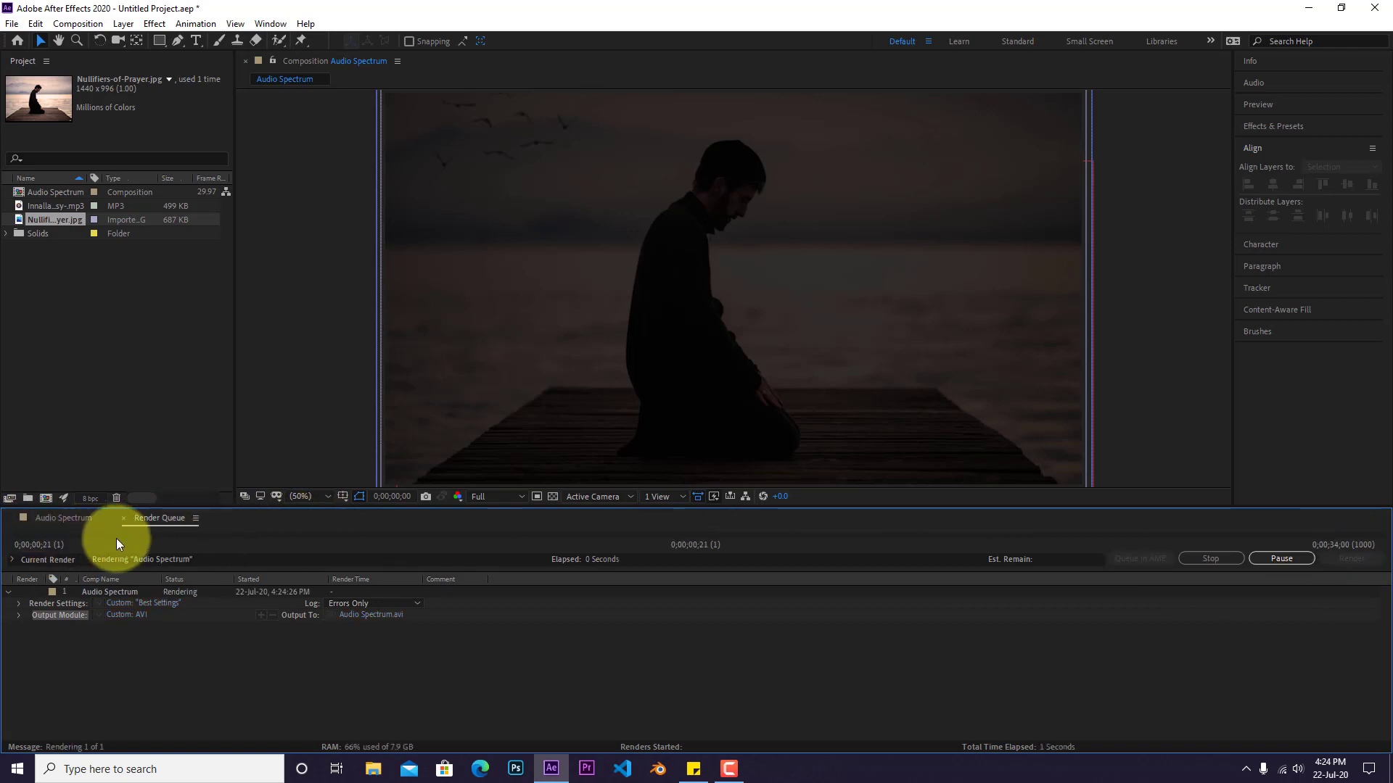